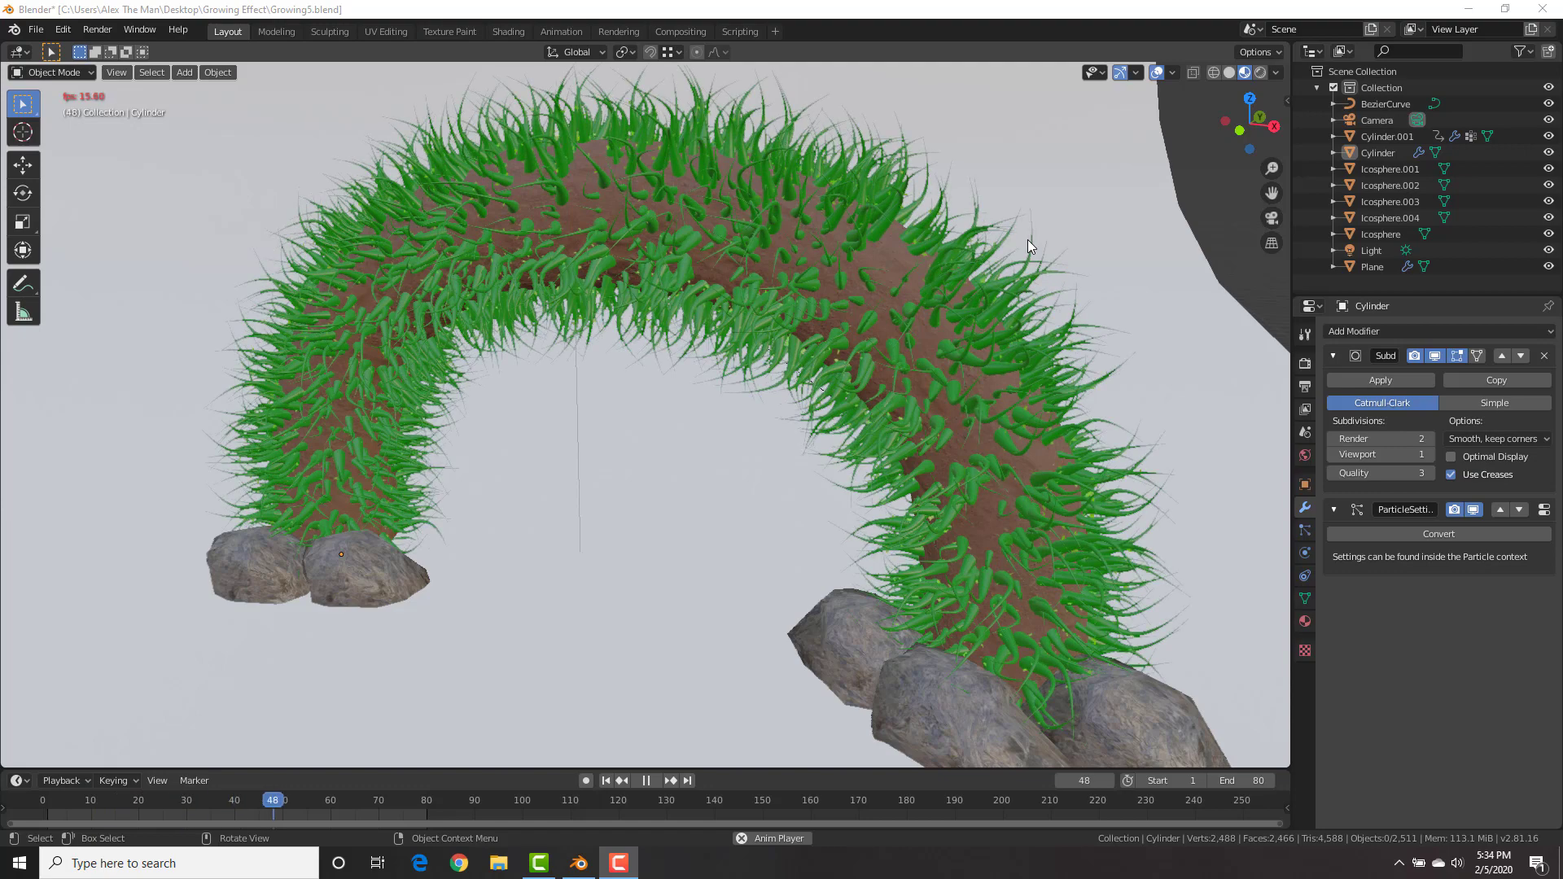
Switch the viewport to Solid shading
scroll(784, 280, "up", 1)
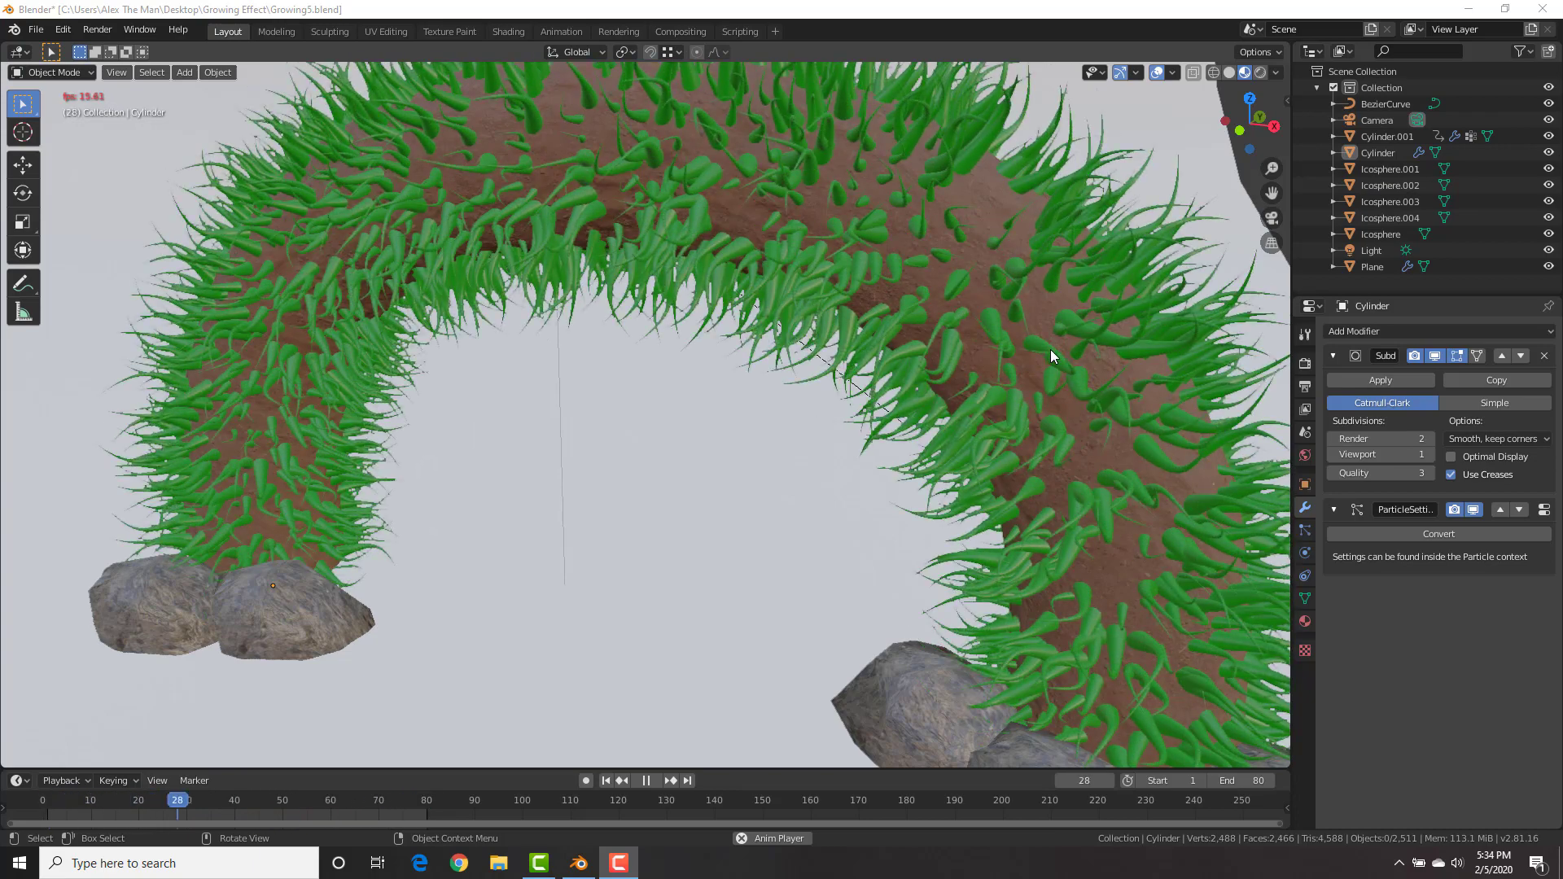
scroll(977, 298, "down", 1)
scroll(977, 296, "down", 1)
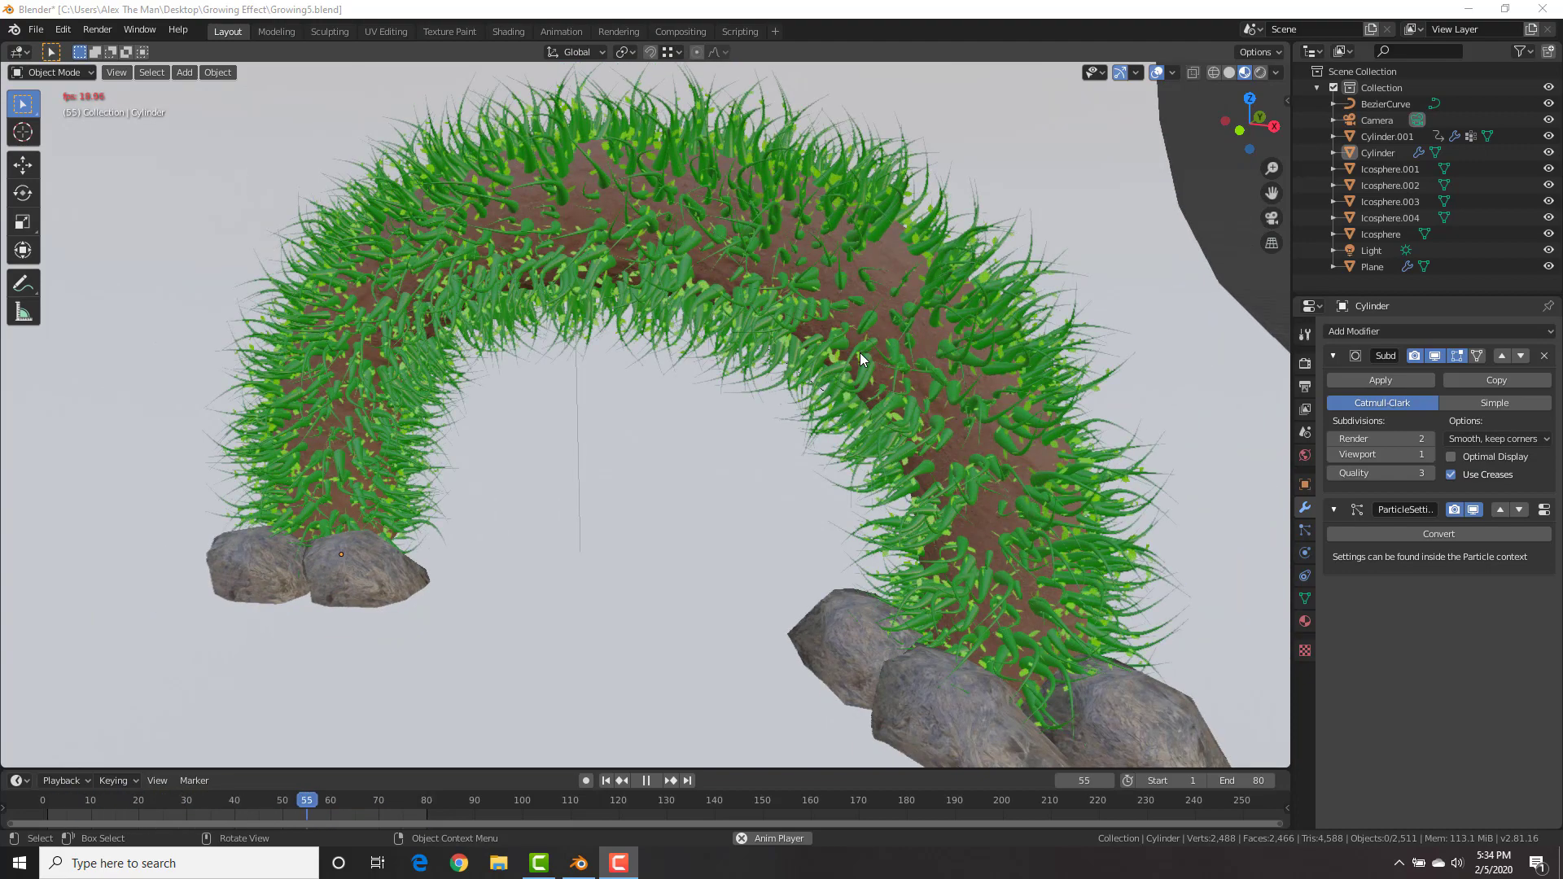
scroll(884, 338, "up", 2)
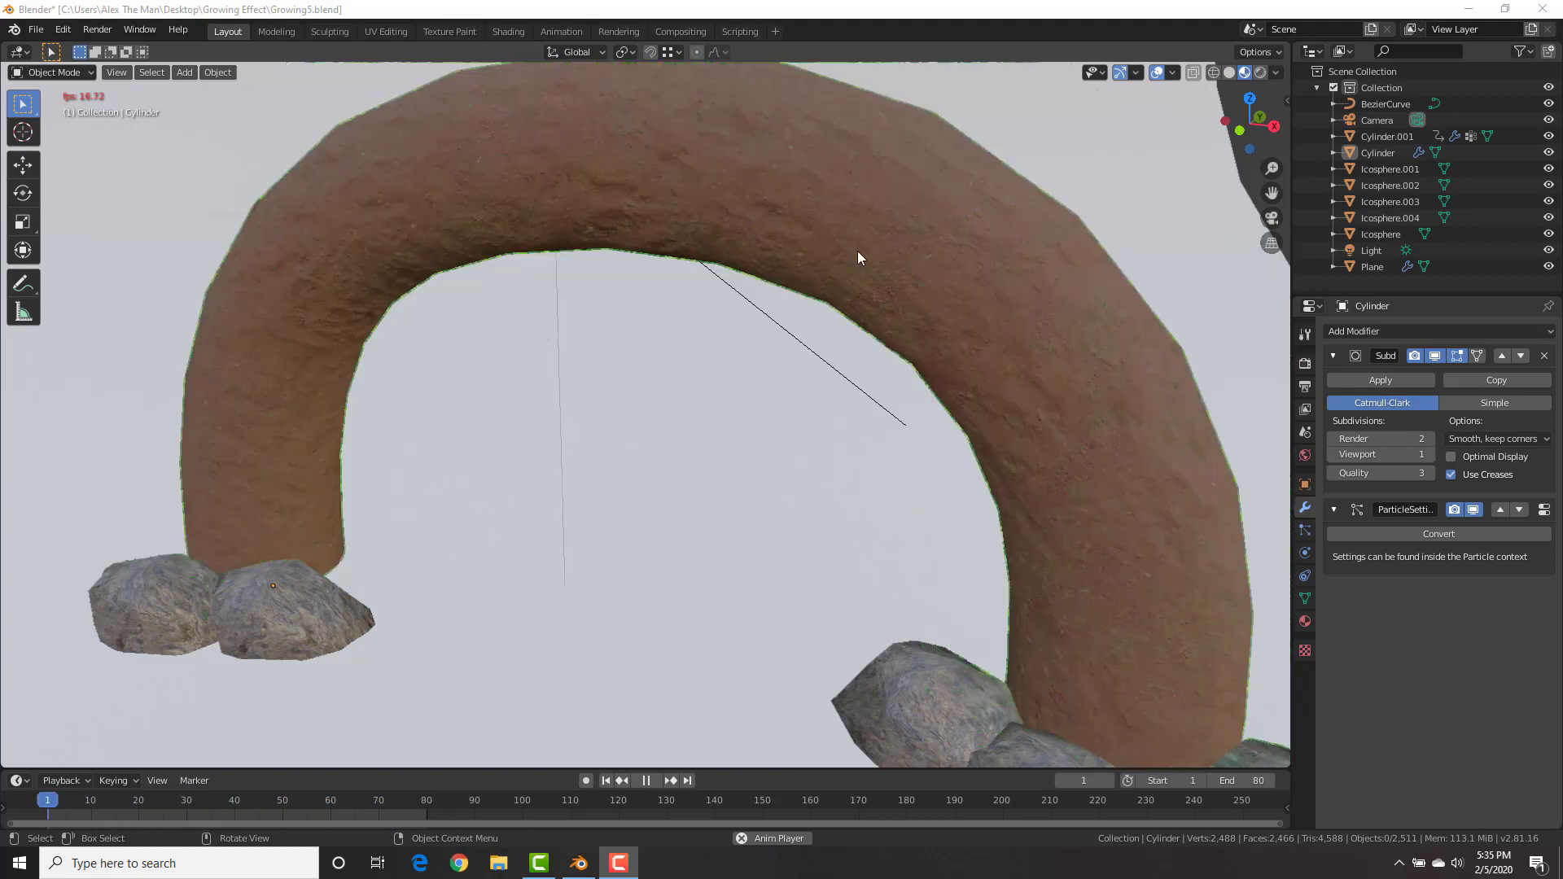
scroll(857, 246, "down", 1)
scroll(852, 247, "down", 1)
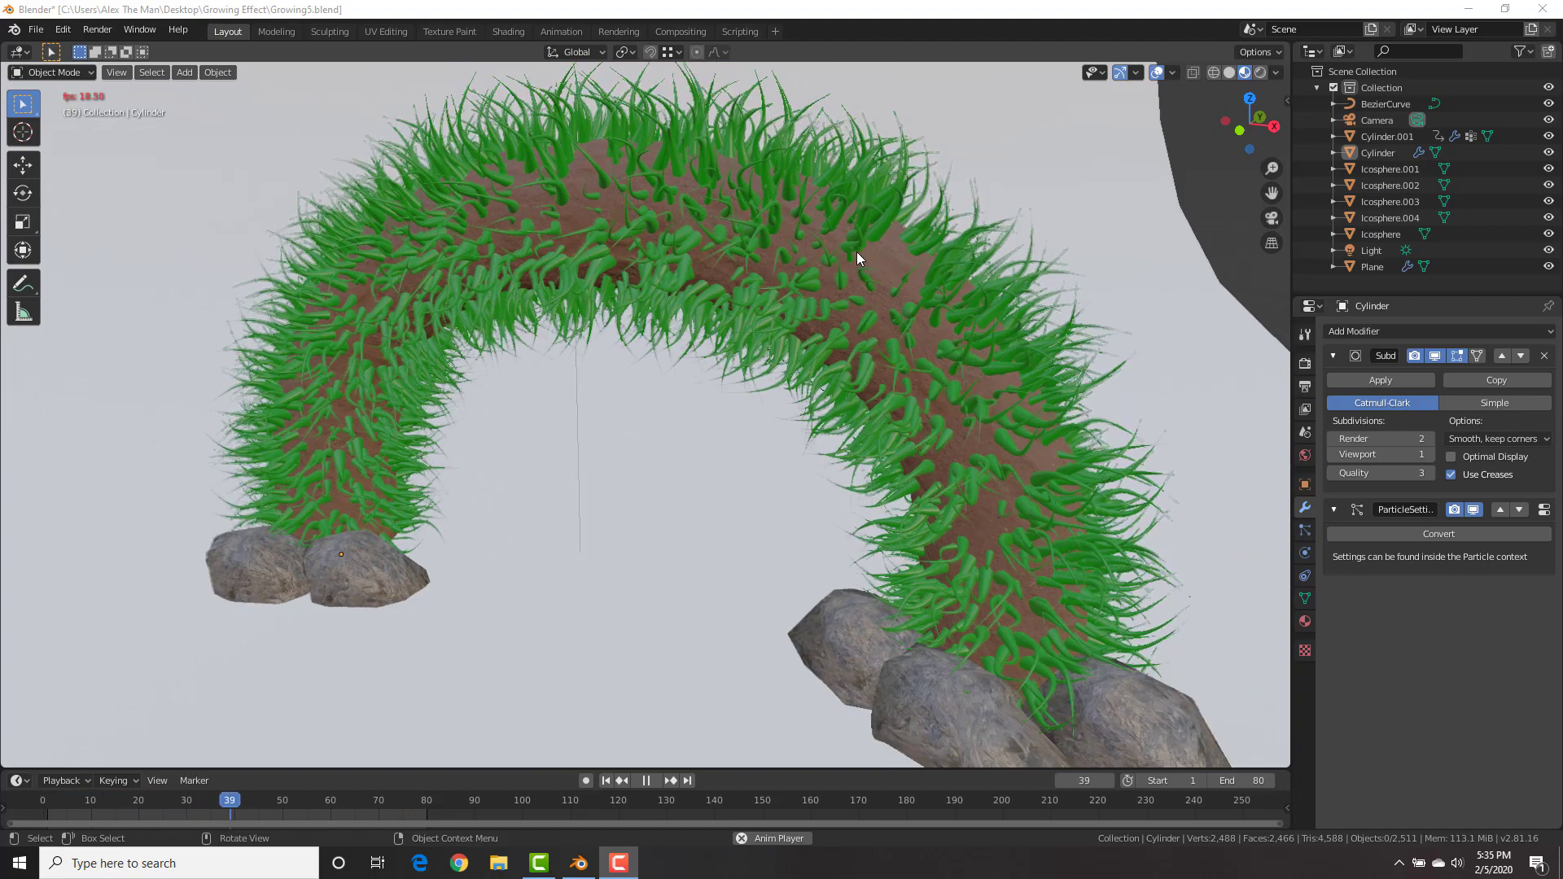
scroll(978, 311, "up", 1)
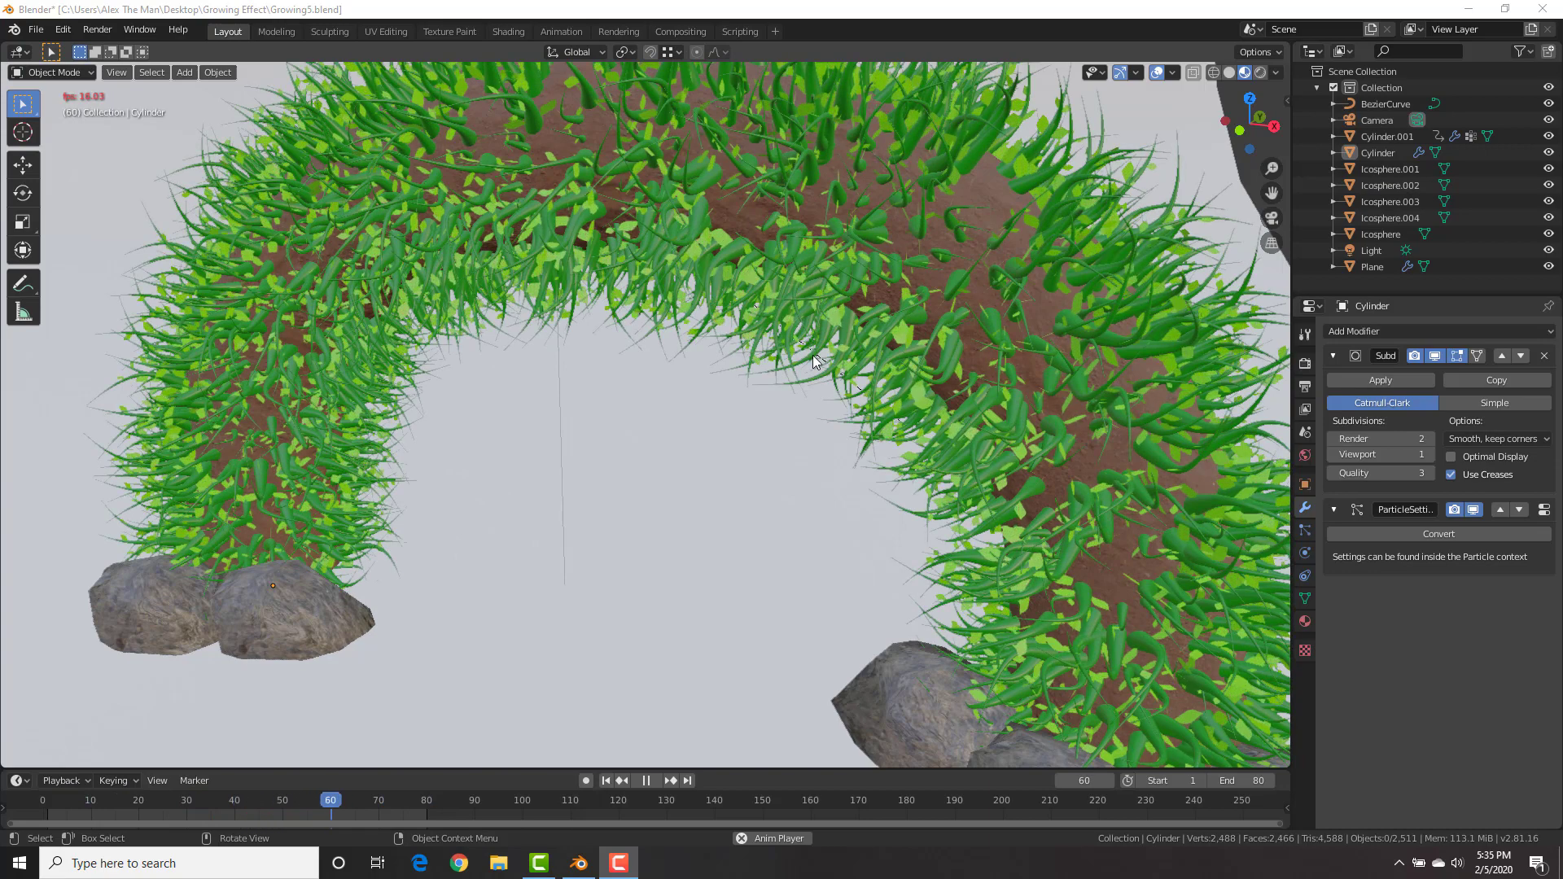
scroll(931, 309, "down", 1)
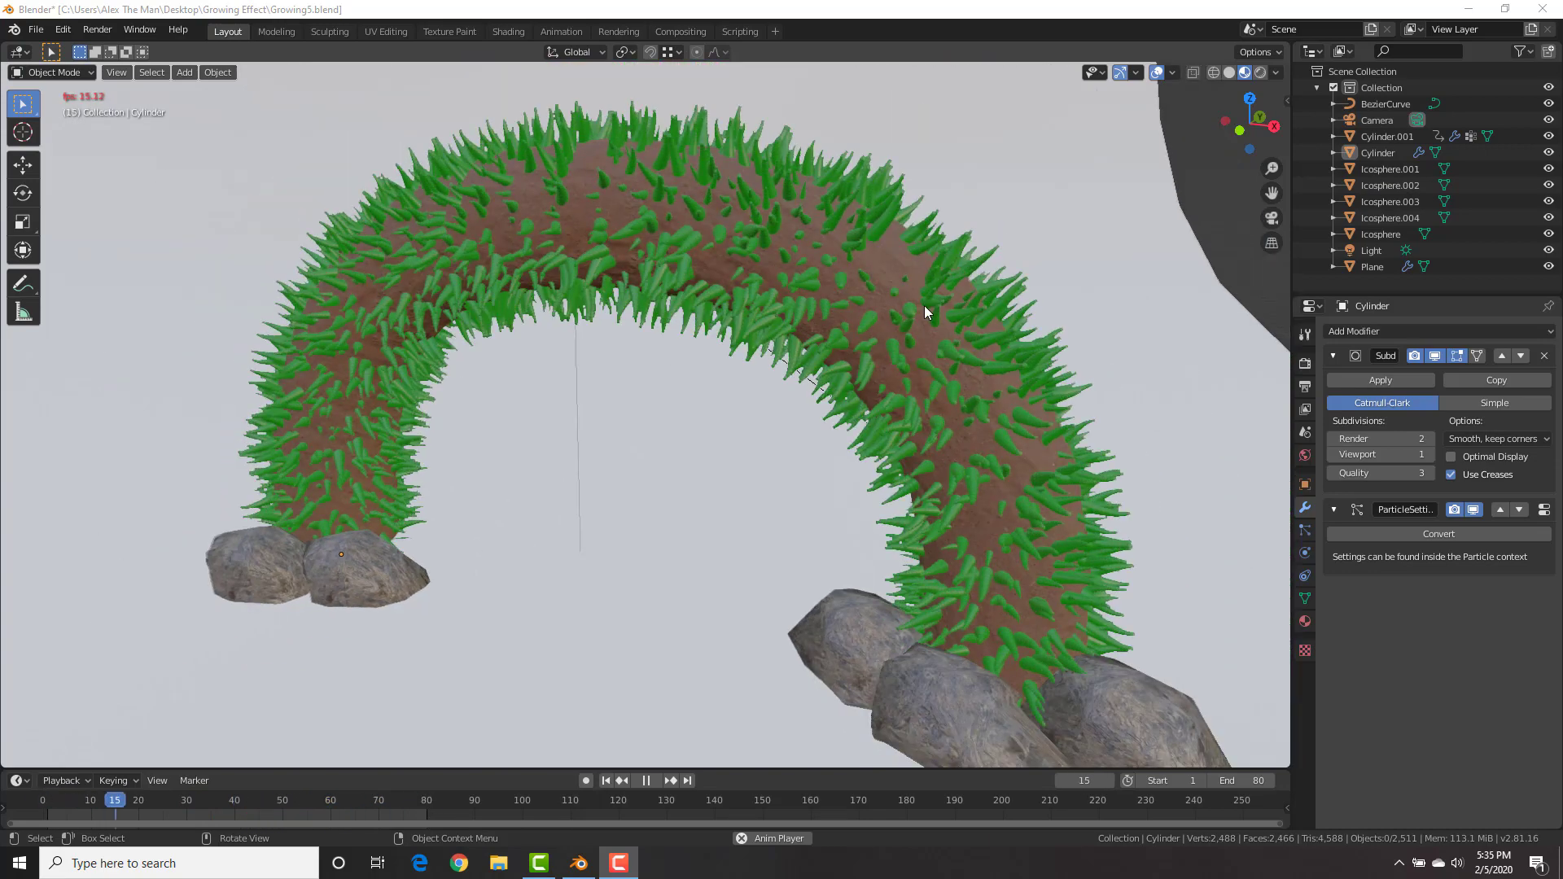
left_click(1228, 73)
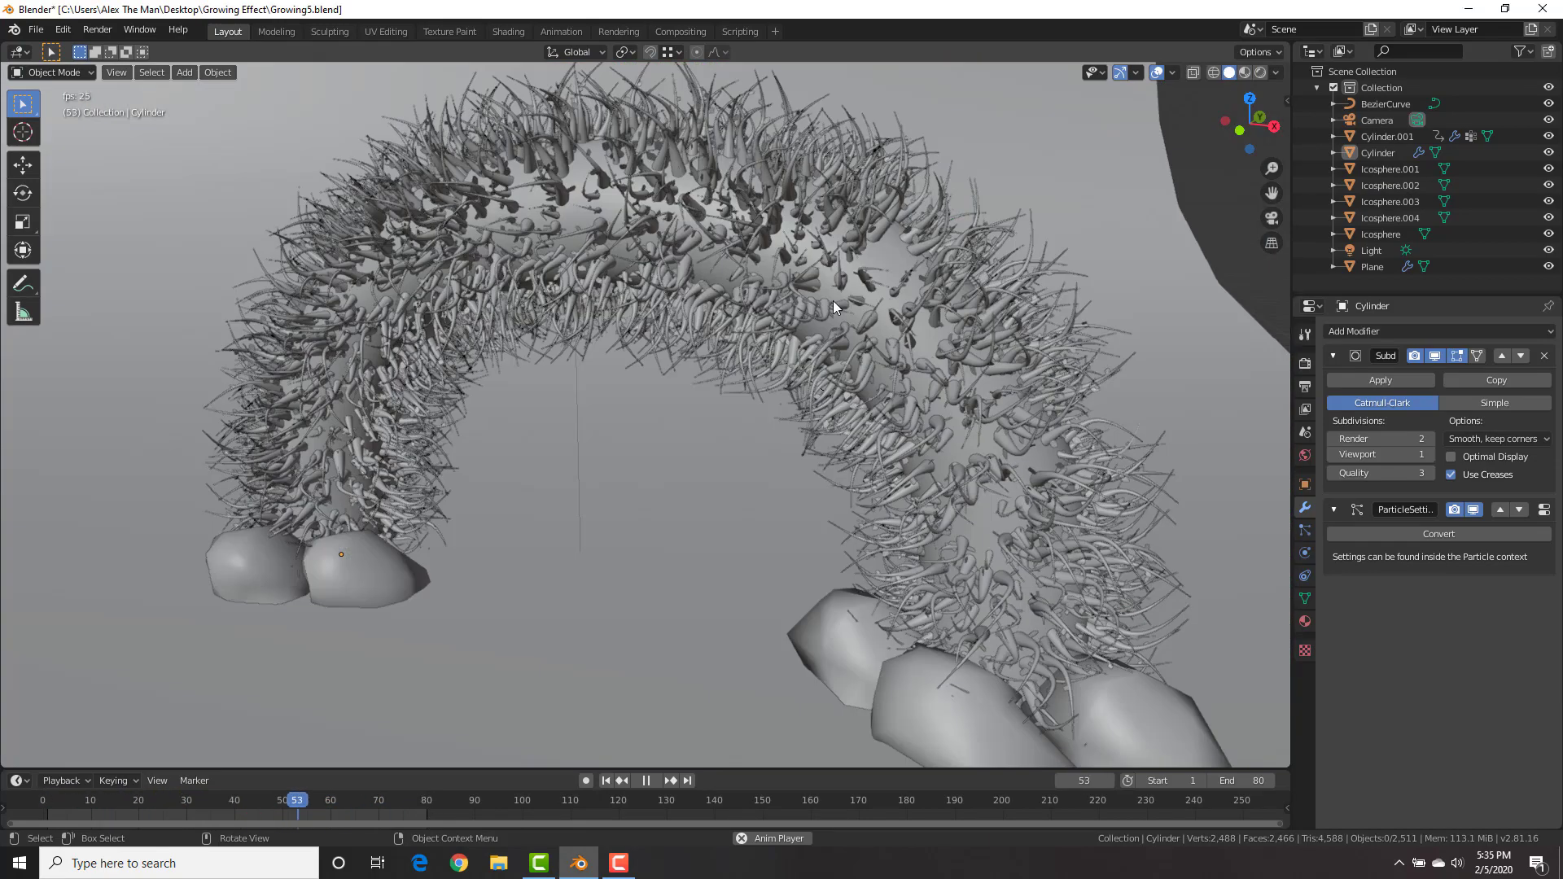
scroll(822, 297, "up", 1)
Start a new General file without saving the grass arch project
left_click(32, 30)
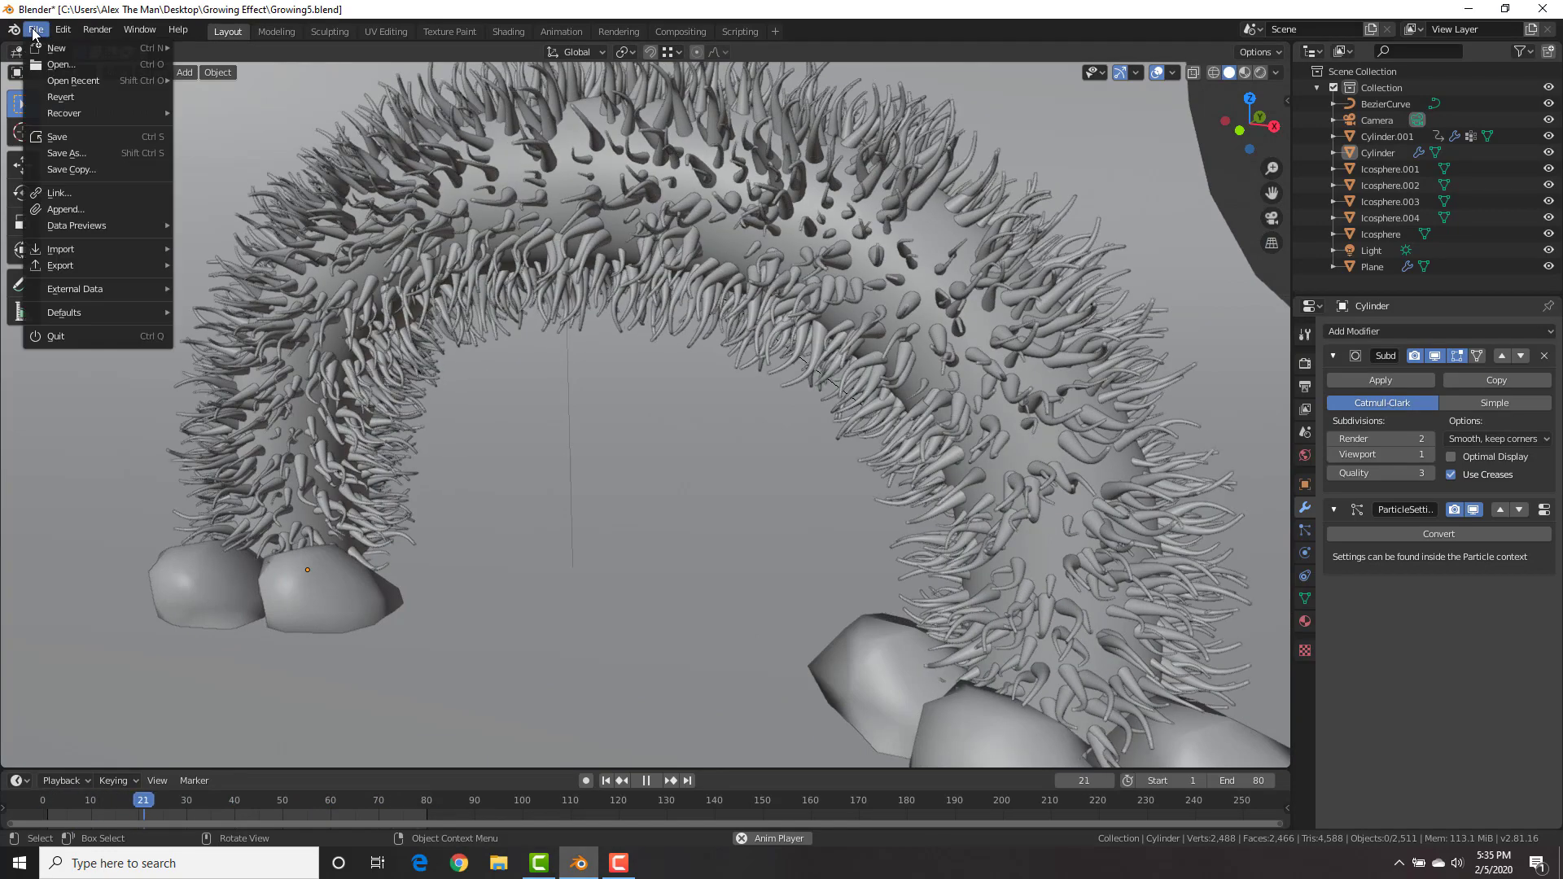
mouse_move(137, 47)
left_click(200, 51)
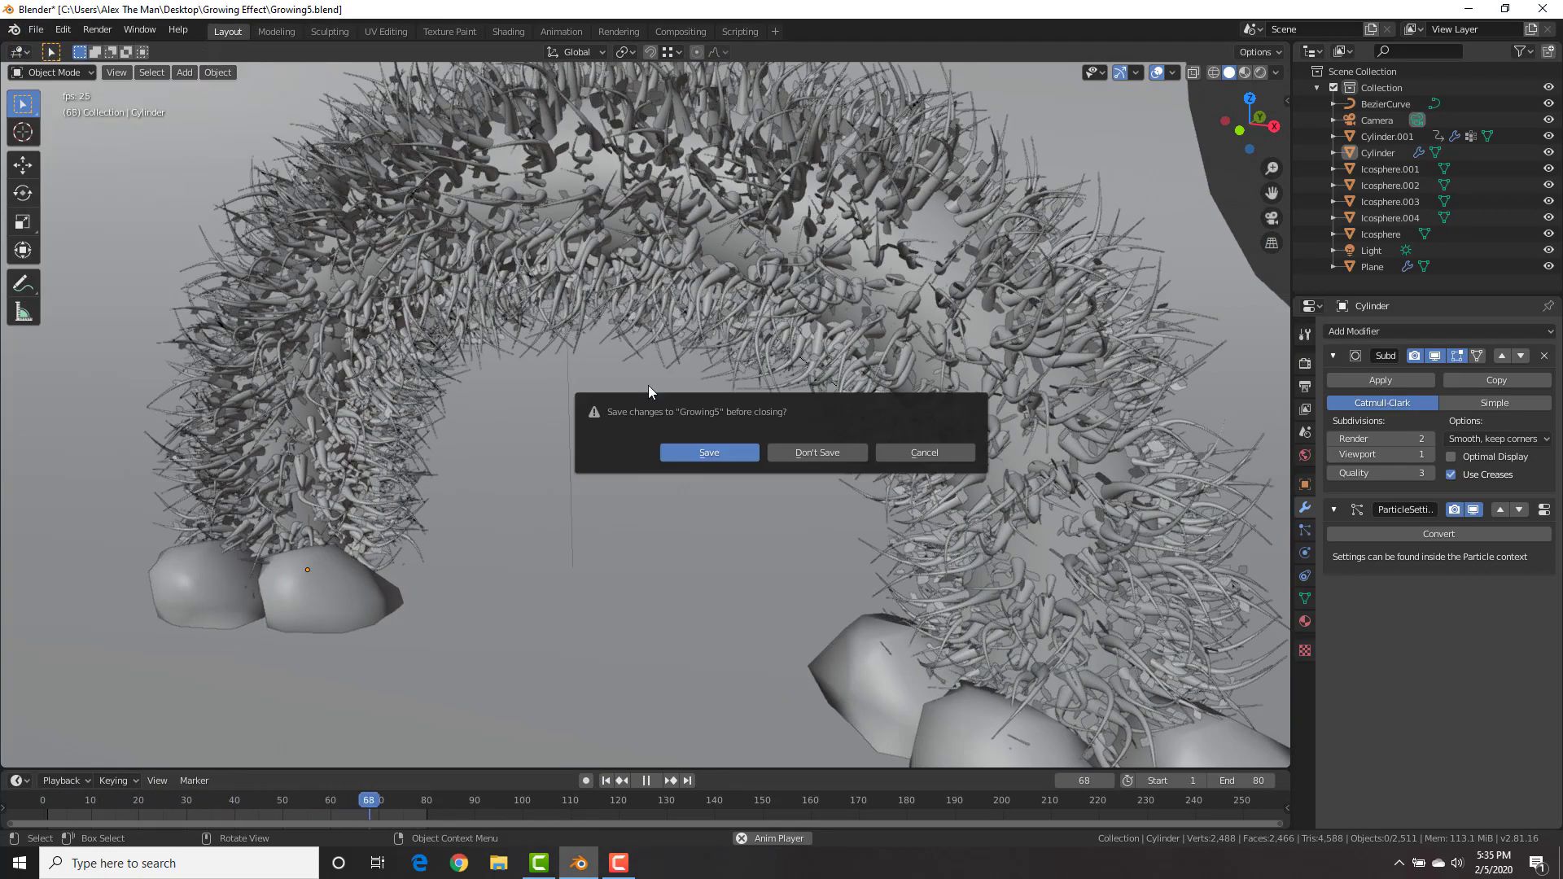
left_click(799, 447)
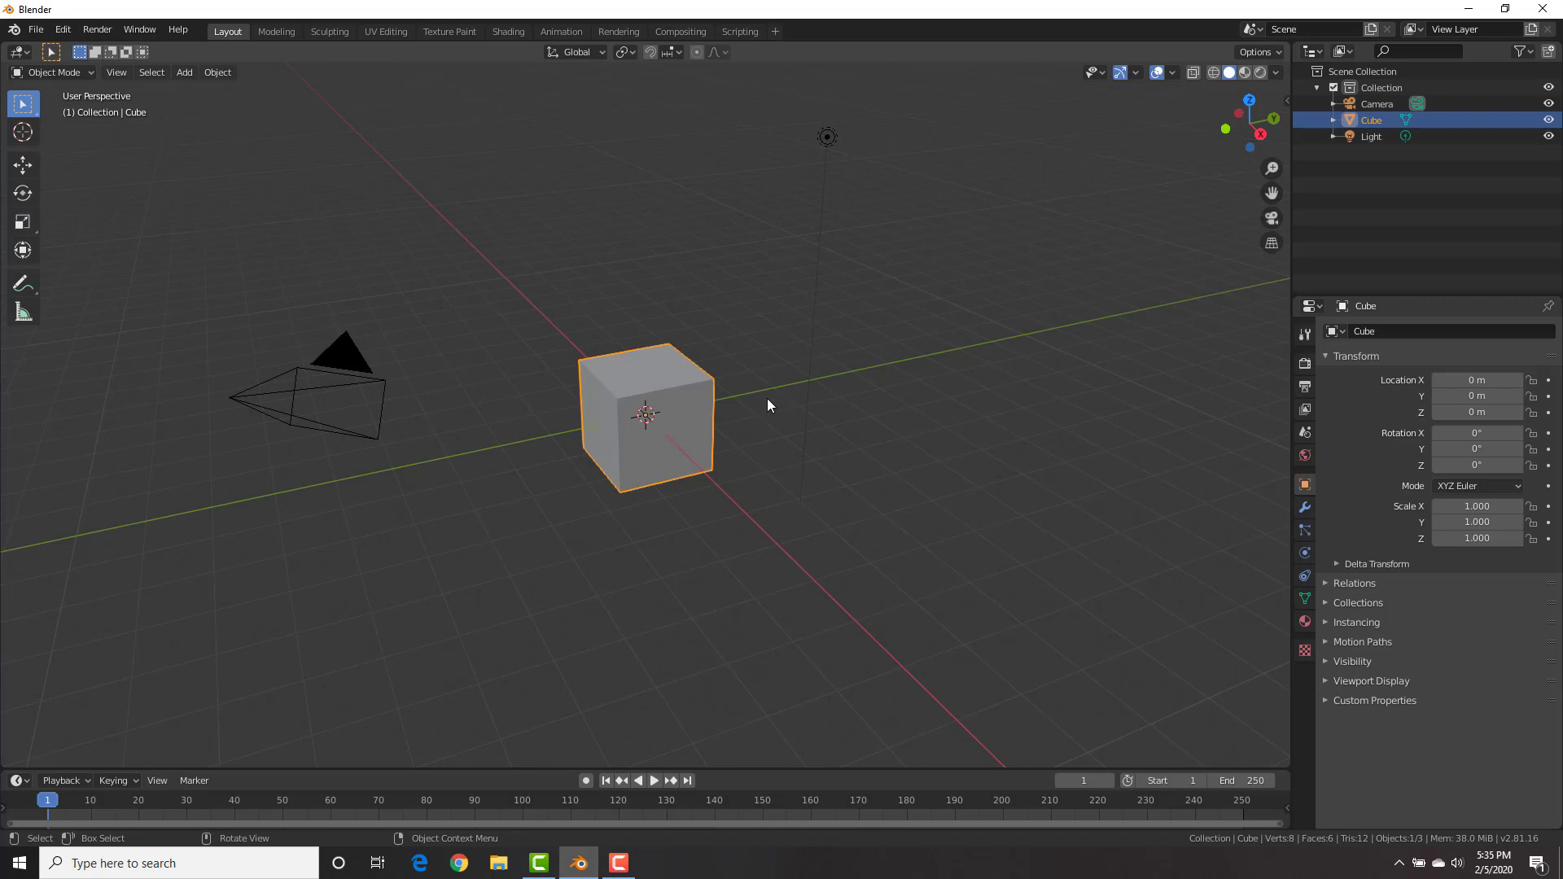
Delete the default cube and add a cylinder at the origin
key("x")
left_click(656, 389)
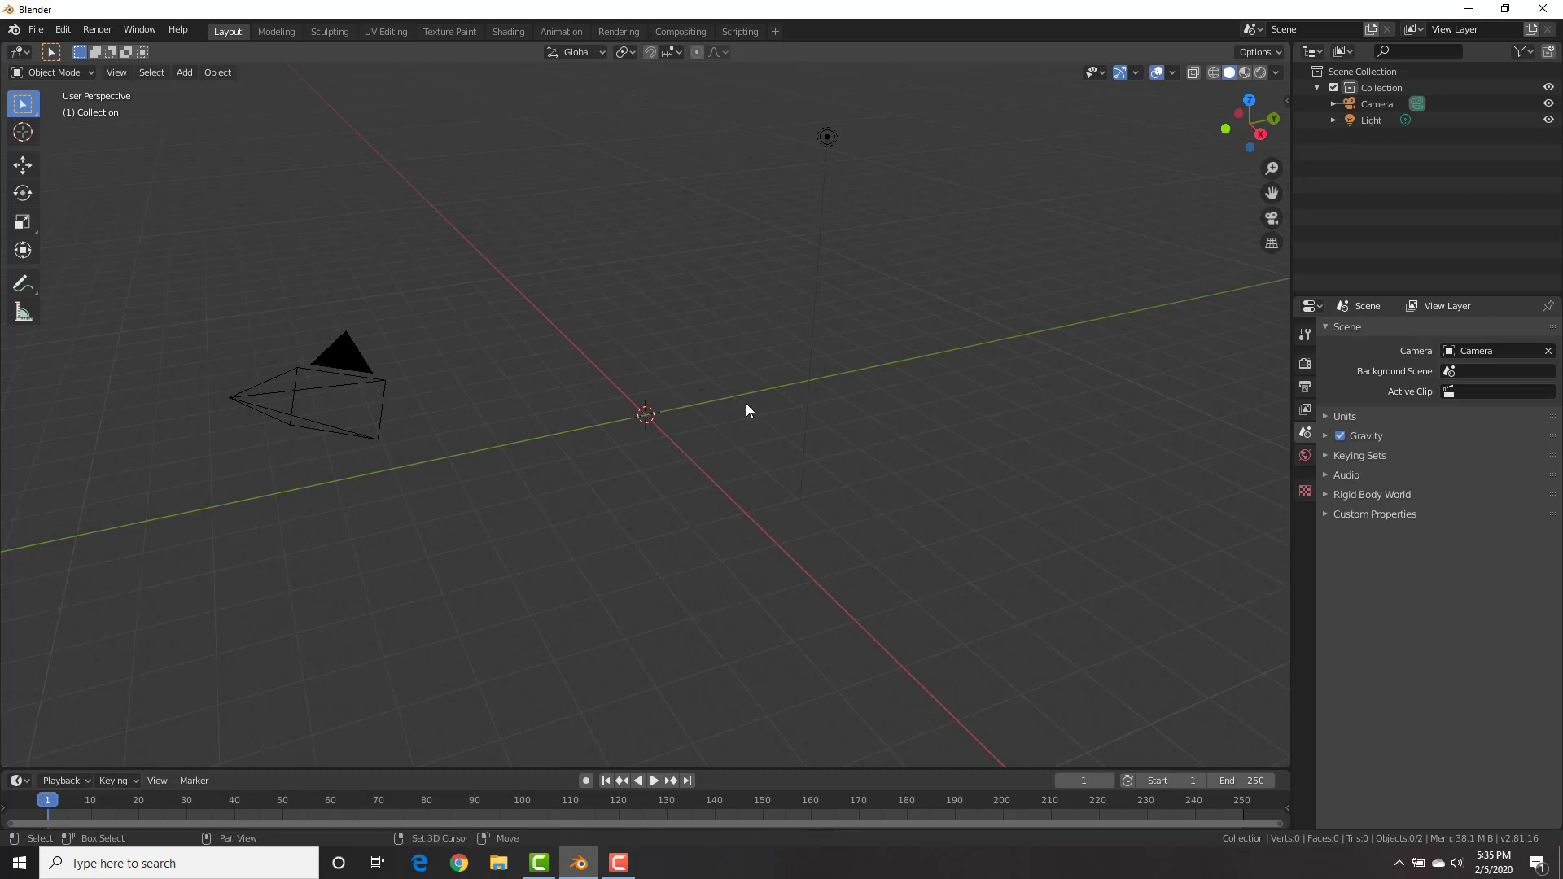
key("shift+a")
mouse_move(745, 405)
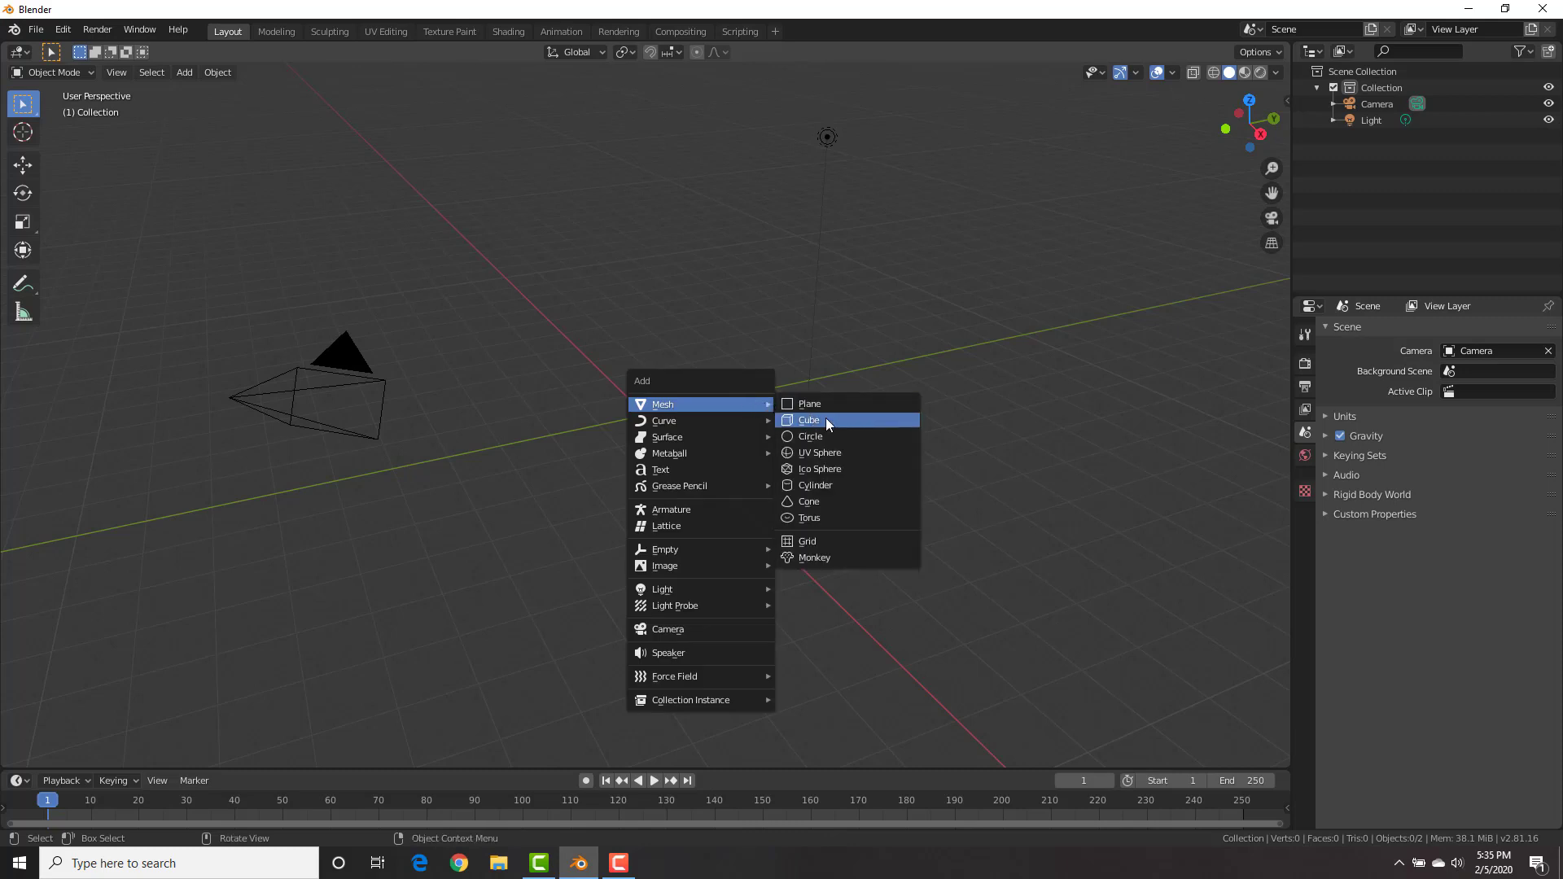
left_click(838, 488)
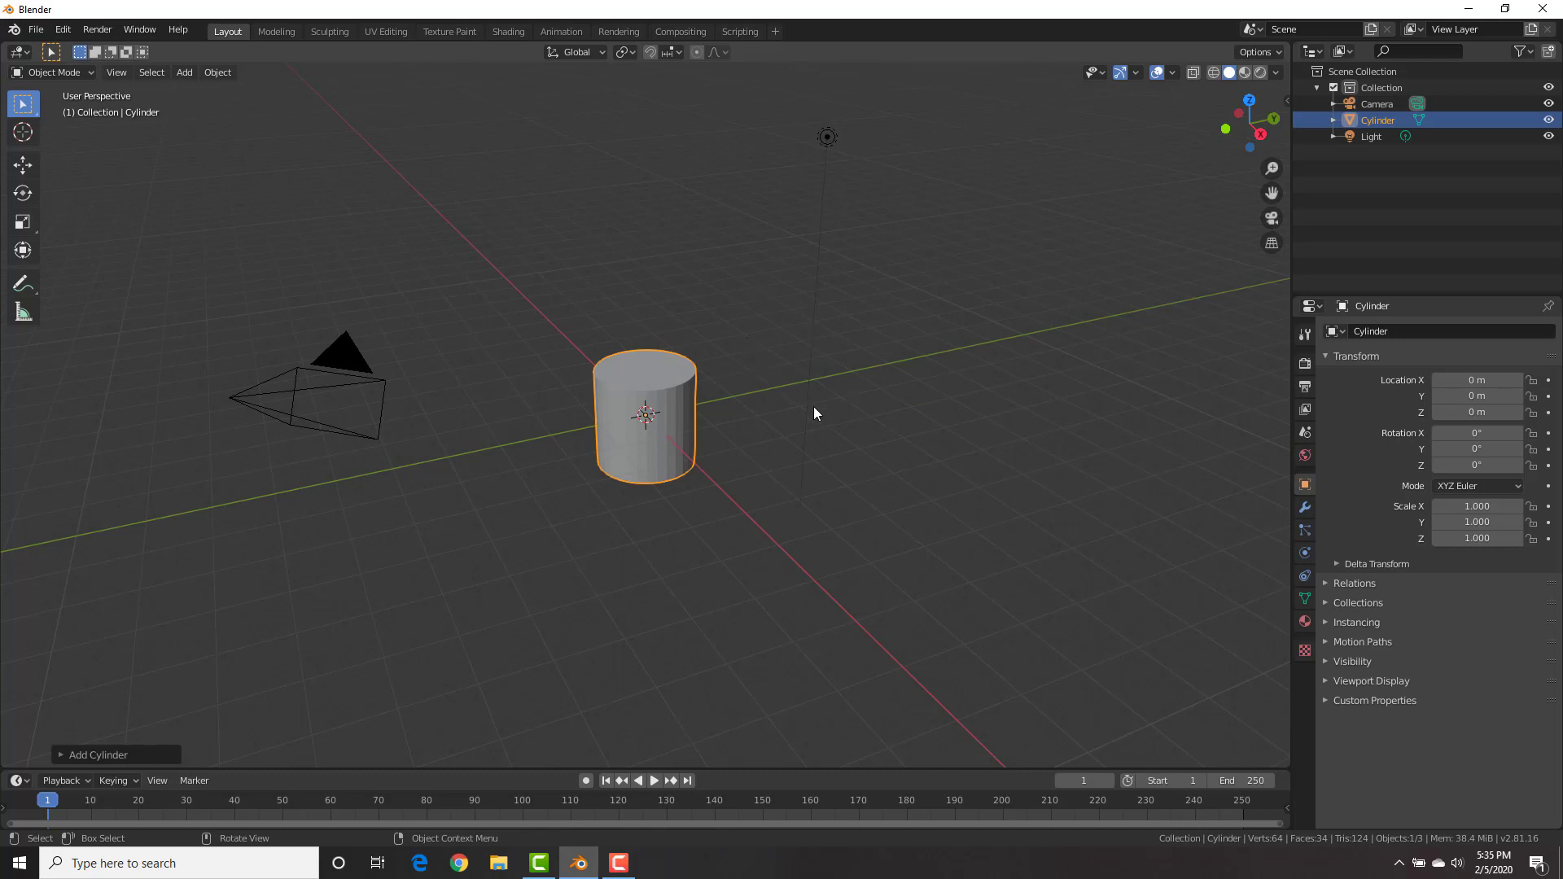
Add a UV sphere and move it to the right of the cylinder
key("shift")
key("shift+a")
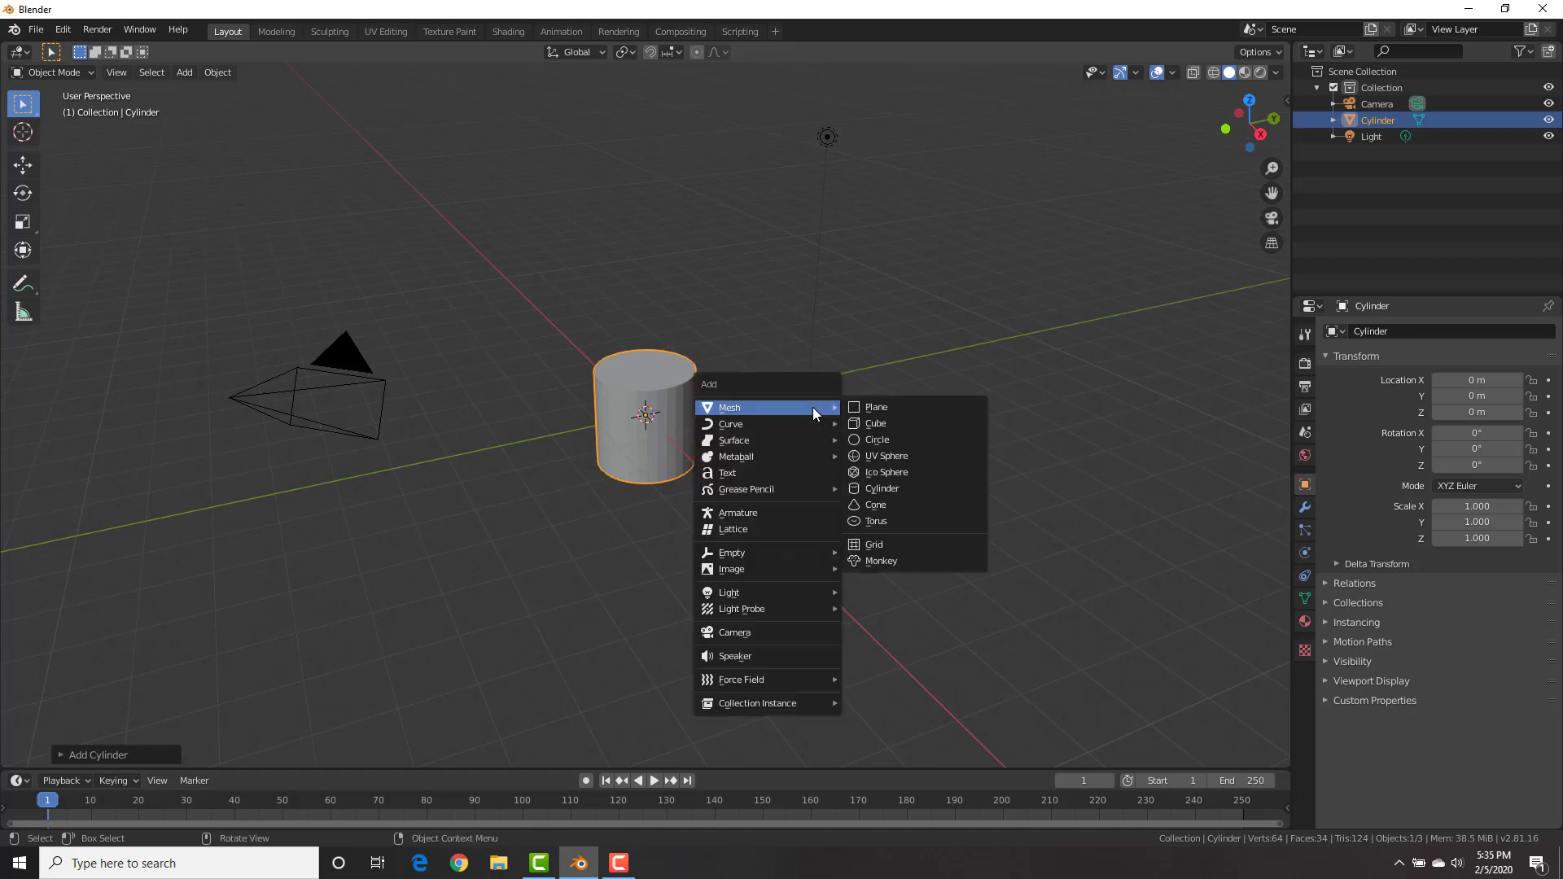
left_click(907, 455)
key("g")
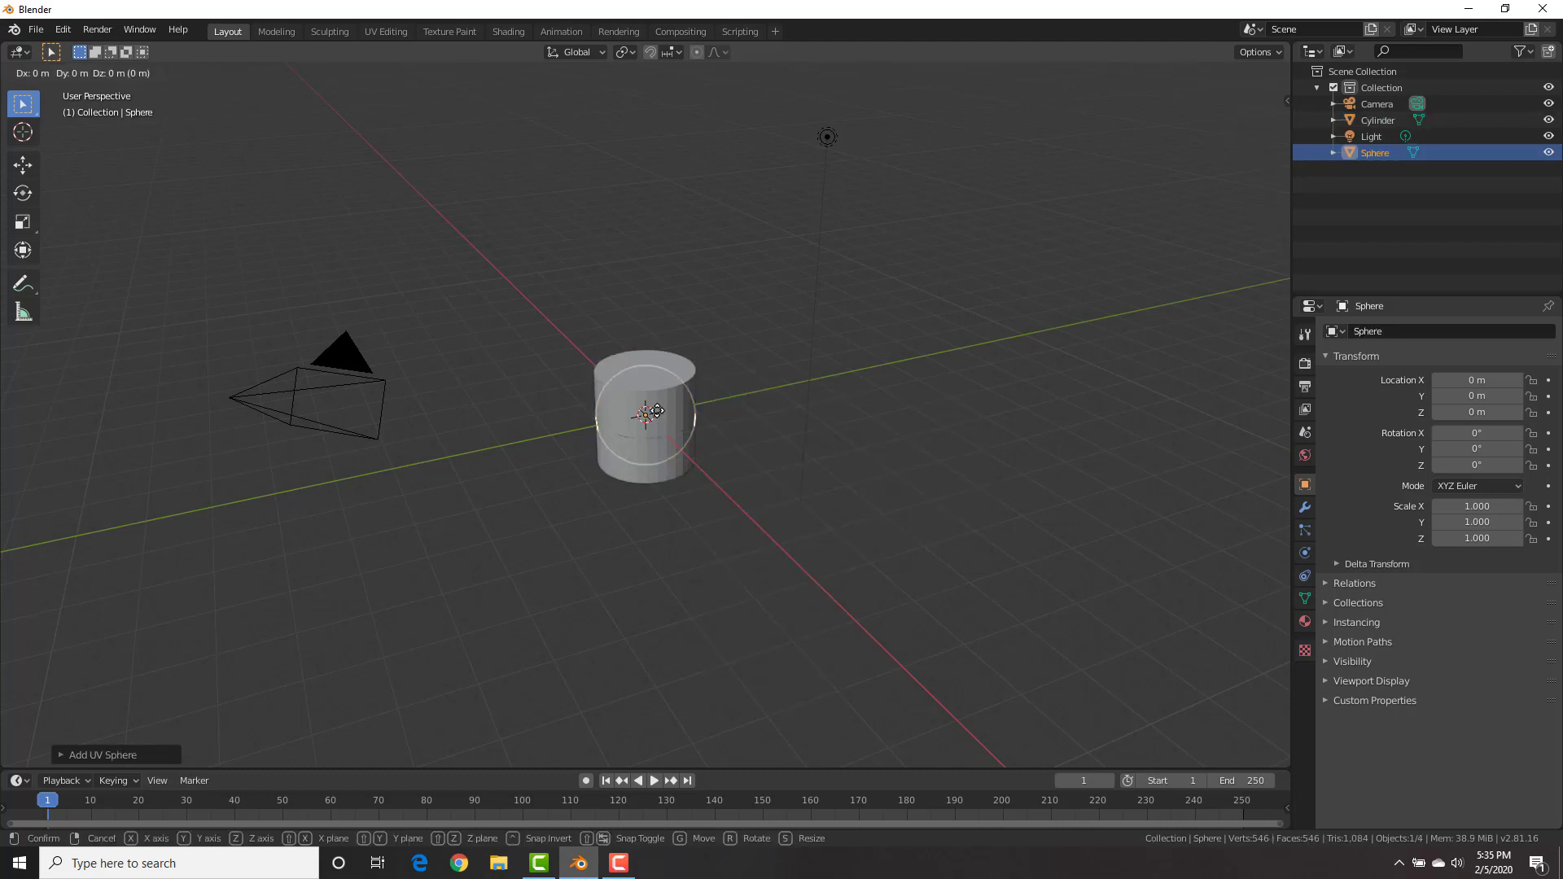
left_click(1024, 424)
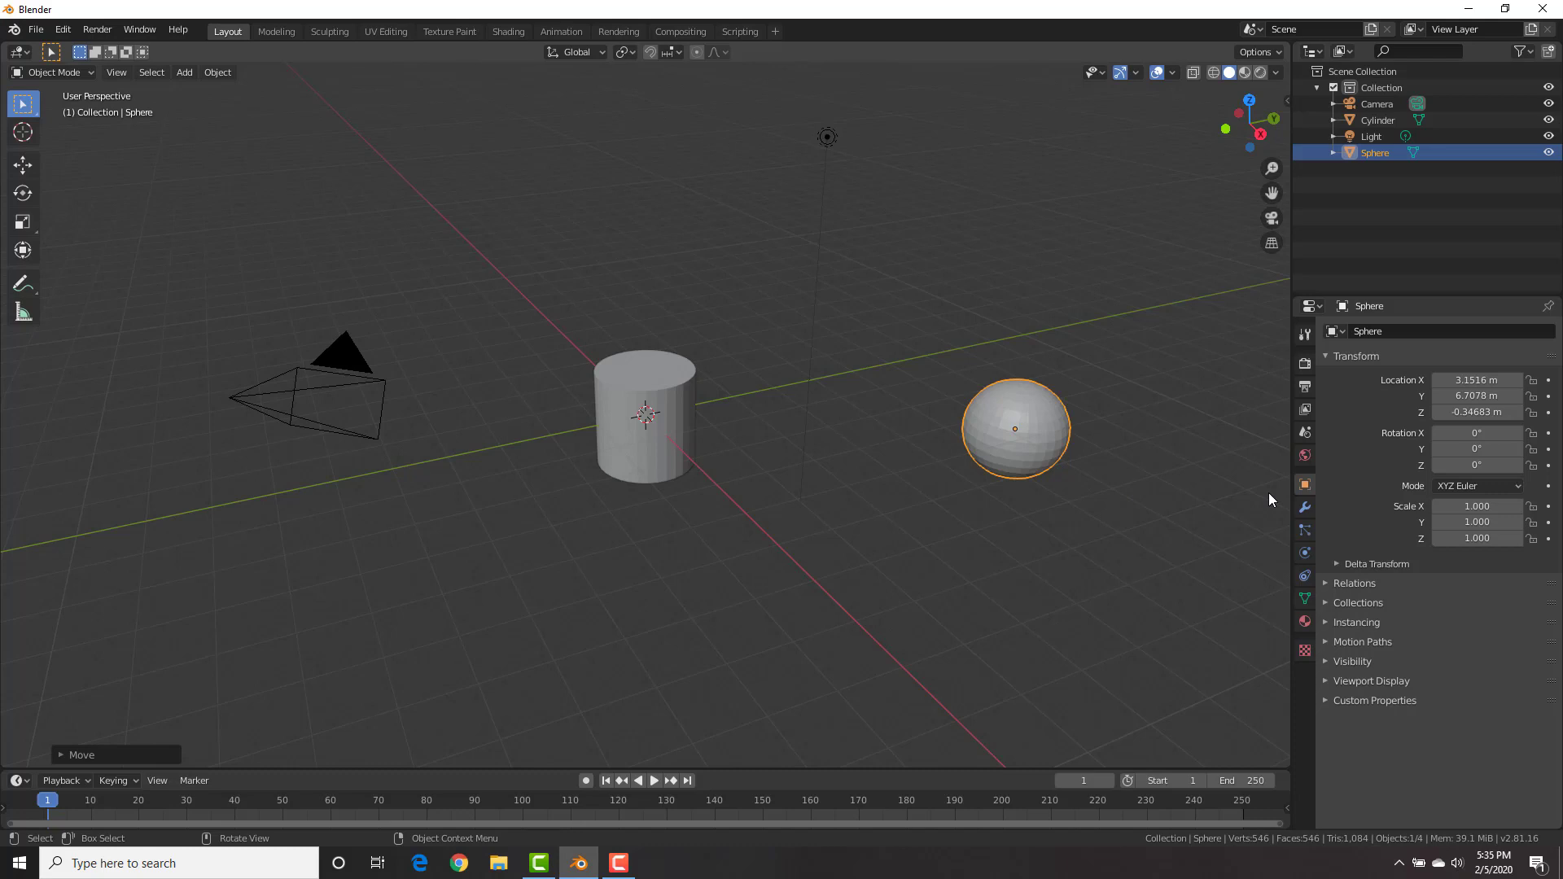
Add a Hair particle system to the sphere with Advanced options enabled
left_click(1305, 530)
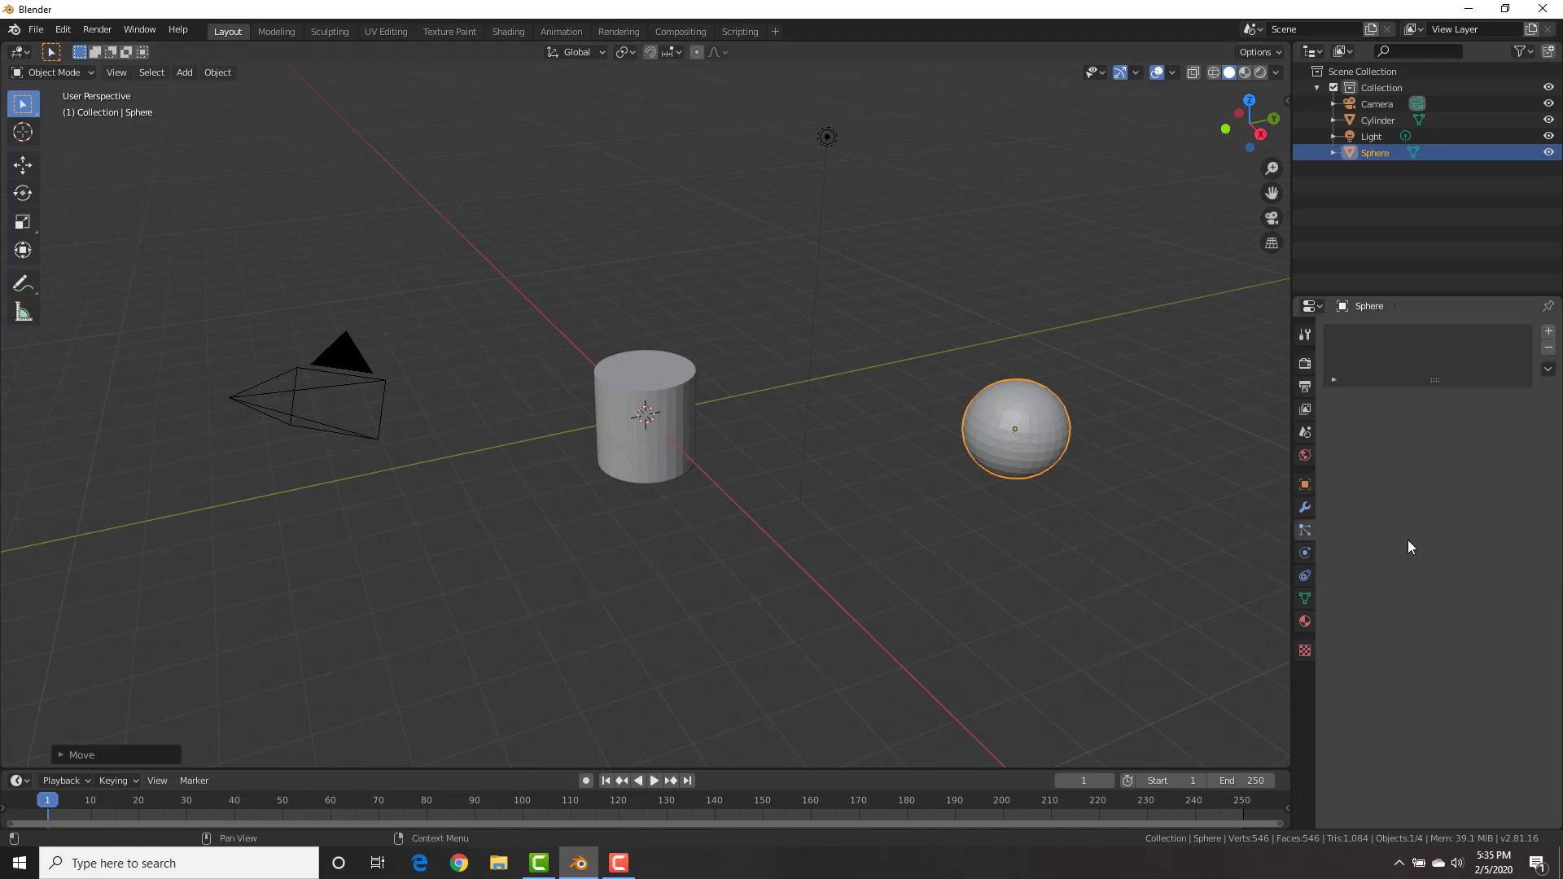
left_click(1547, 333)
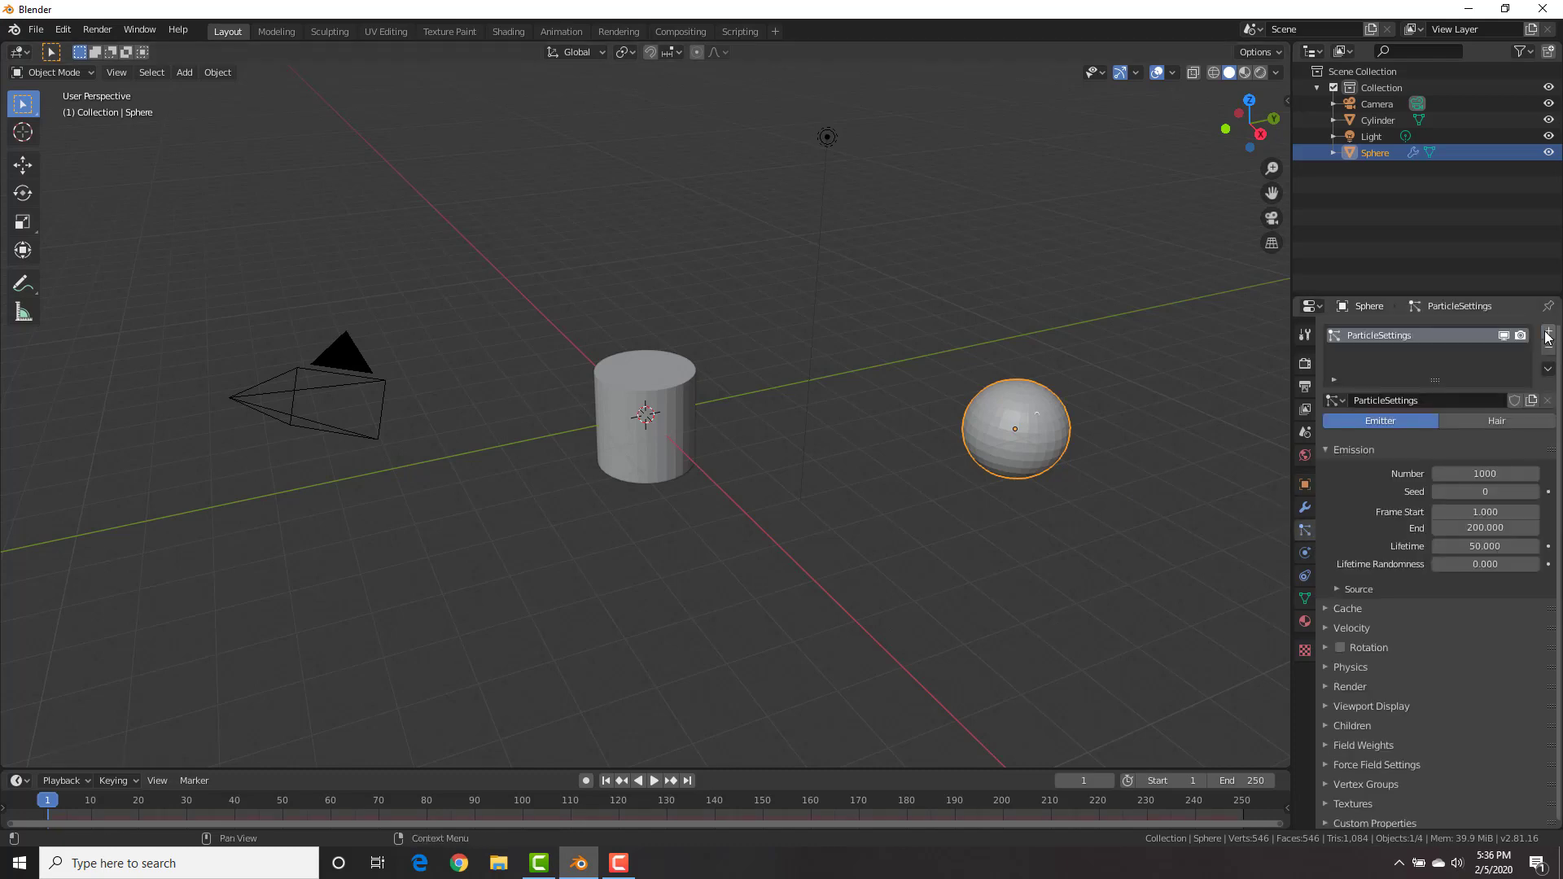
left_click(1494, 420)
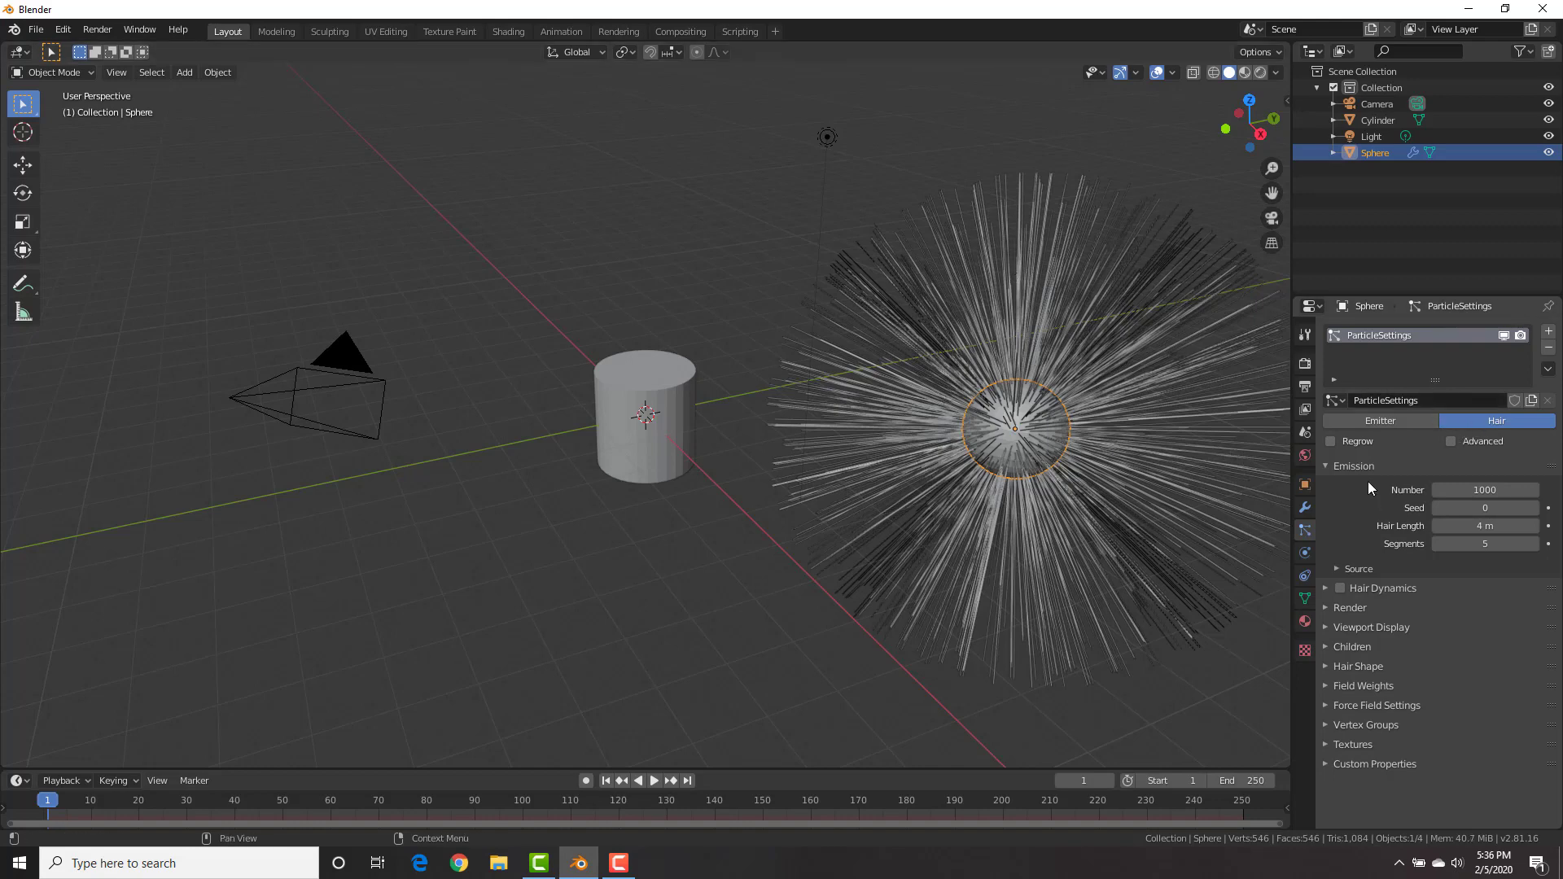
left_click(1452, 440)
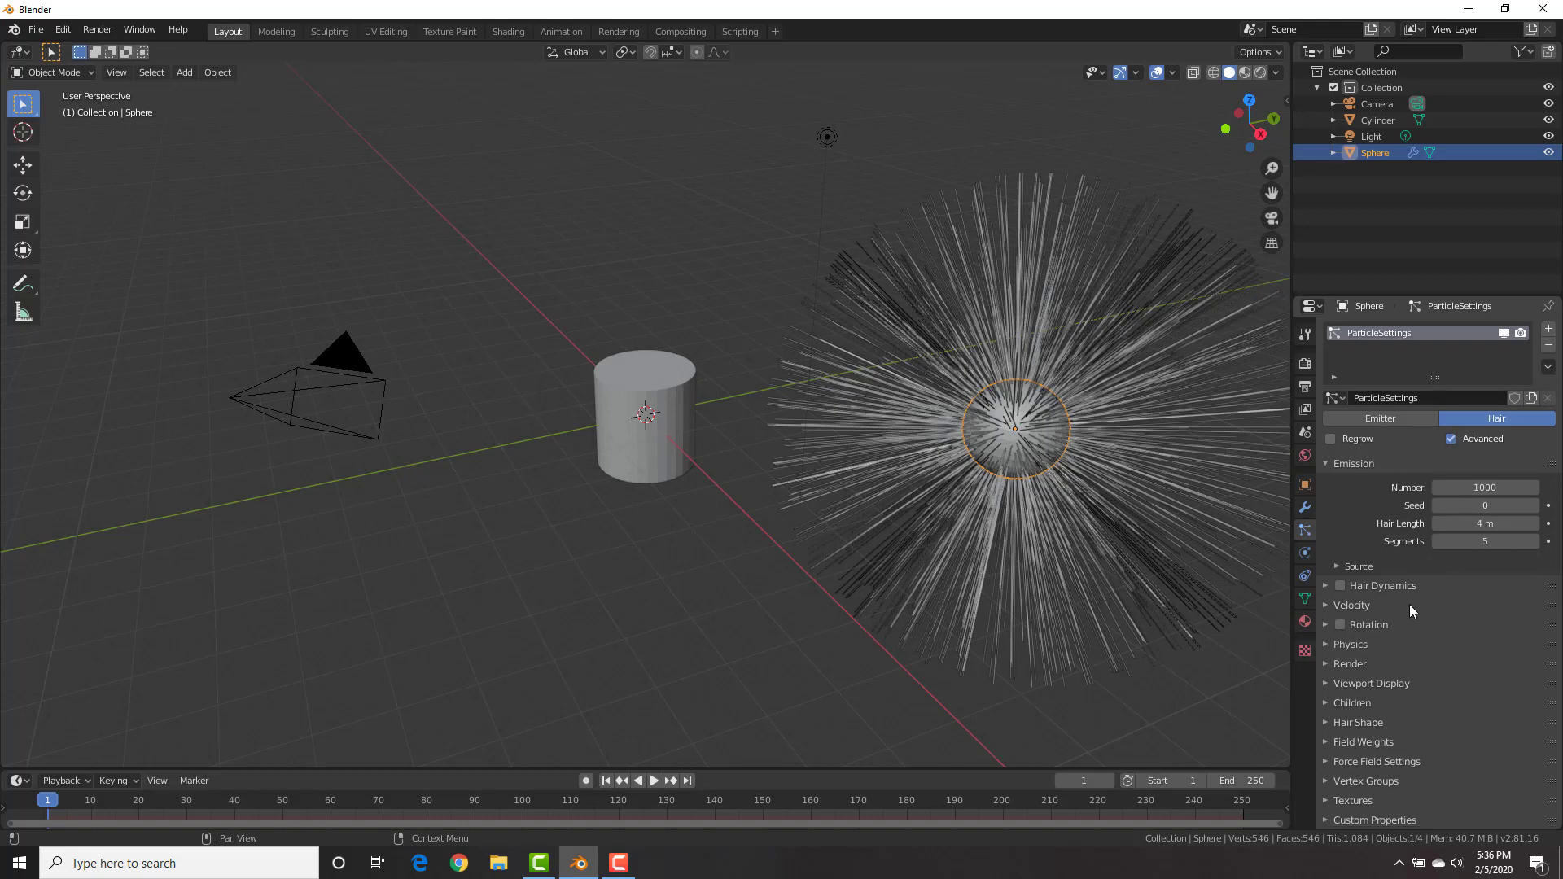
Render the hair particles as Object, using Cylinder as the instance object
left_click(1375, 666)
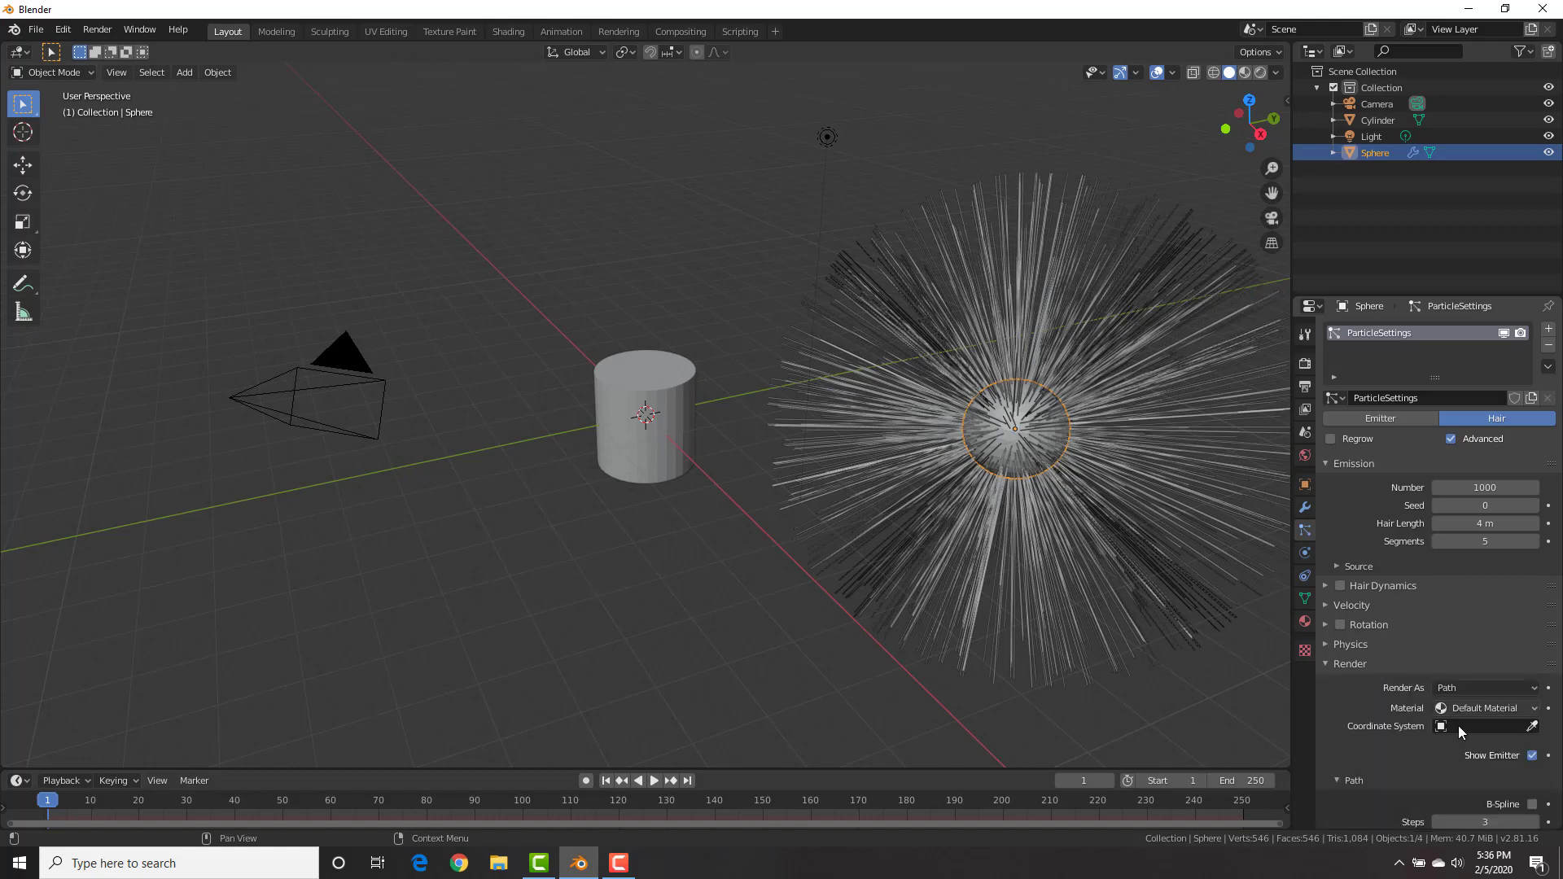
left_click(1467, 686)
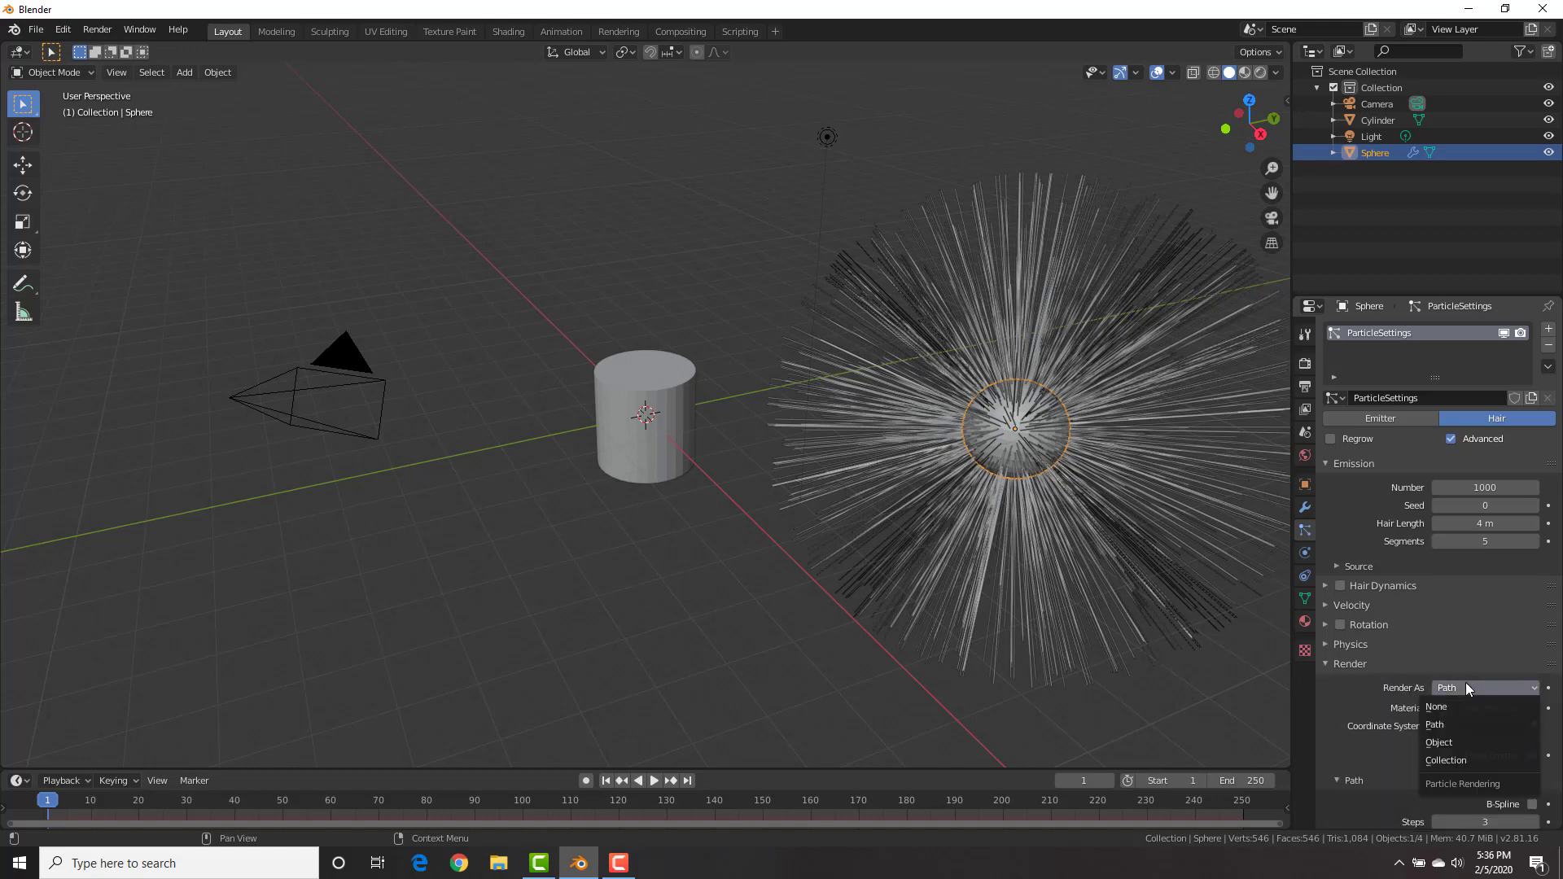
left_click(1443, 741)
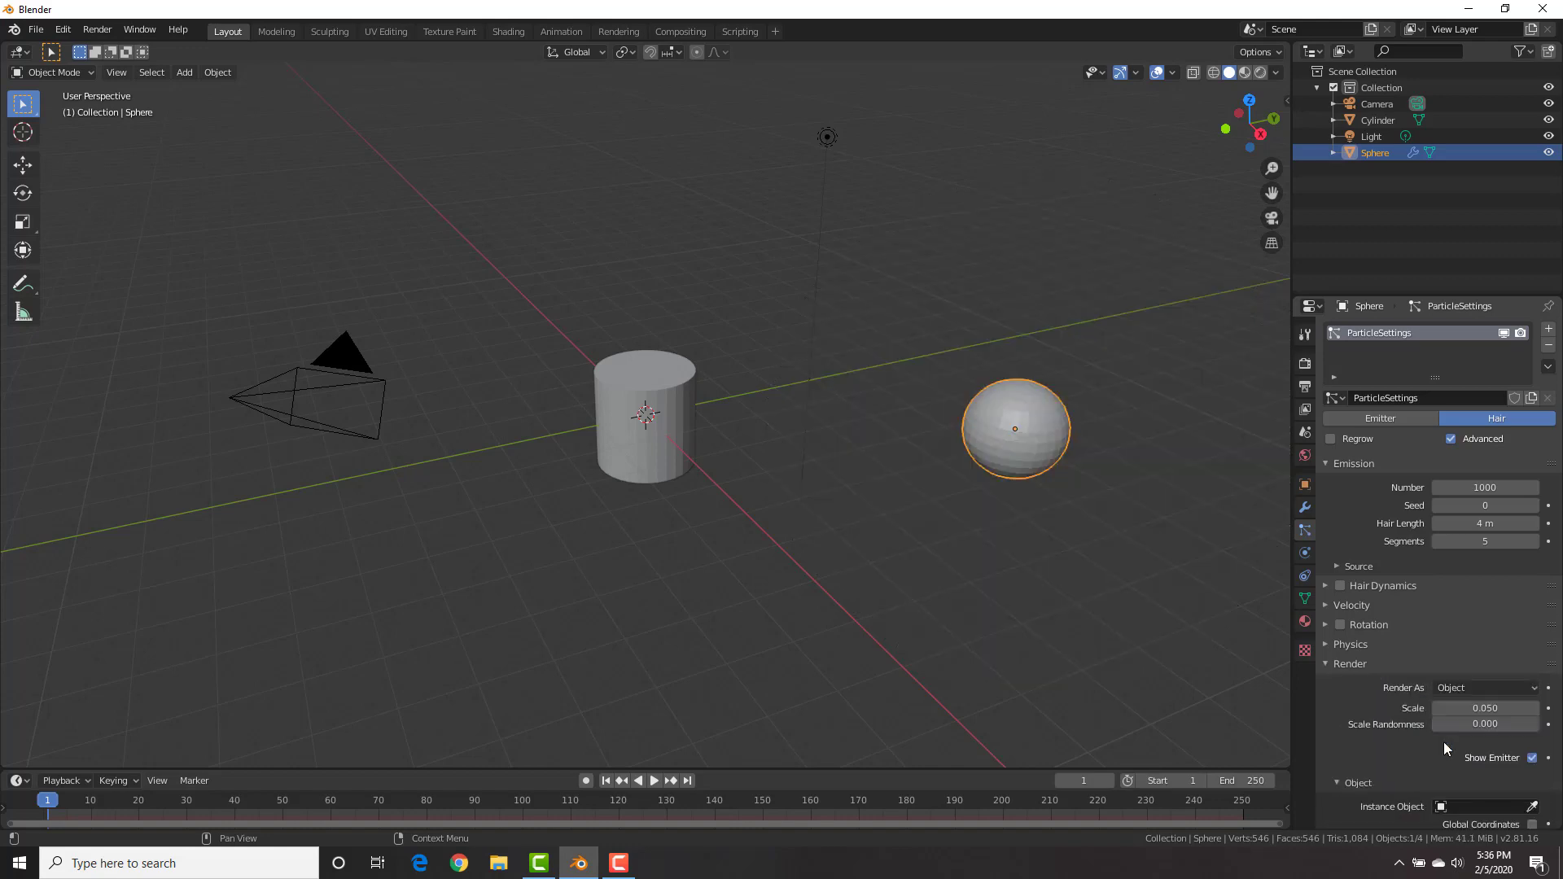
scroll(1443, 741, "down", 2)
scroll(1444, 744, "down", 1)
left_click(1481, 708)
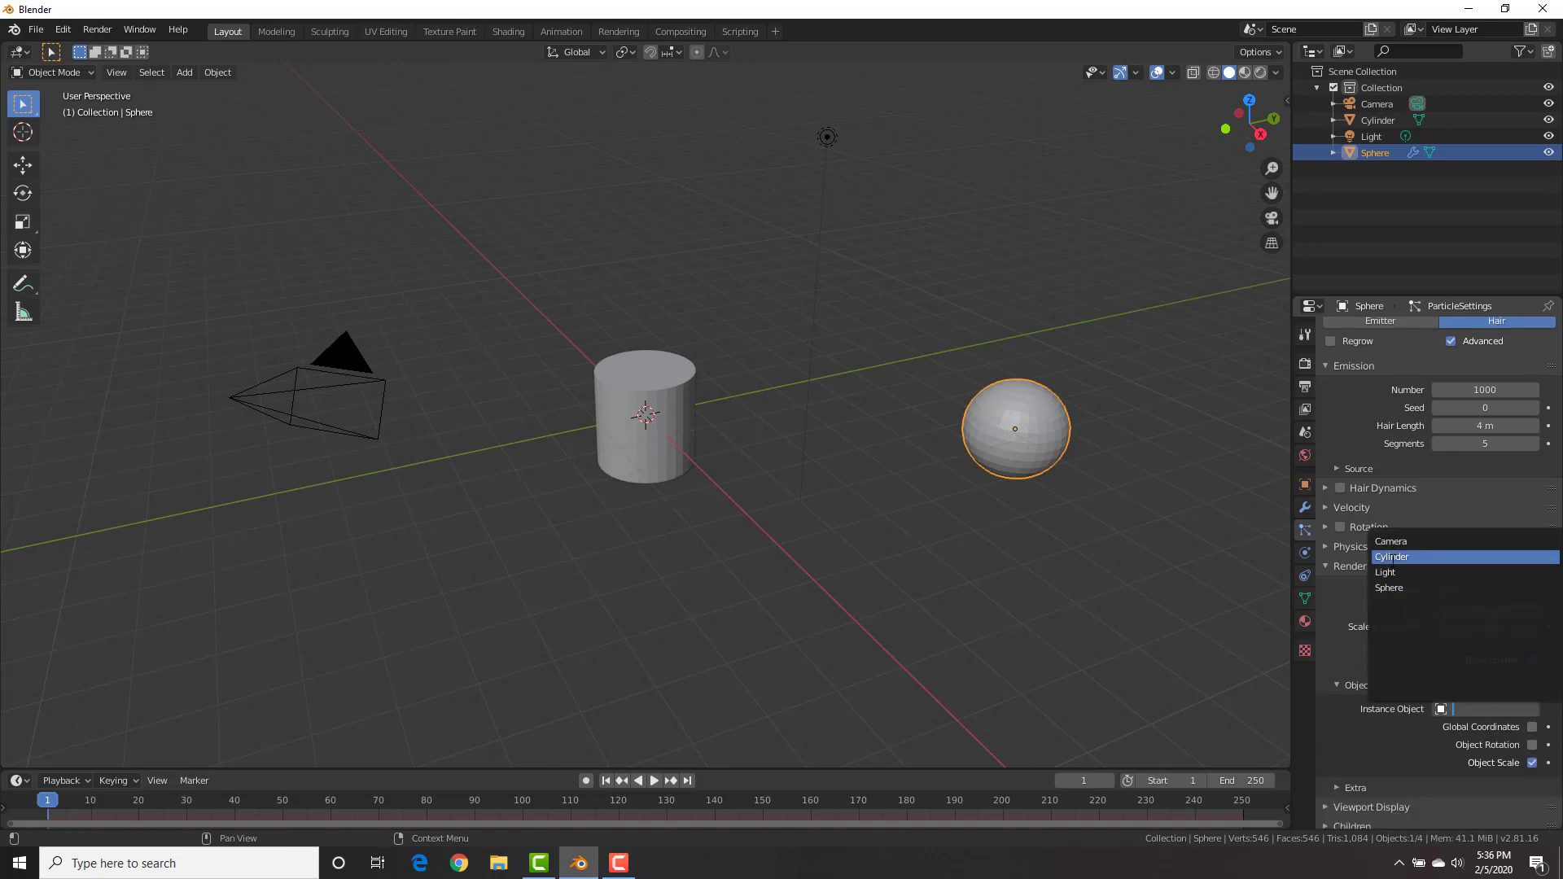
left_click(1391, 557)
scroll(1103, 485, "up", 4)
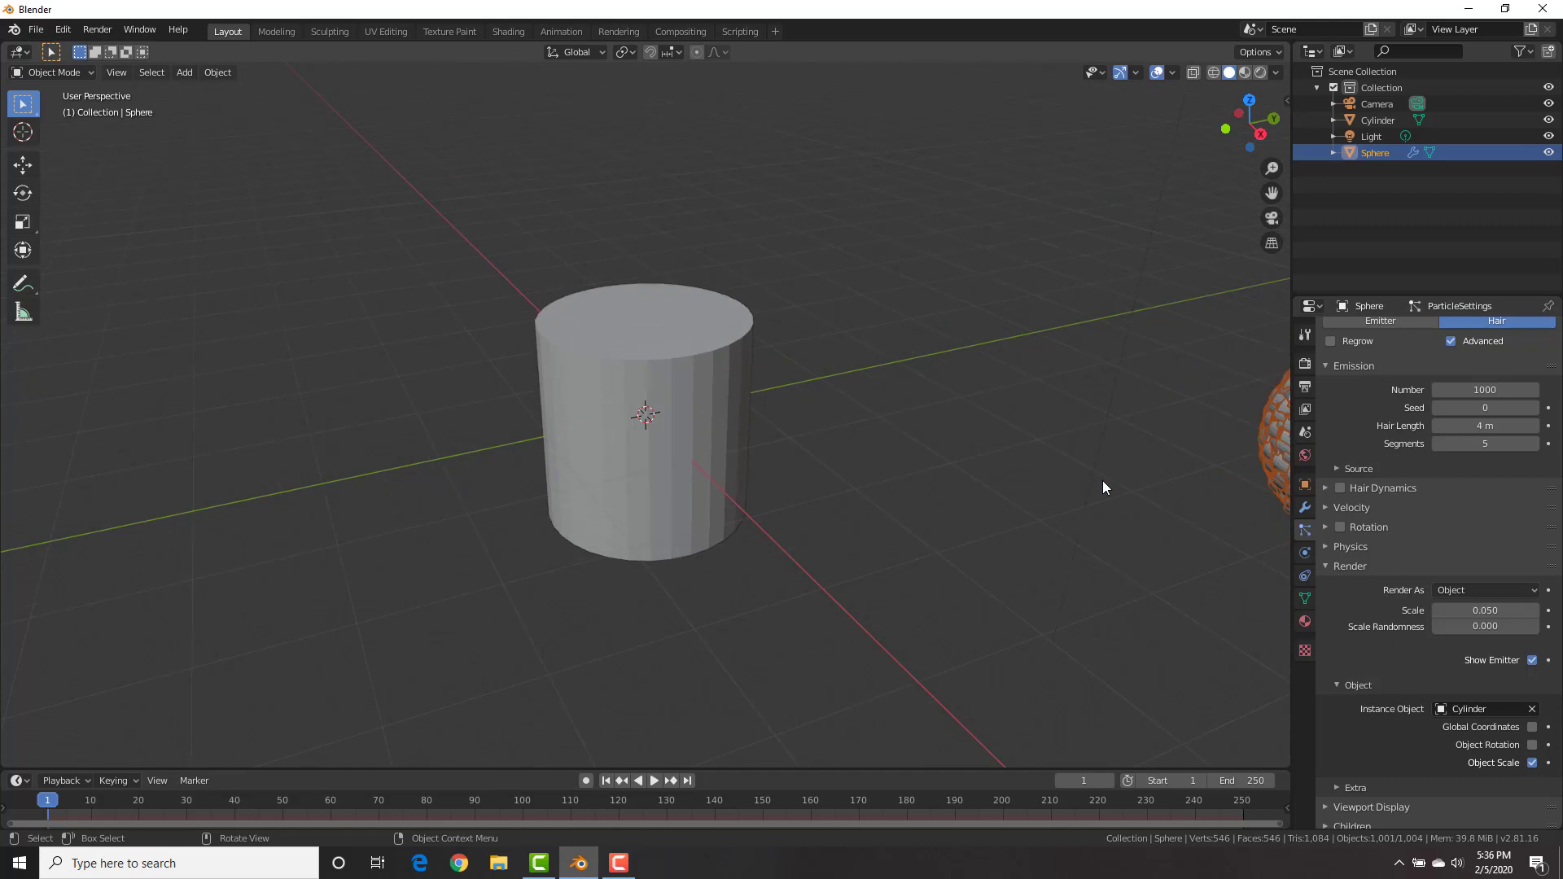
scroll(1130, 446, "down", 1)
Orbit to view the particle-covered sphere and select the cylinder
middle_click_drag(1135, 431, 959, 404)
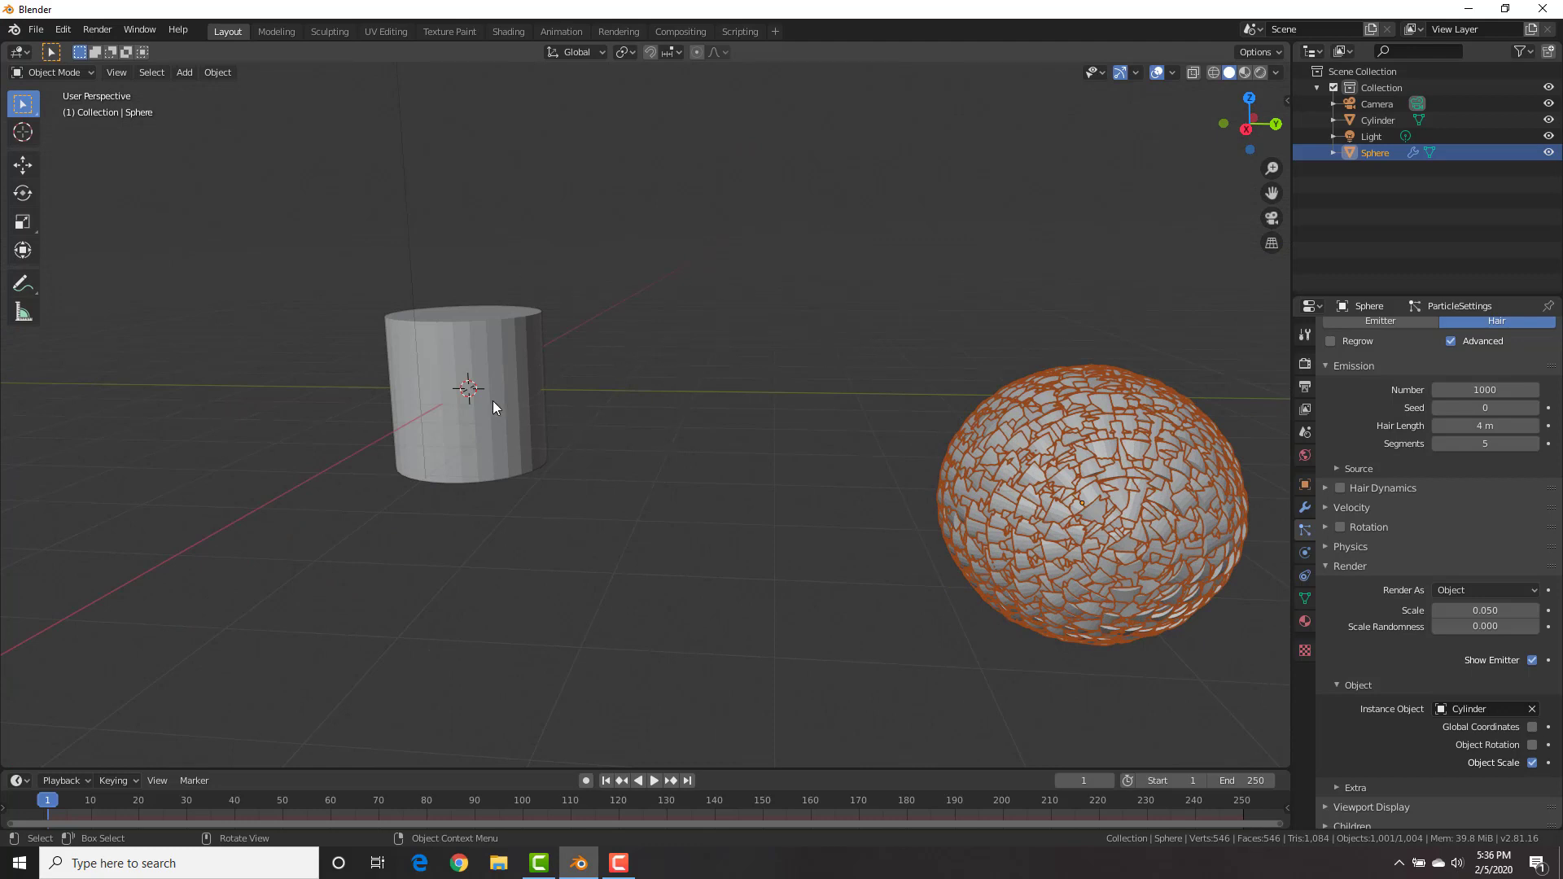
left_click(493, 332)
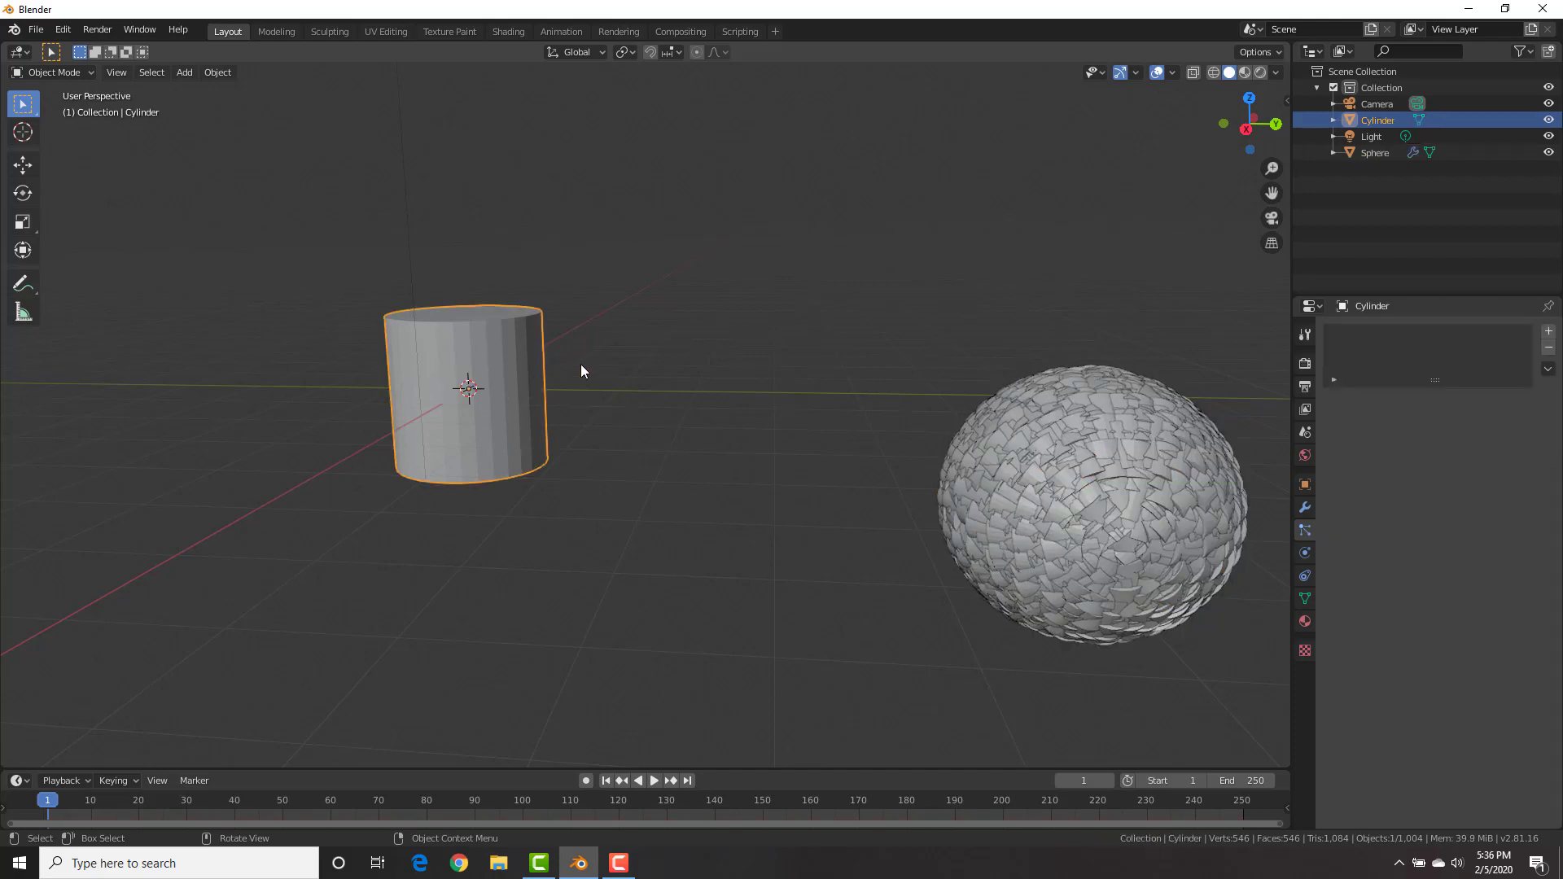
In Edit Mode, rotate the cylinder mesh 90° about X and scale it down
key("Tab")
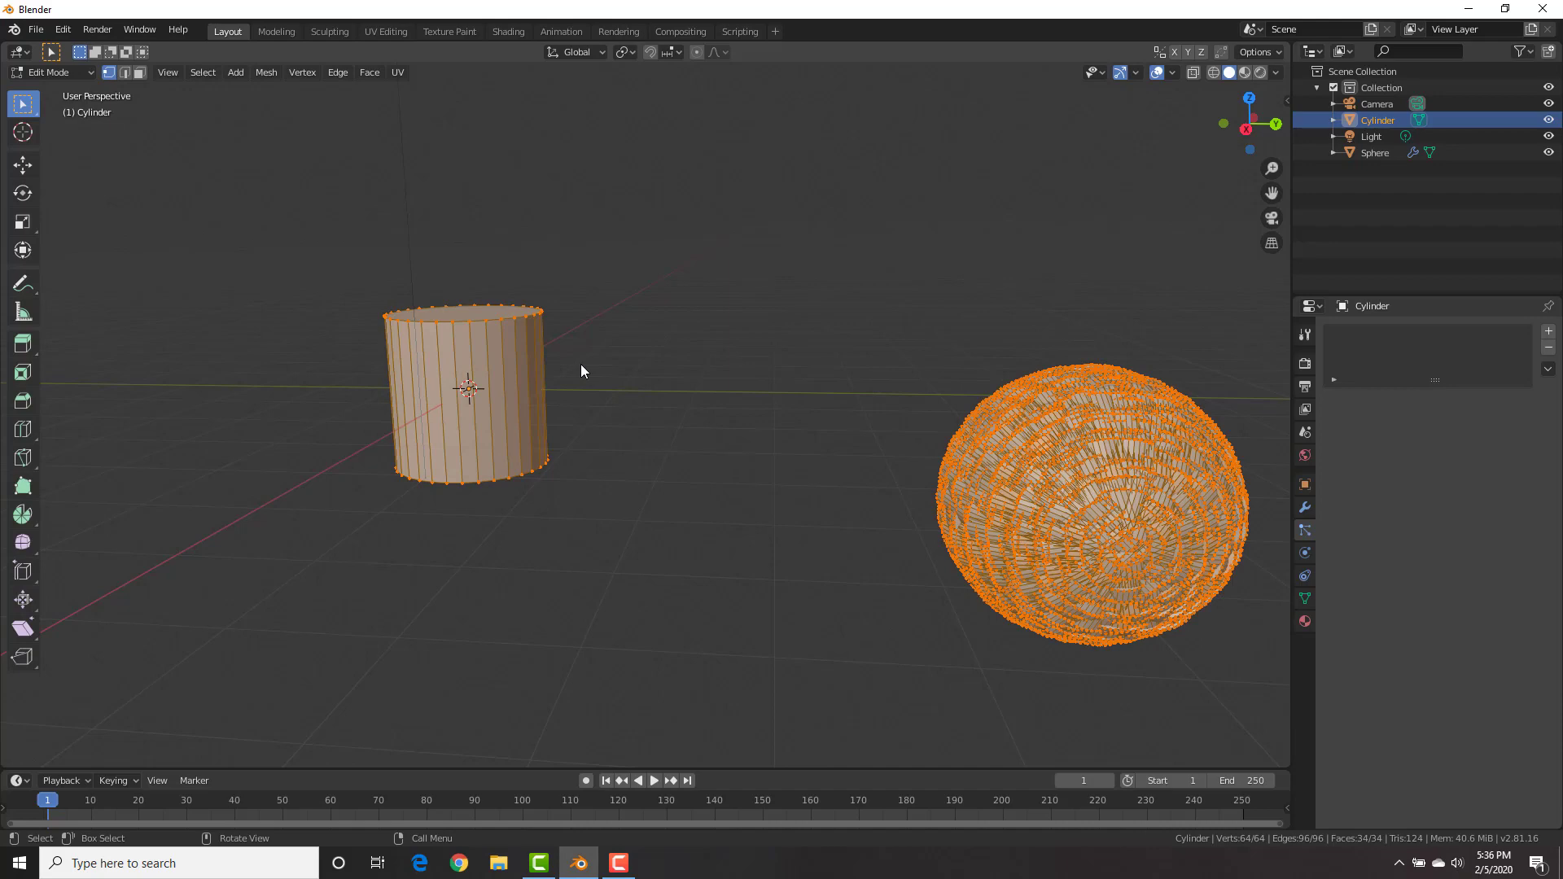
type("rx")
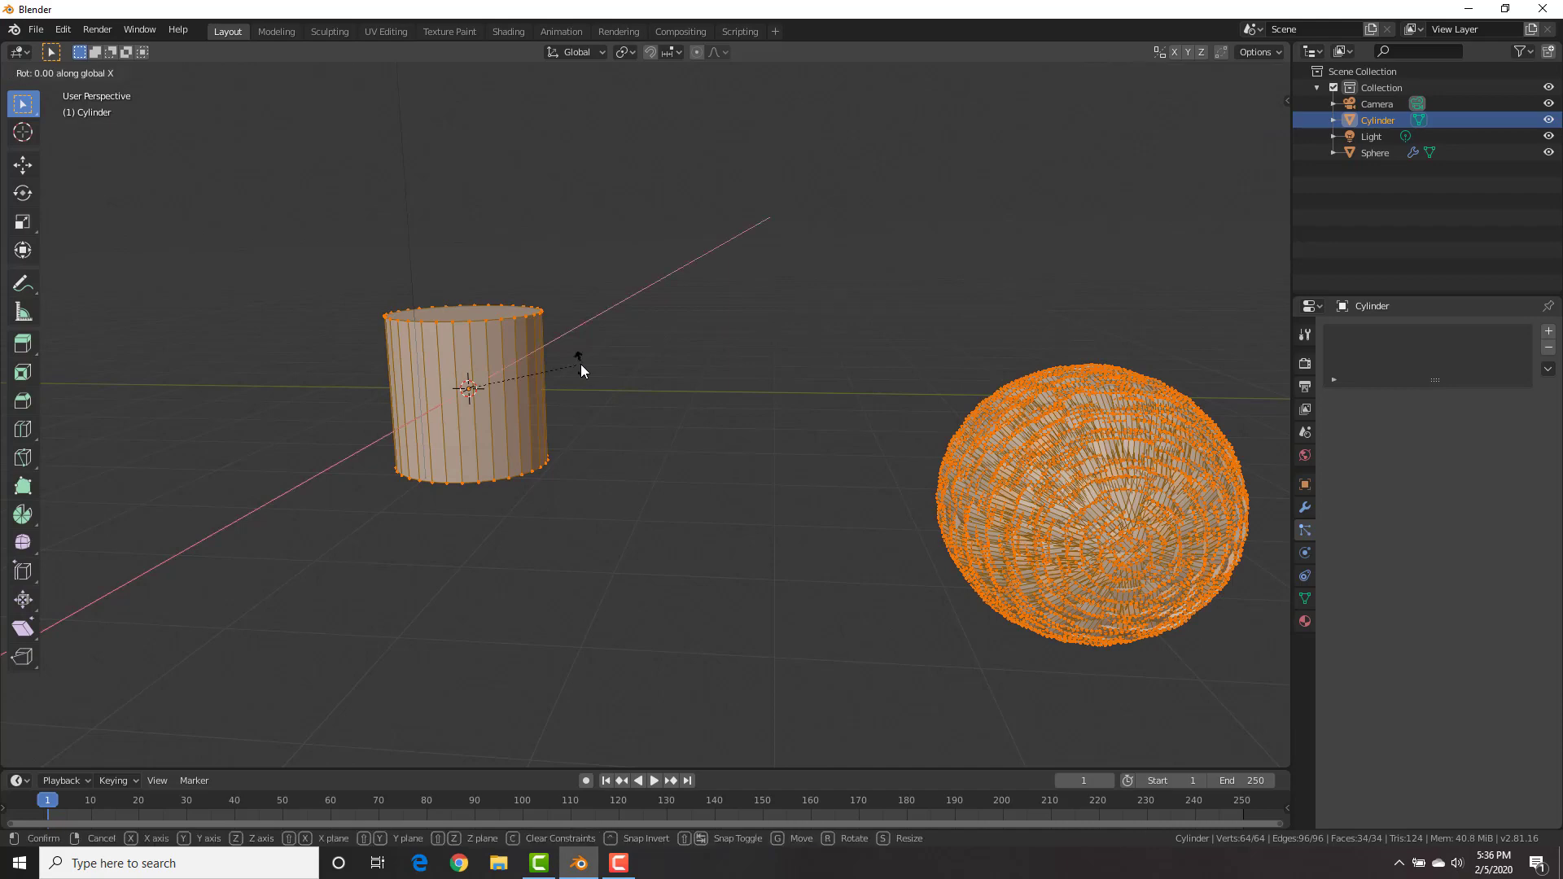
type("90")
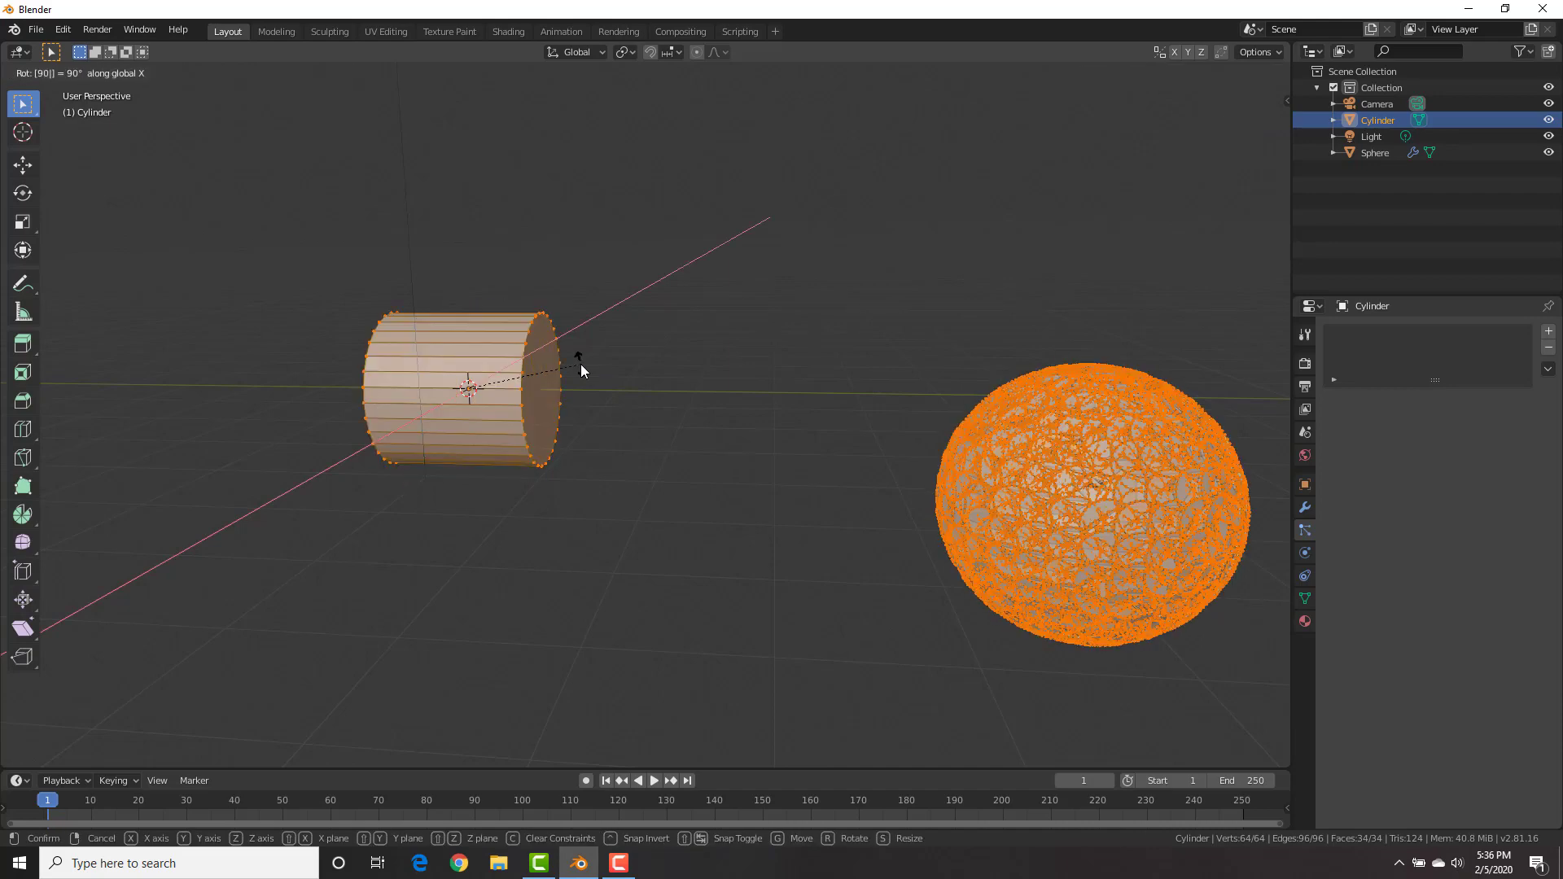
key("Return")
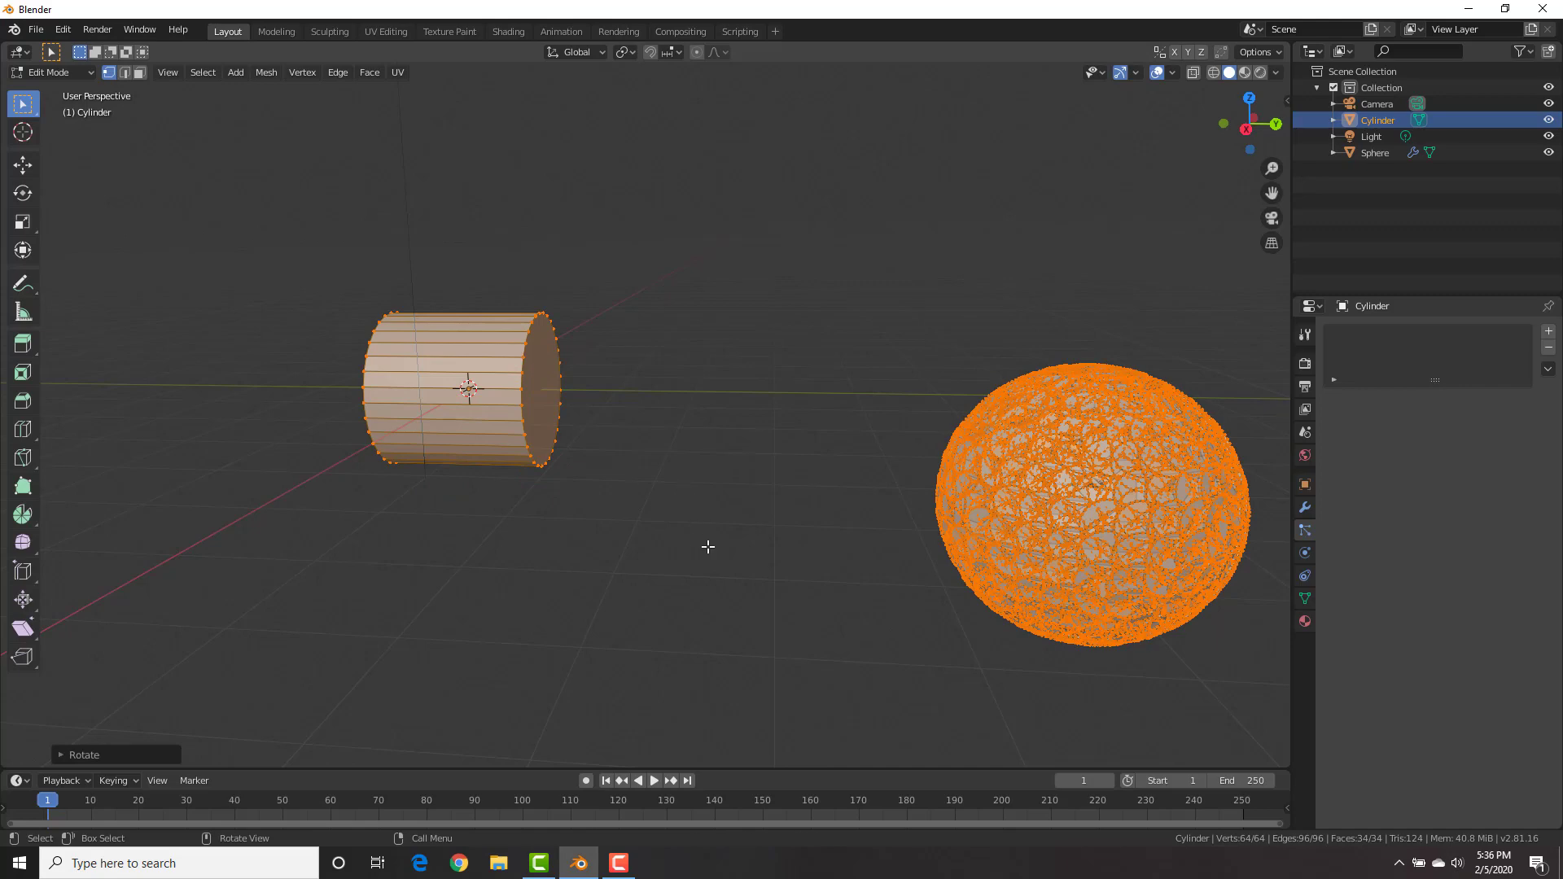
key("s")
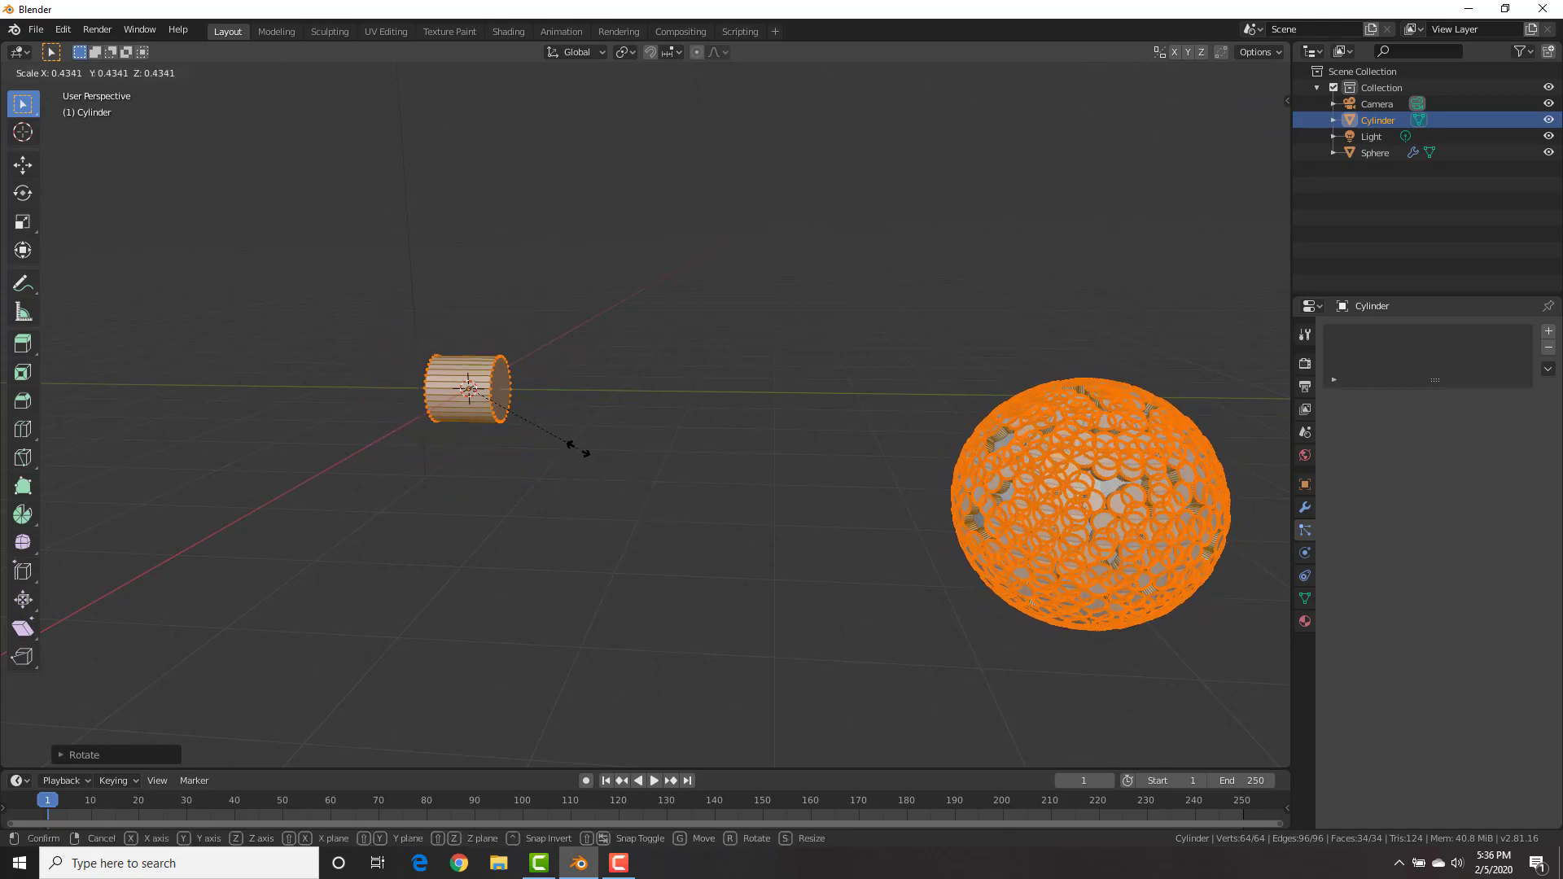
left_click(520, 419)
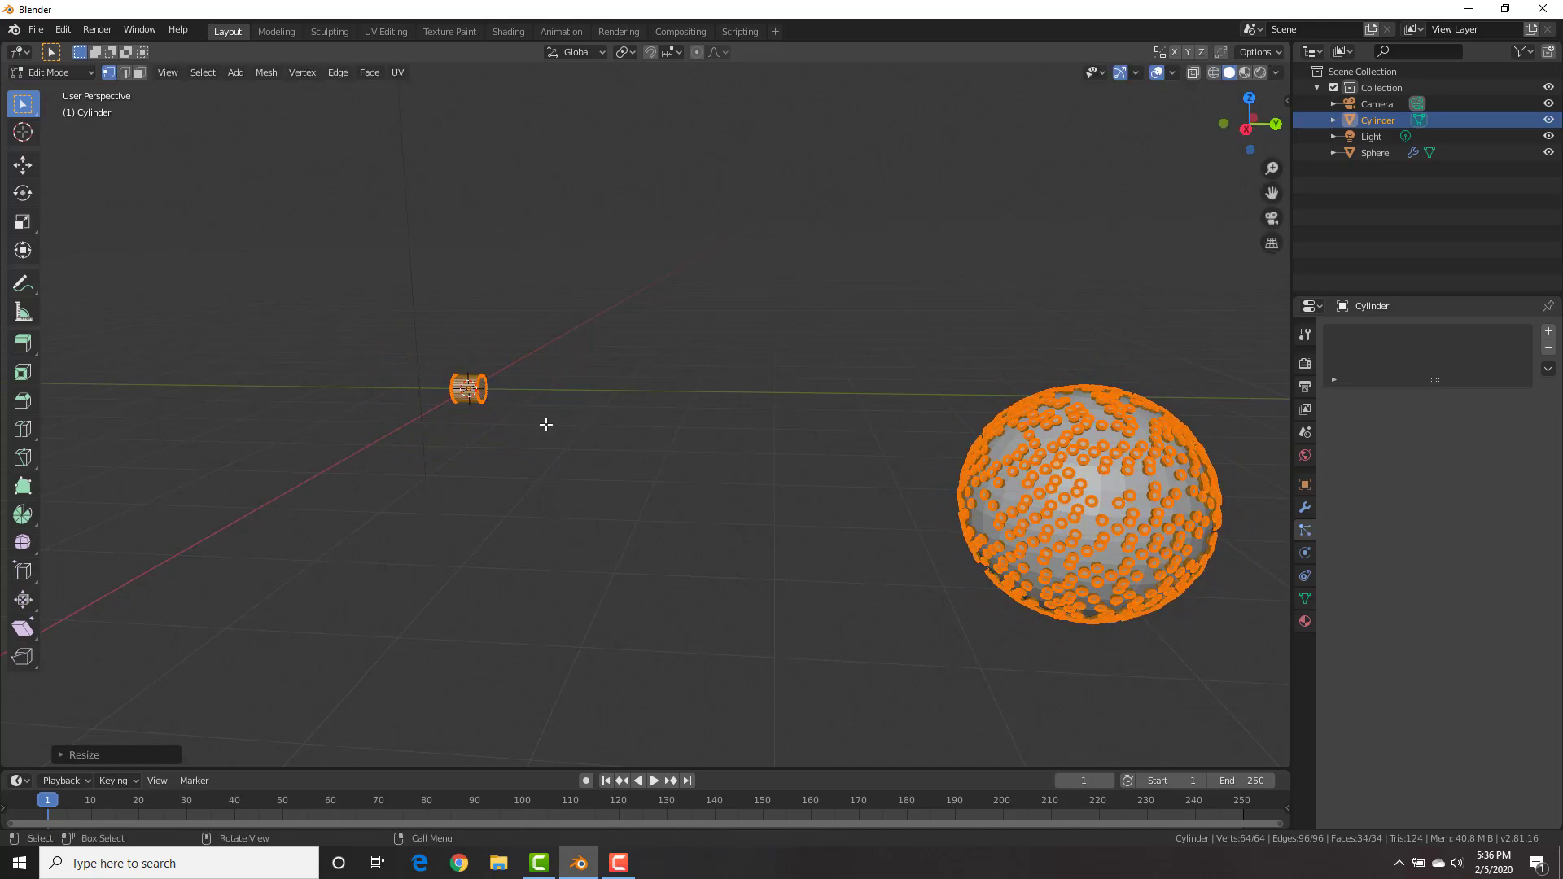
middle_click_drag(544, 426, 588, 420)
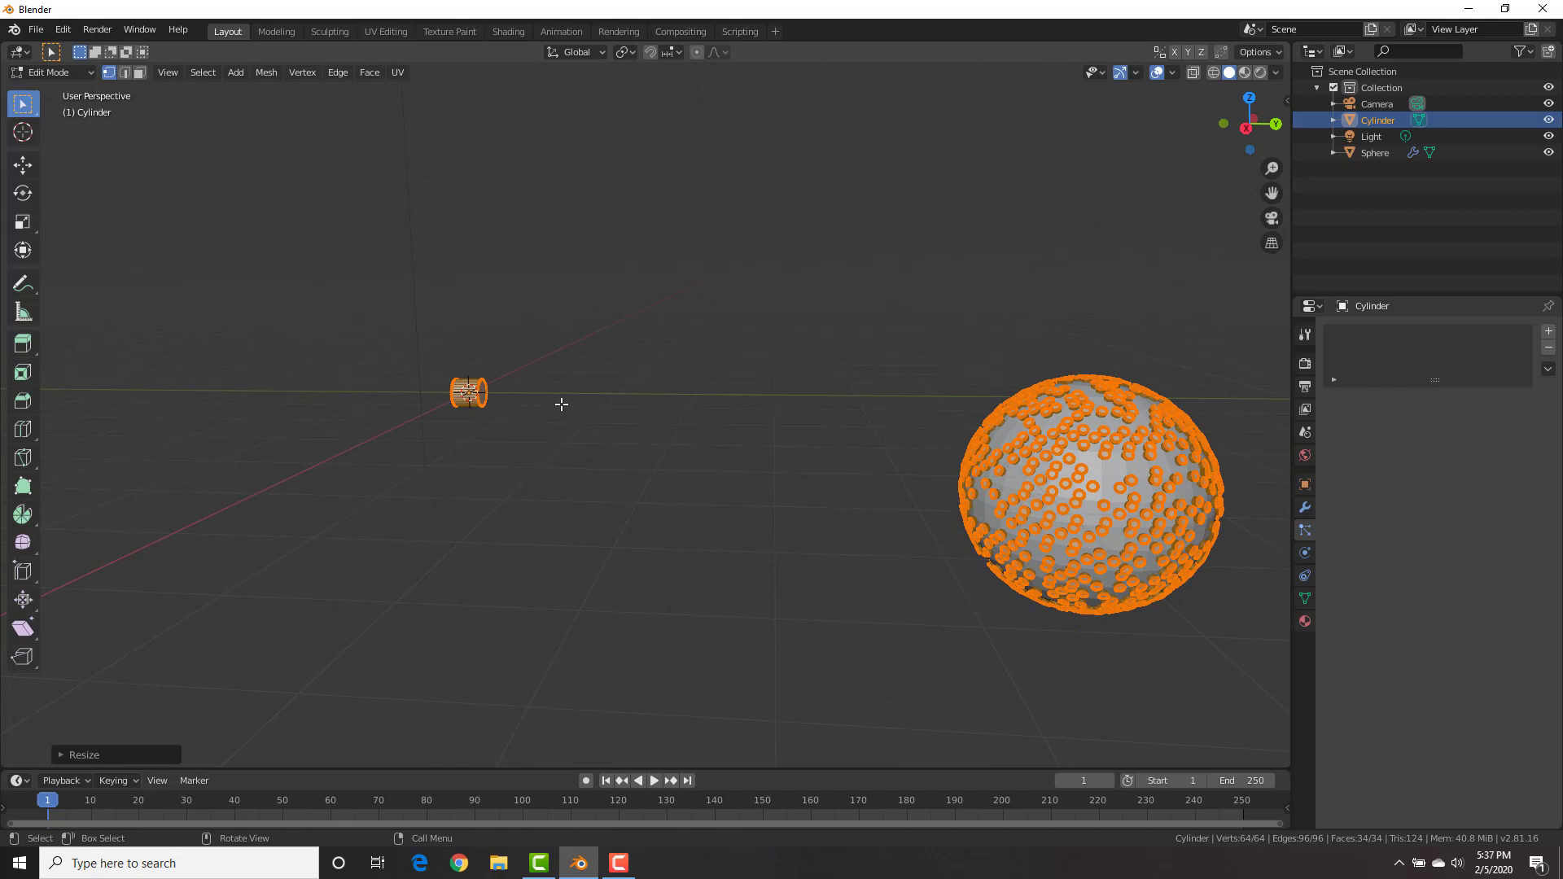
Stretch the cylinder mesh along the Y axis into a long rod
key("s")
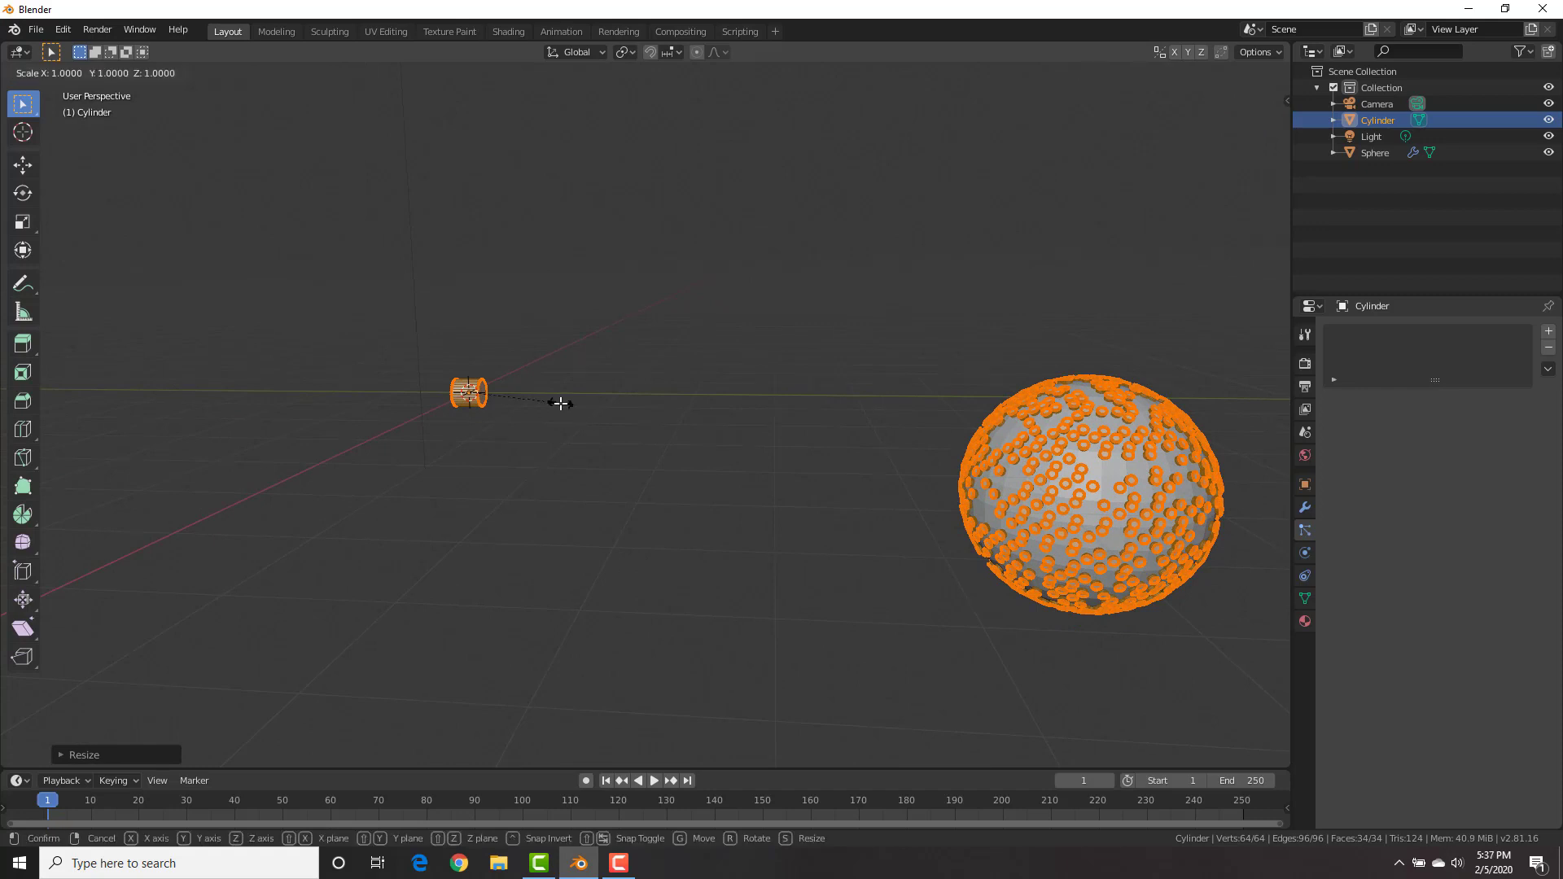
key("y")
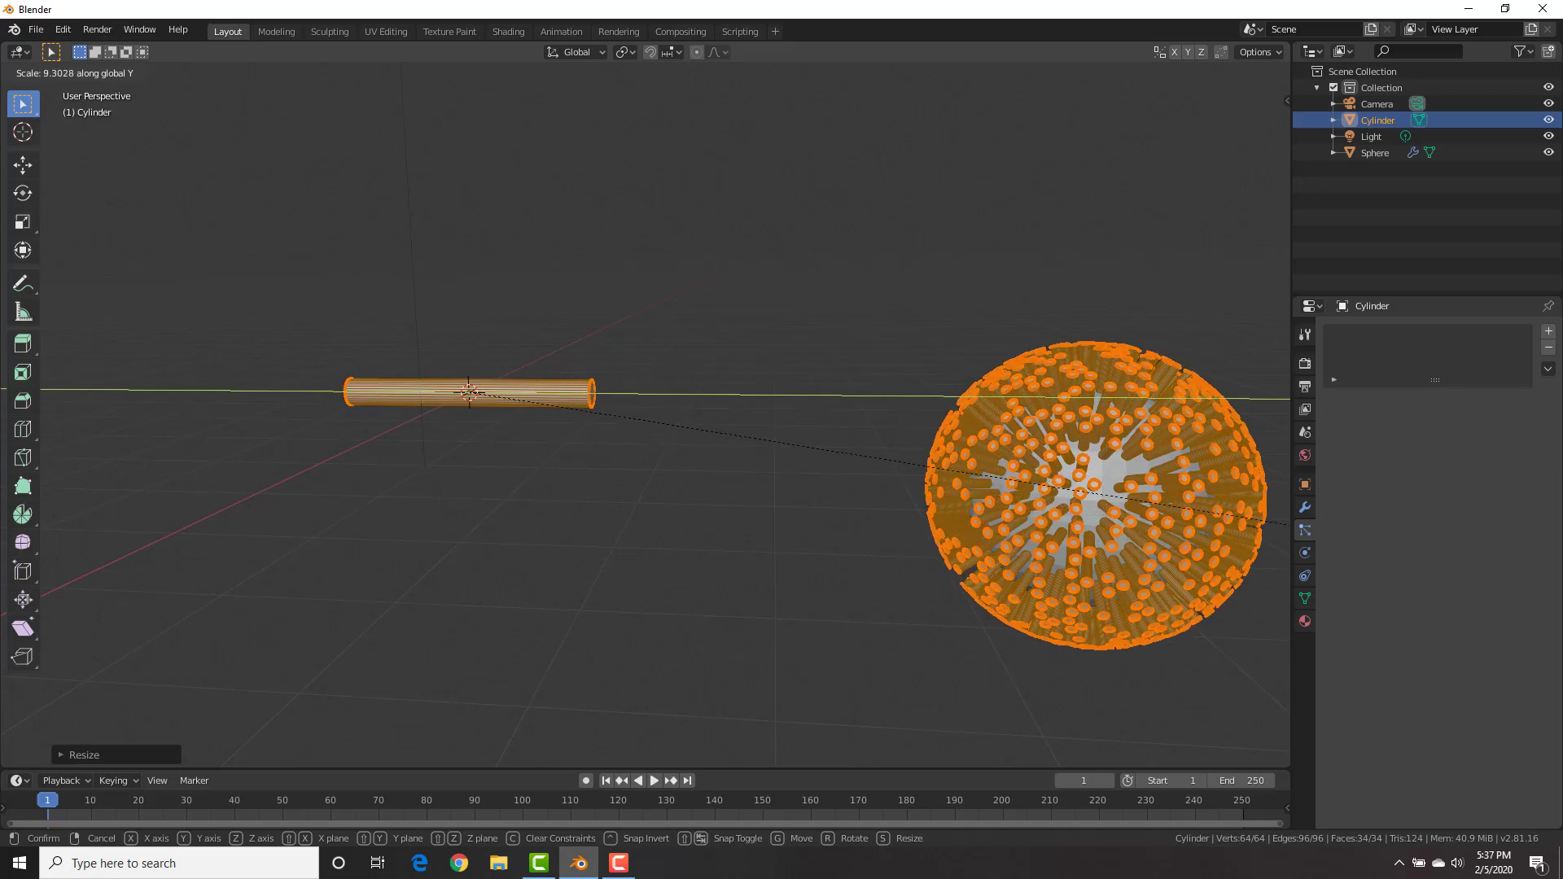
key("Return")
middle_click_drag(332, 440, 565, 486)
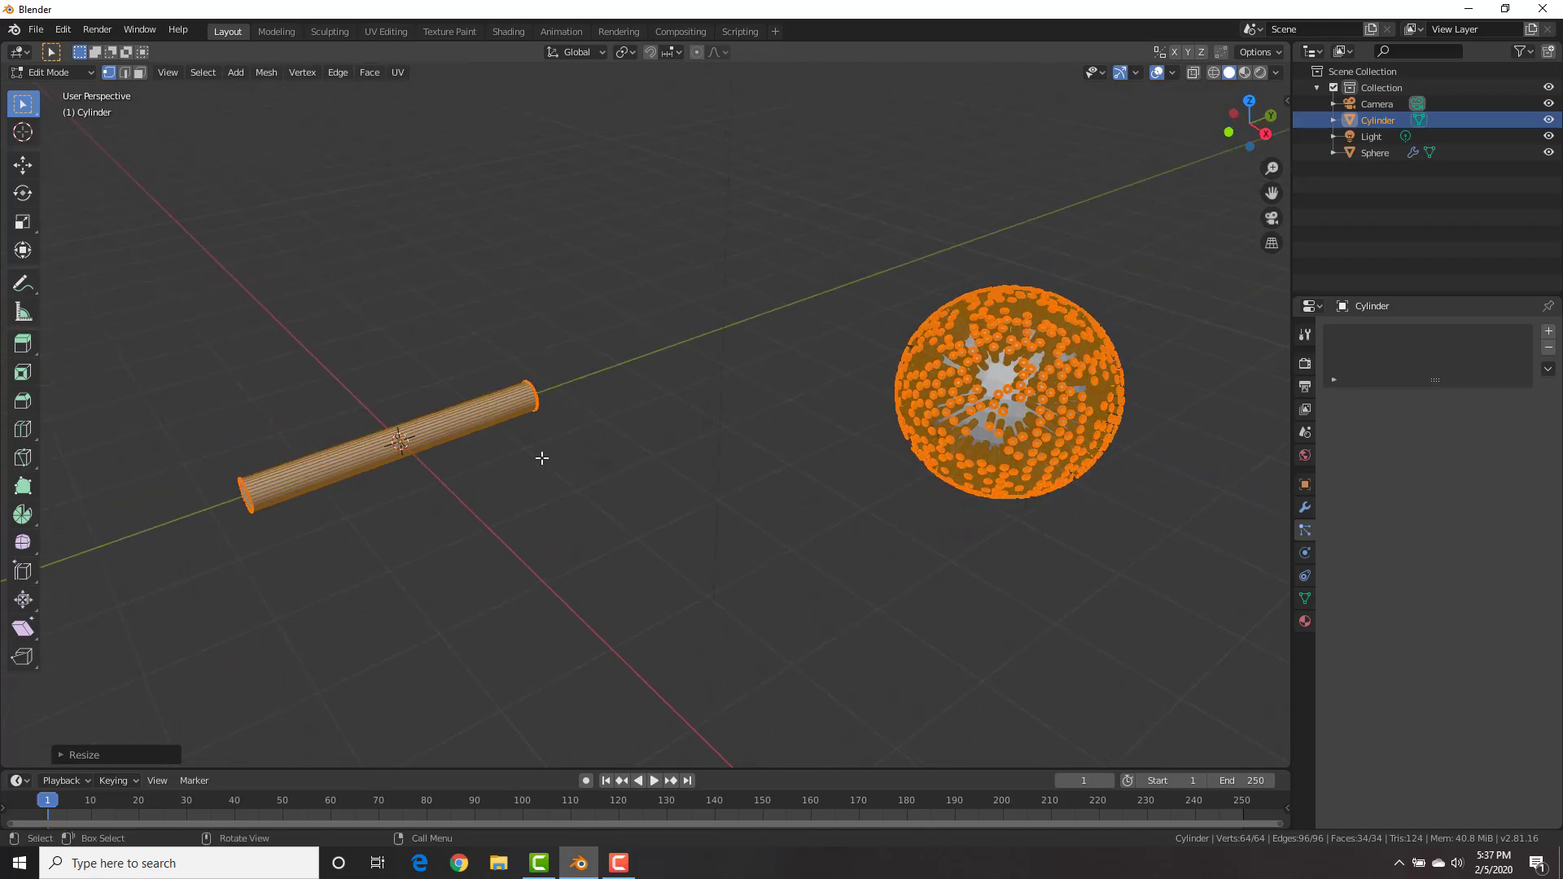
In top view, move the rod mesh along Y so its base sits at the origin
key("KP_7")
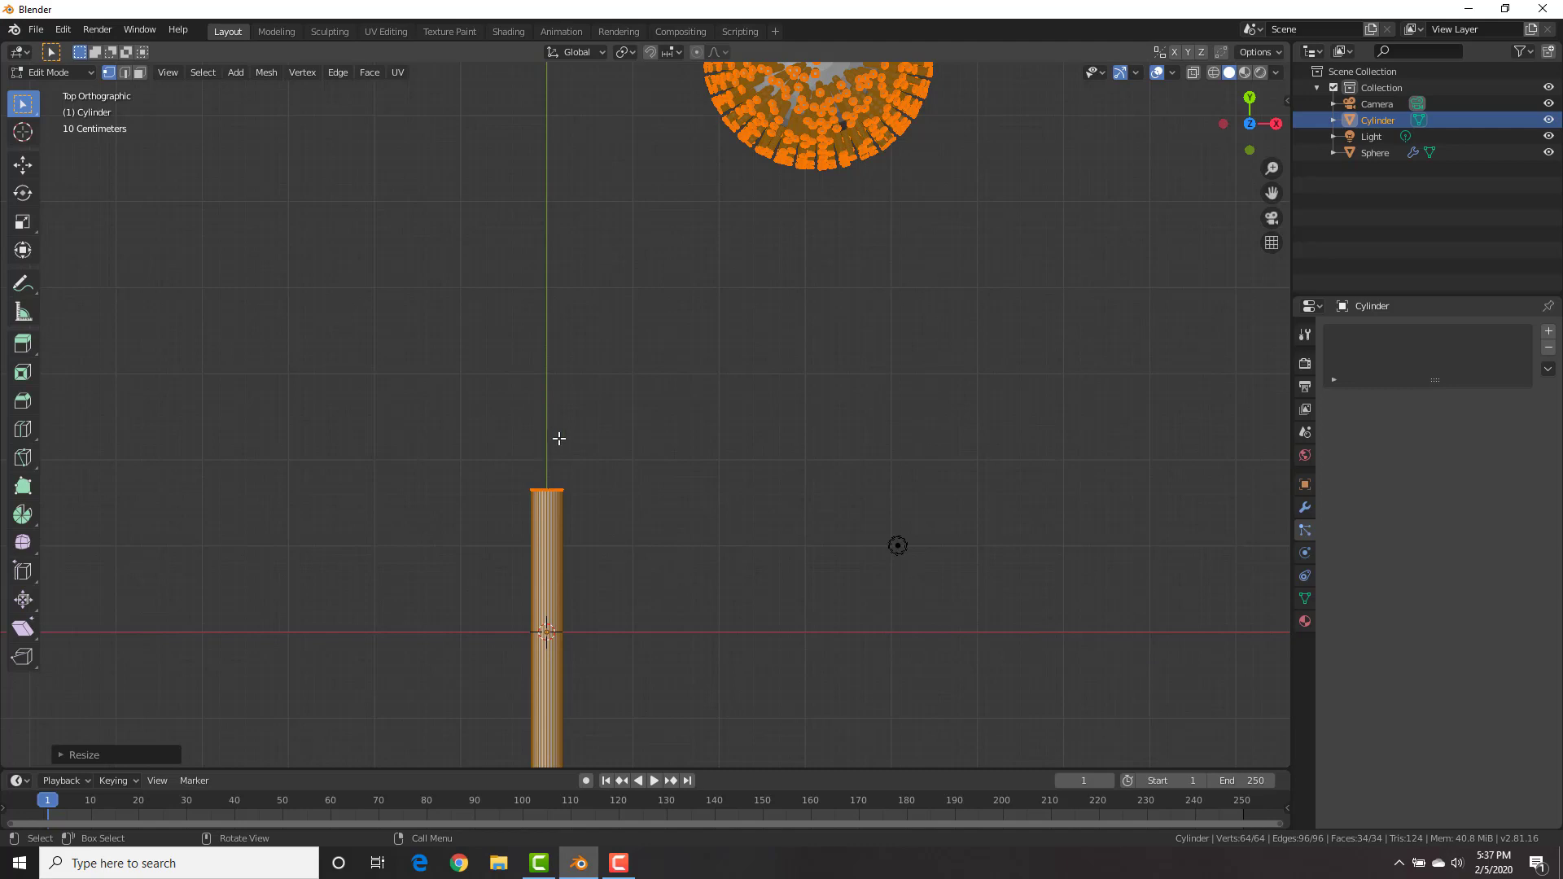
middle_click_drag(559, 439, 645, 385, "shift")
scroll(658, 551, "up", 2)
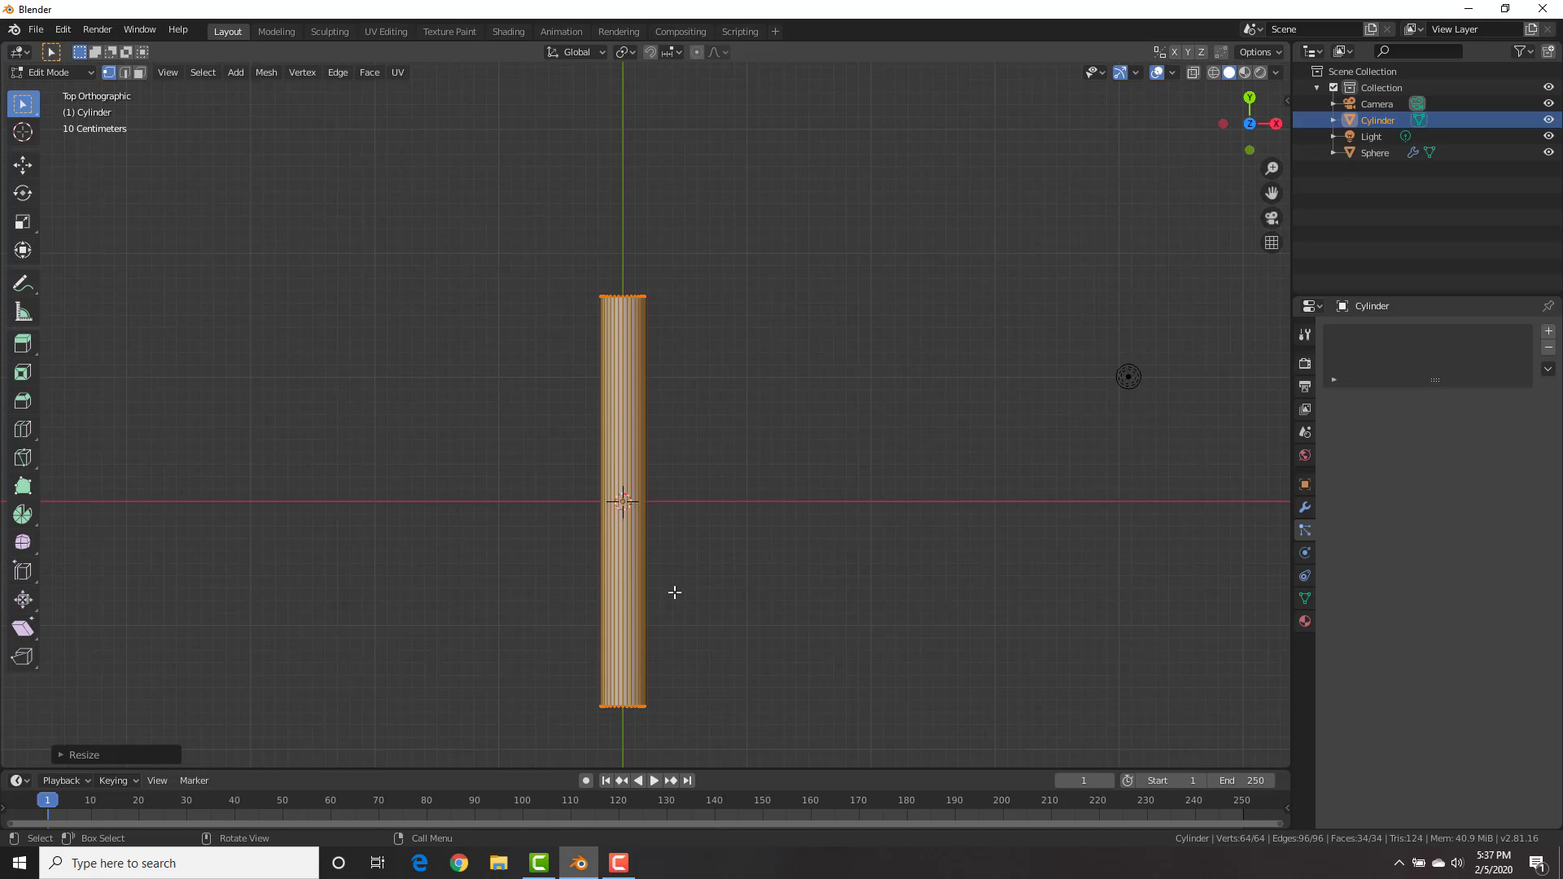
key("g")
key("y")
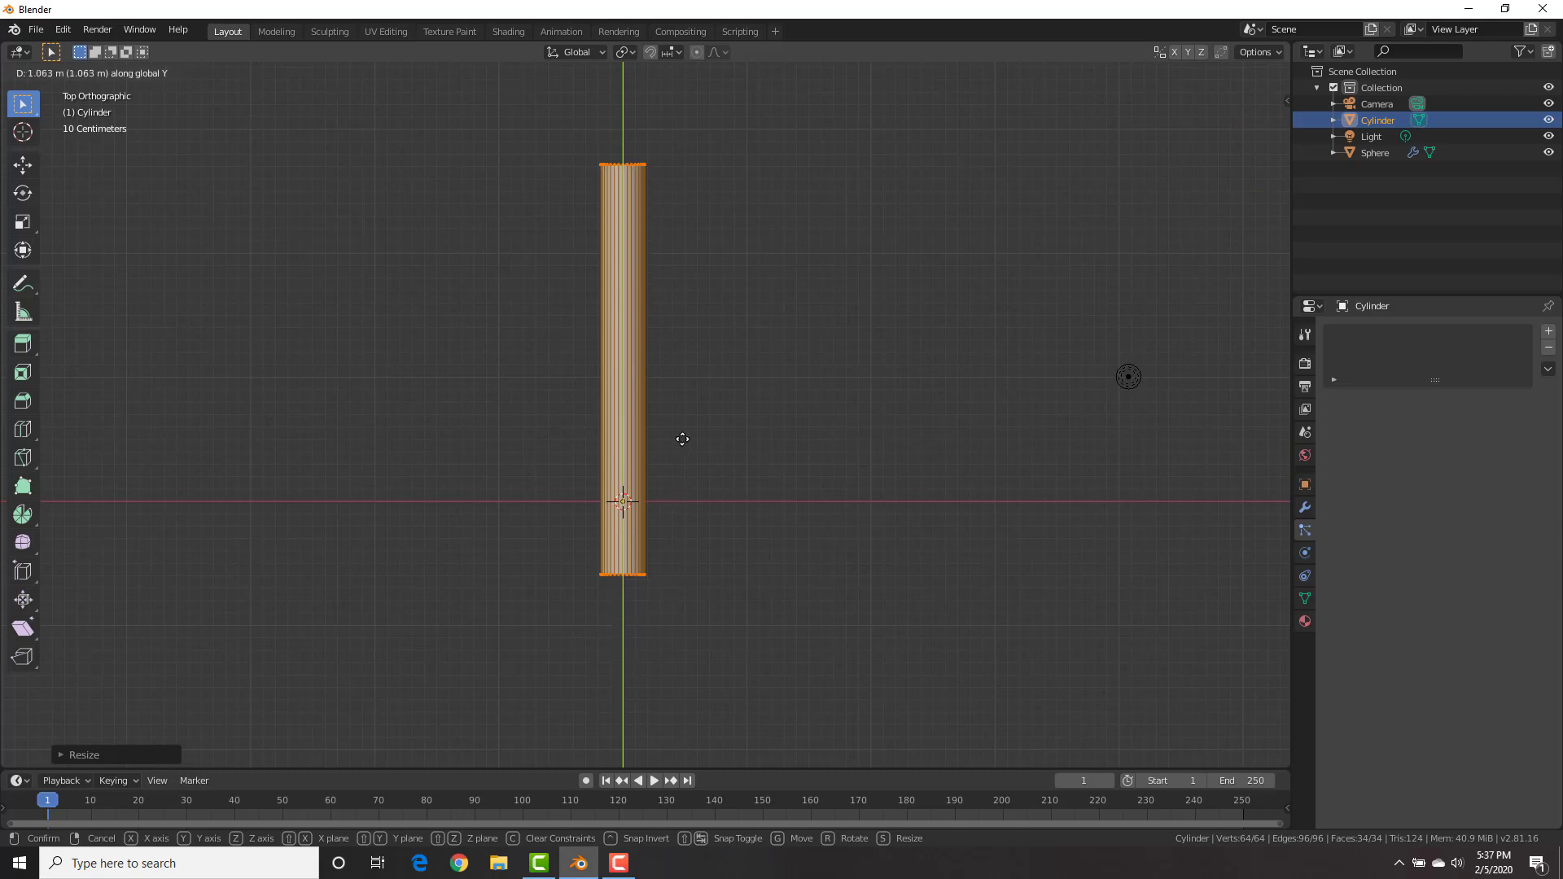
left_click(692, 388)
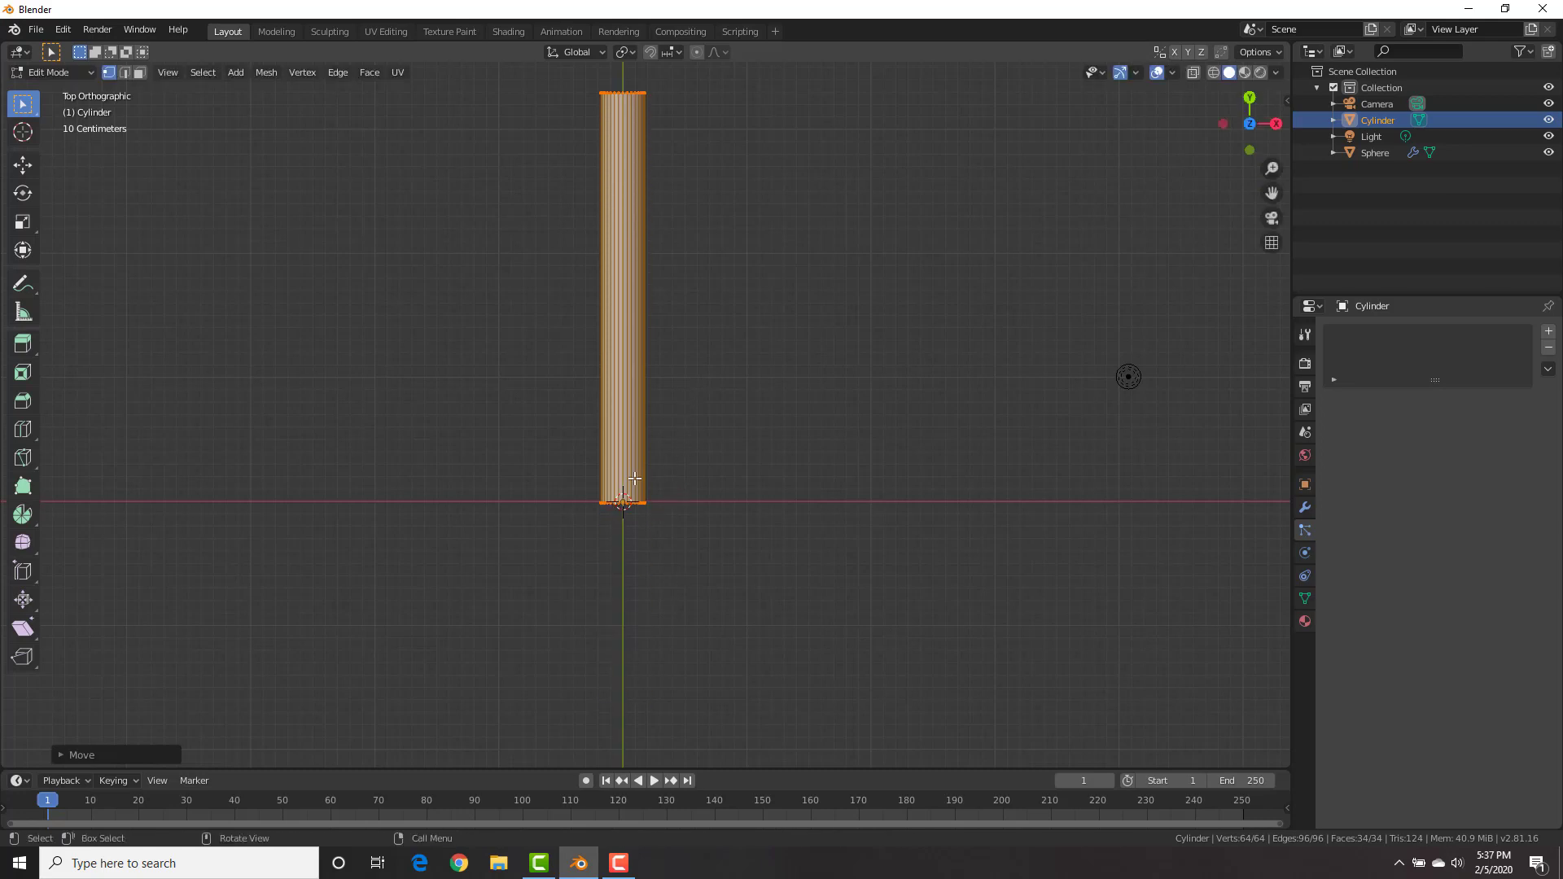
Return to Object Mode and reframe the rod in top orthographic view
scroll(809, 290, "down", 3)
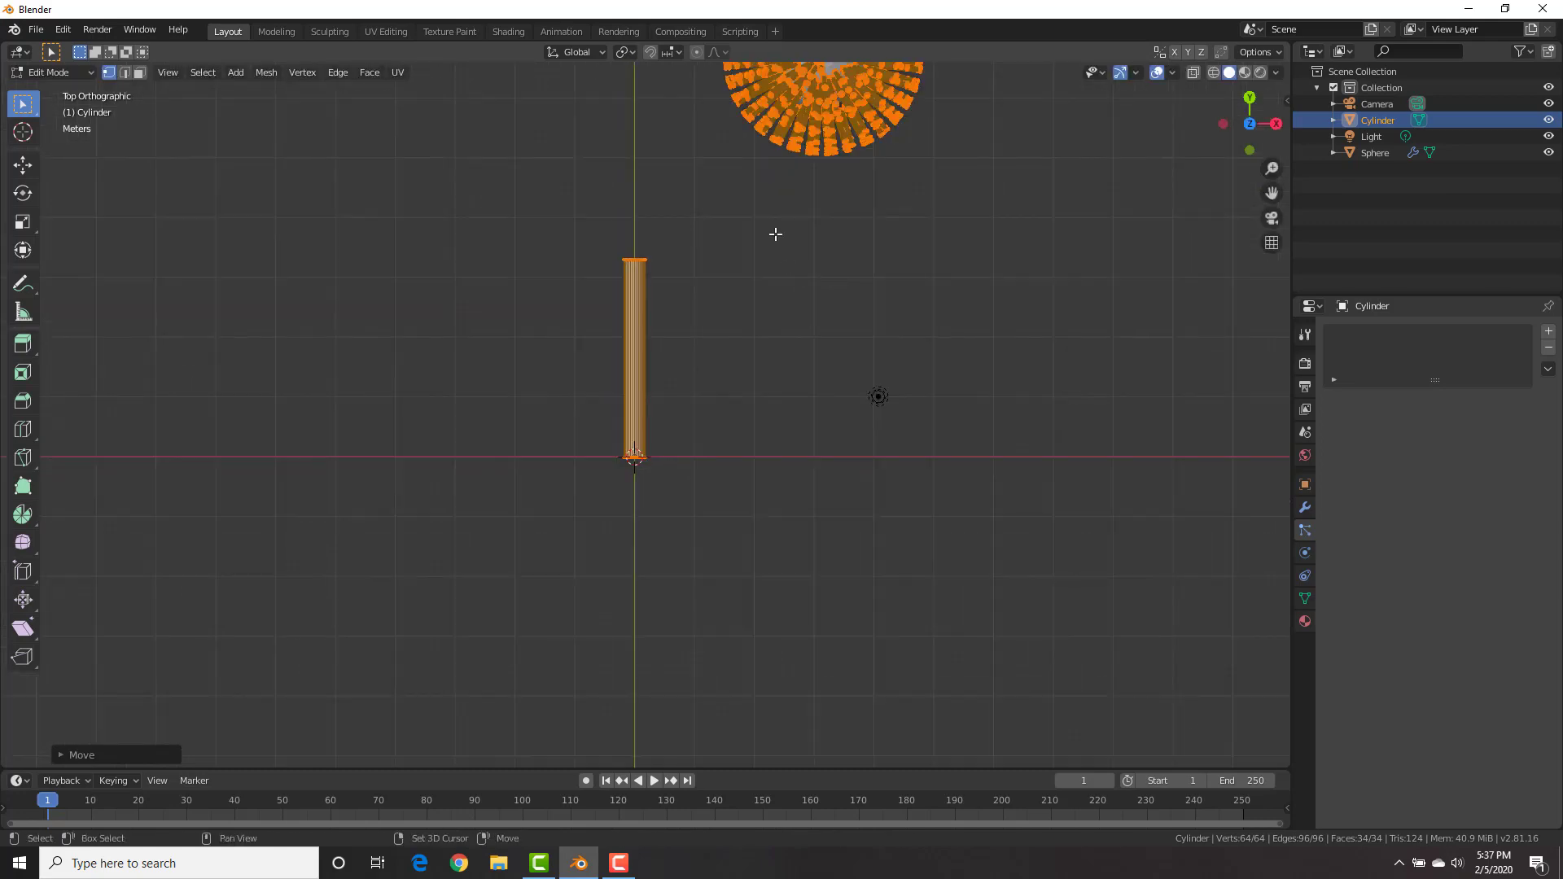
middle_click_drag(770, 233, 794, 357, "shift")
key("Tab")
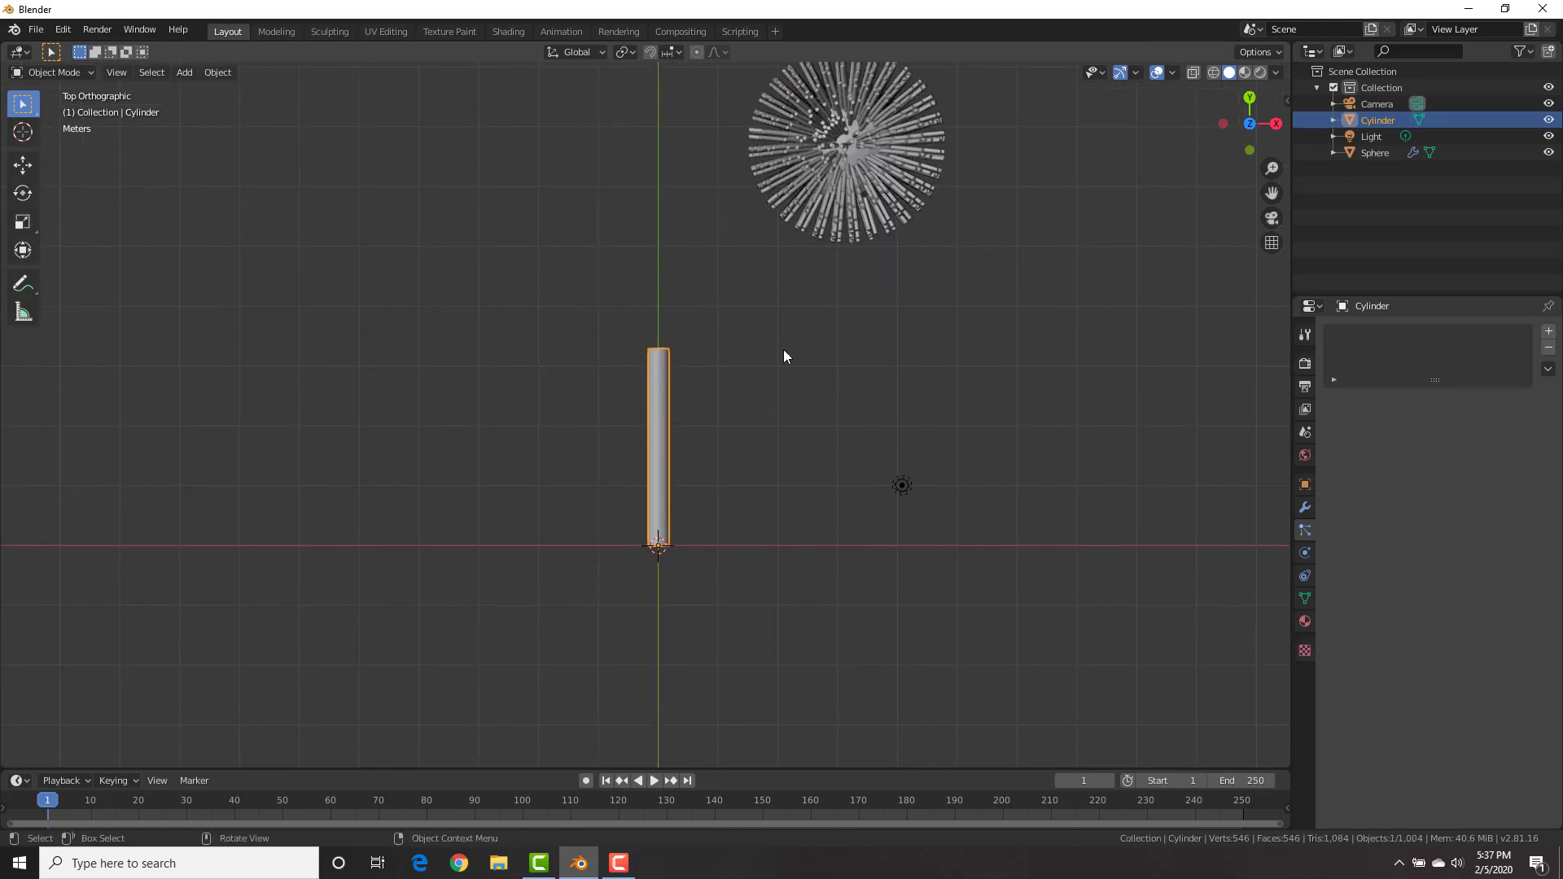
middle_click_drag(955, 386, 813, 335)
scroll(724, 419, "up", 3)
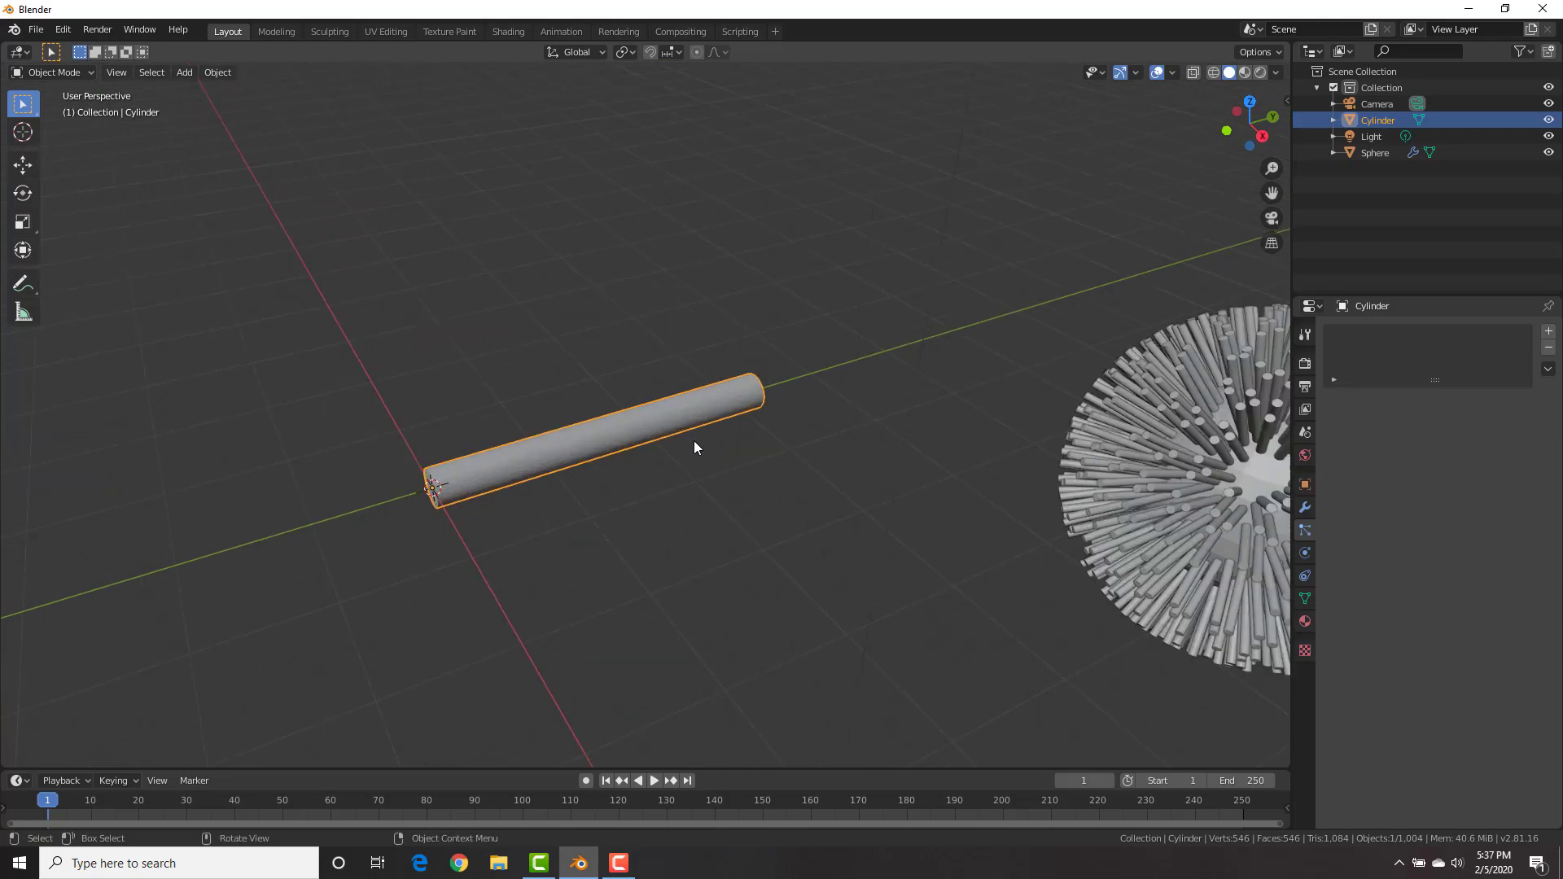
key("KP_7")
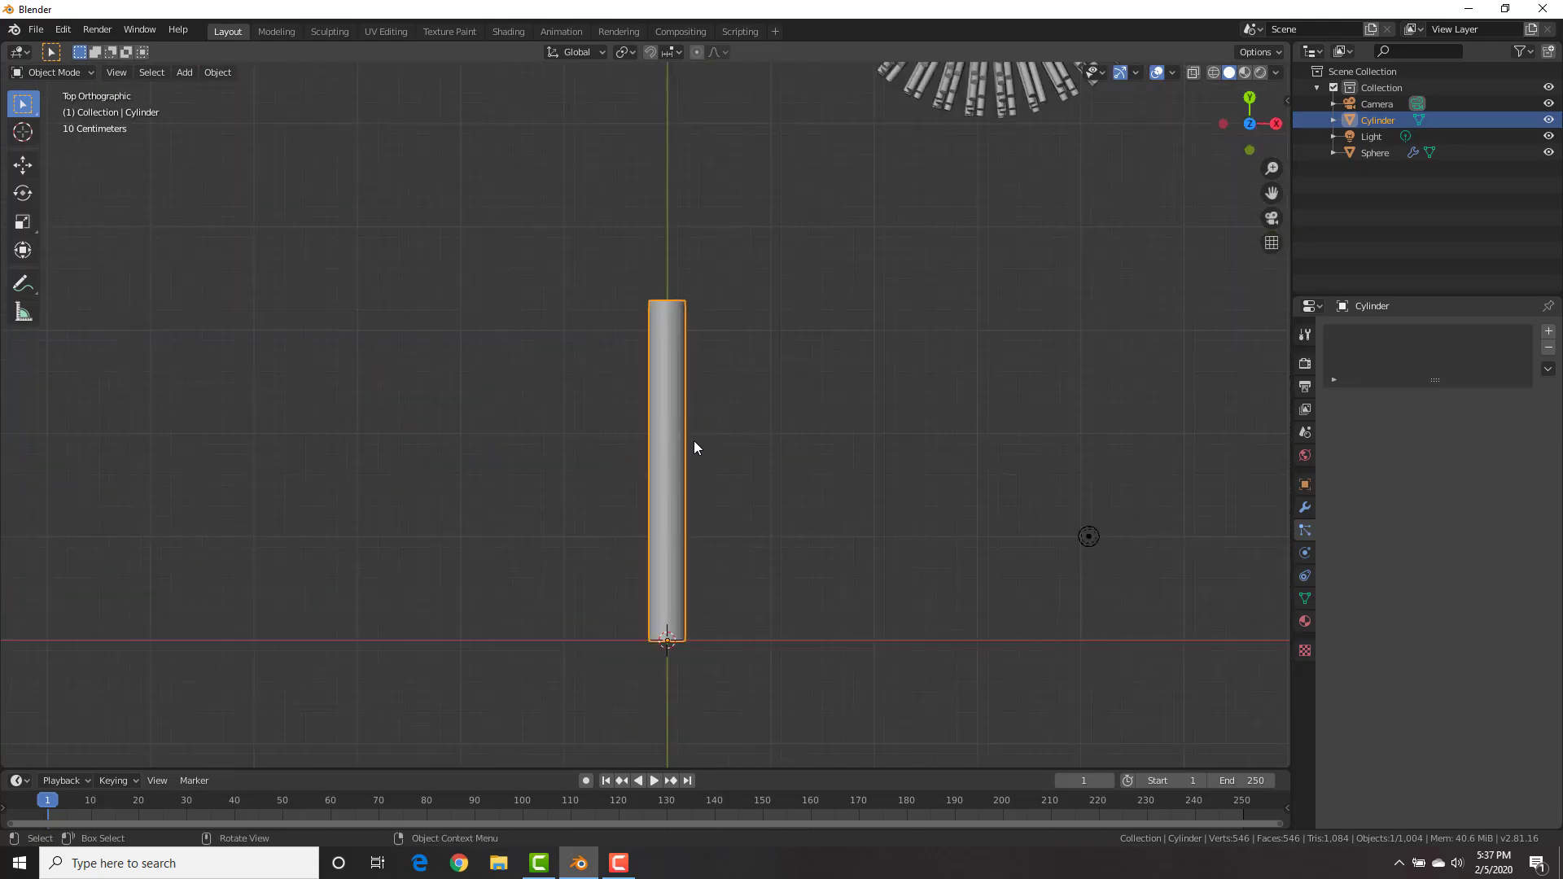
scroll(741, 495, "up", 1)
middle_click_drag(741, 495, 737, 414, "shift")
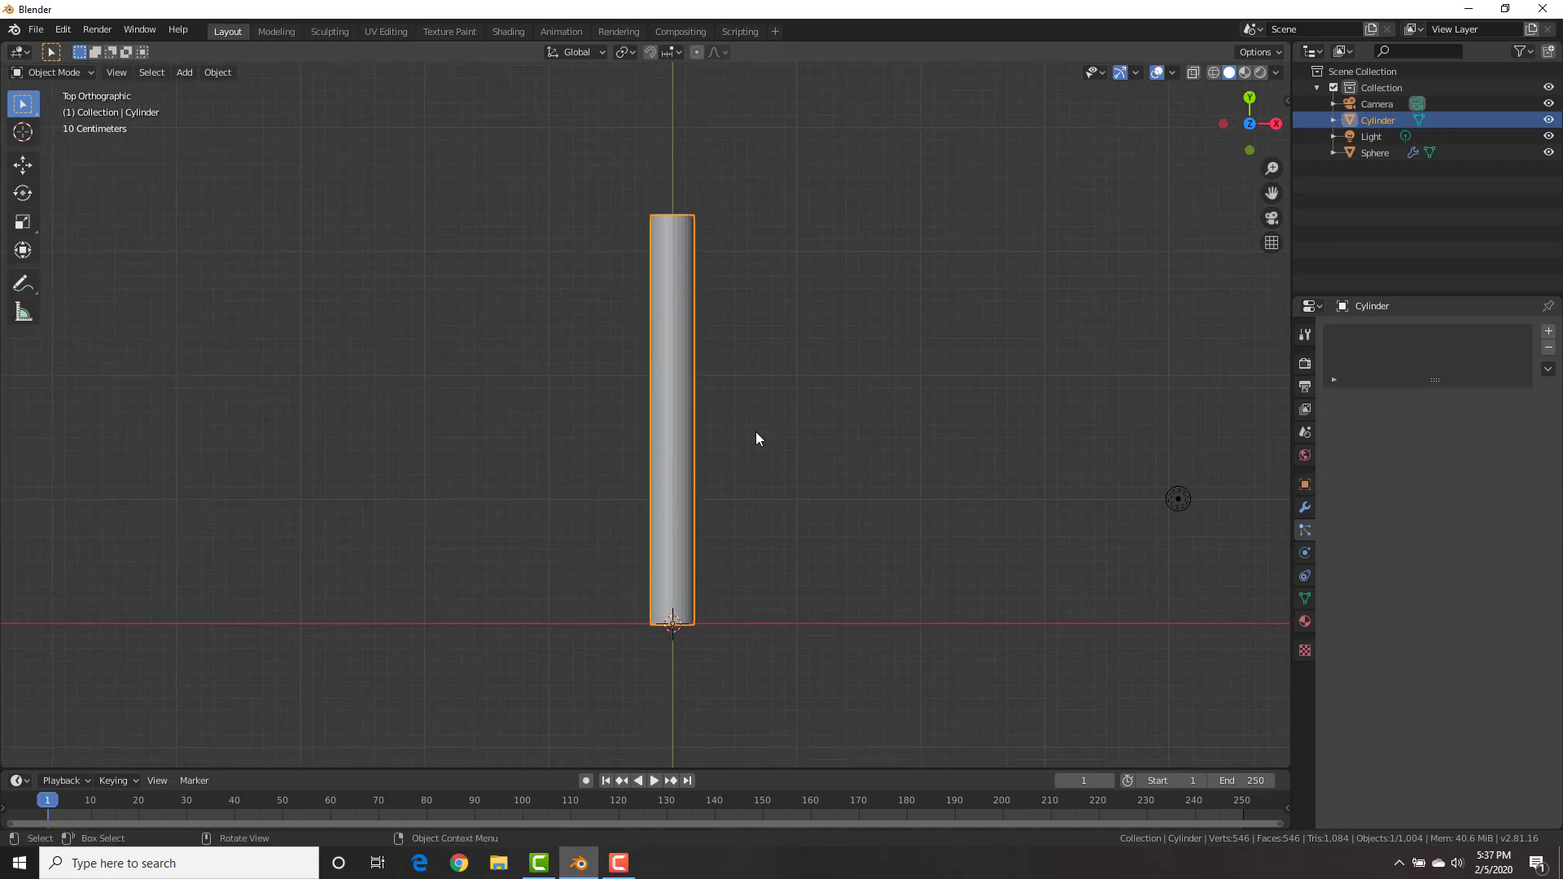
Add a Bezier curve and rotate it -90° about Z
key("shift+a")
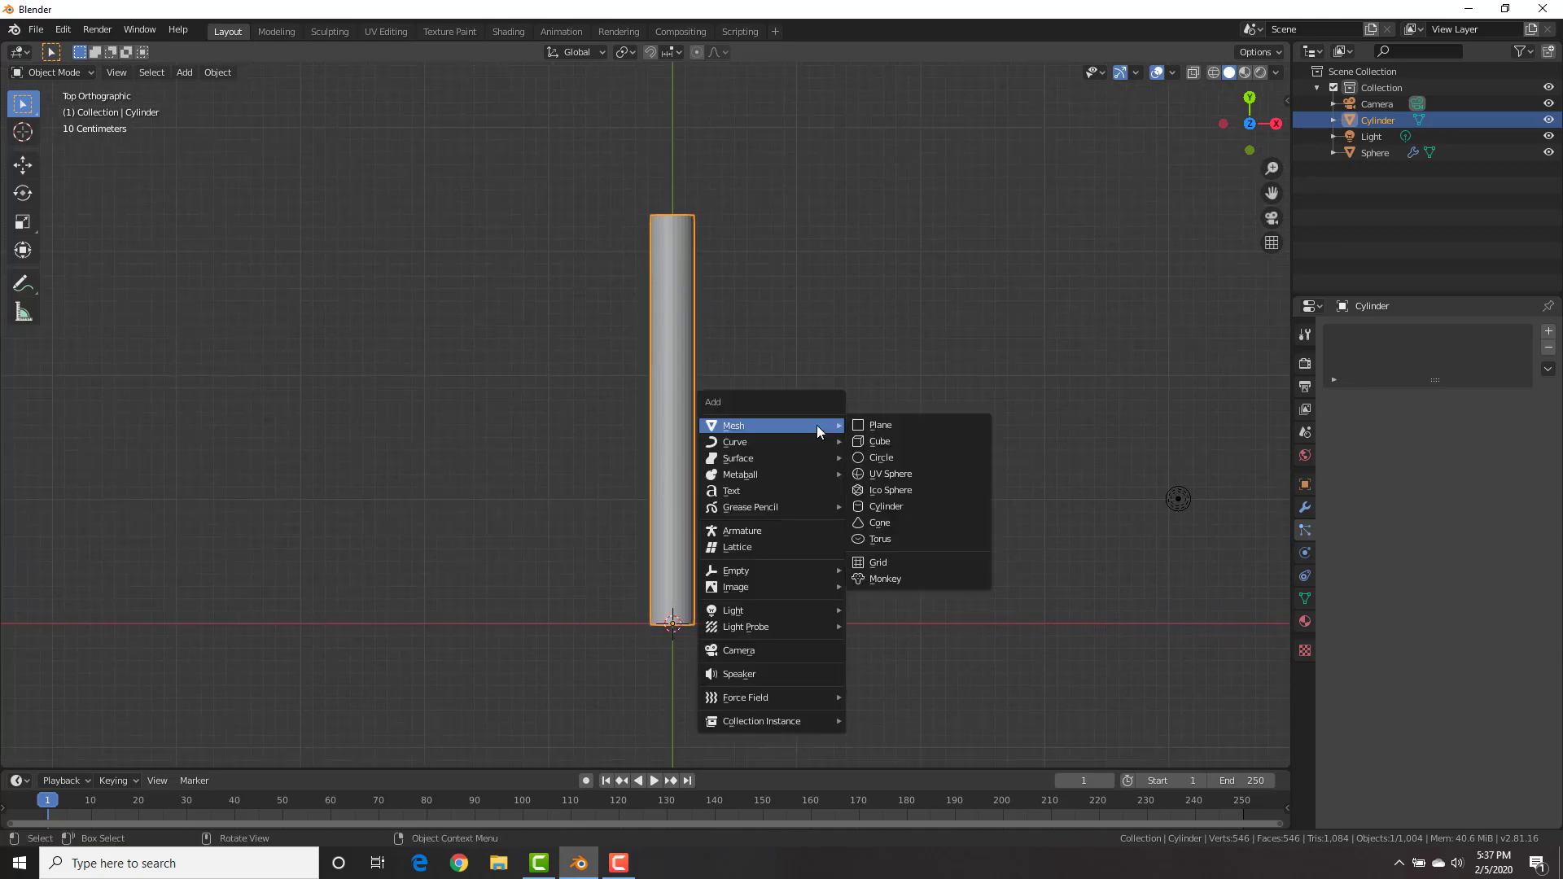
mouse_move(793, 447)
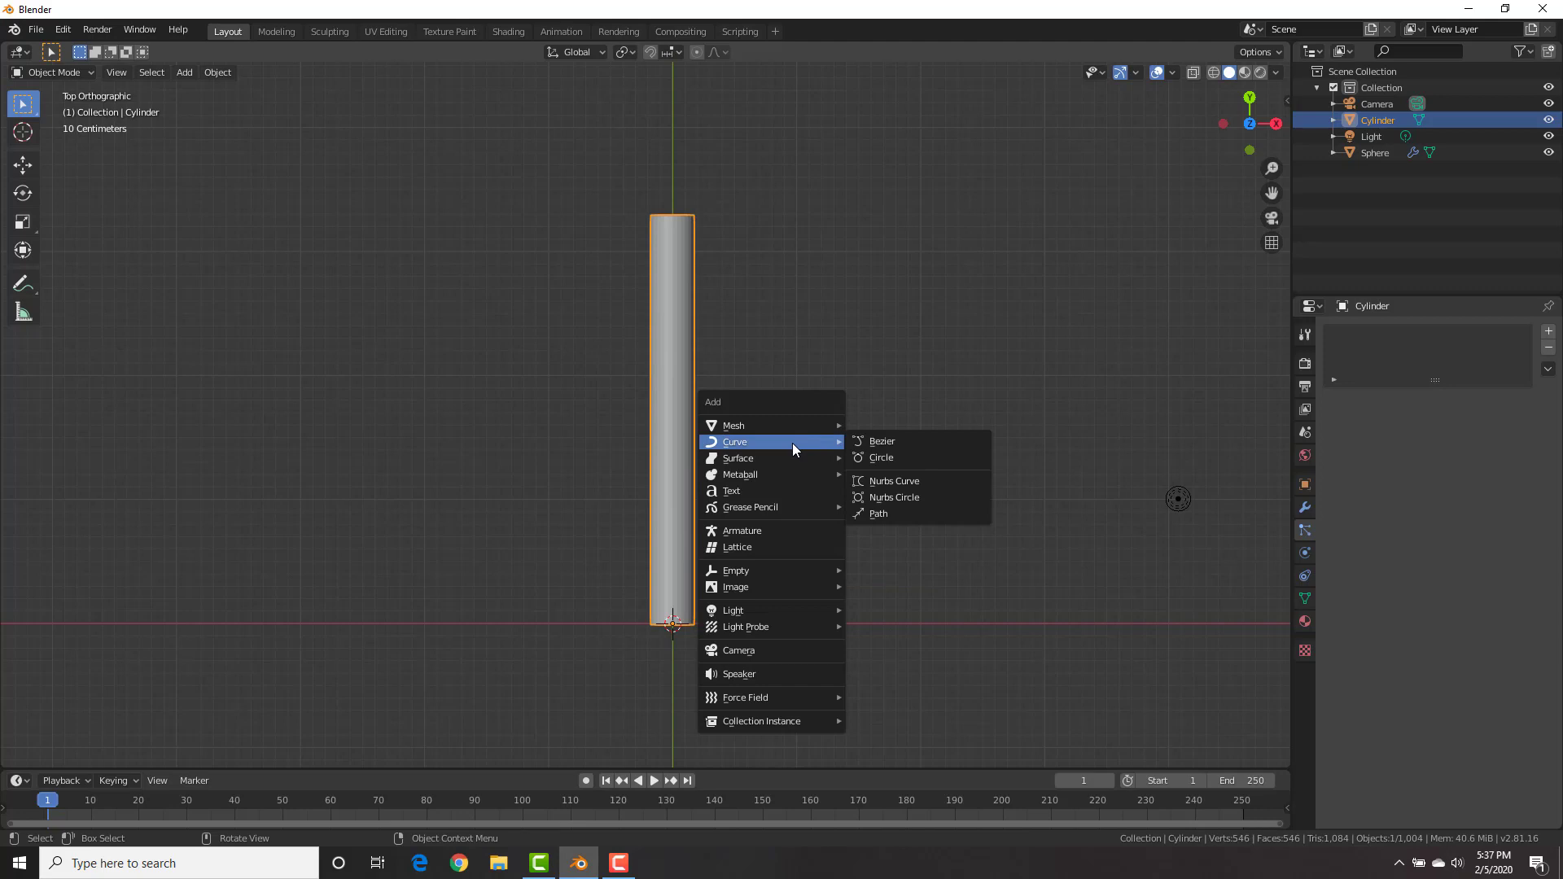
left_click(886, 447)
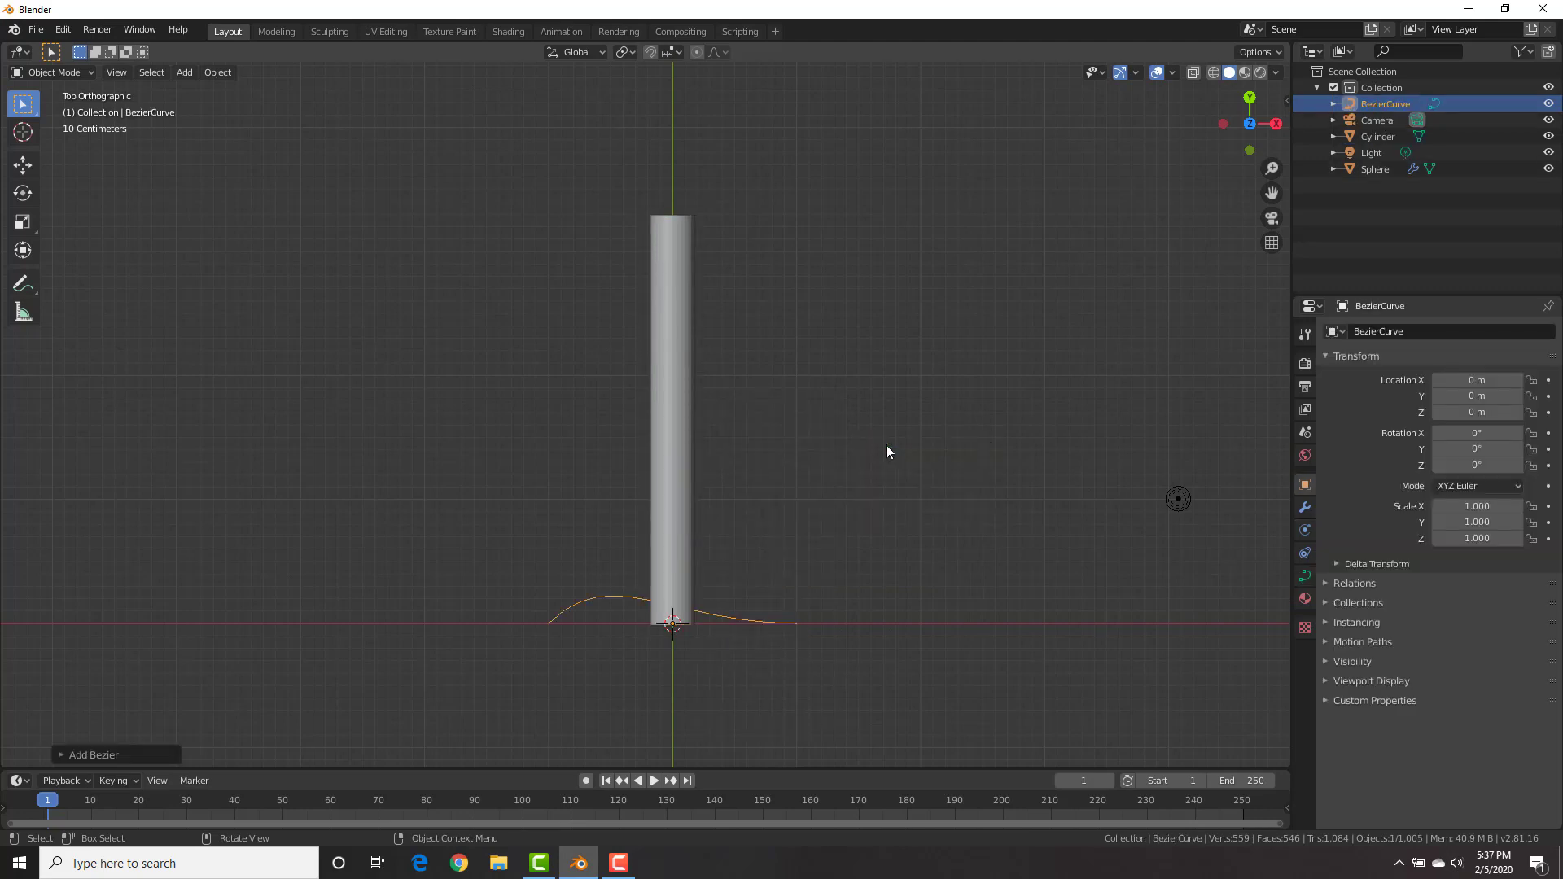
key("r")
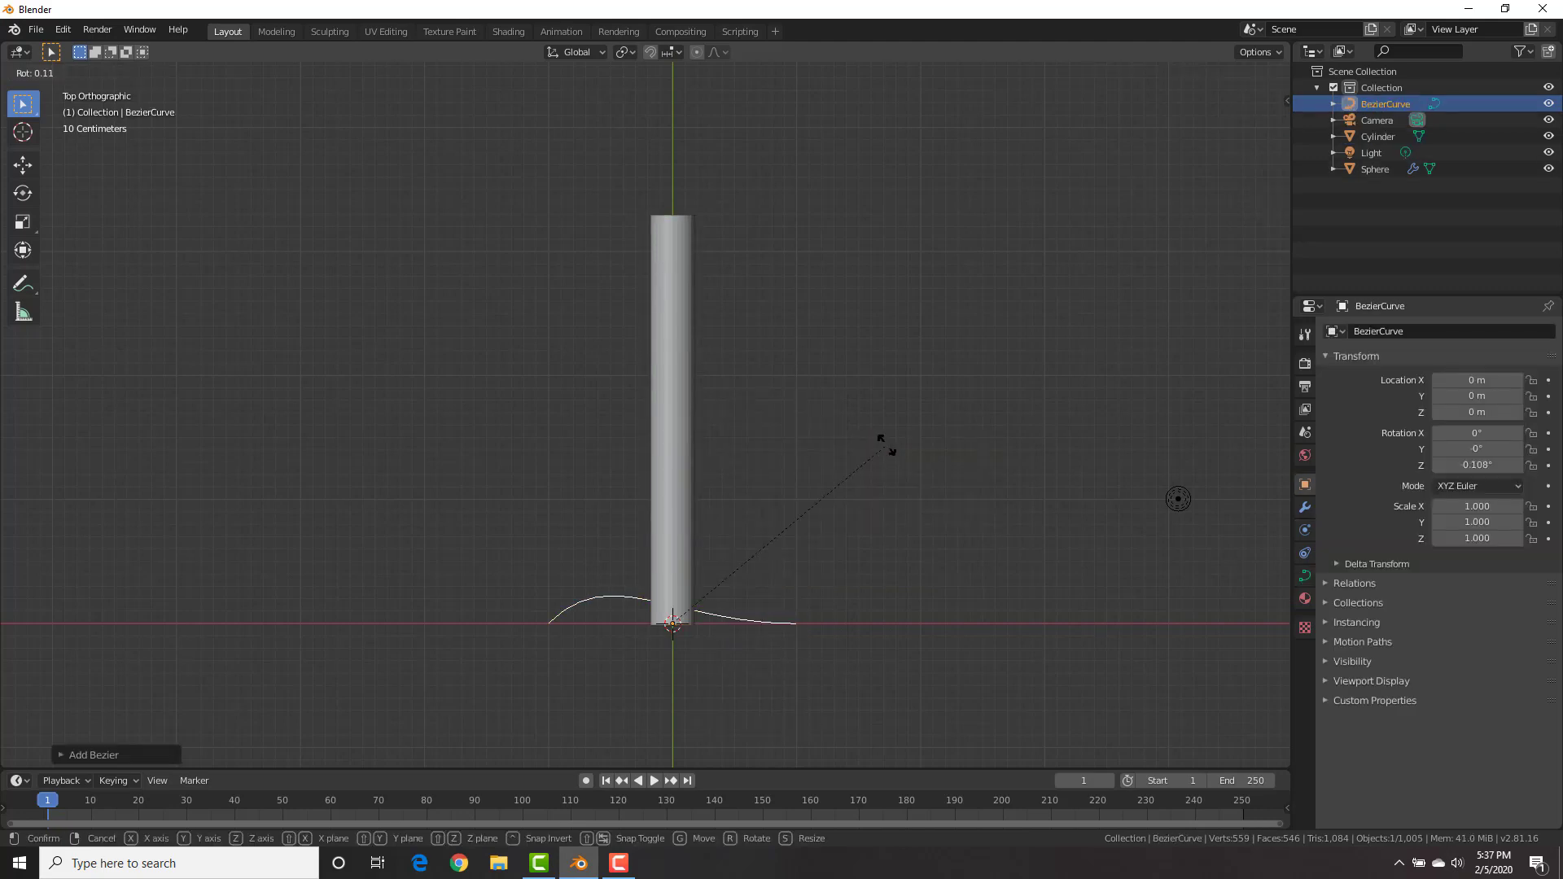
type("-90")
key("Return")
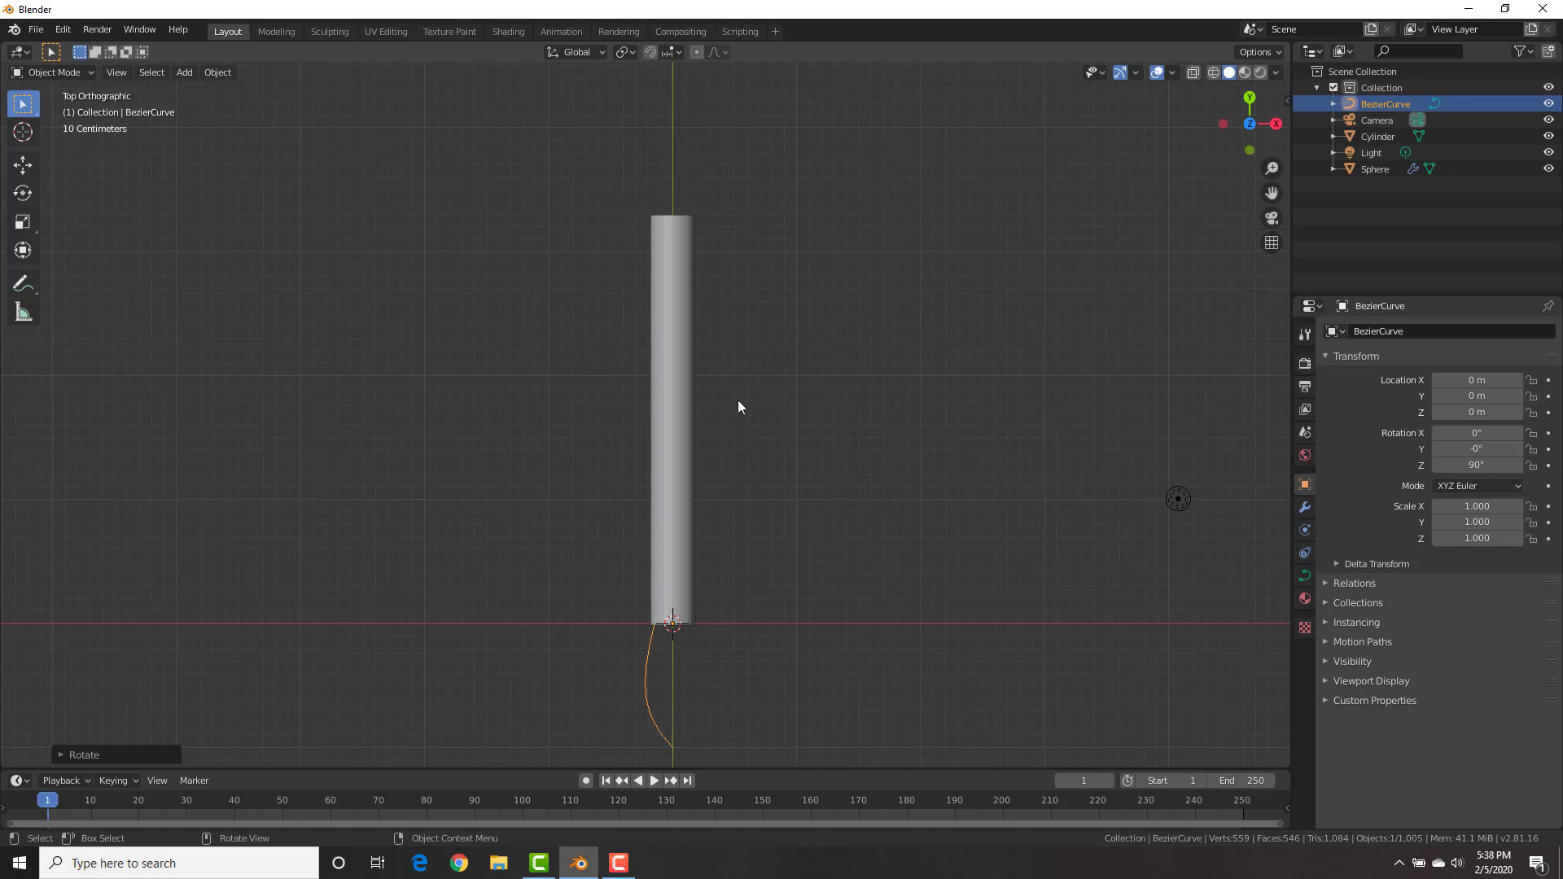
Add a Curve modifier to the cylinder with BezierCurve as its target object
left_click(676, 350)
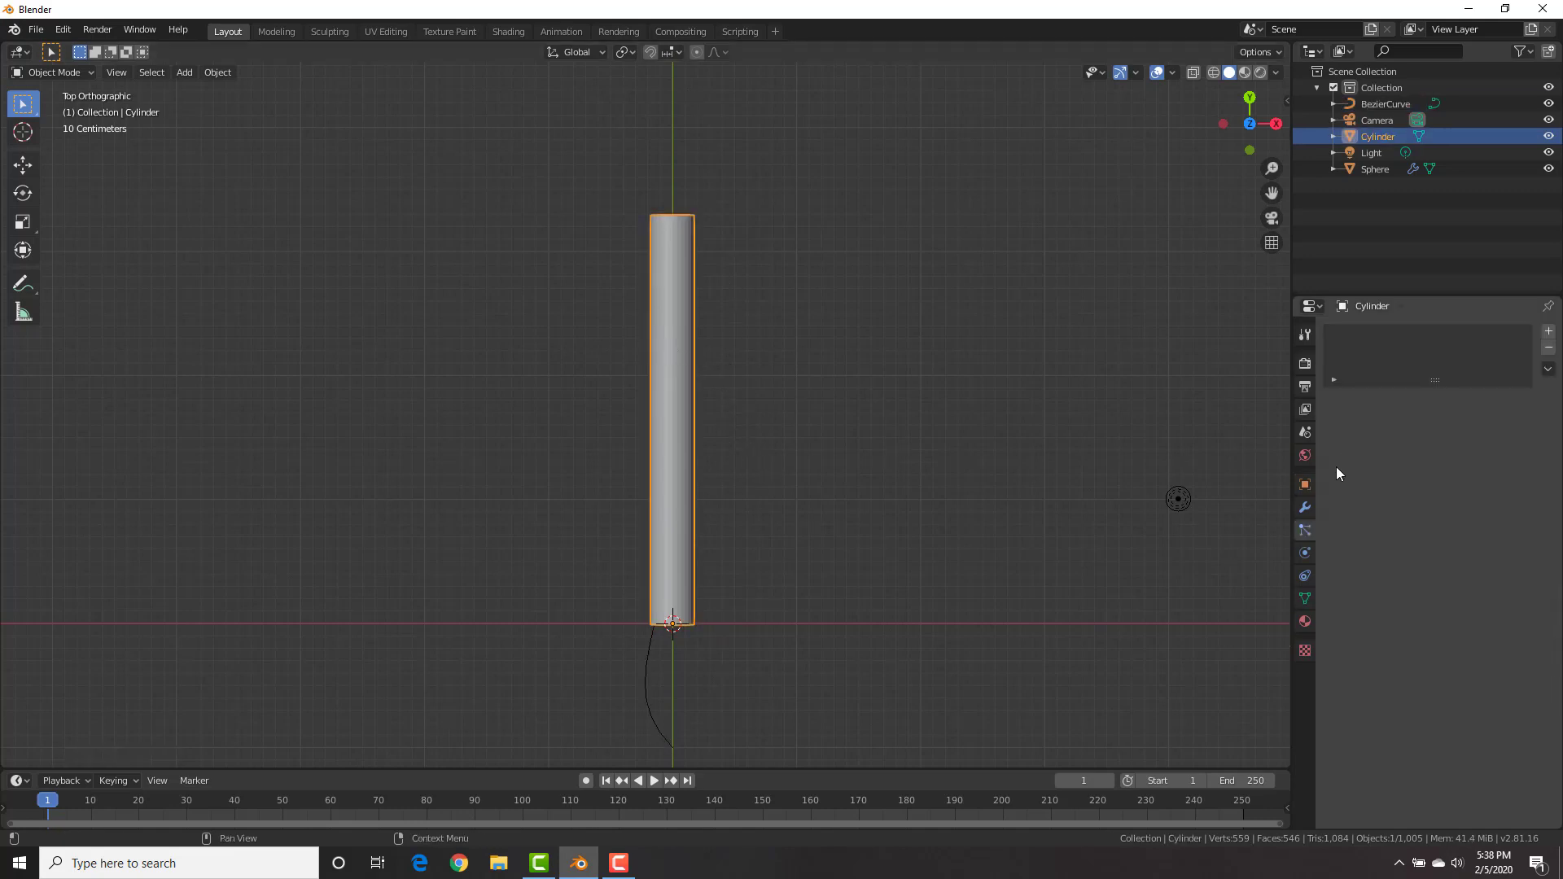
left_click(1304, 507)
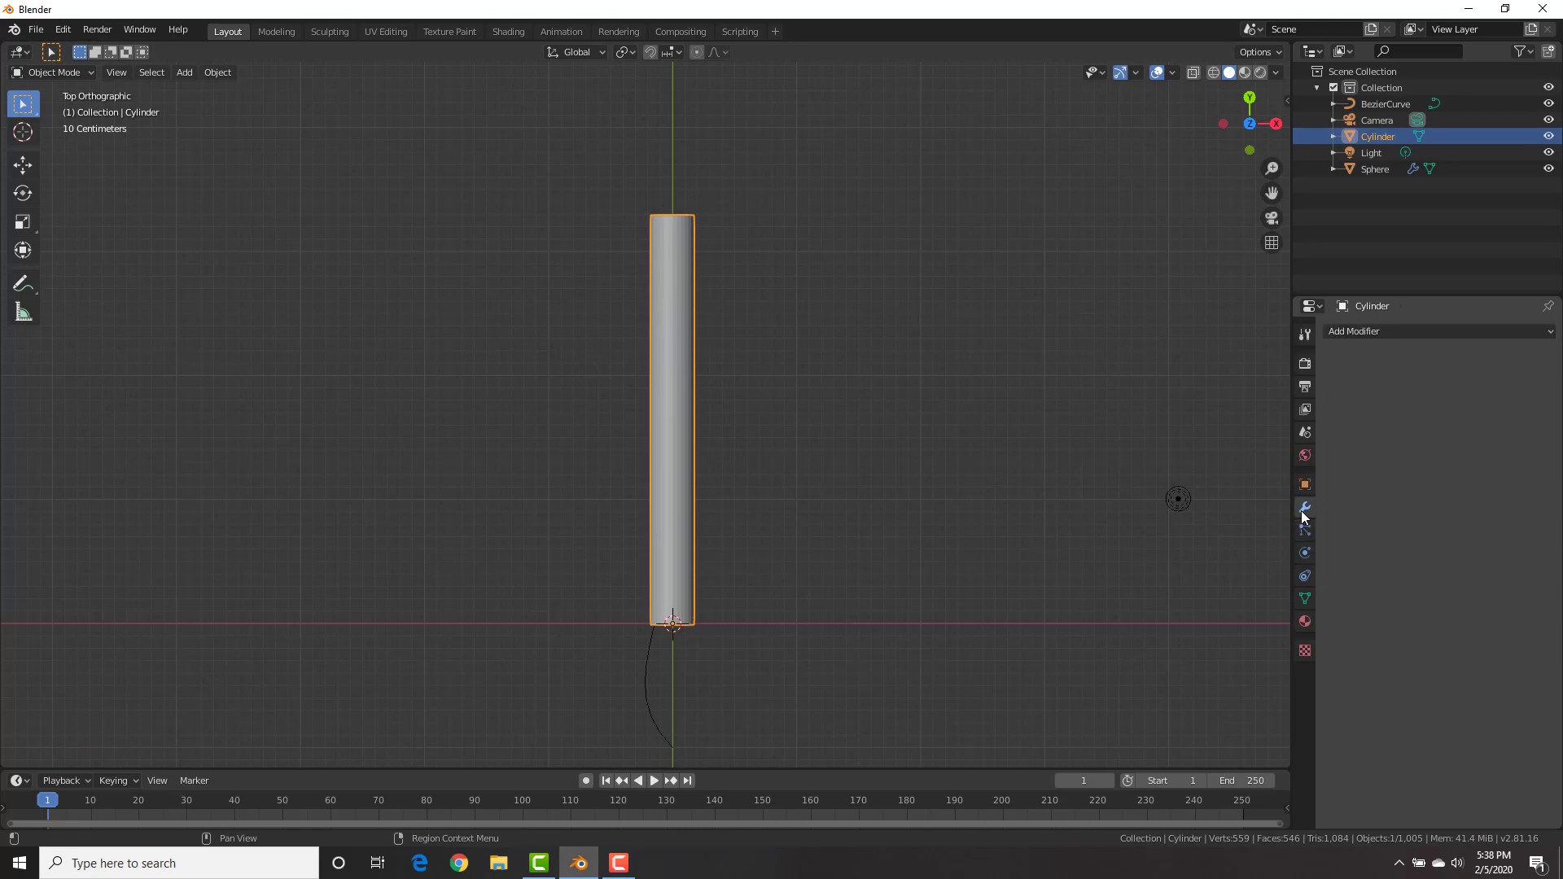
left_click(1418, 338)
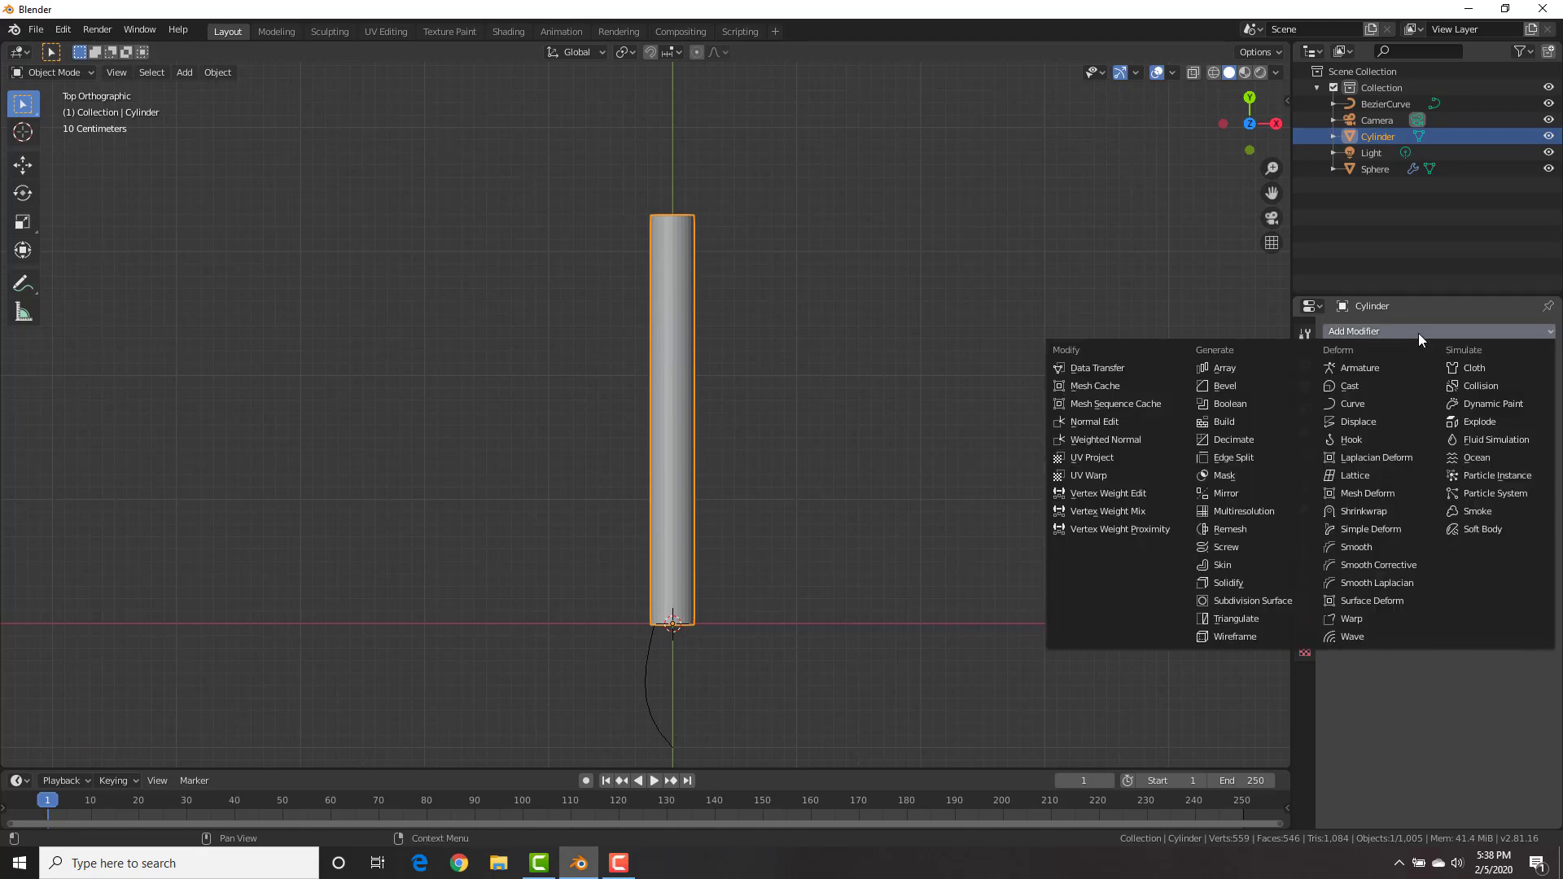
left_click(1384, 399)
left_click(1380, 415)
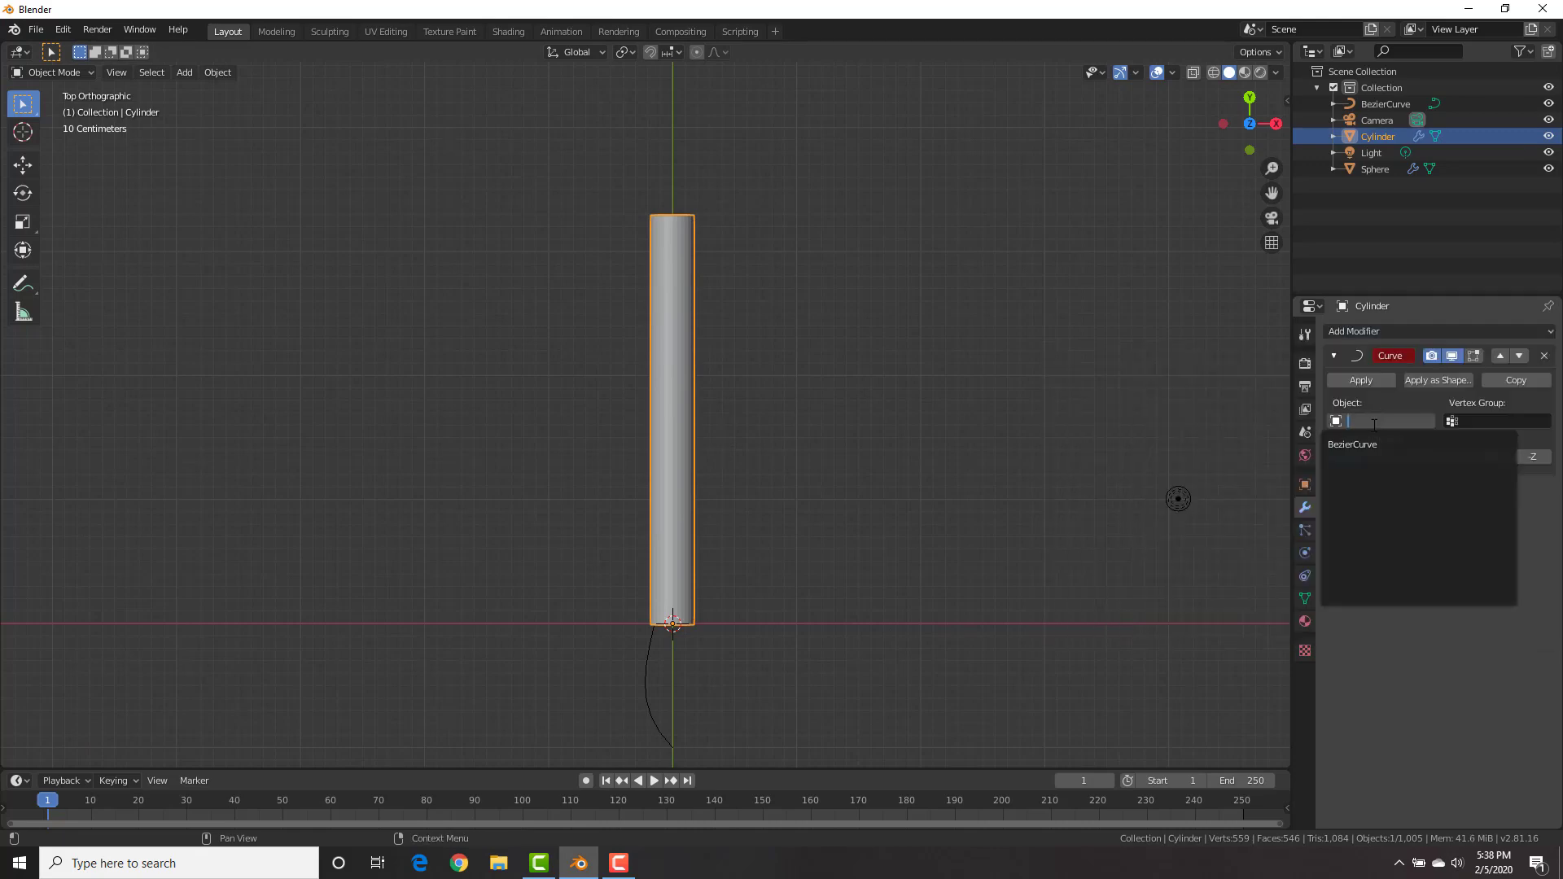
left_click(1374, 444)
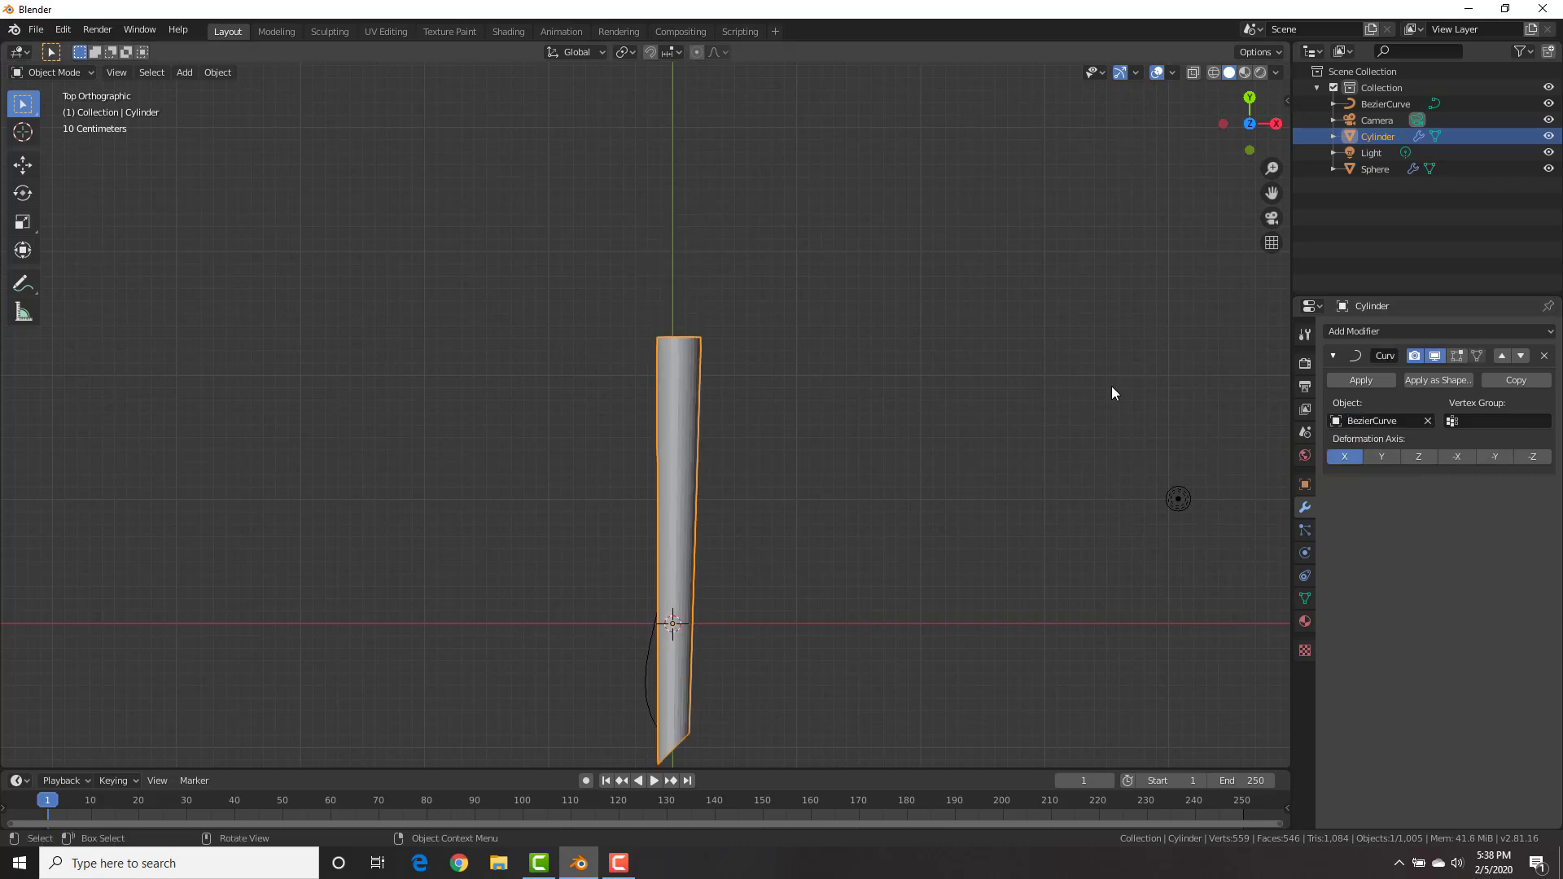
middle_click_drag(857, 425, 872, 369, "shift")
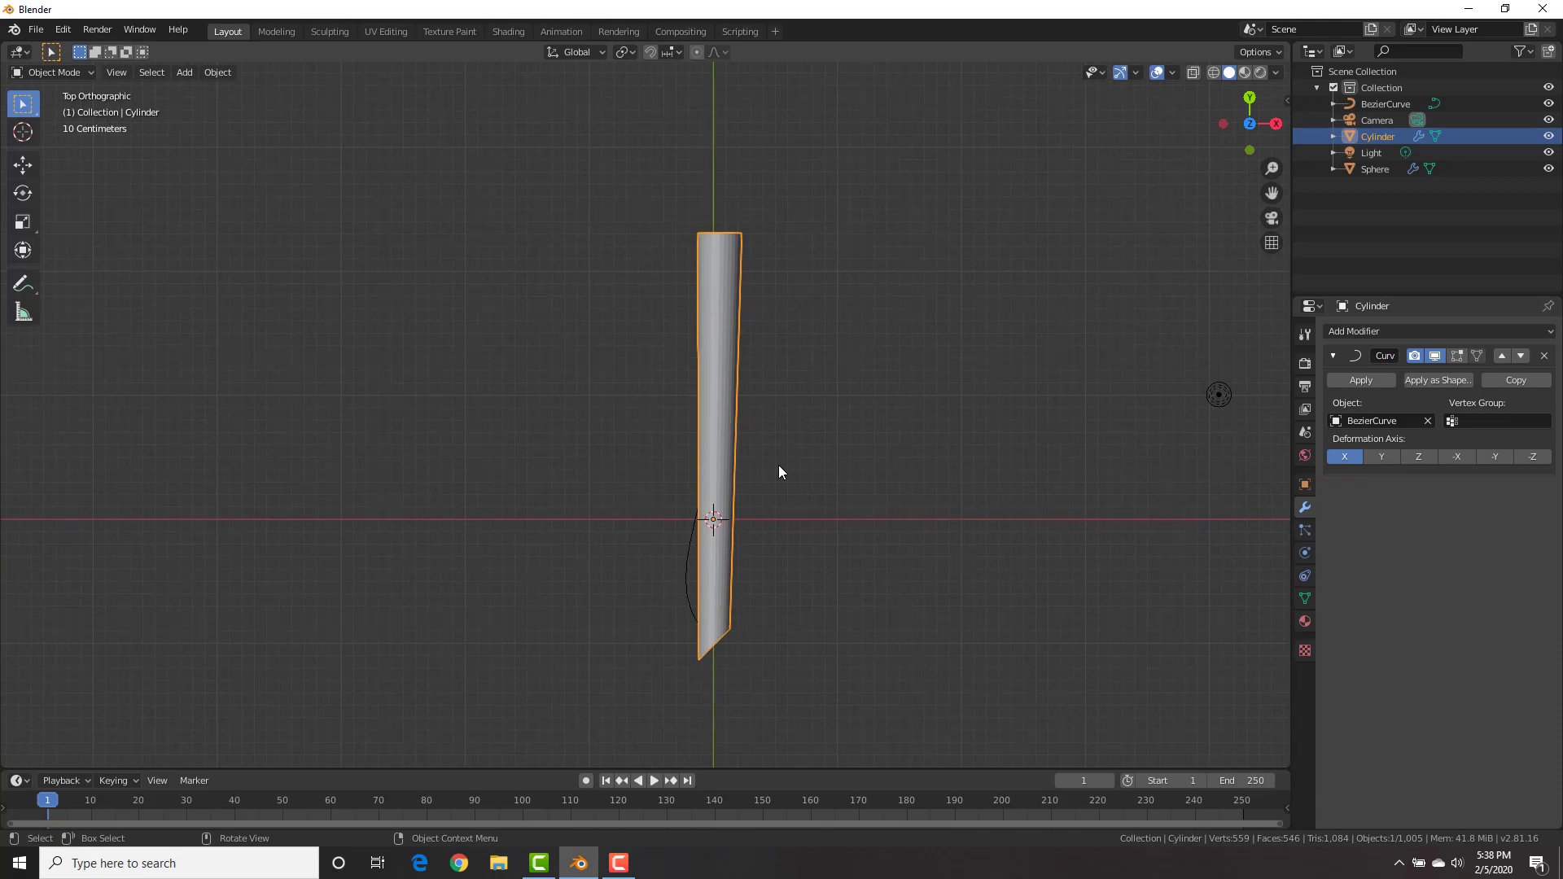
key("Tab")
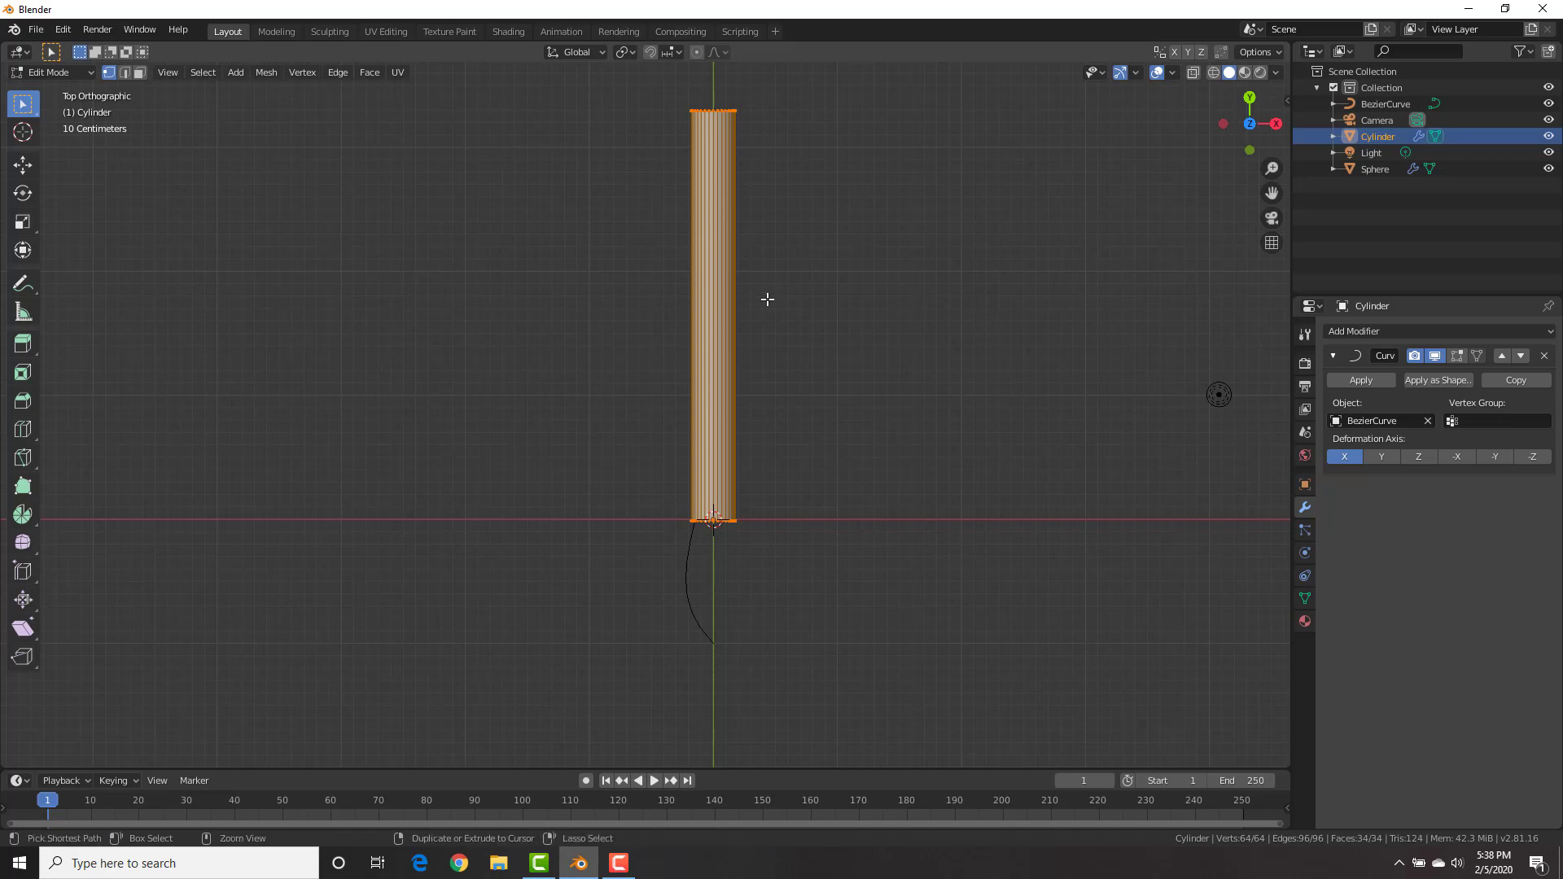
Add 20 evenly spaced loop cuts along the cylinder and return to Object Mode
key("ctrl+r")
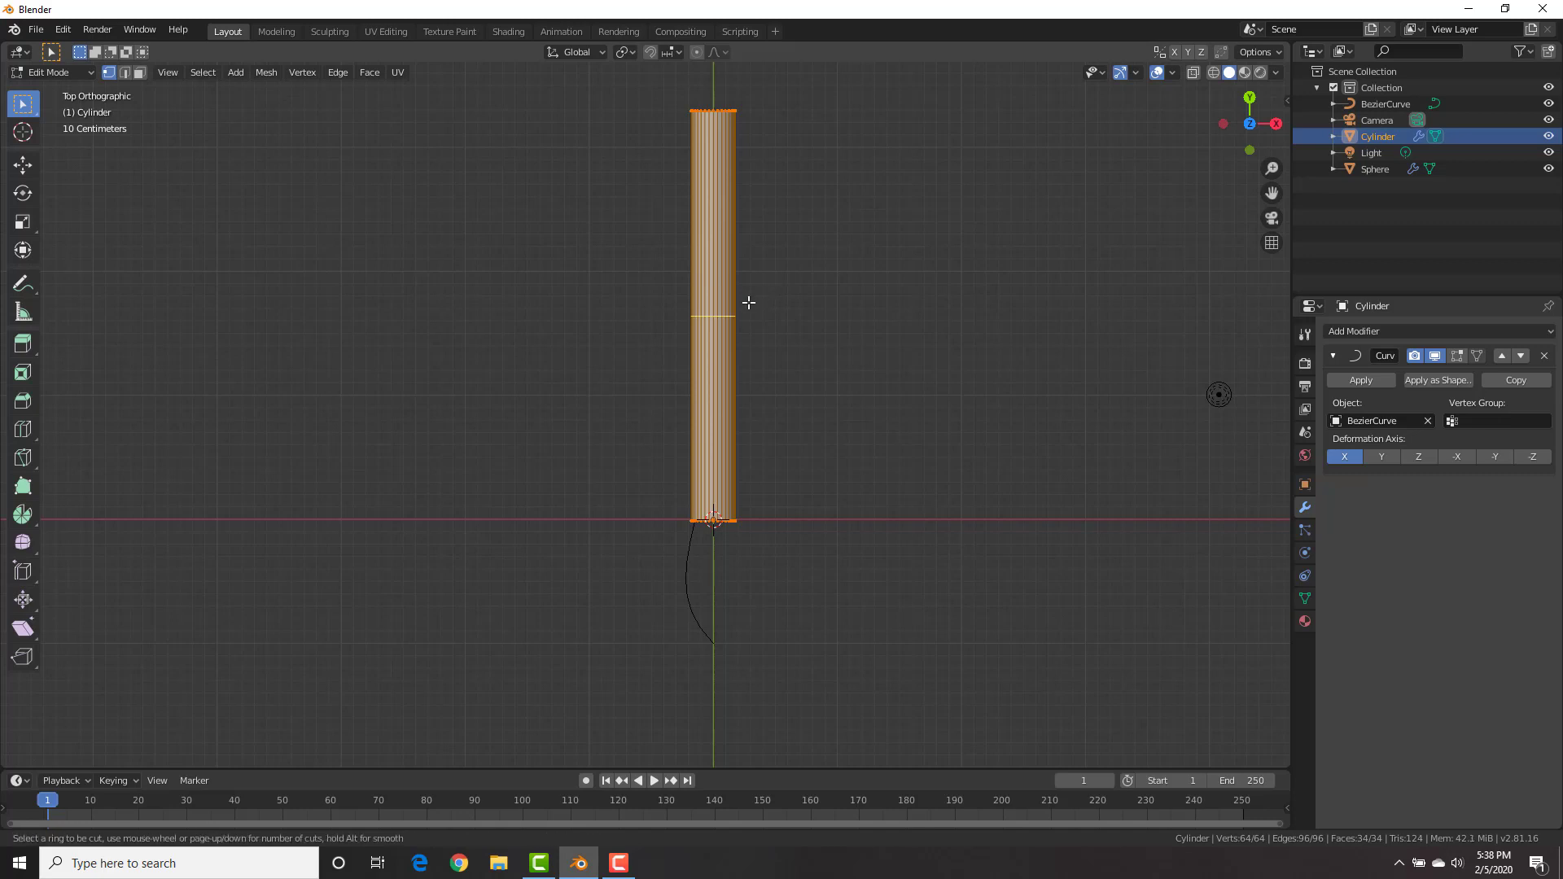
type("20")
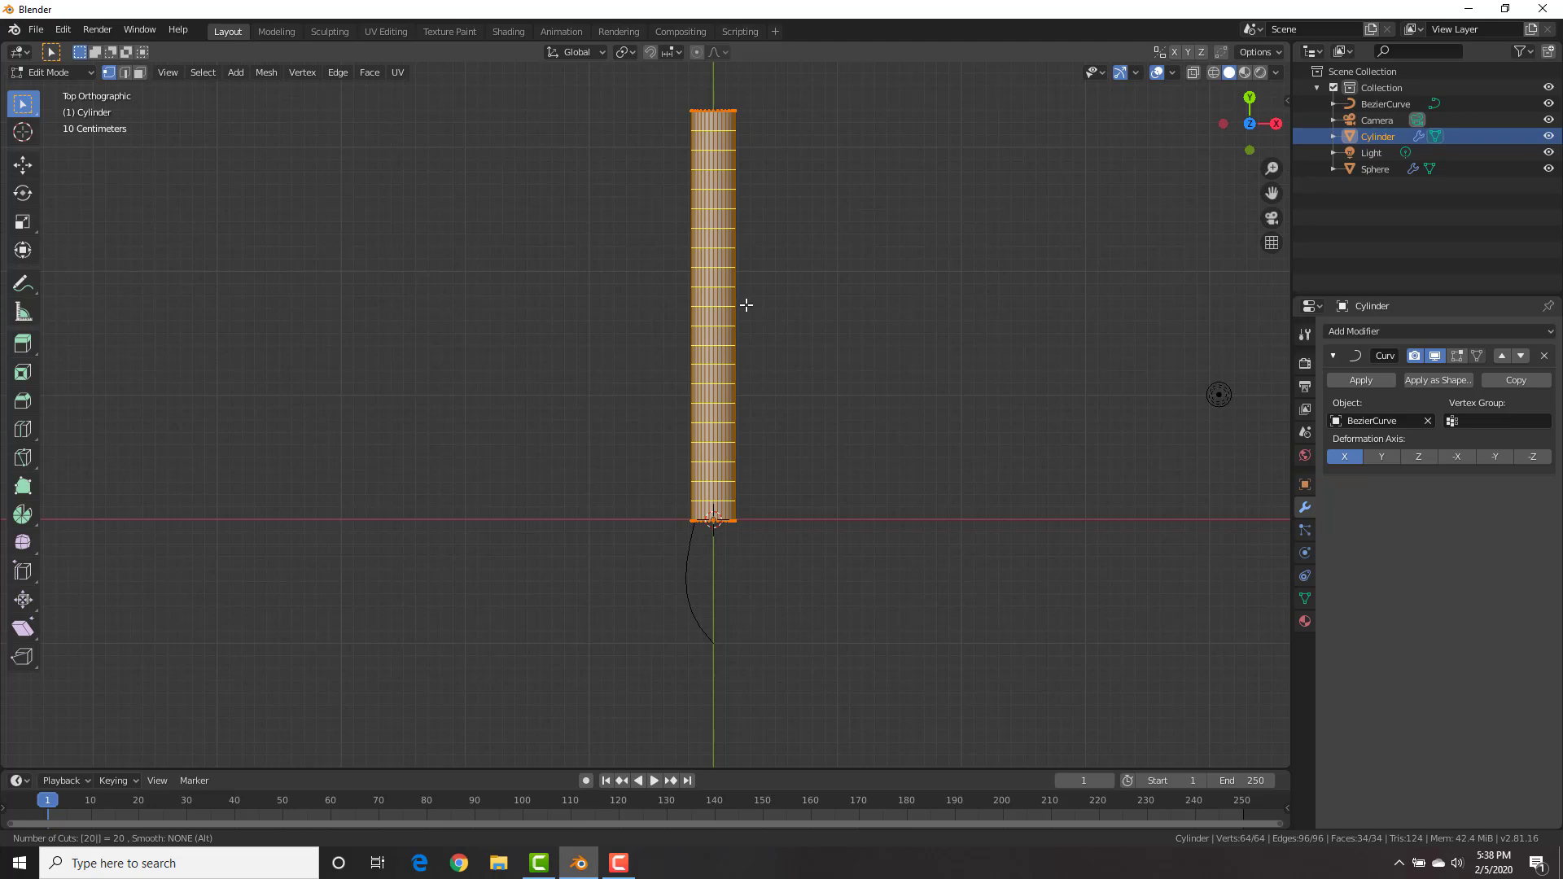
key("Return")
left_click(746, 303)
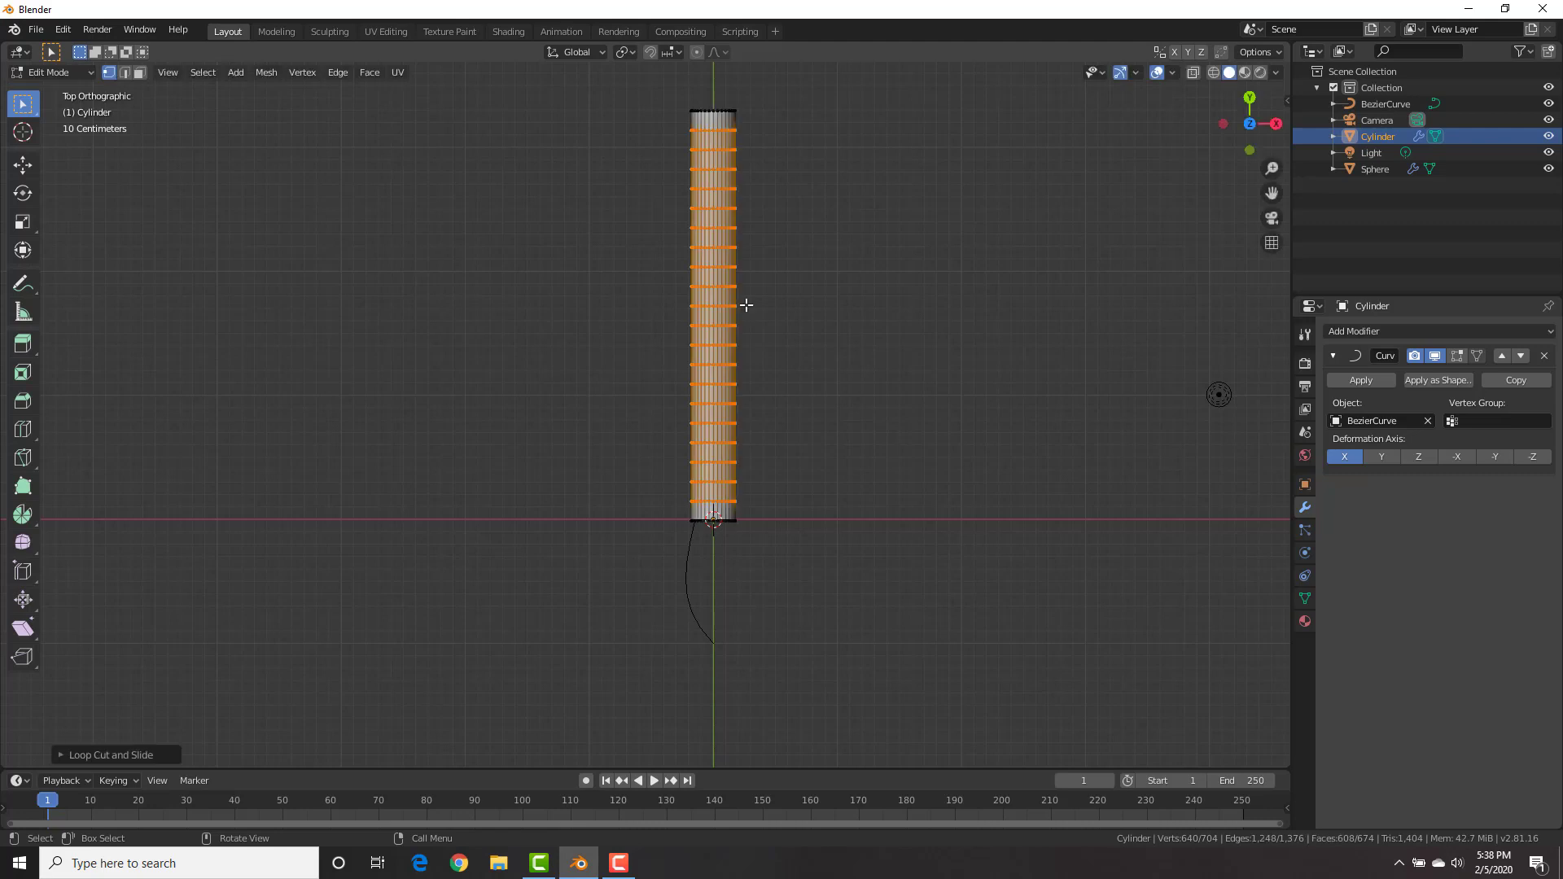
key("Tab")
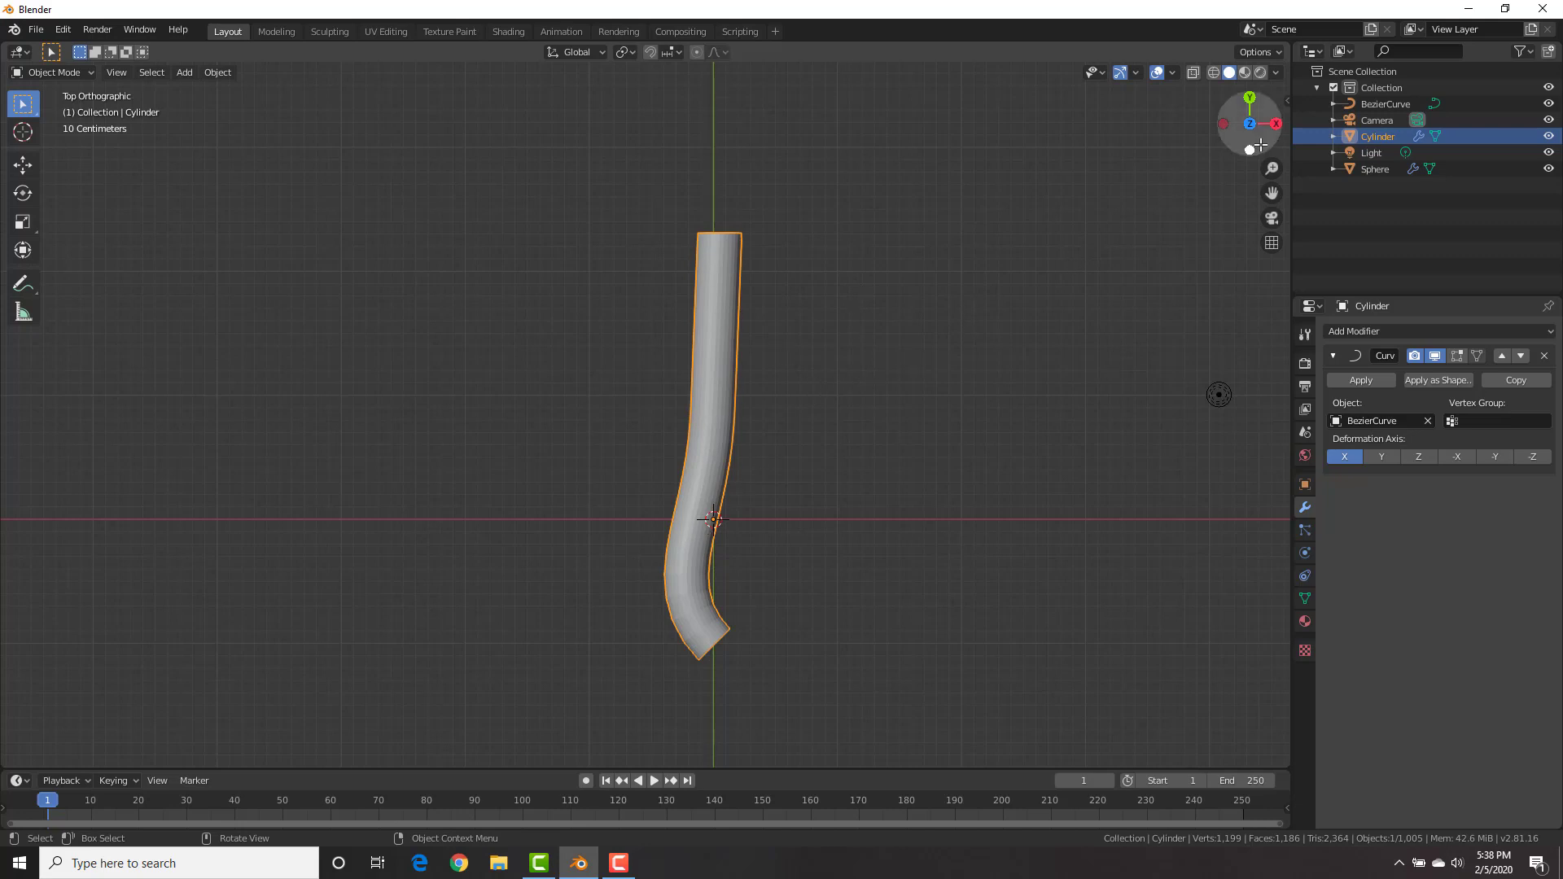
Extrude a new BezierCurve end point up and left, rotating its handles
left_click(1390, 106)
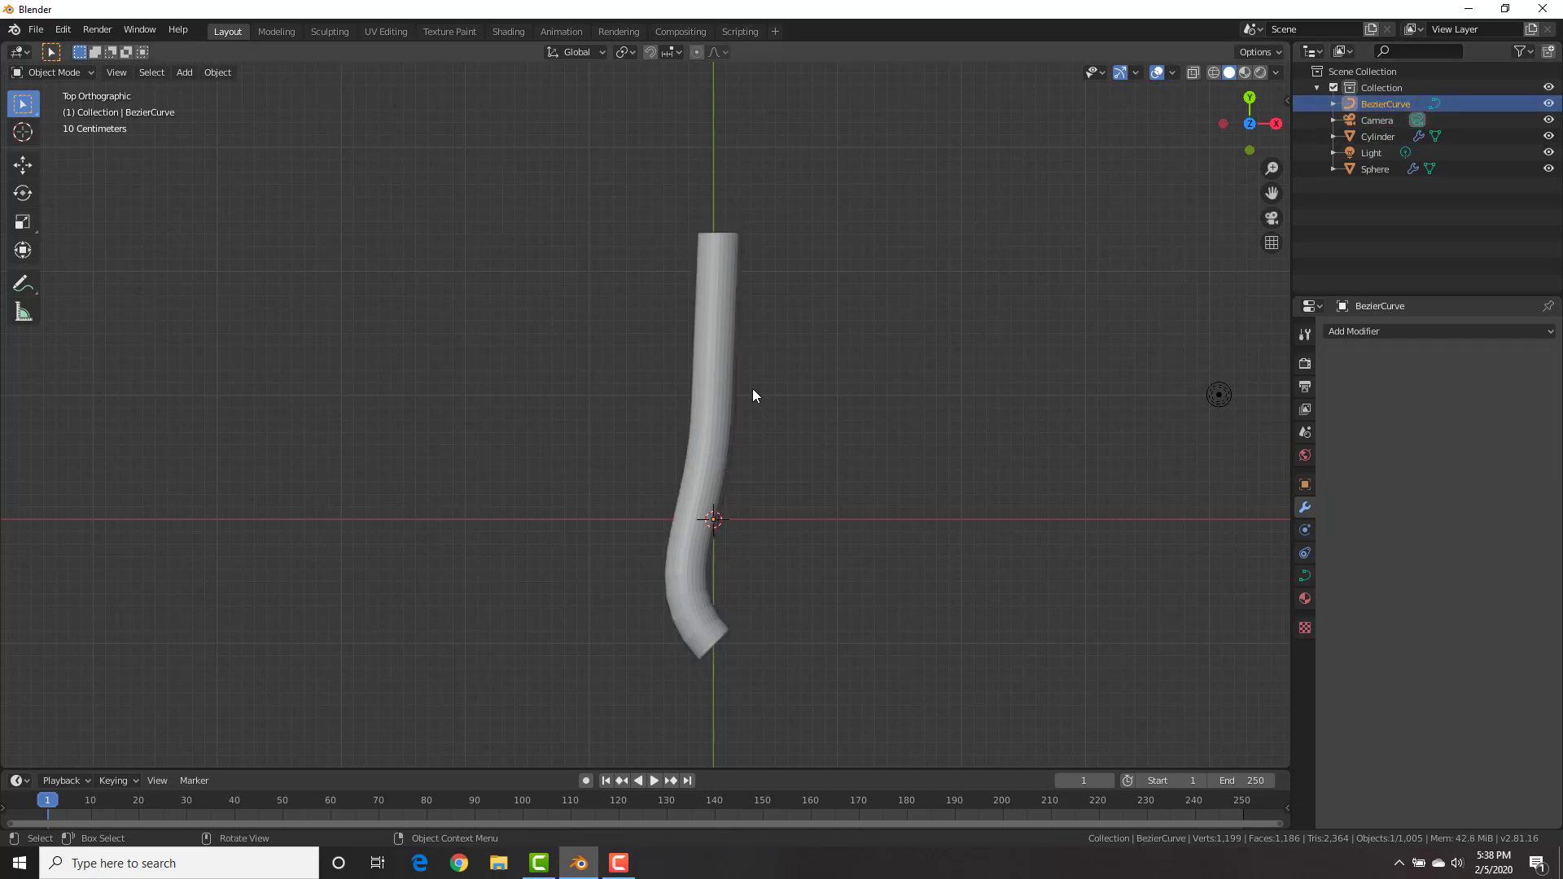
key("Tab")
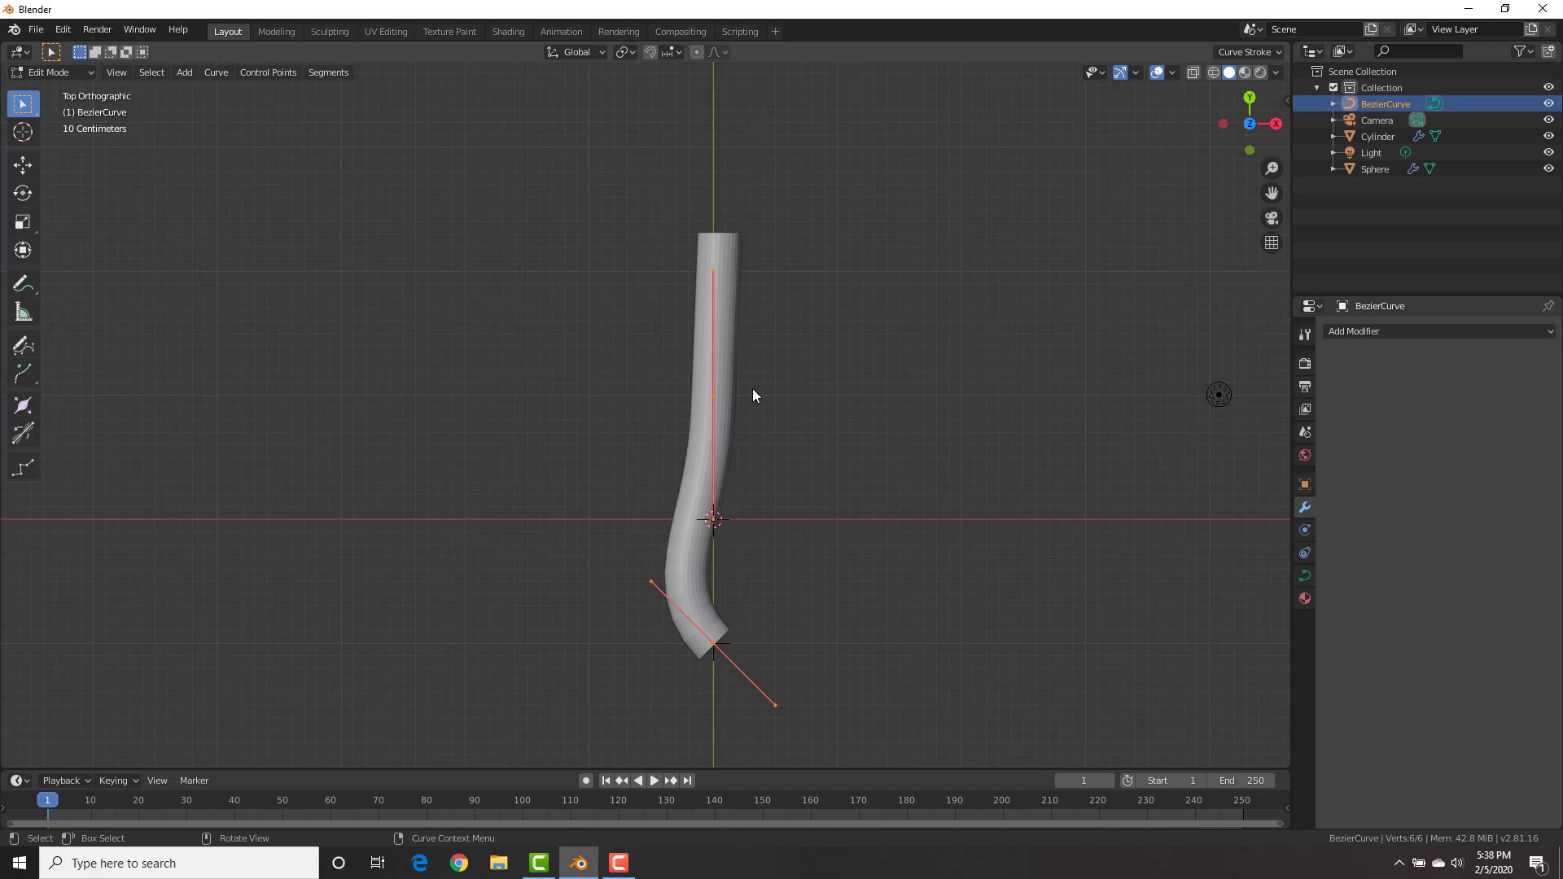
left_click(711, 396)
key("e")
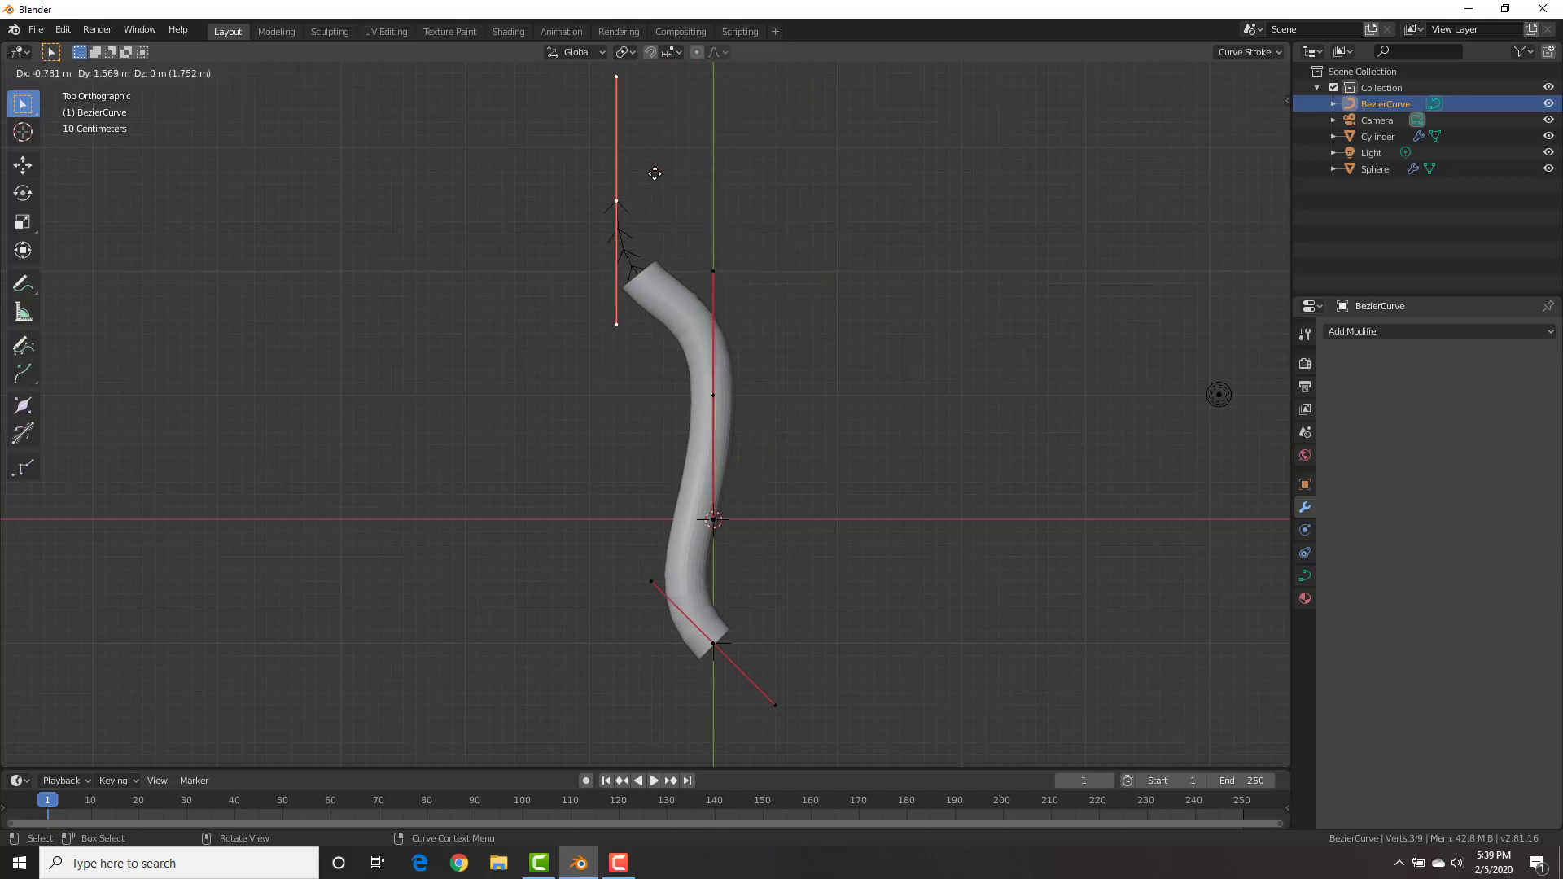
left_click(678, 243)
key("r")
left_click(733, 185)
key("g")
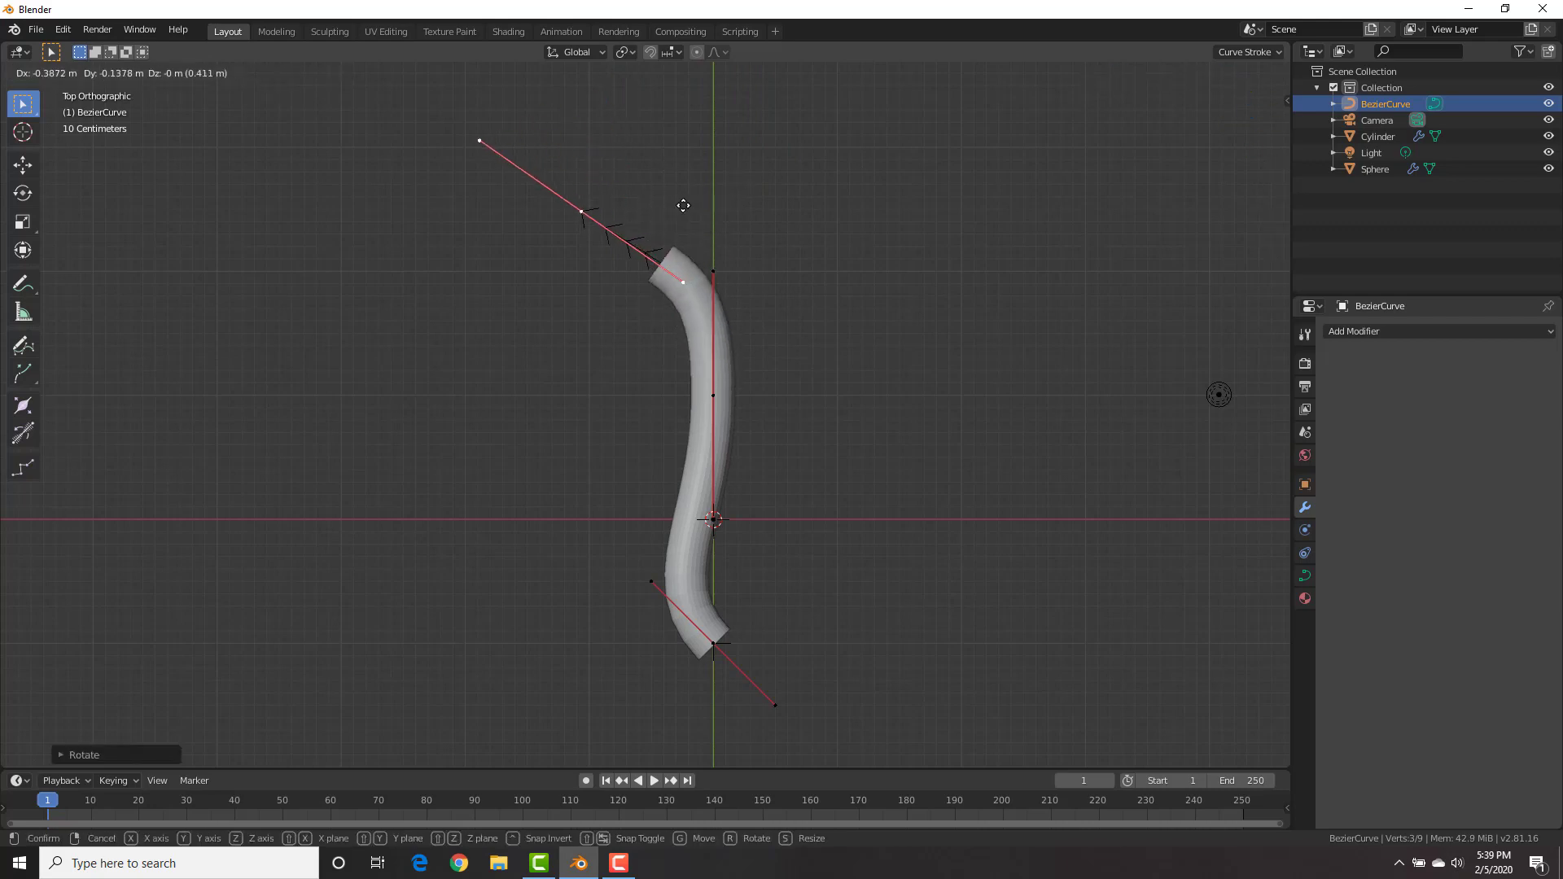
left_click(673, 214)
Shift the middle point right and set the bottom handles vertical to shape the bend
left_click(713, 395)
key("g")
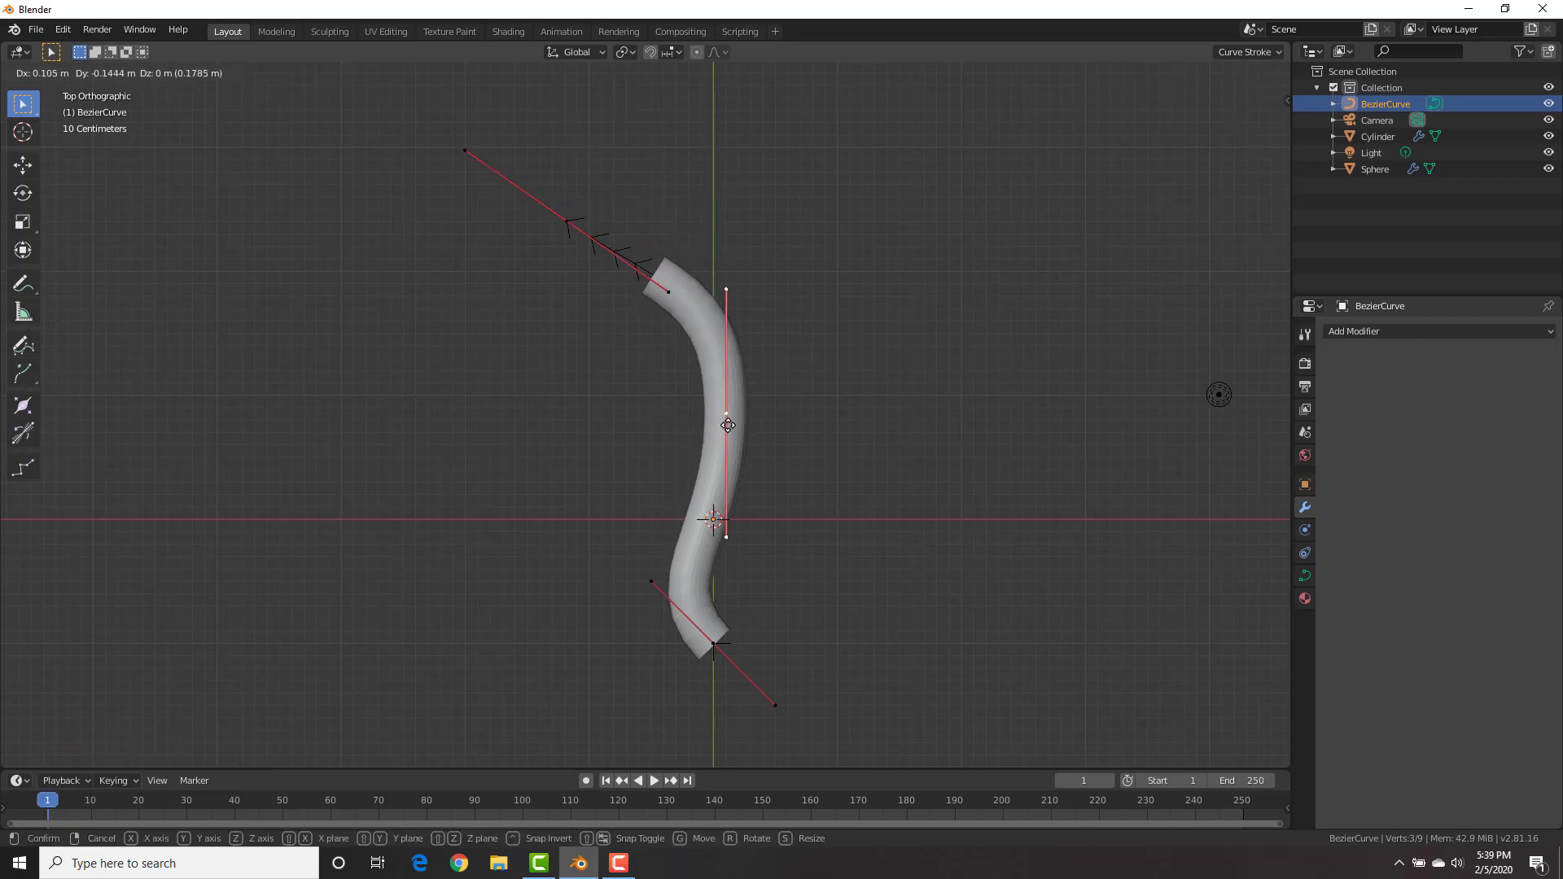
left_click(728, 424)
left_click(713, 643)
key("r")
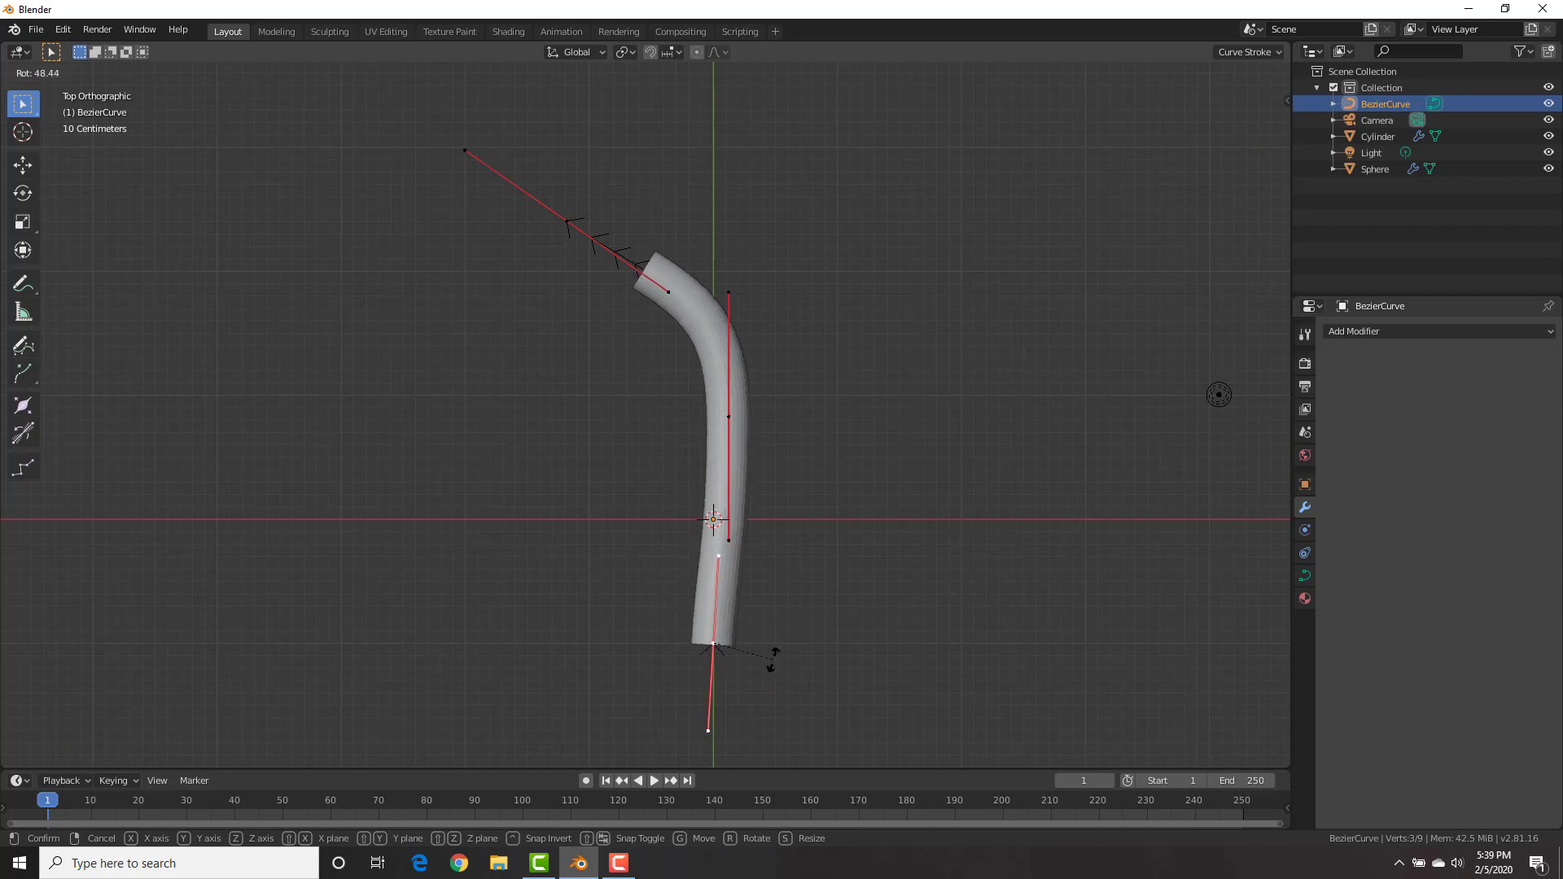
left_click(774, 644)
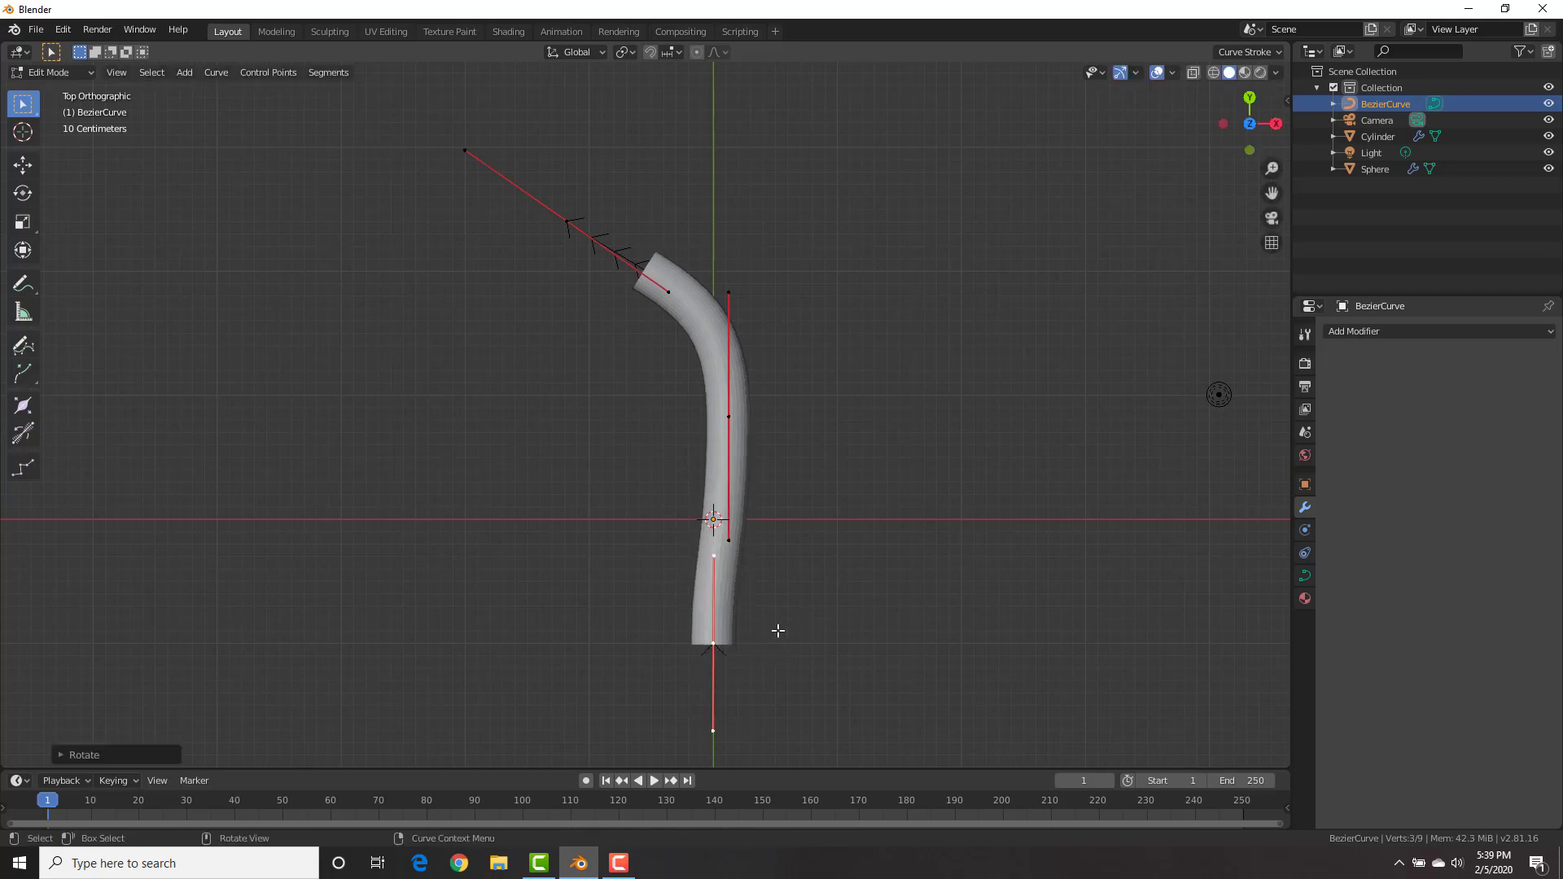
left_click(730, 411)
key("g")
left_click(760, 402)
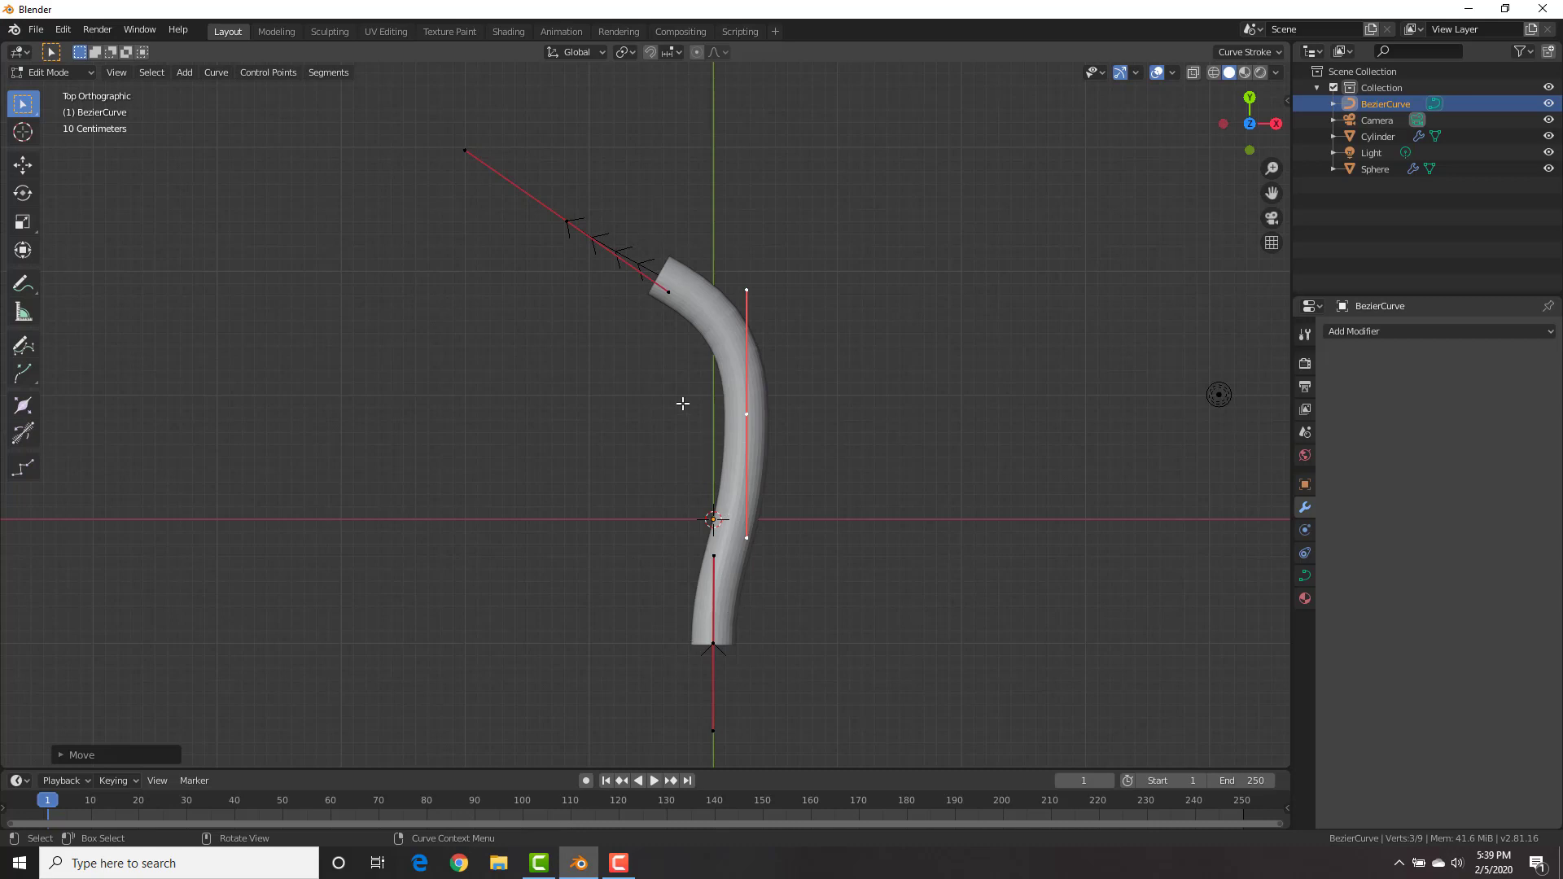
left_click(571, 218)
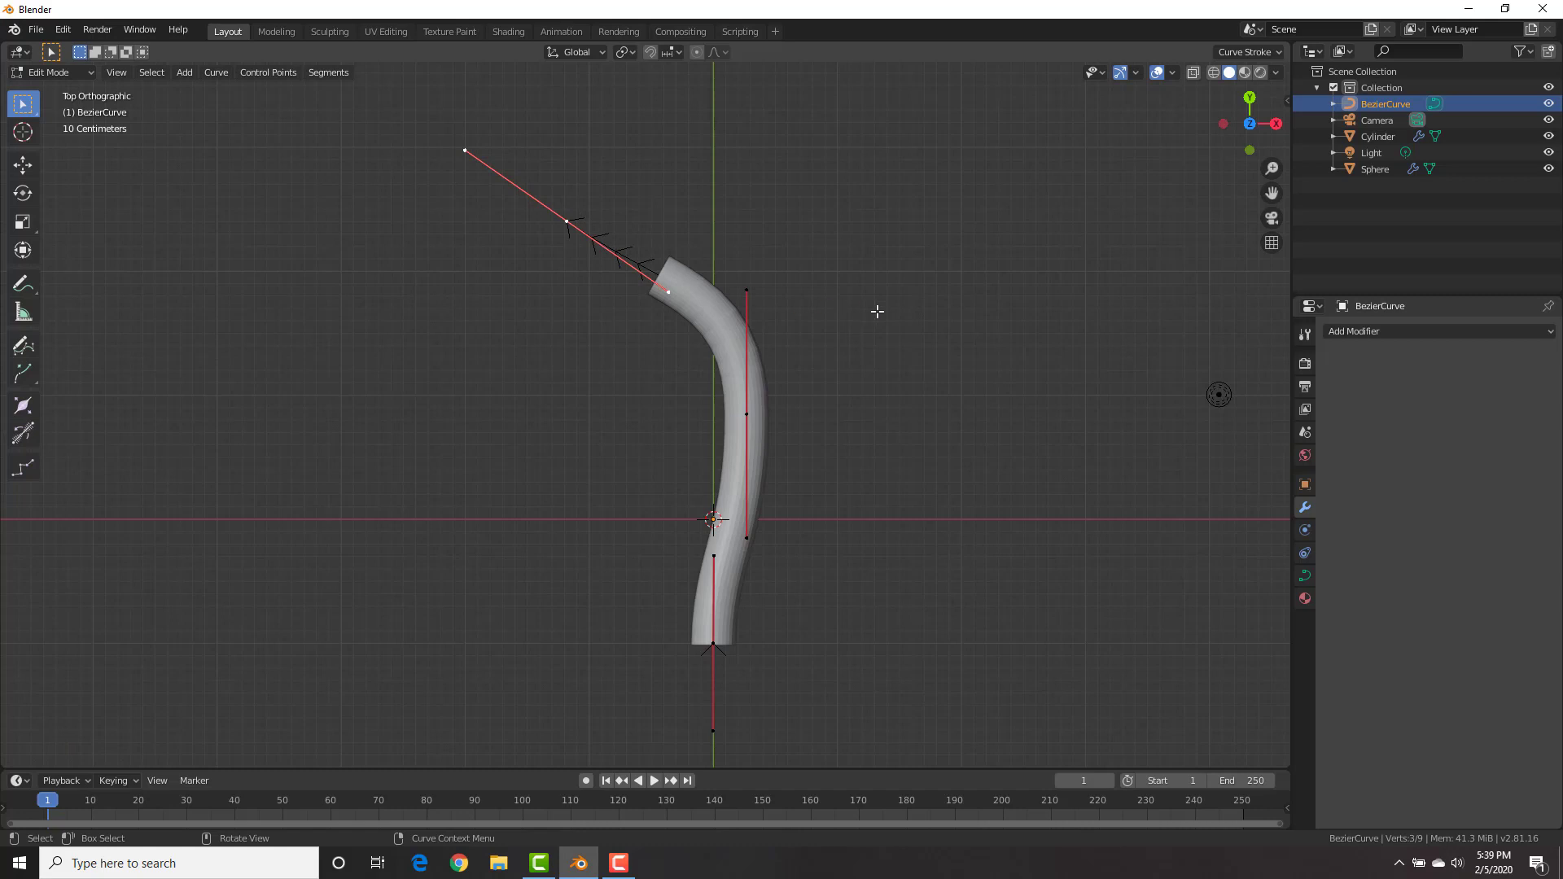
Shrink the radius at the curve's top point and move it up-left
key("alt+s")
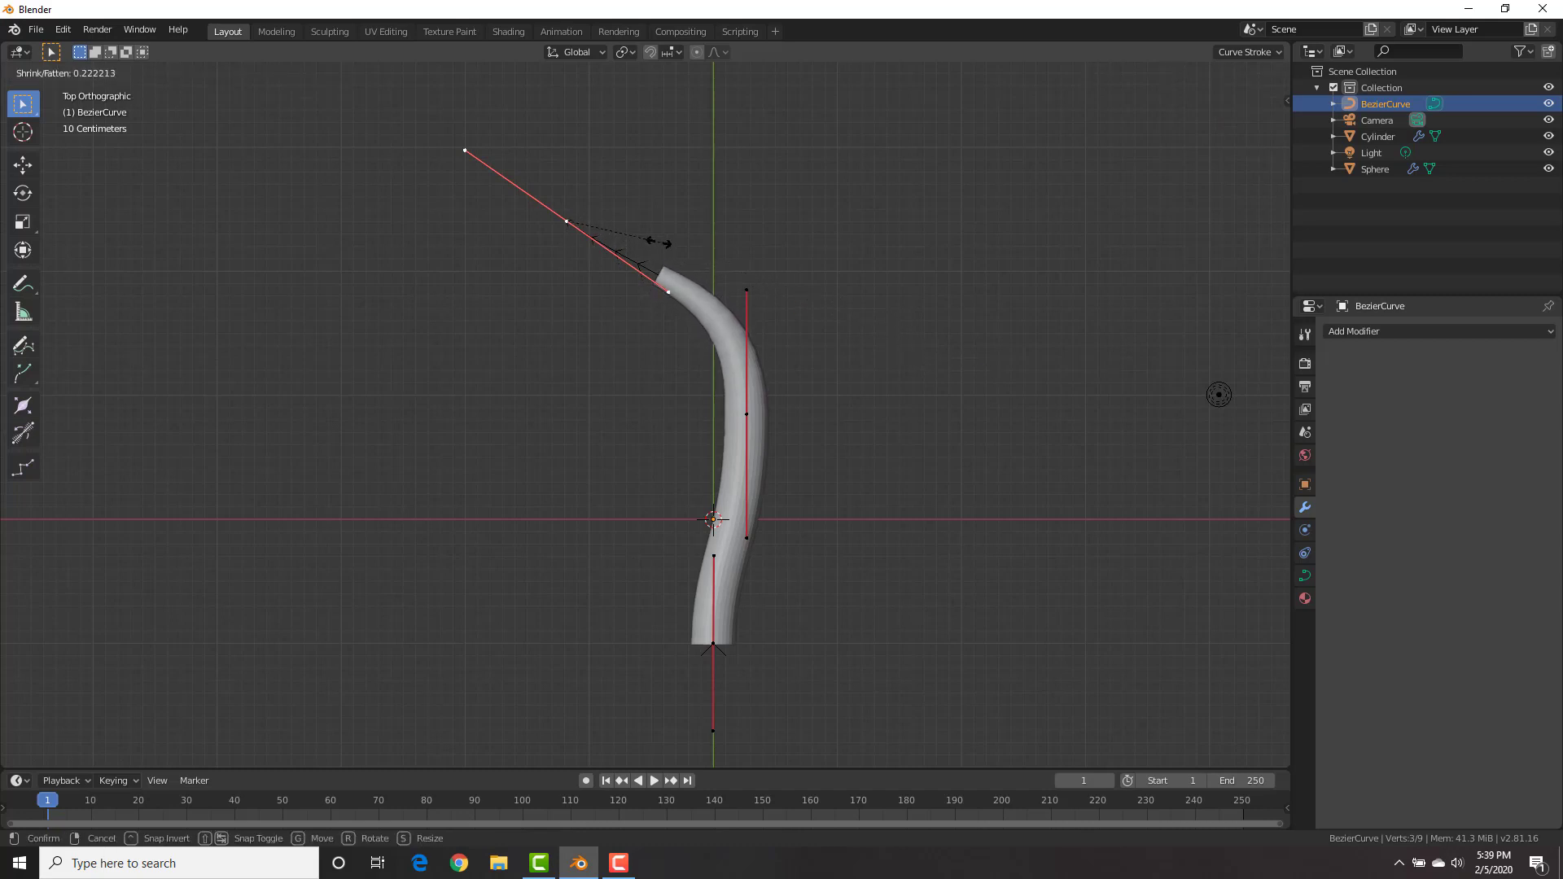
left_click(614, 235)
key("alt+s")
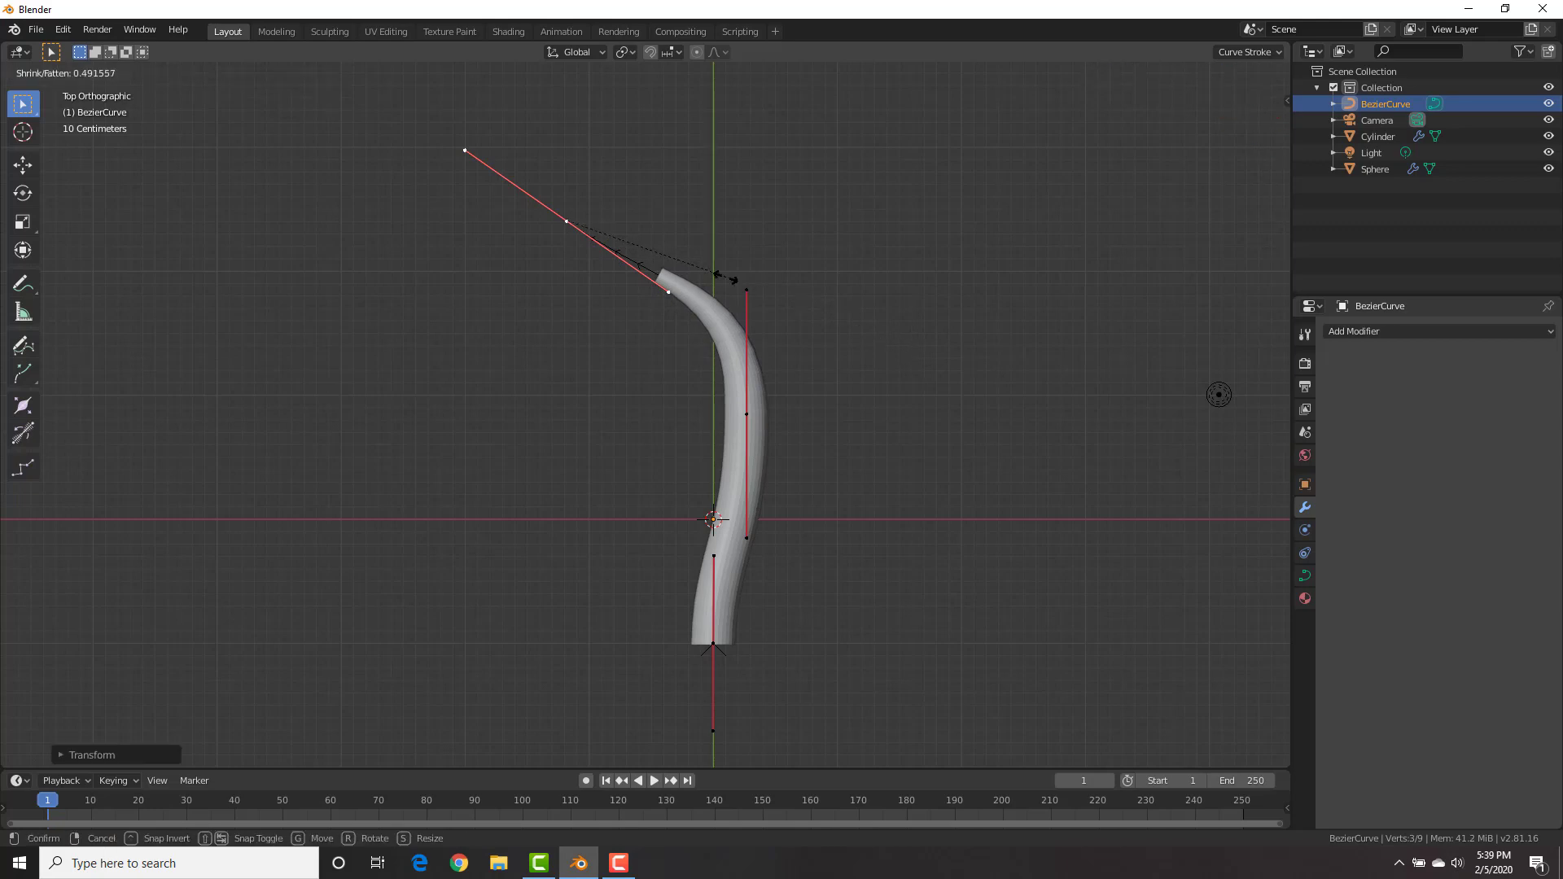
left_click(631, 241)
key("g")
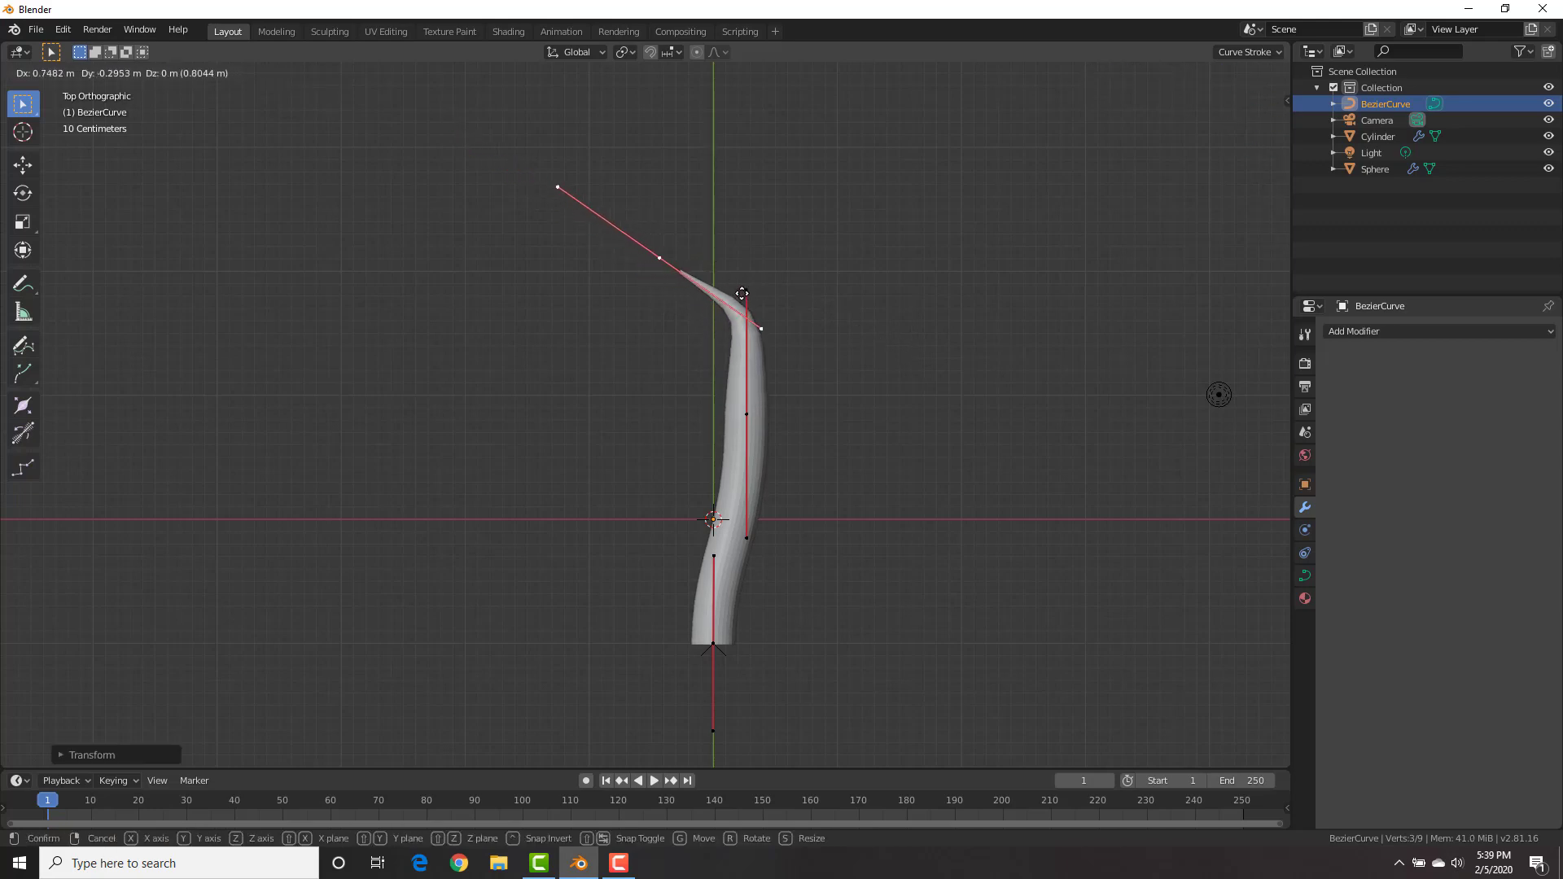
left_click(733, 293)
Shorten the middle point's handles, move it down-left, and reposition the top point
left_click(746, 414)
key("s")
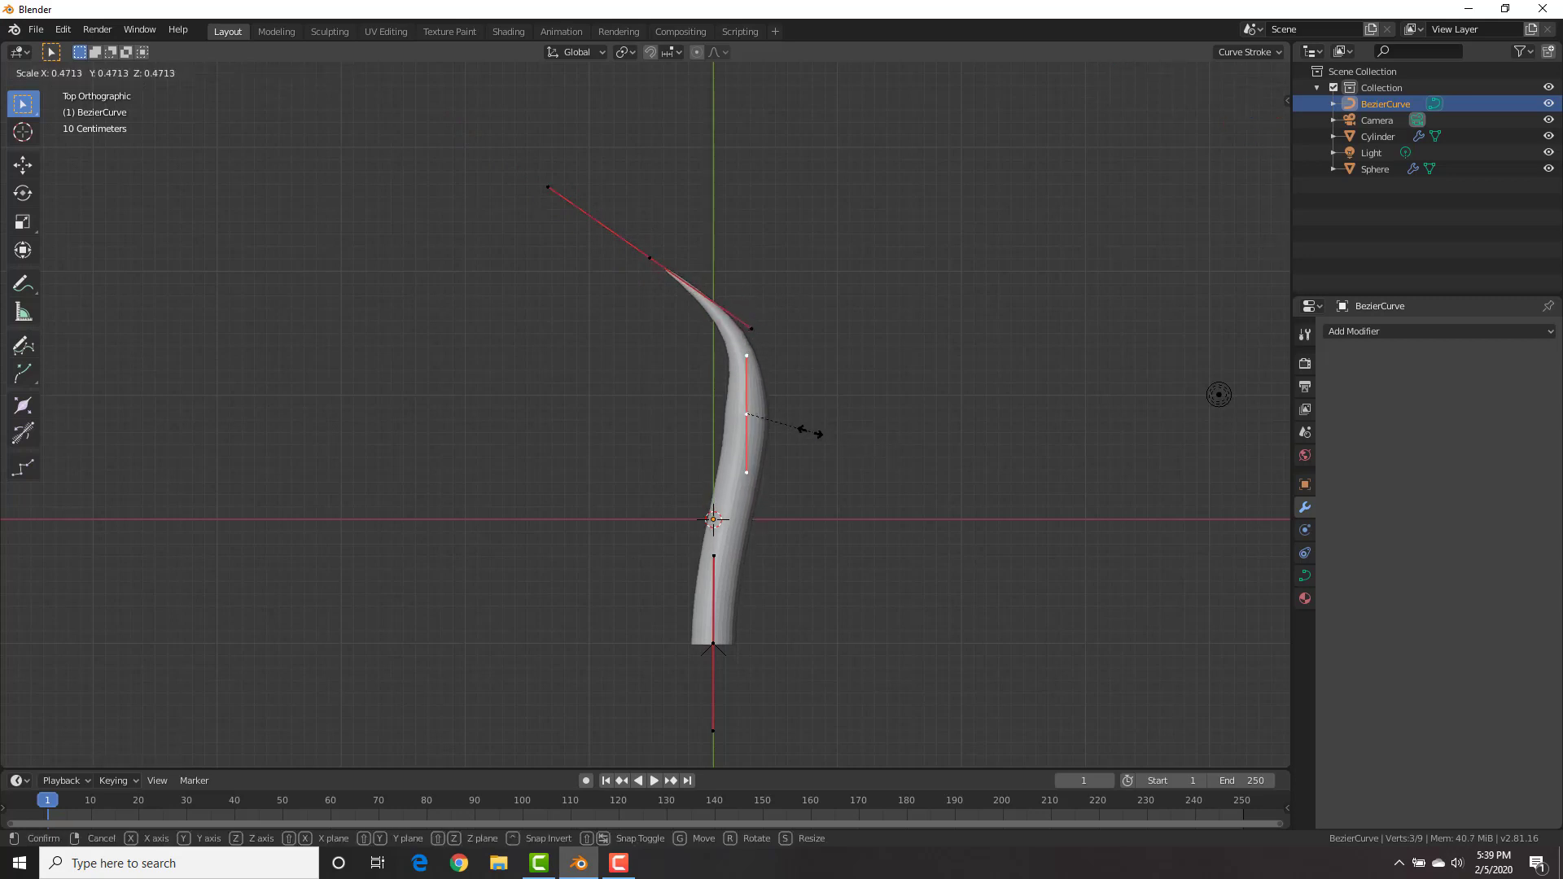
left_click(806, 428)
key("g")
left_click(800, 421)
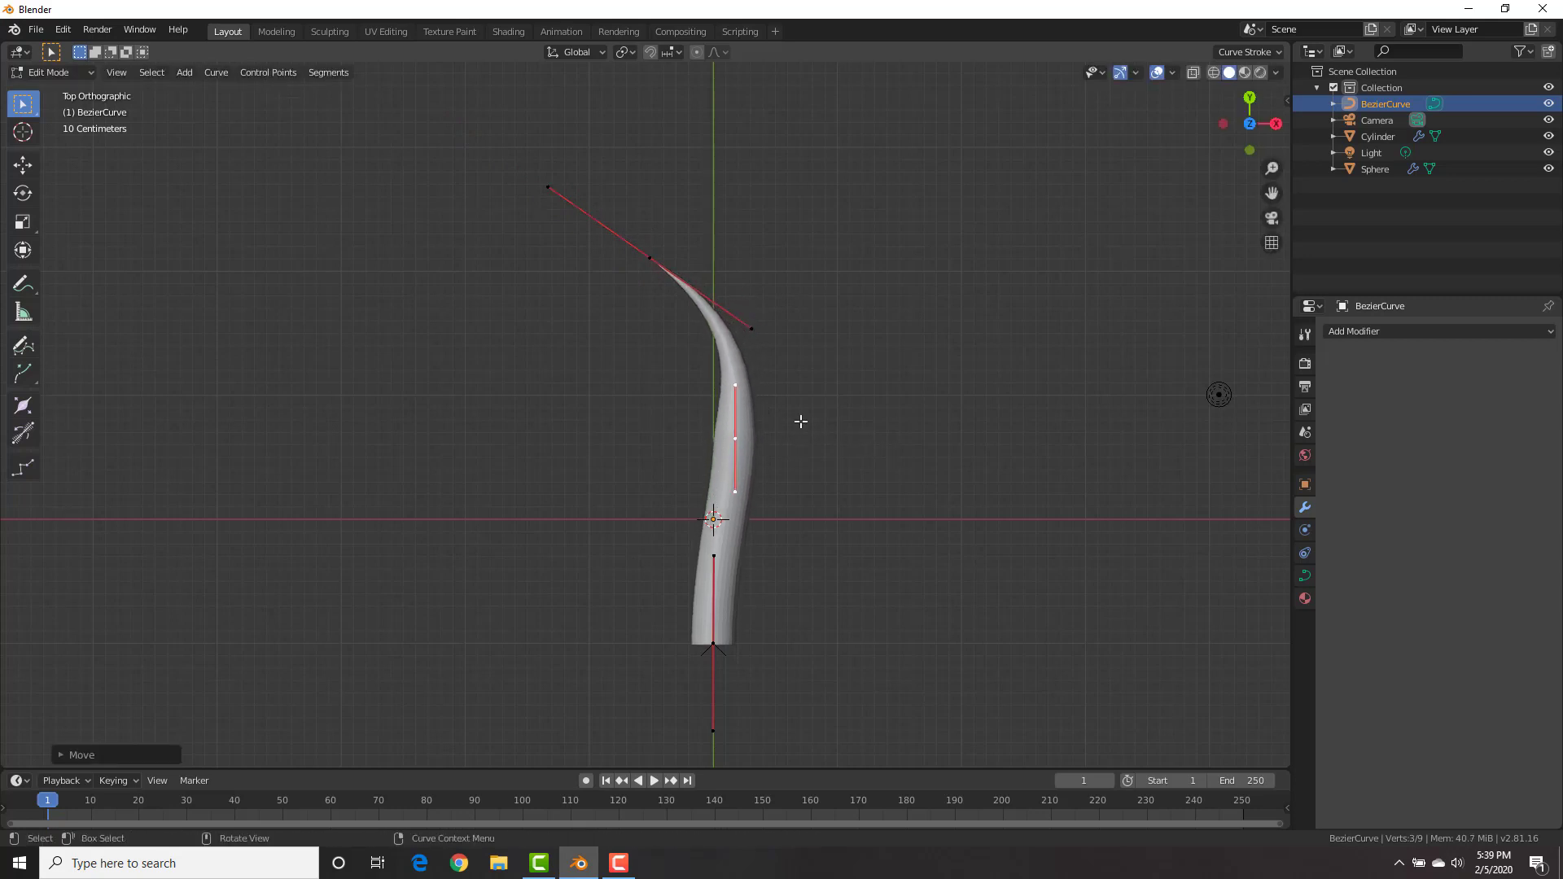
left_click(696, 251)
key("g")
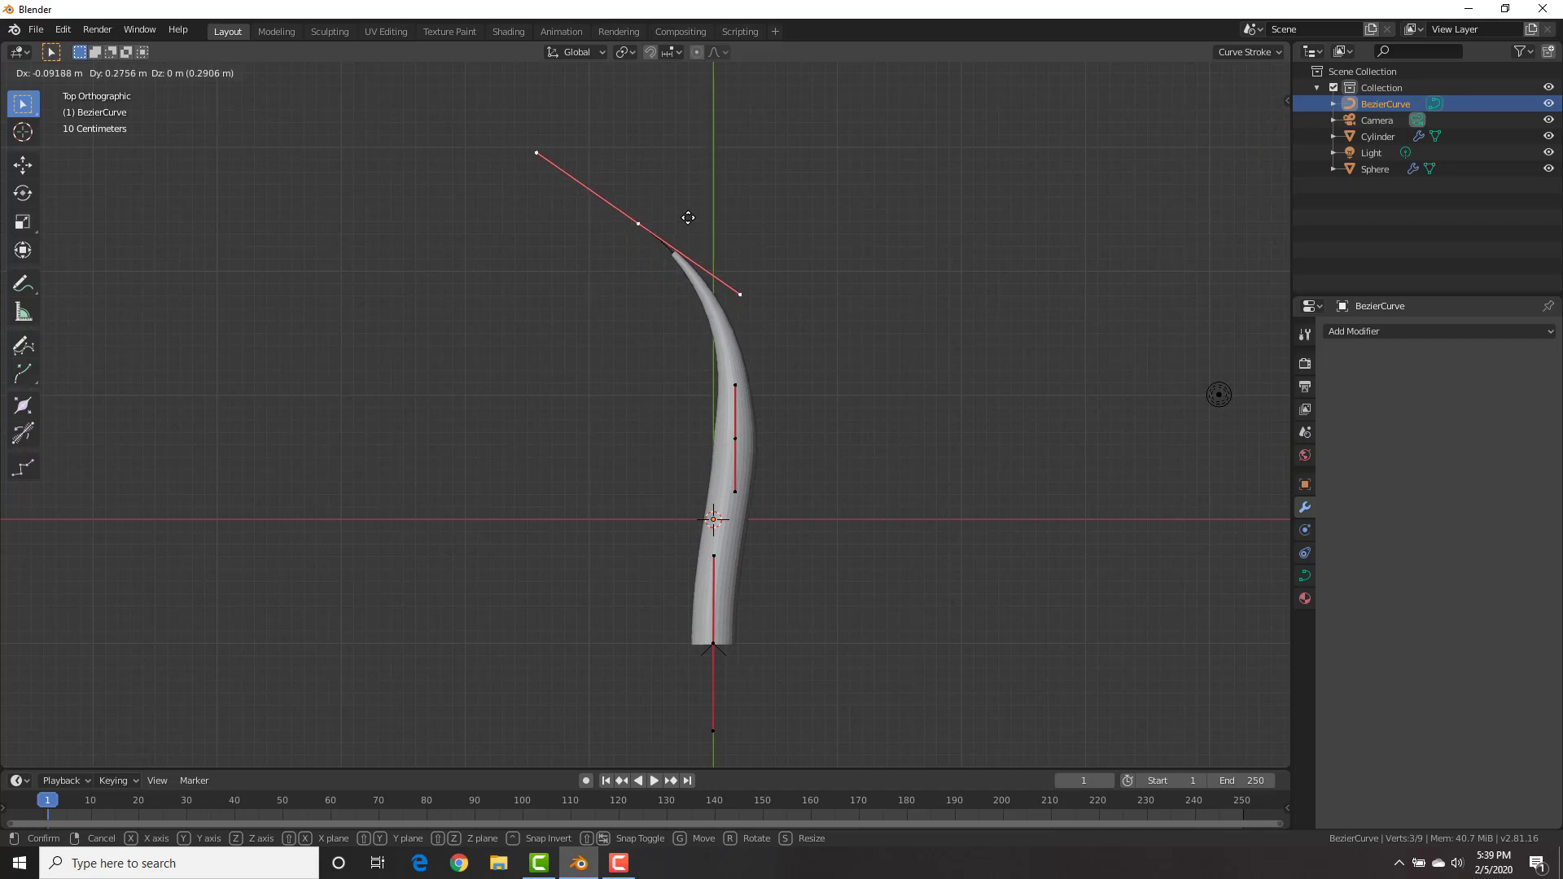
left_click(688, 218)
Thin the top and middle radii, widen the bottom radius, and return to Object Mode
key("alt+s")
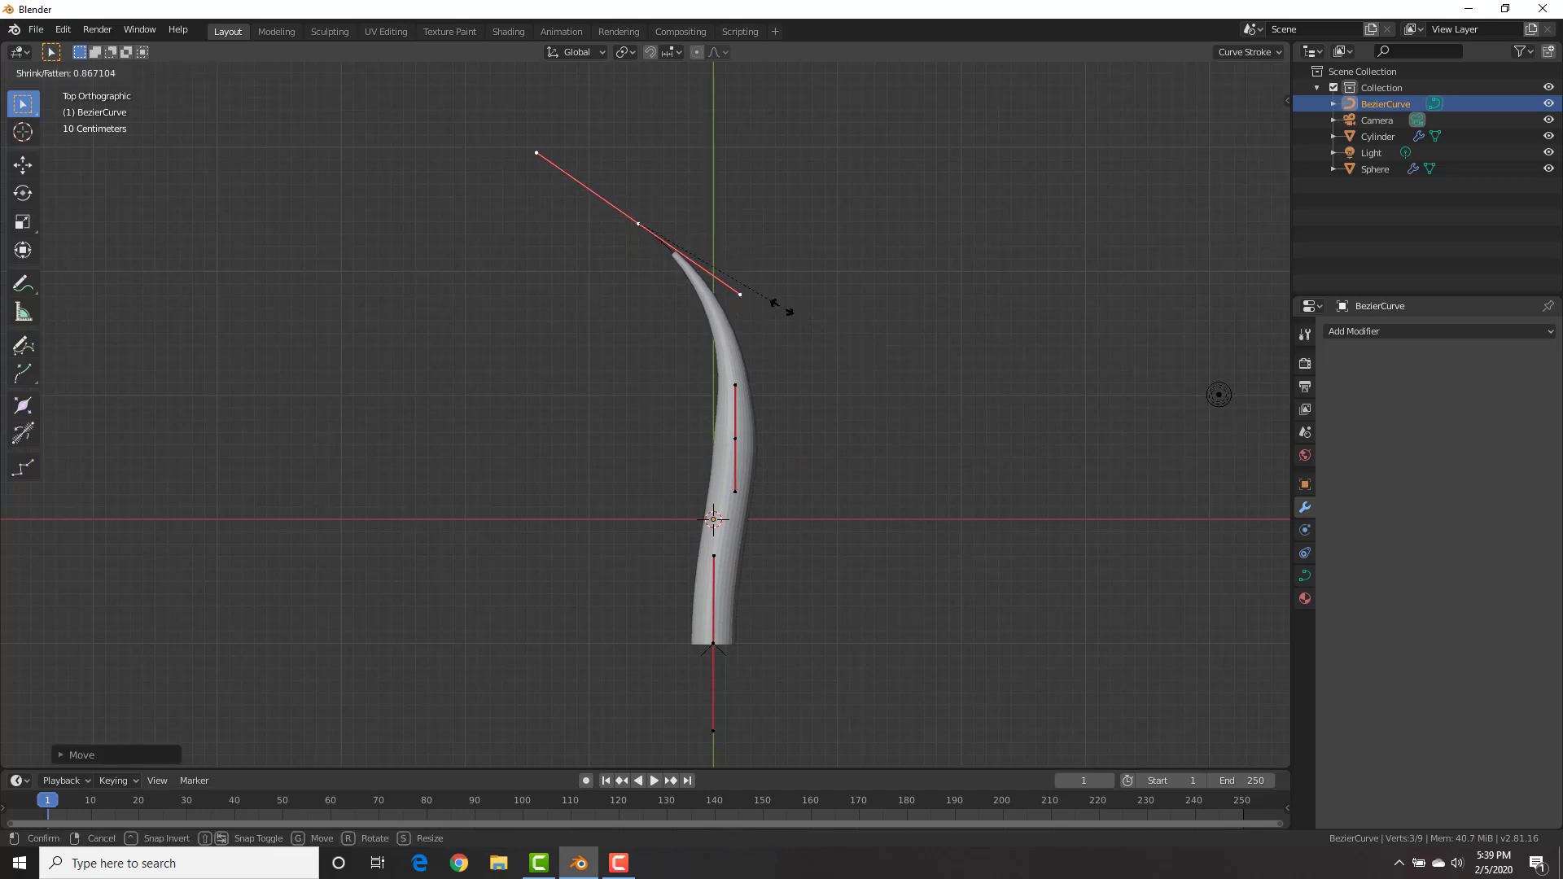
left_click(1158, 483)
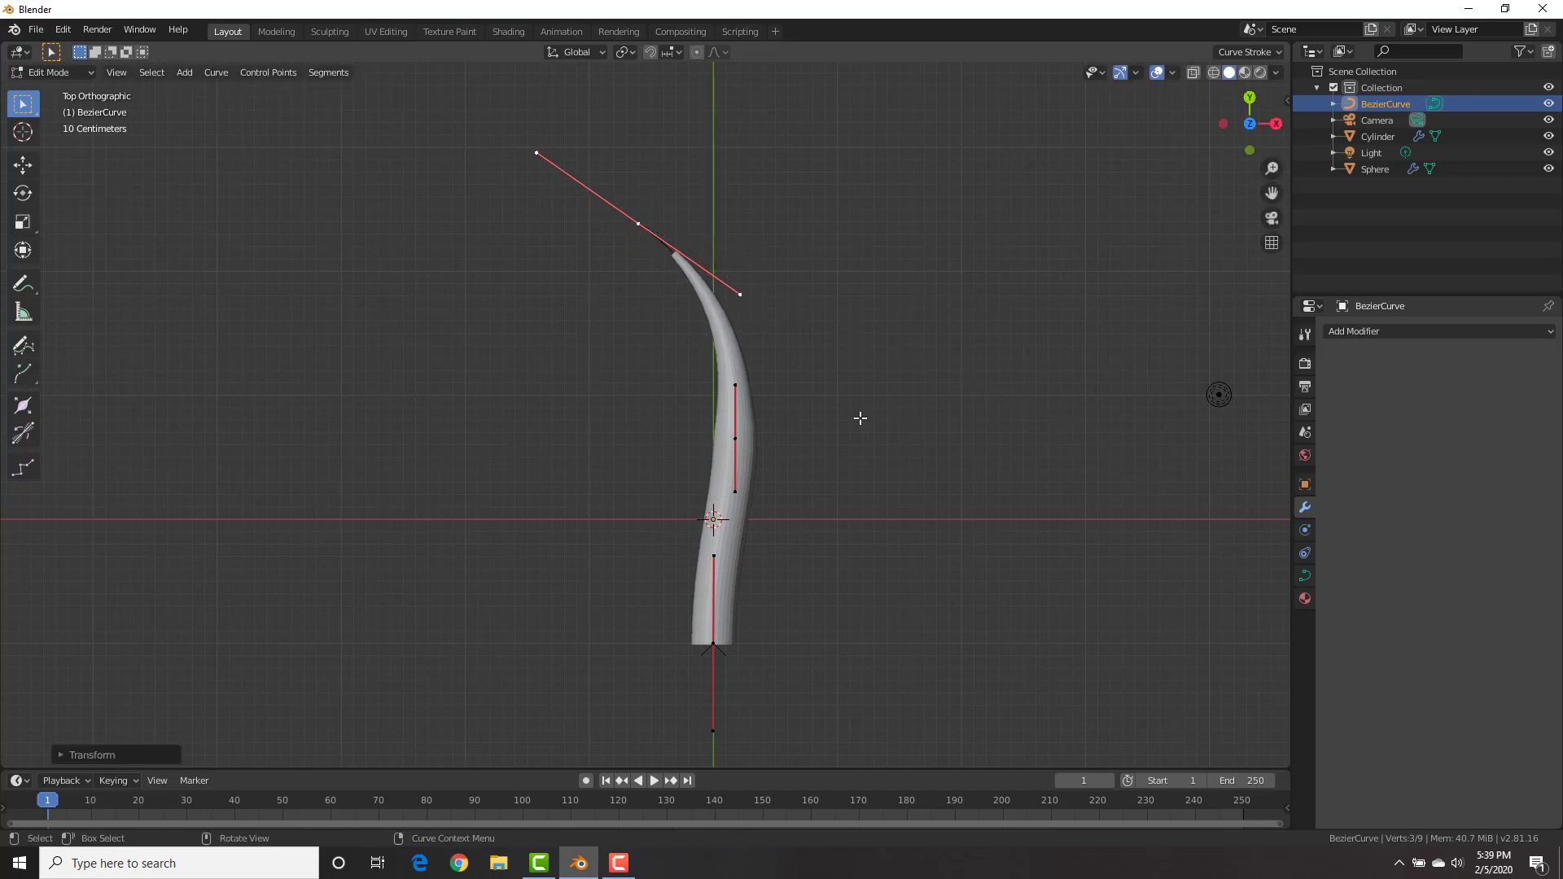
left_click(737, 440)
key("alt+s")
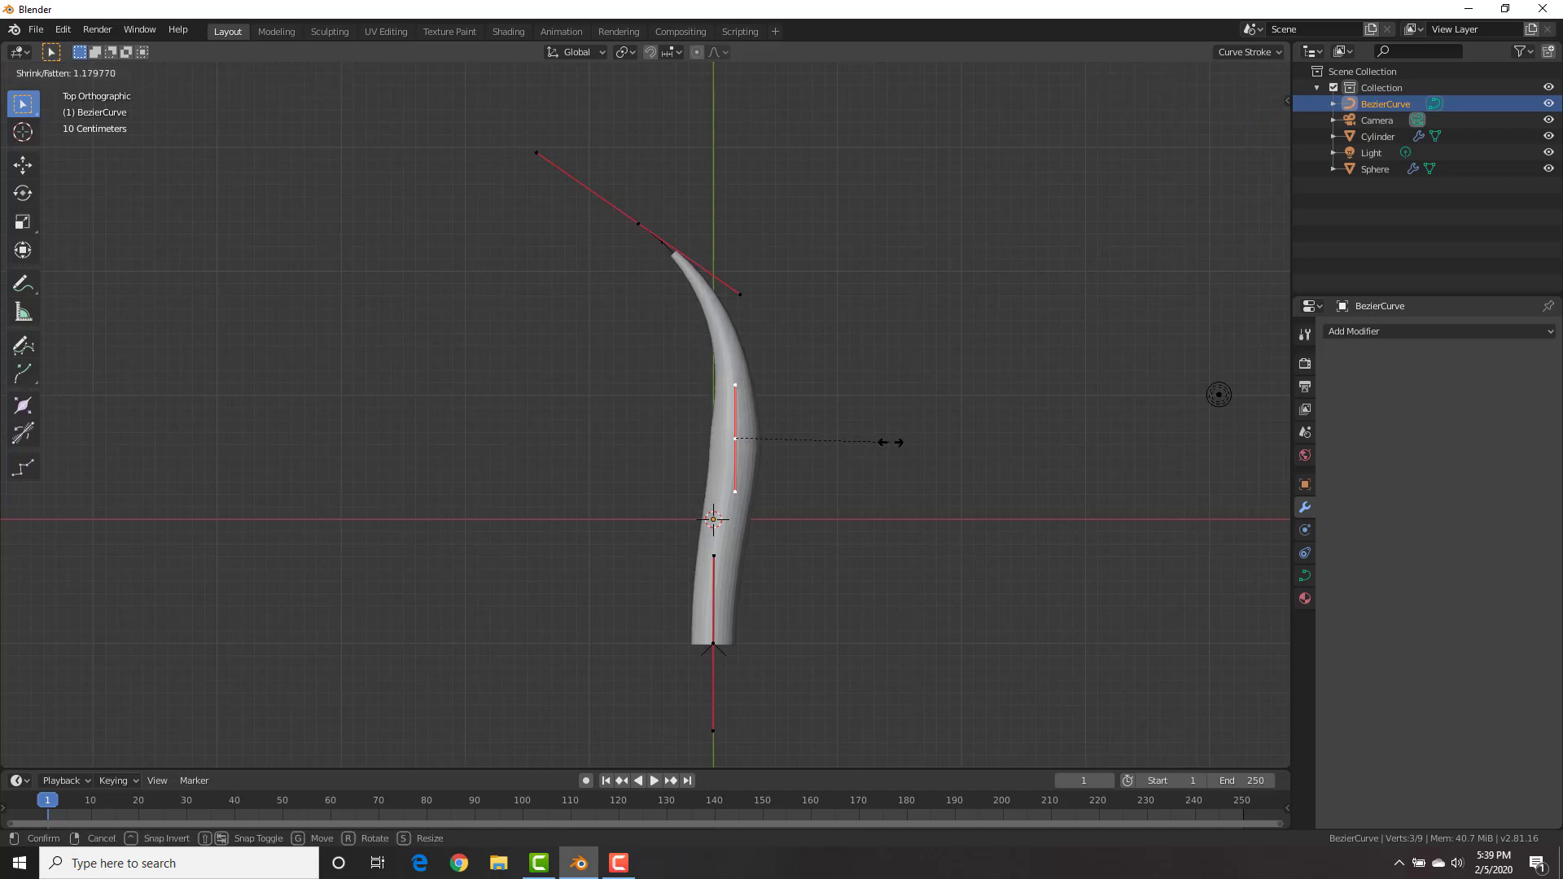
left_click(845, 432)
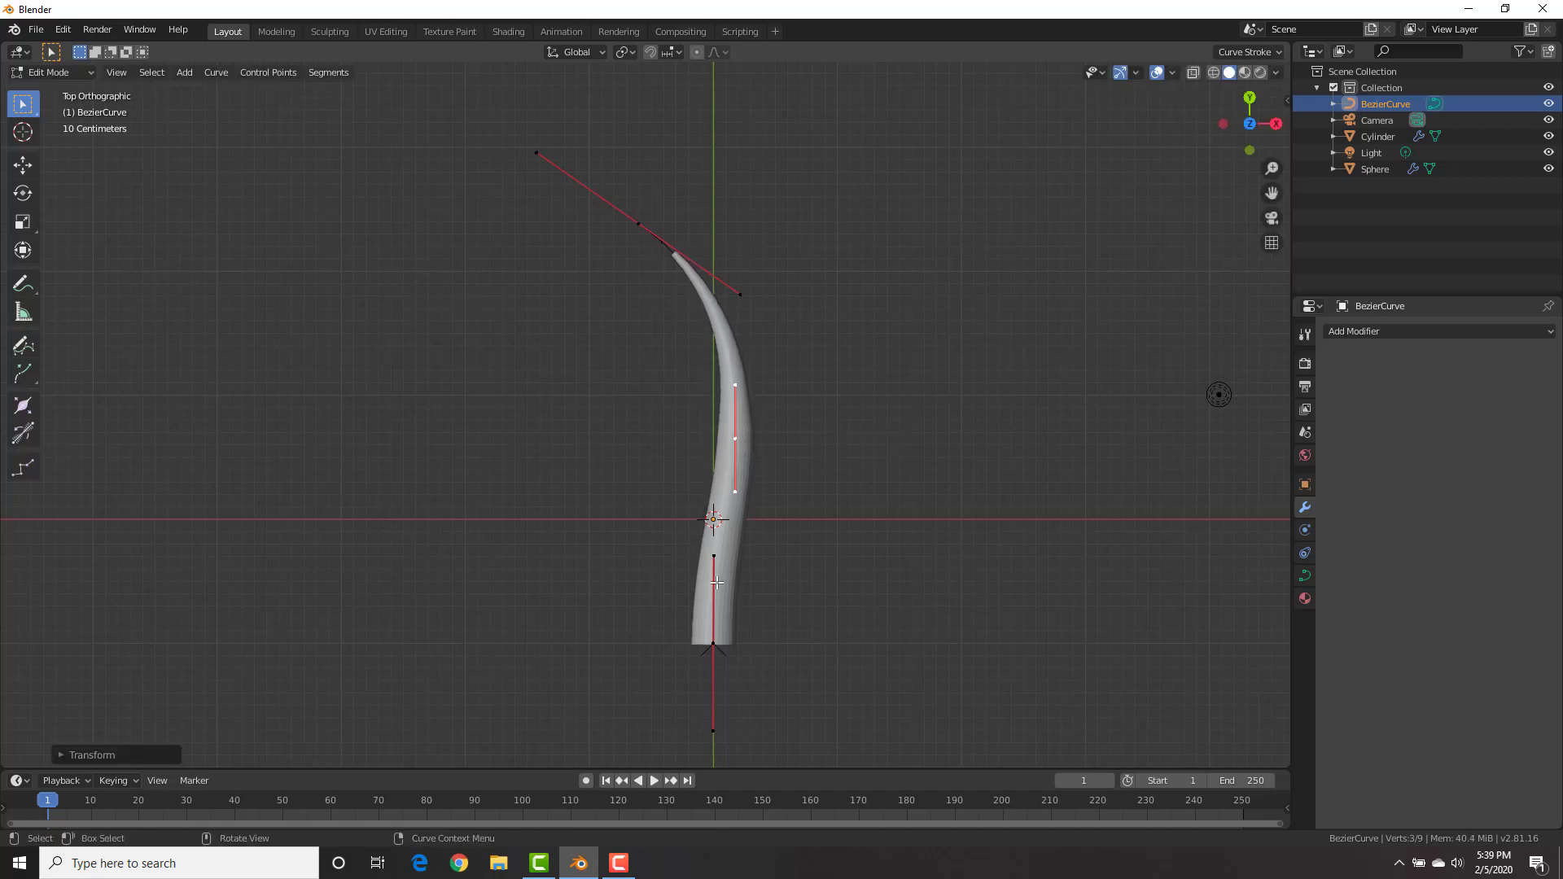
left_click(710, 635)
key("alt+s")
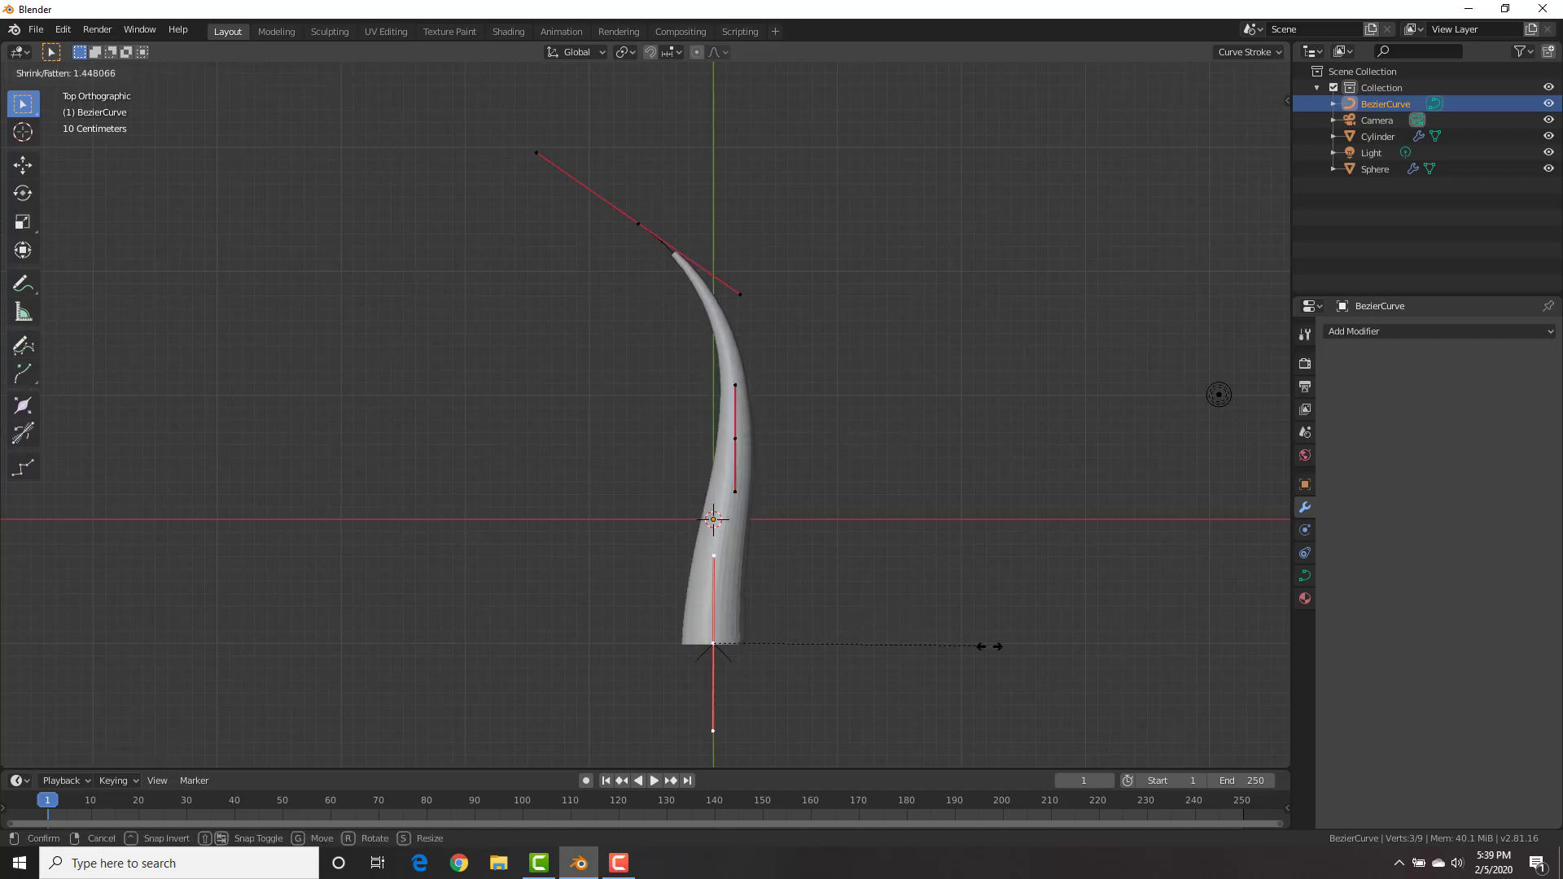
left_click(1032, 656)
key("Tab")
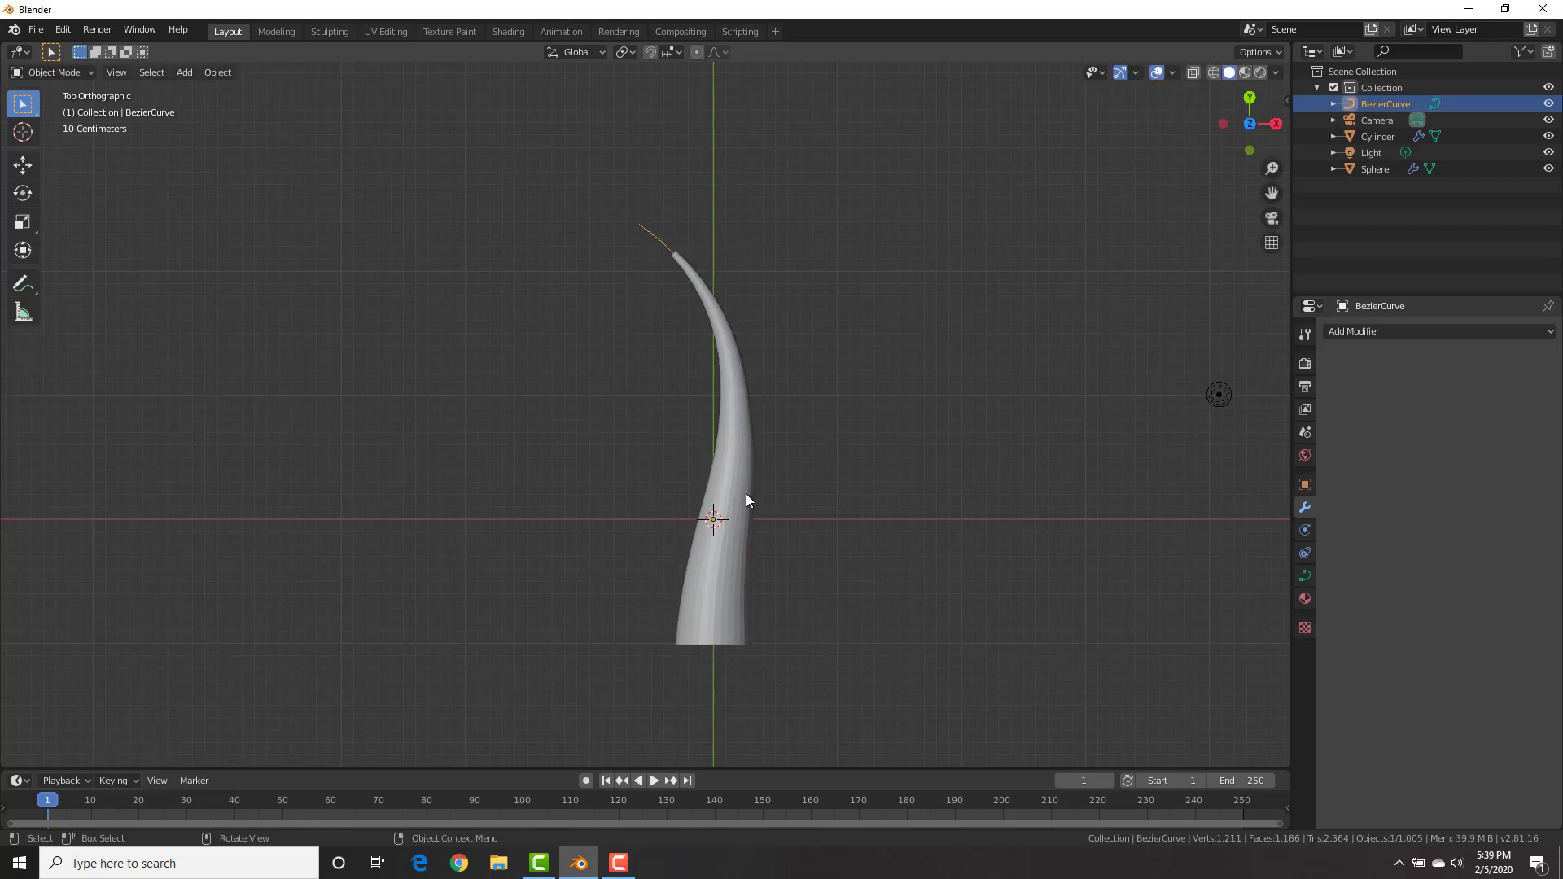
left_click(747, 495)
Shade the horn cylinder smooth and orbit around the horn-covered sphere
right_click(1008, 404)
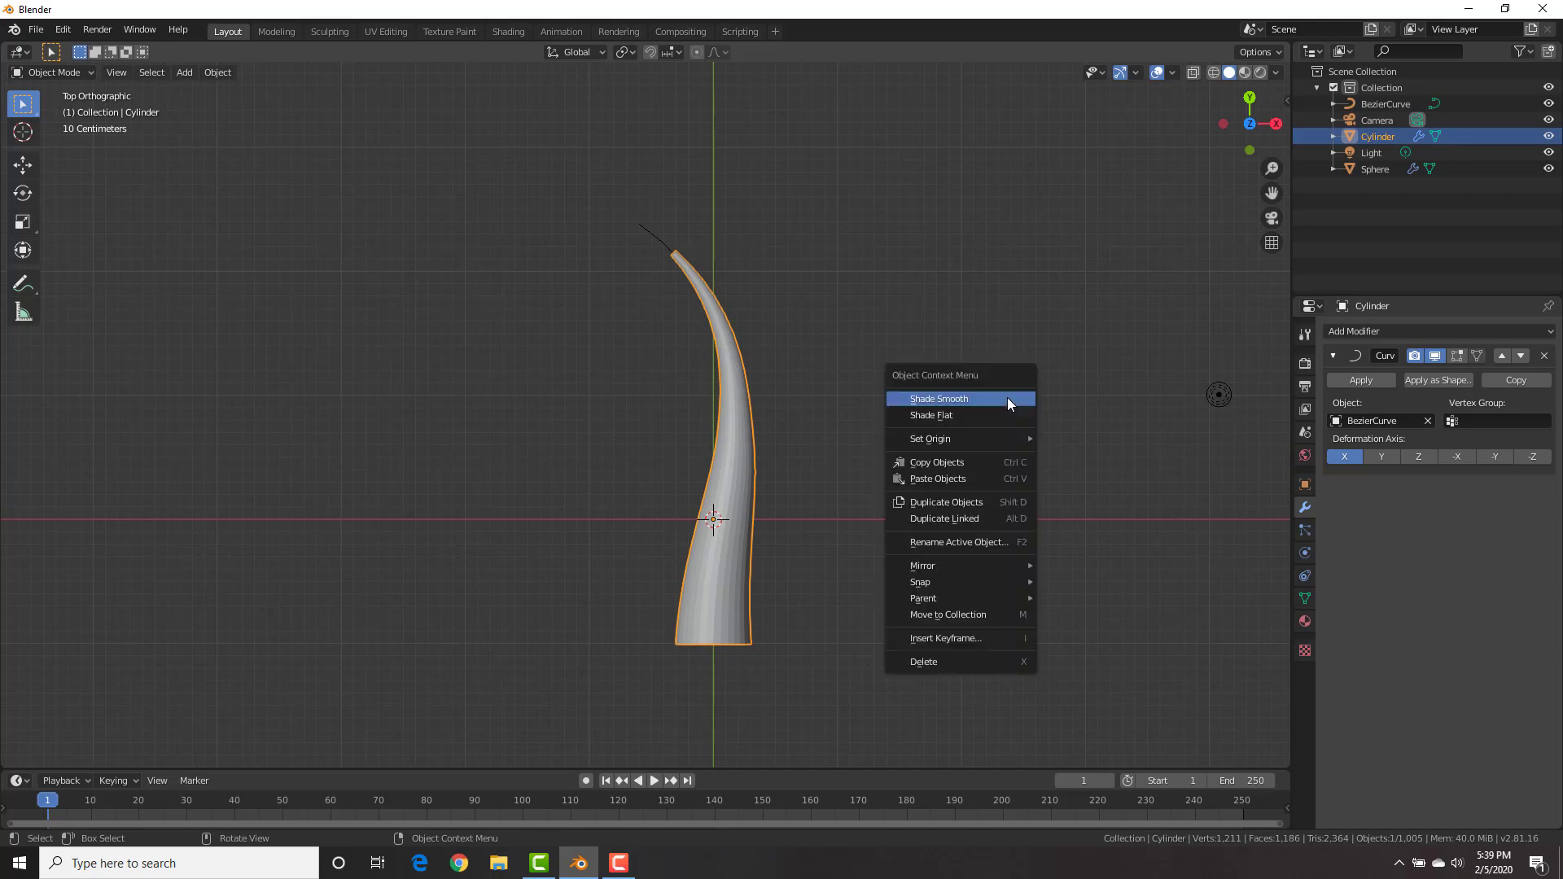
left_click(1008, 397)
middle_click_drag(1050, 353, 749, 384)
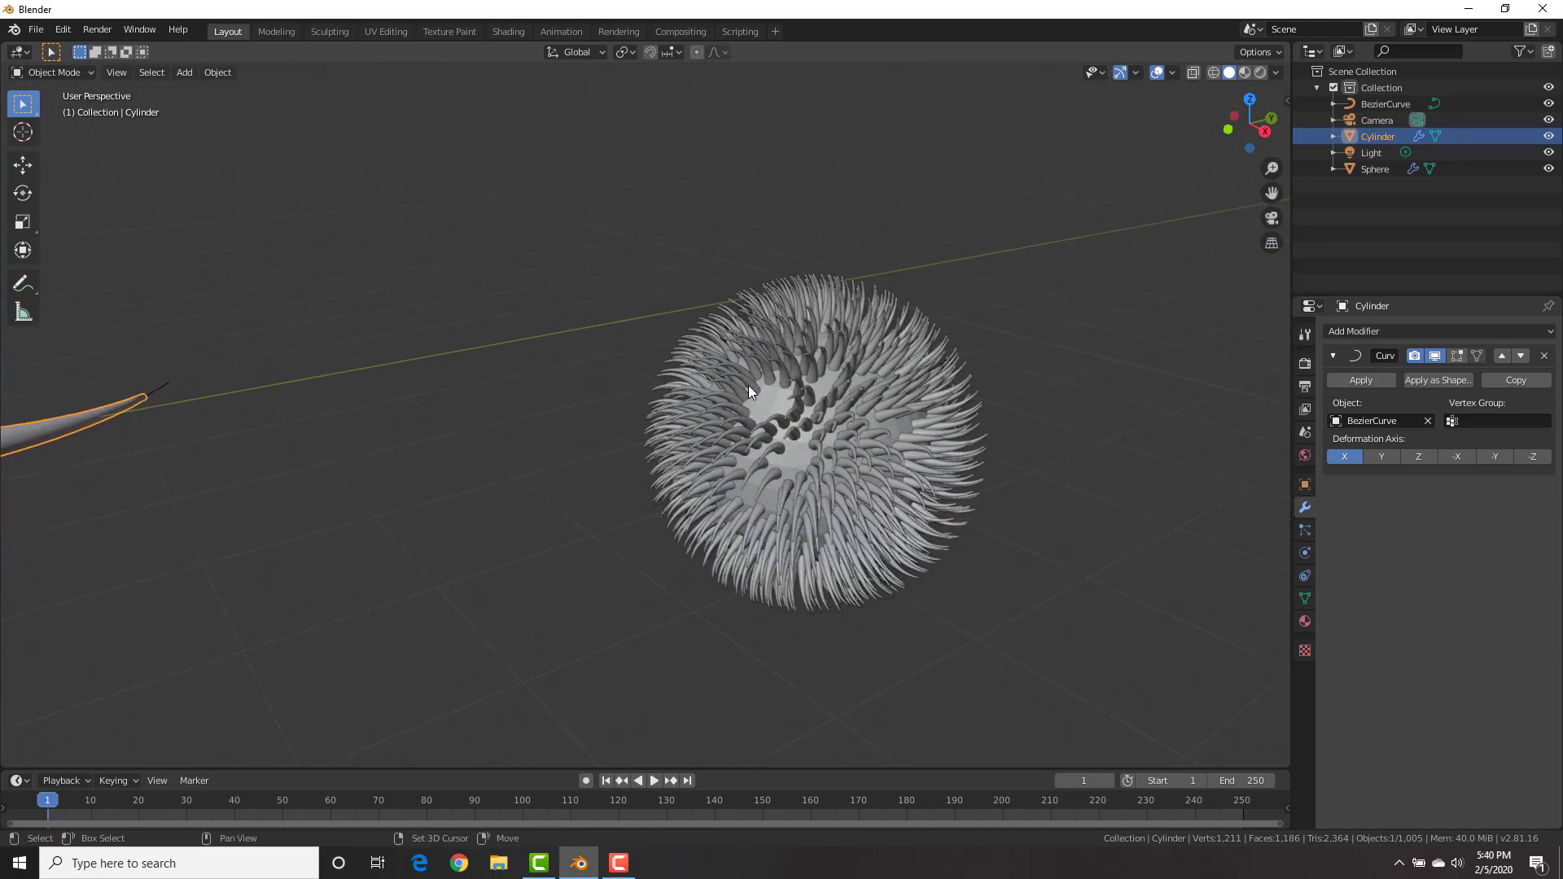
scroll(770, 363, "up", 3)
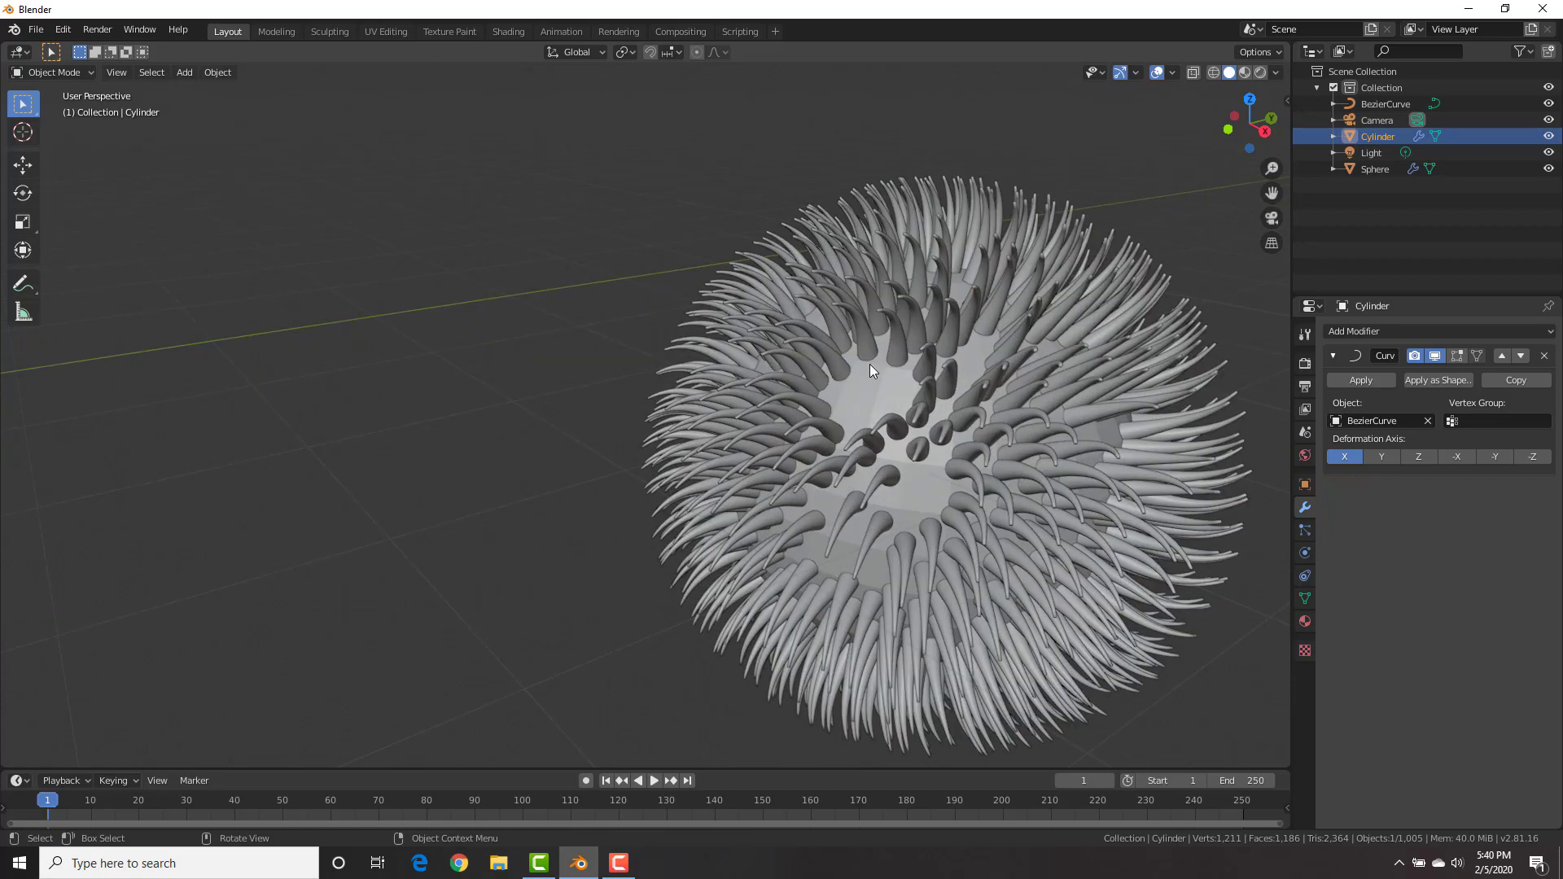
middle_click_drag(869, 364, 827, 376)
middle_click_drag(570, 394, 939, 392, "shift")
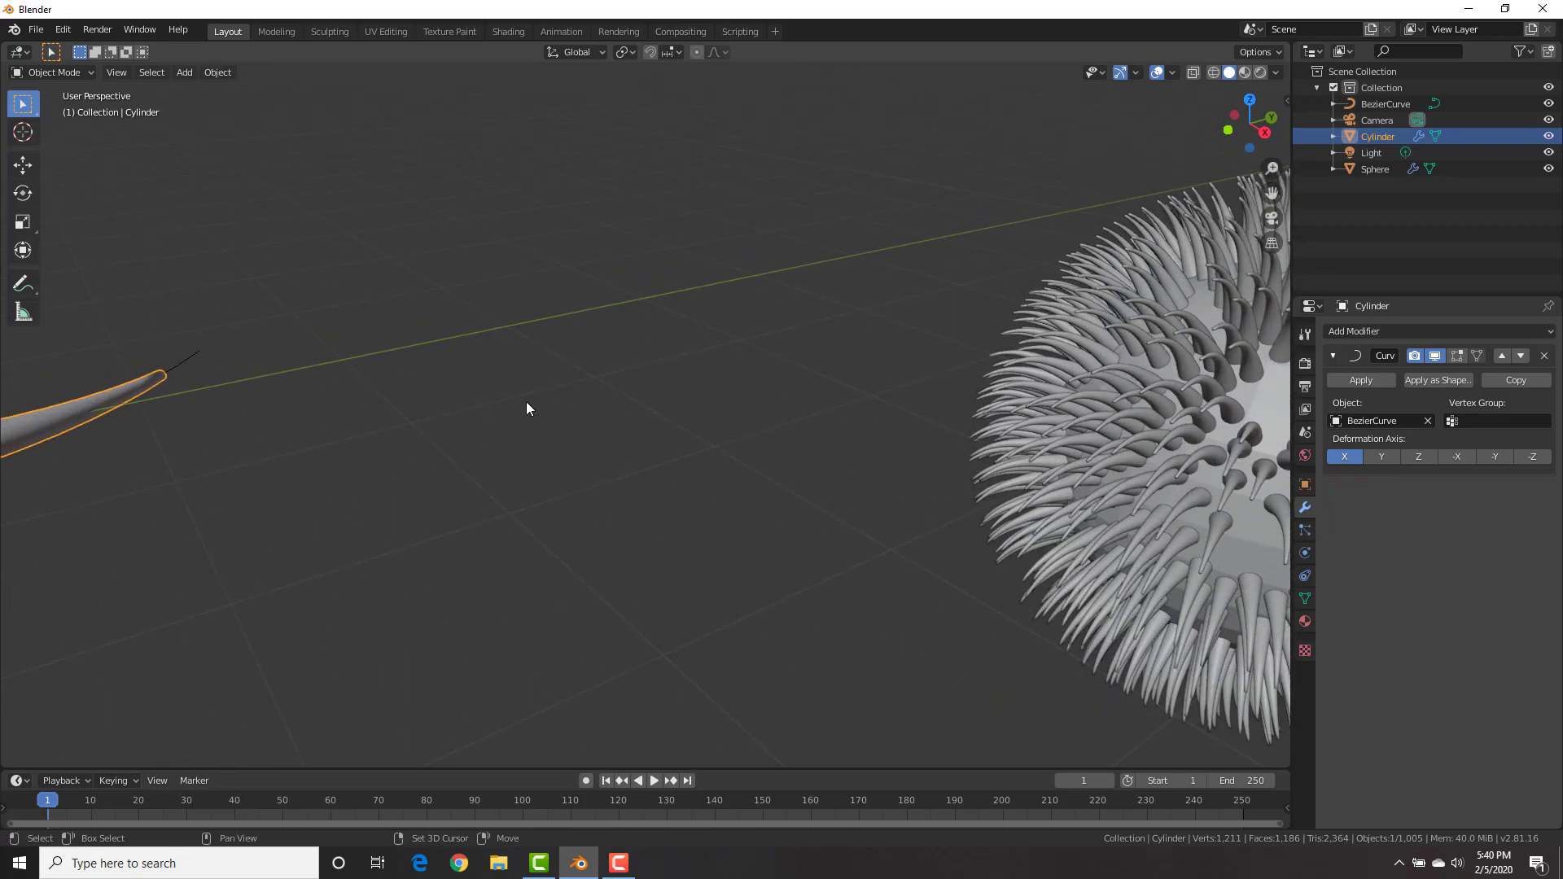
middle_click_drag(526, 402, 634, 385, "shift")
scroll(682, 359, "down", 2)
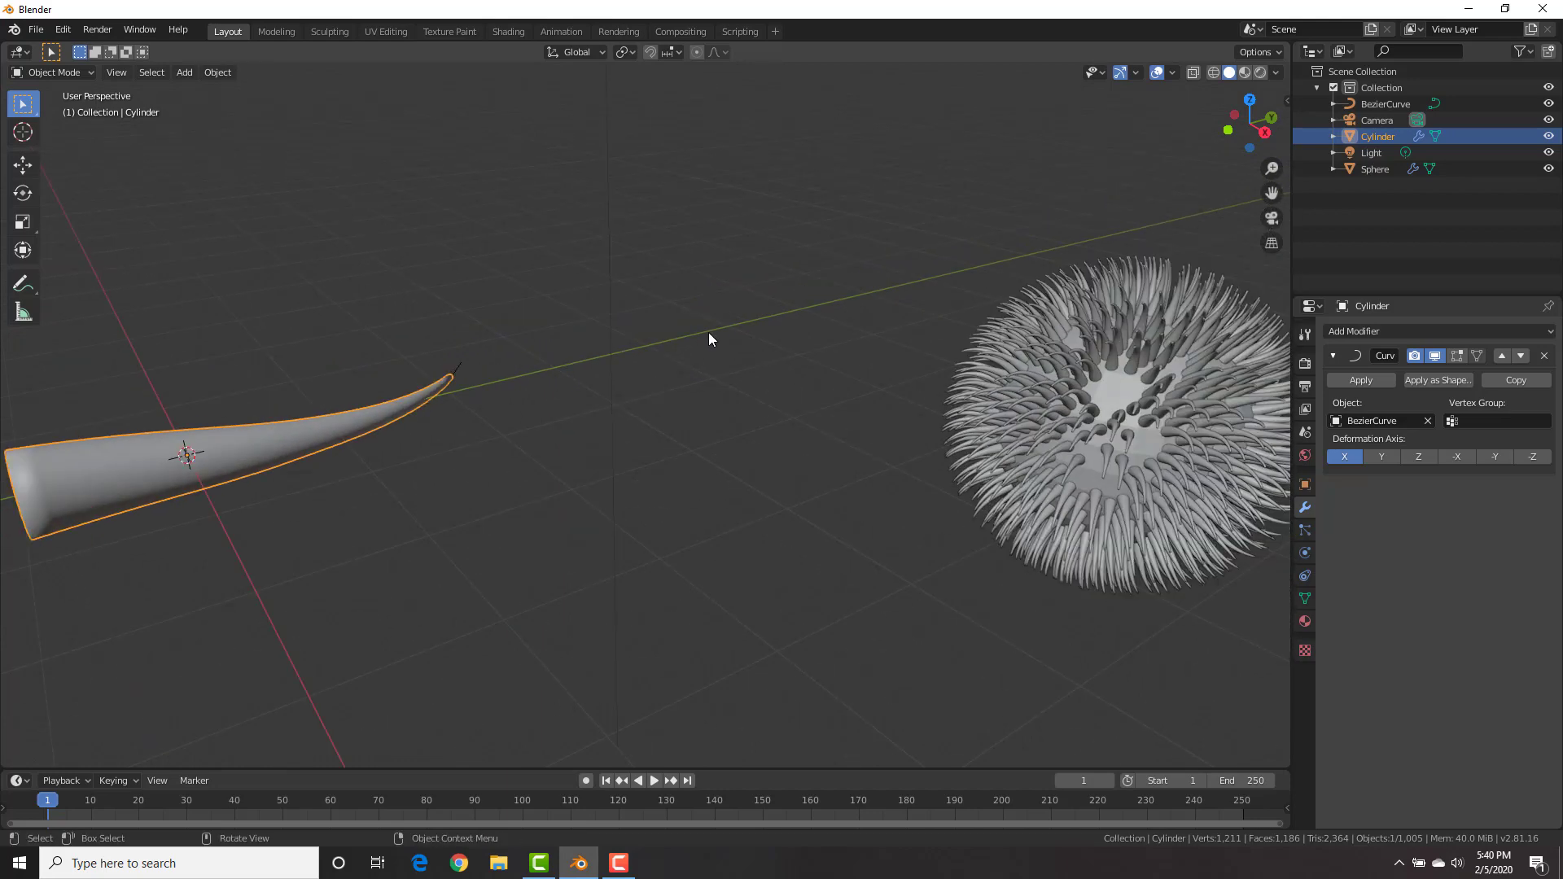
Switch to top view and pan the horn into the centre
key("KP_7")
middle_click_drag(578, 576, 544, 390, "shift")
middle_click_drag(506, 521, 551, 336, "shift")
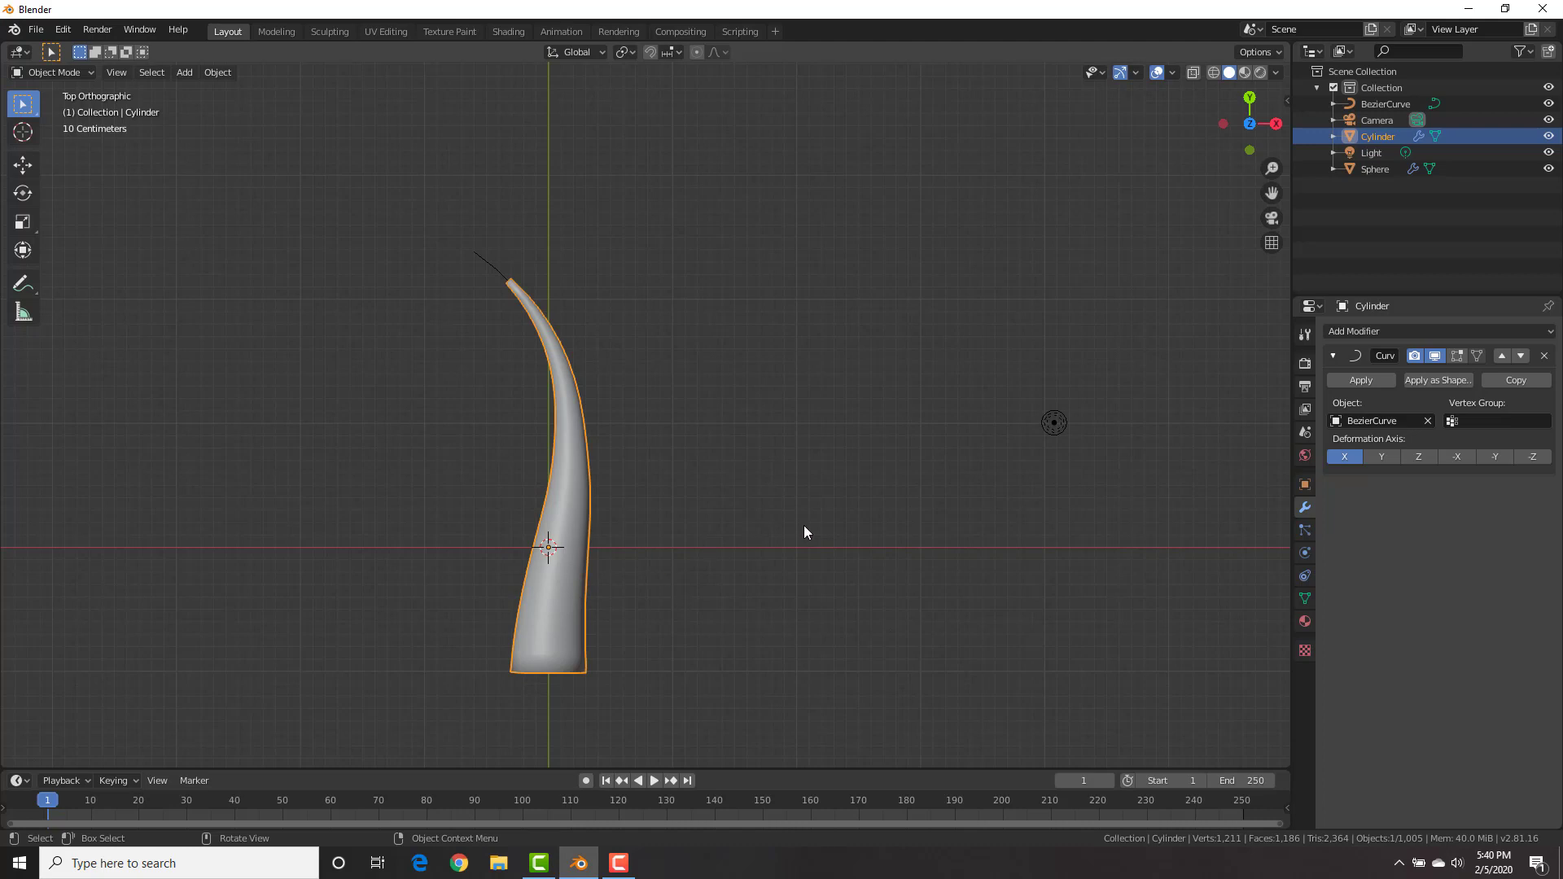
key("s")
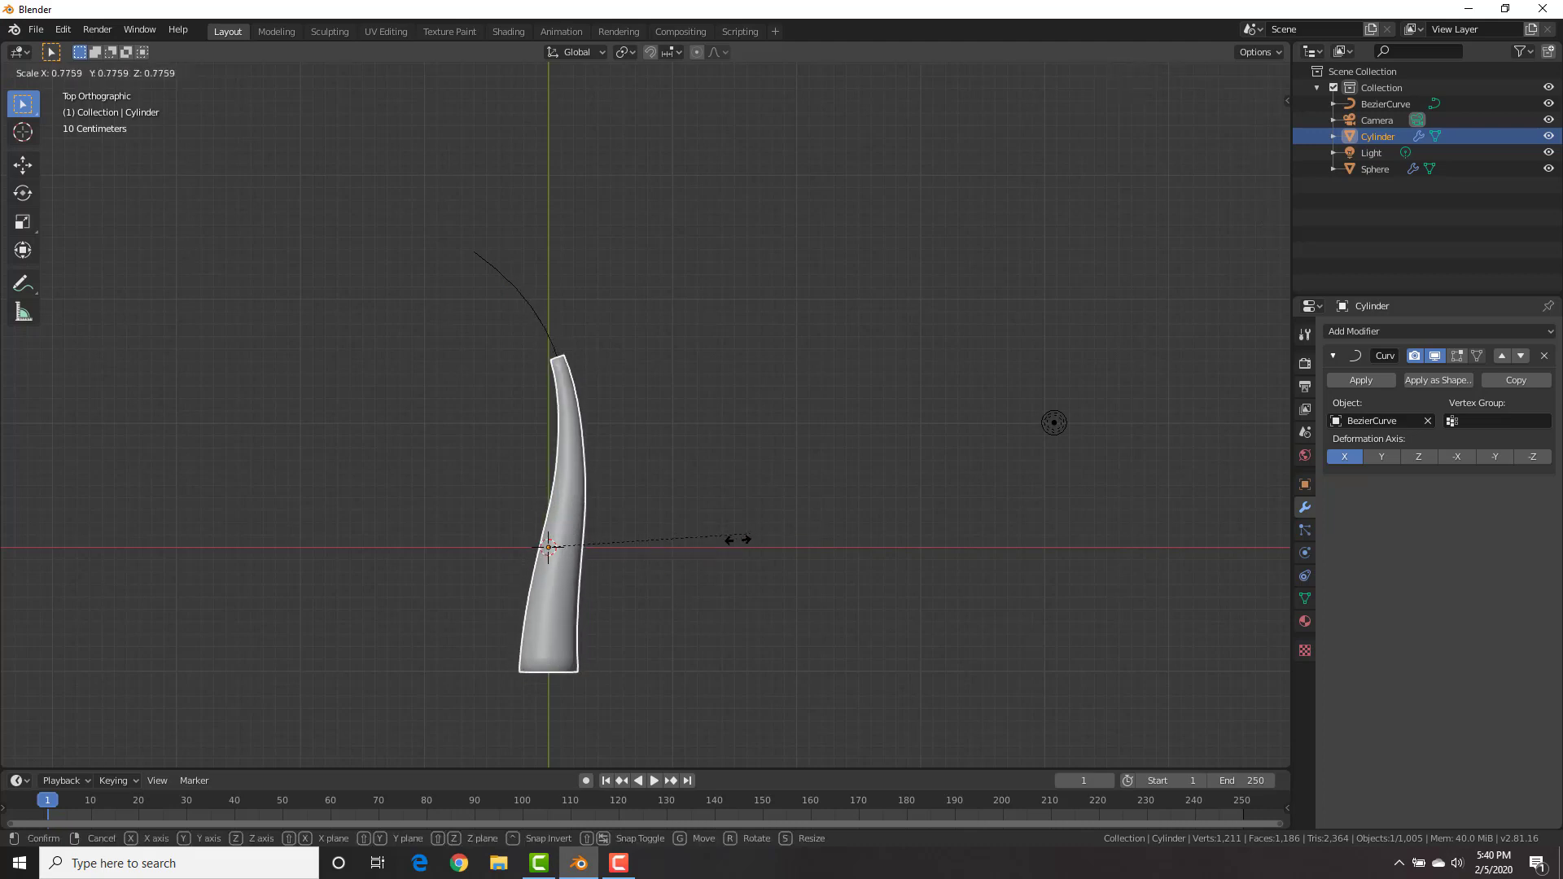
left_click(688, 569)
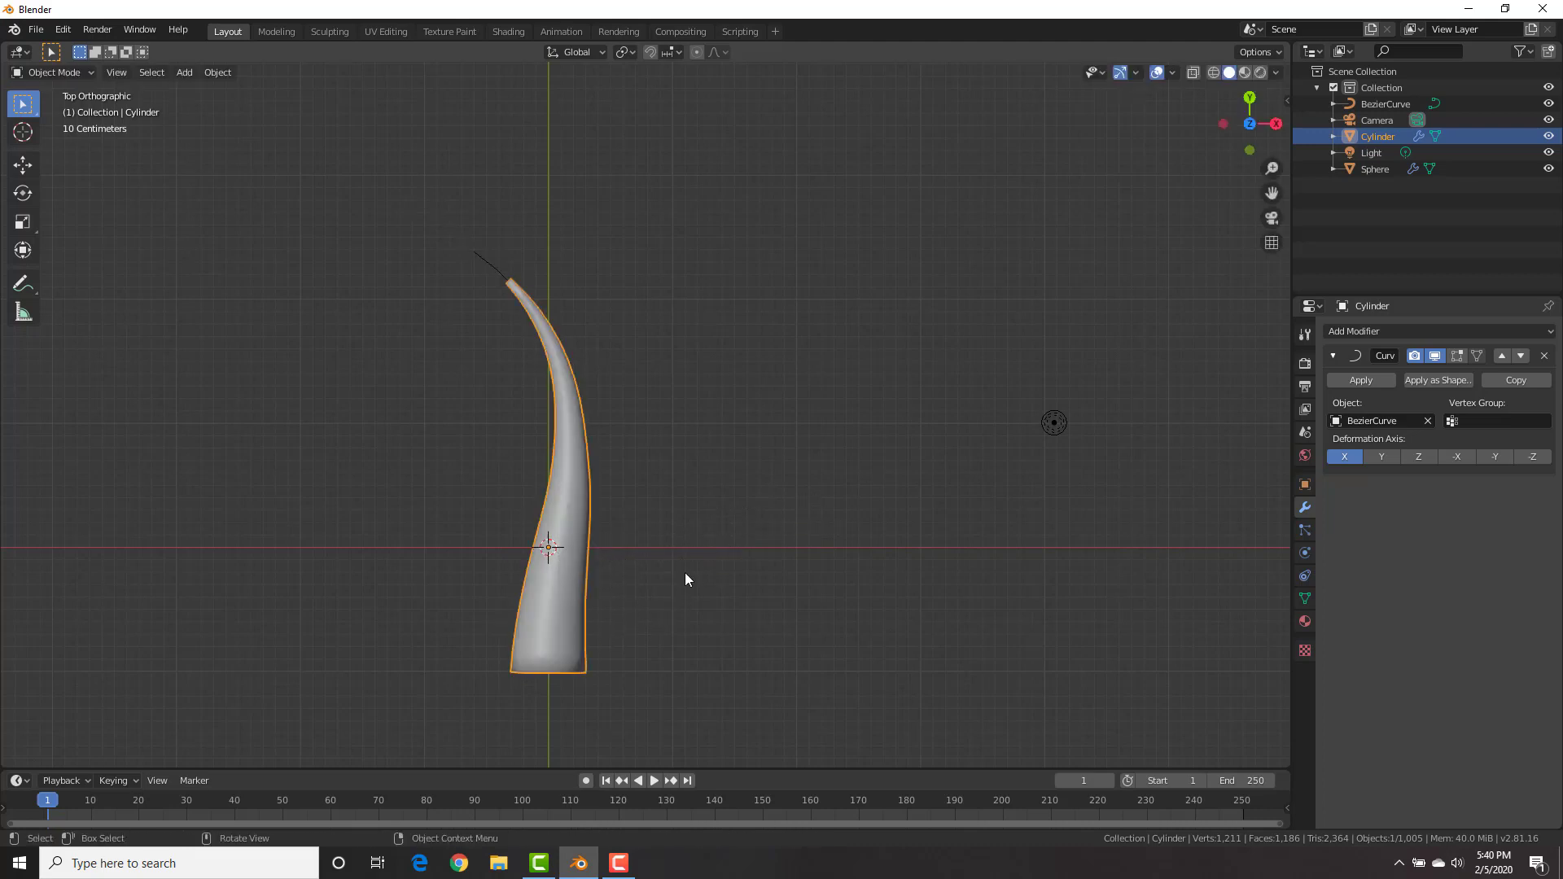
key("s")
key("y")
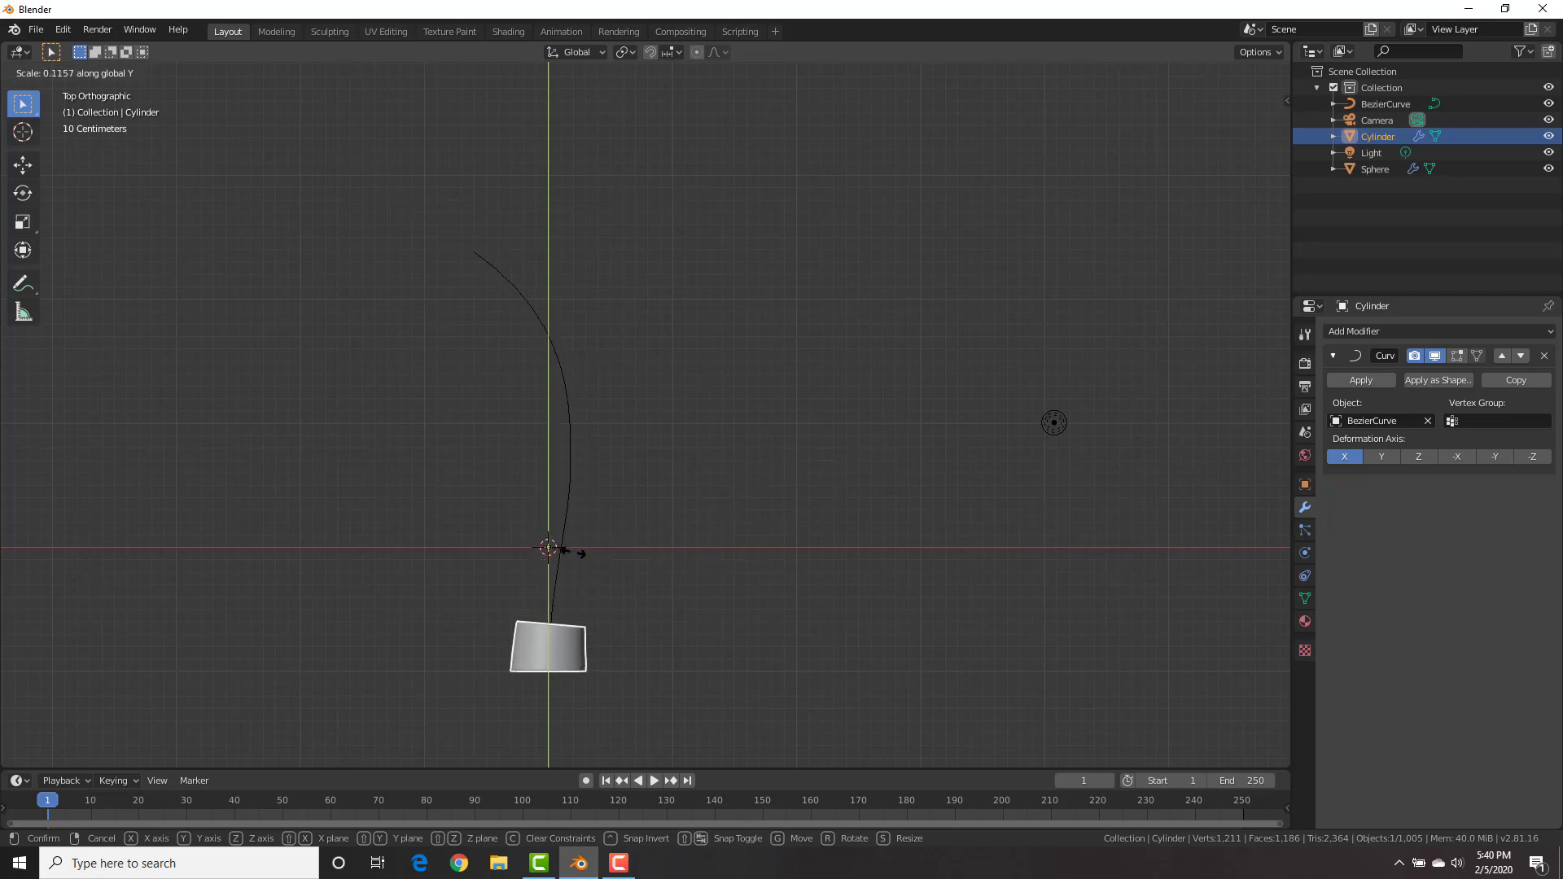
left_click(601, 513)
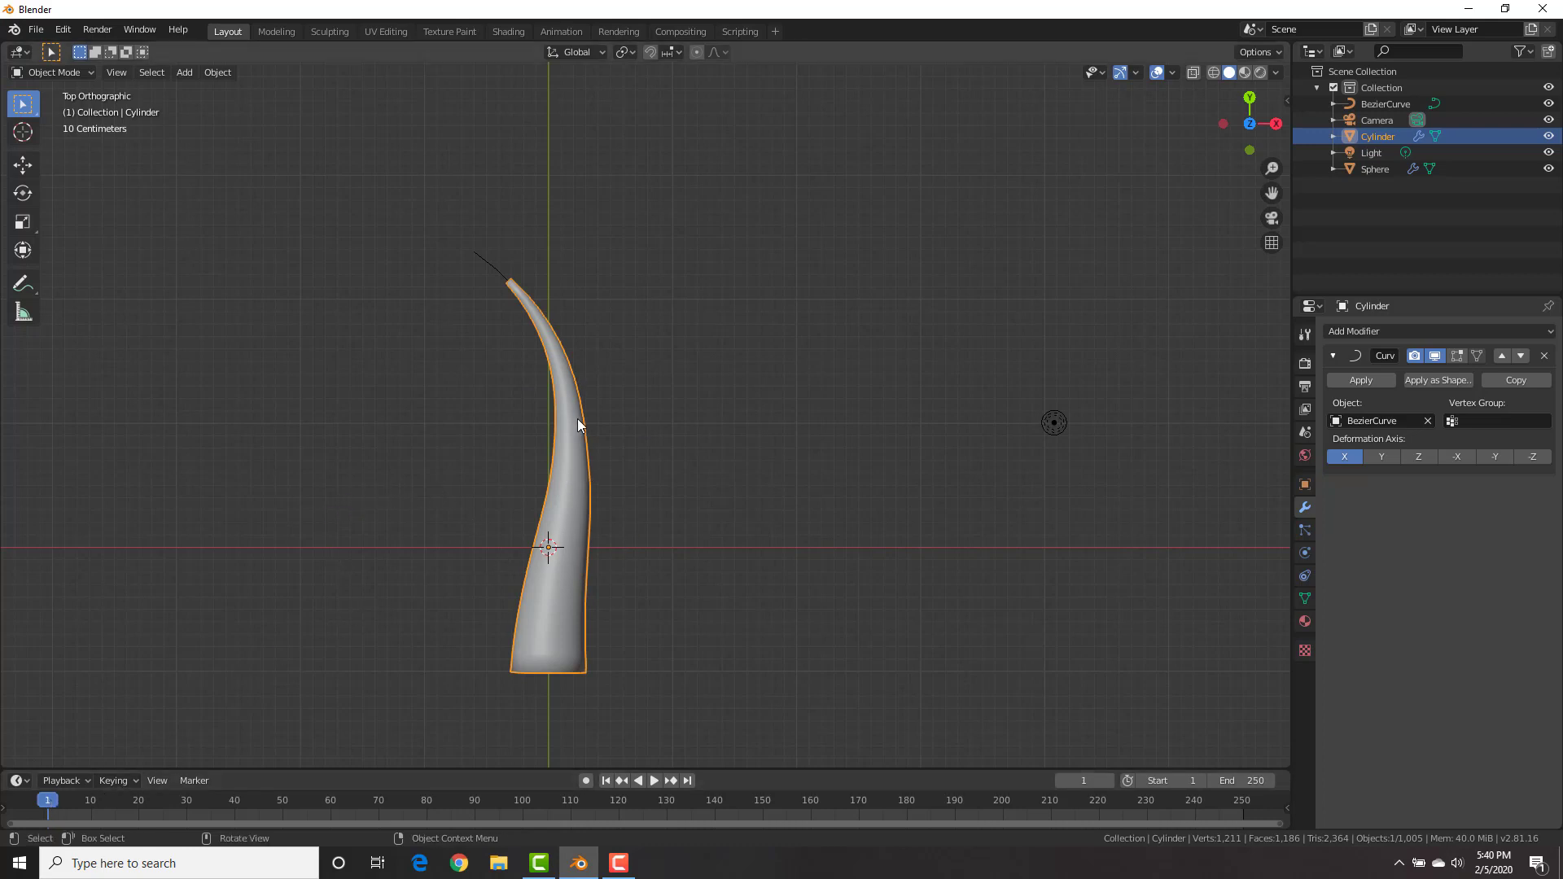
key("i")
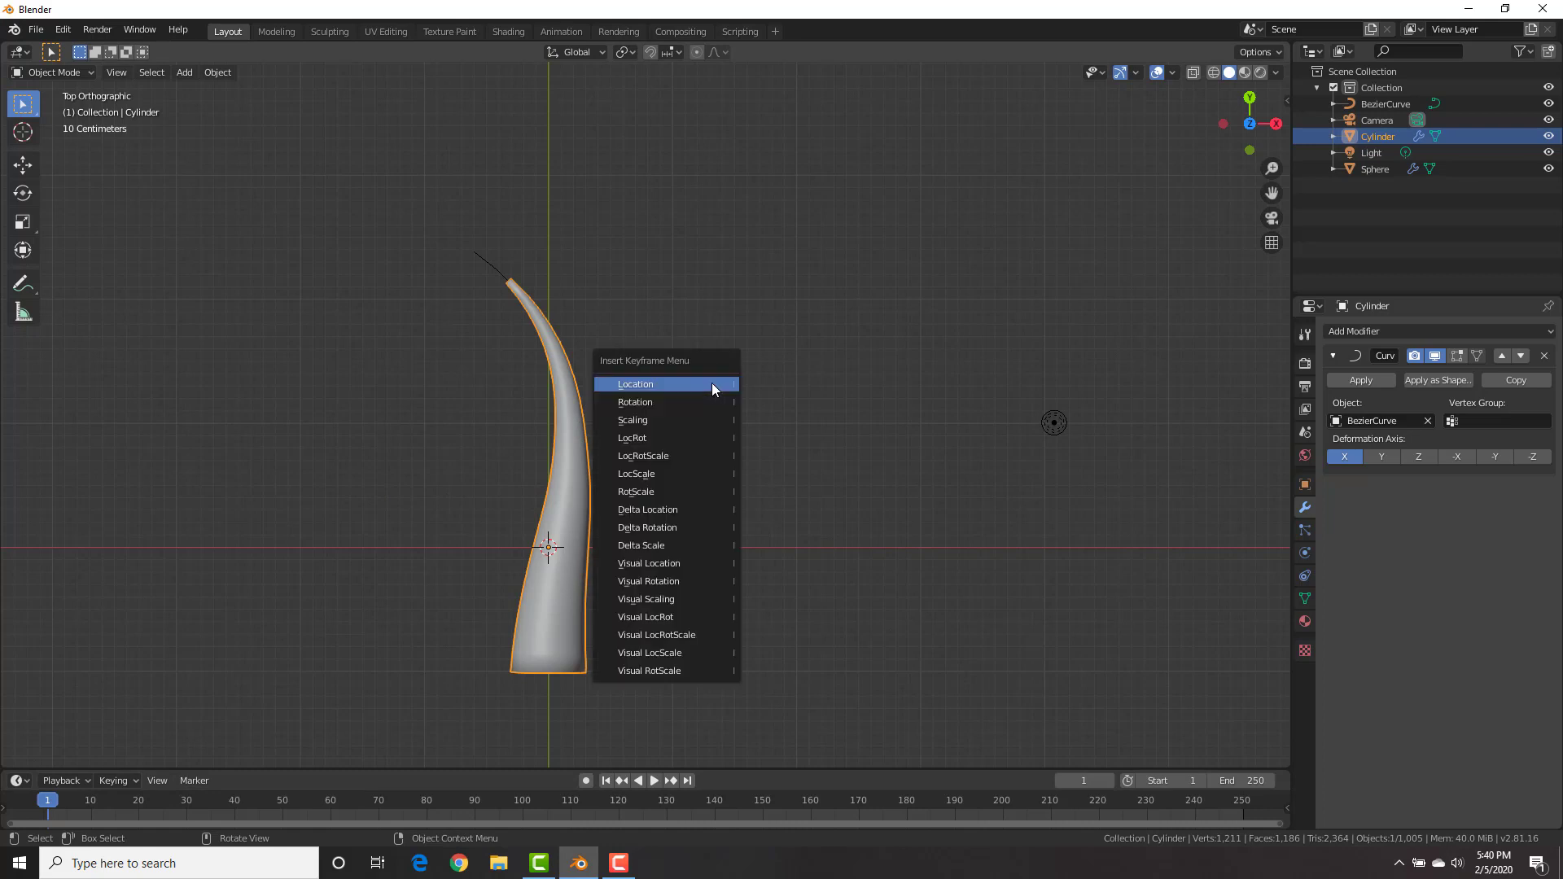
Keyframe the horn's scale at frame 1 and preview the playback
left_click(679, 421)
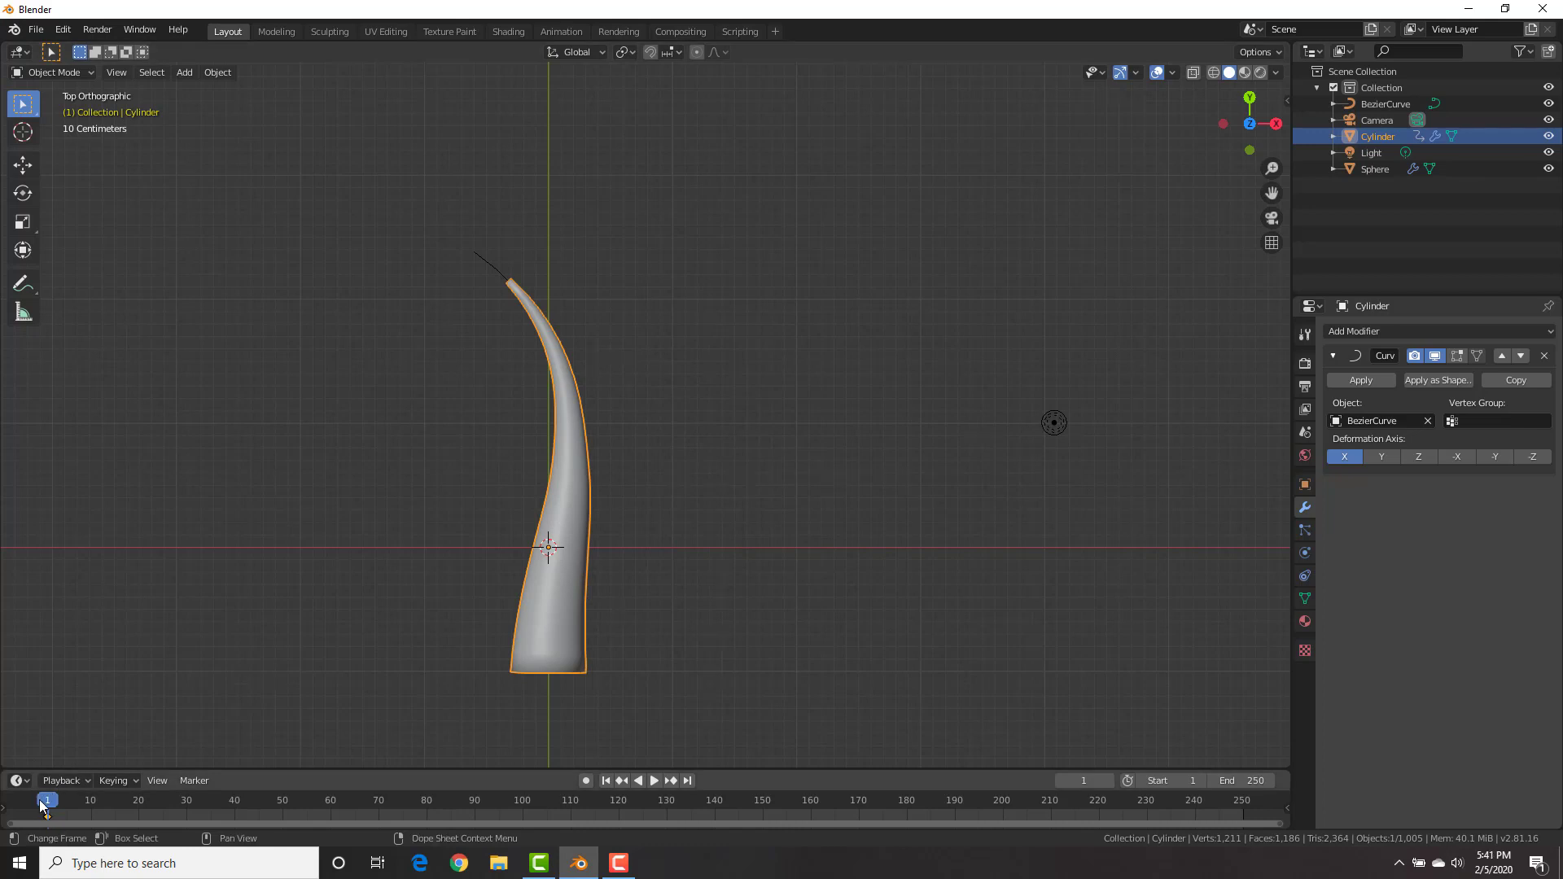
key("space")
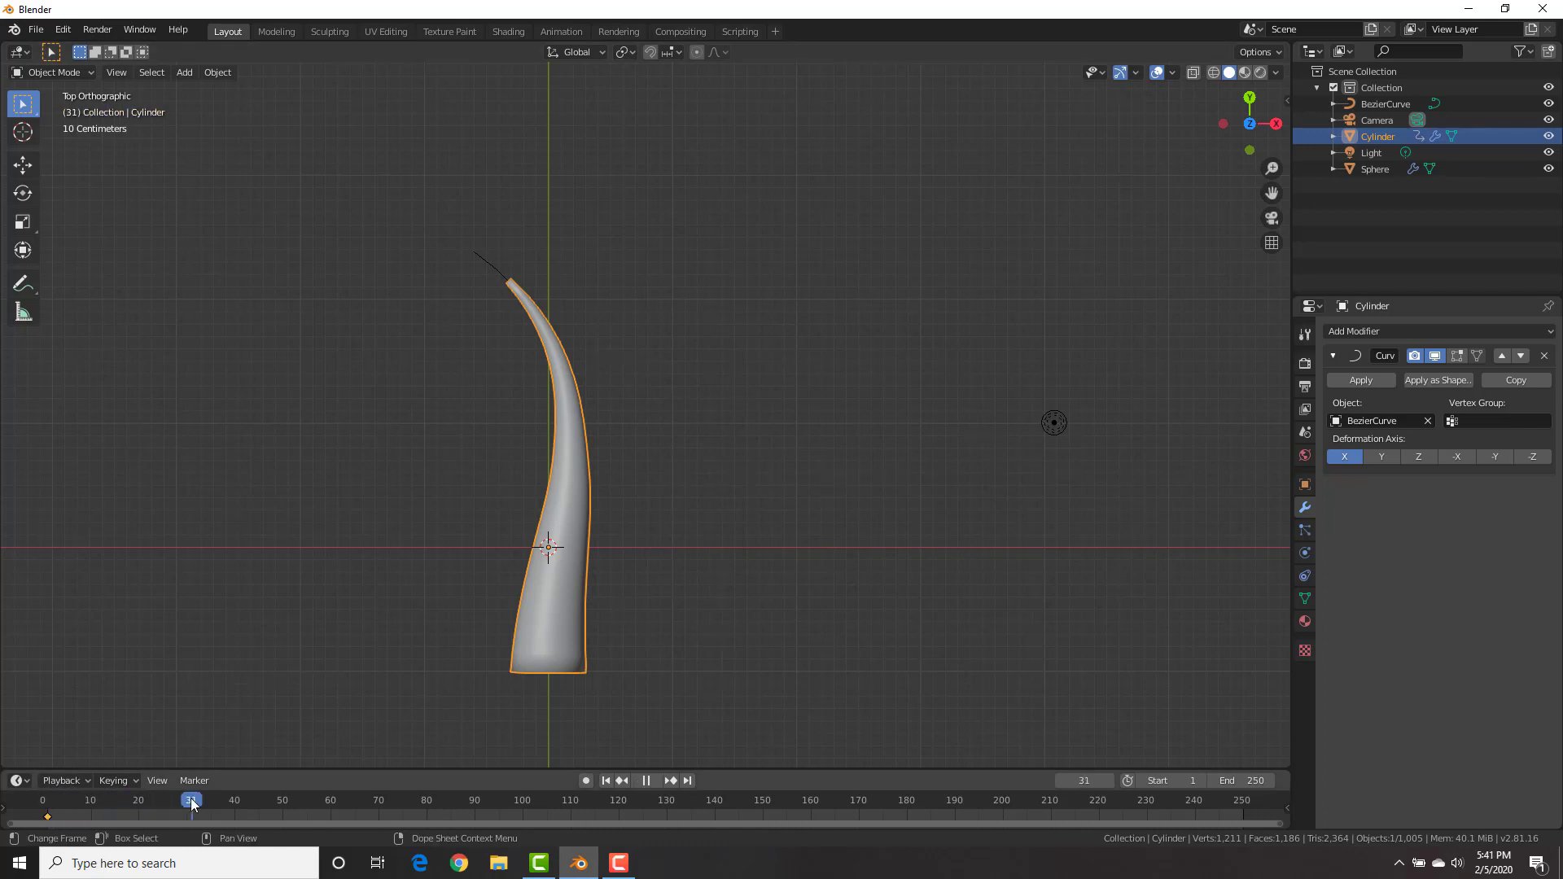
key("space")
At frame 30, scale the cylinder to 0 on Y and keyframe its scaling
left_click(186, 804)
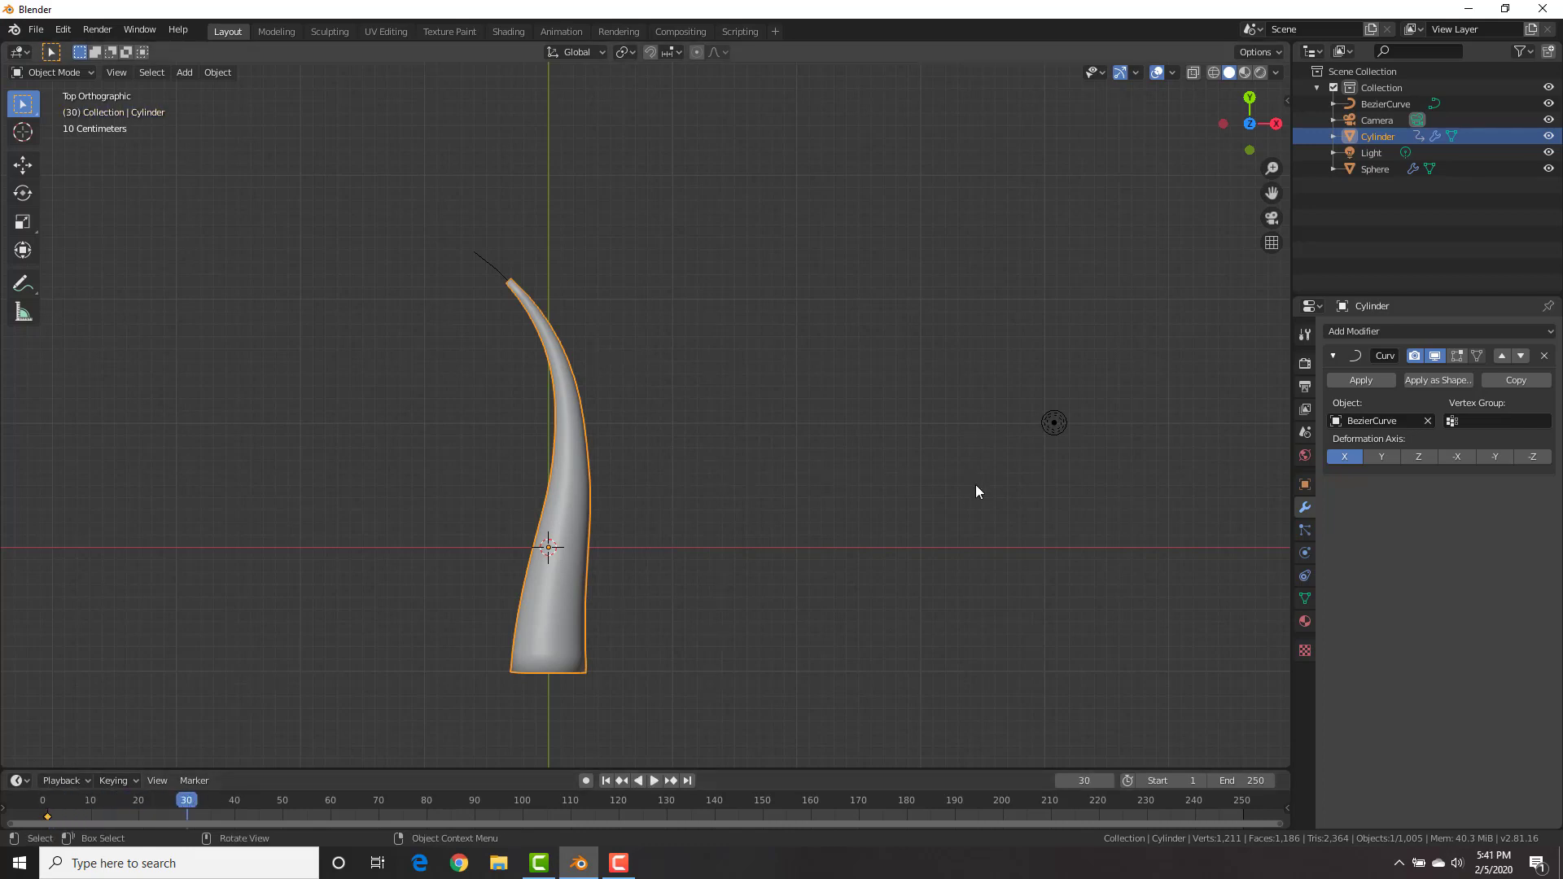
key("s")
key("y")
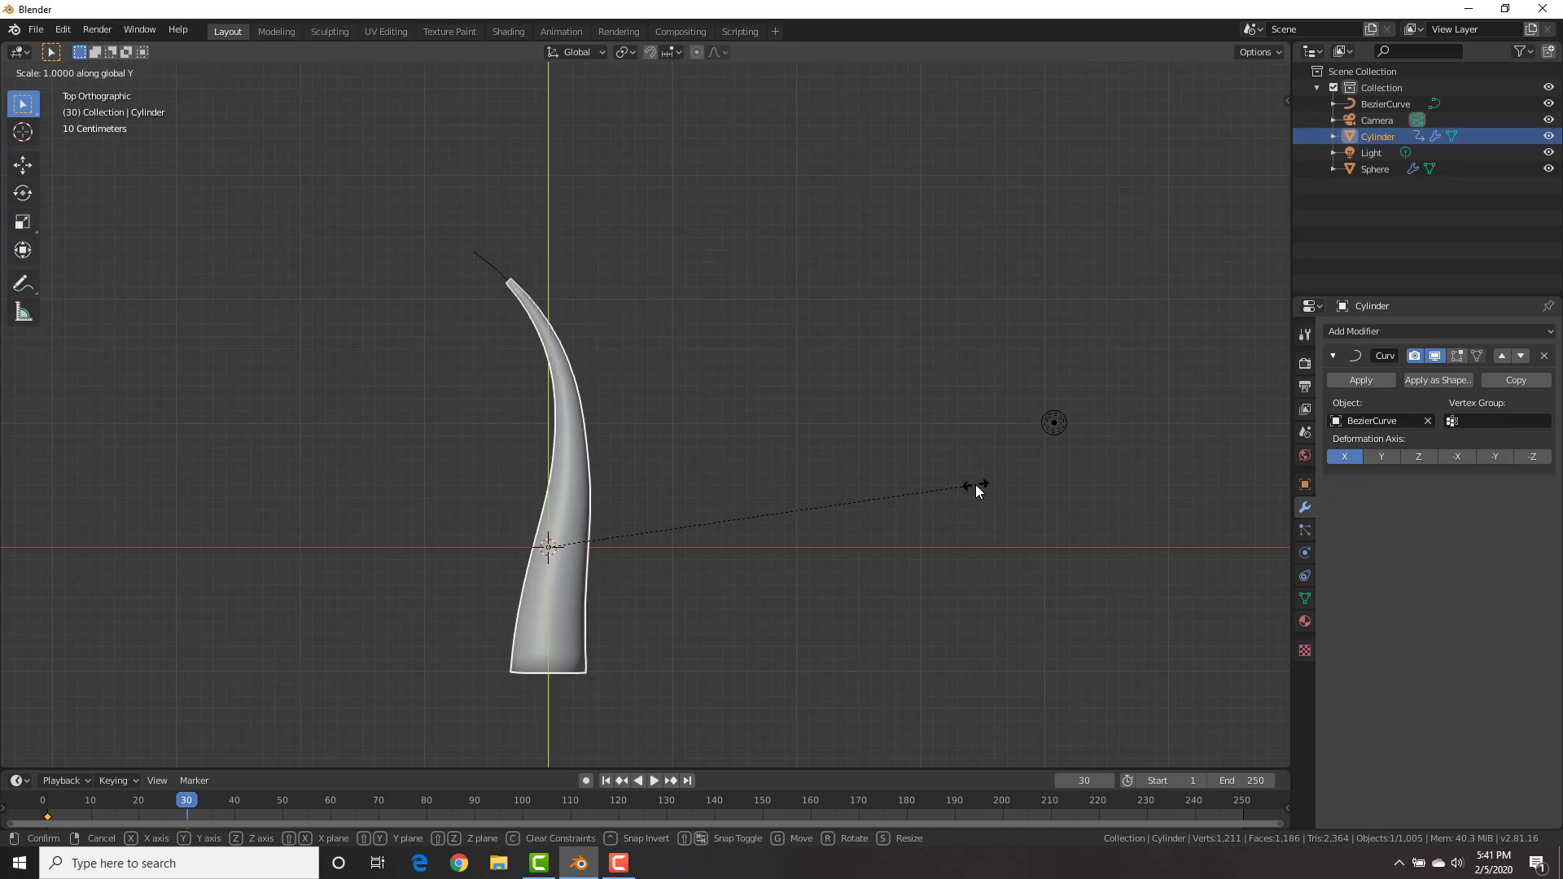
type("0")
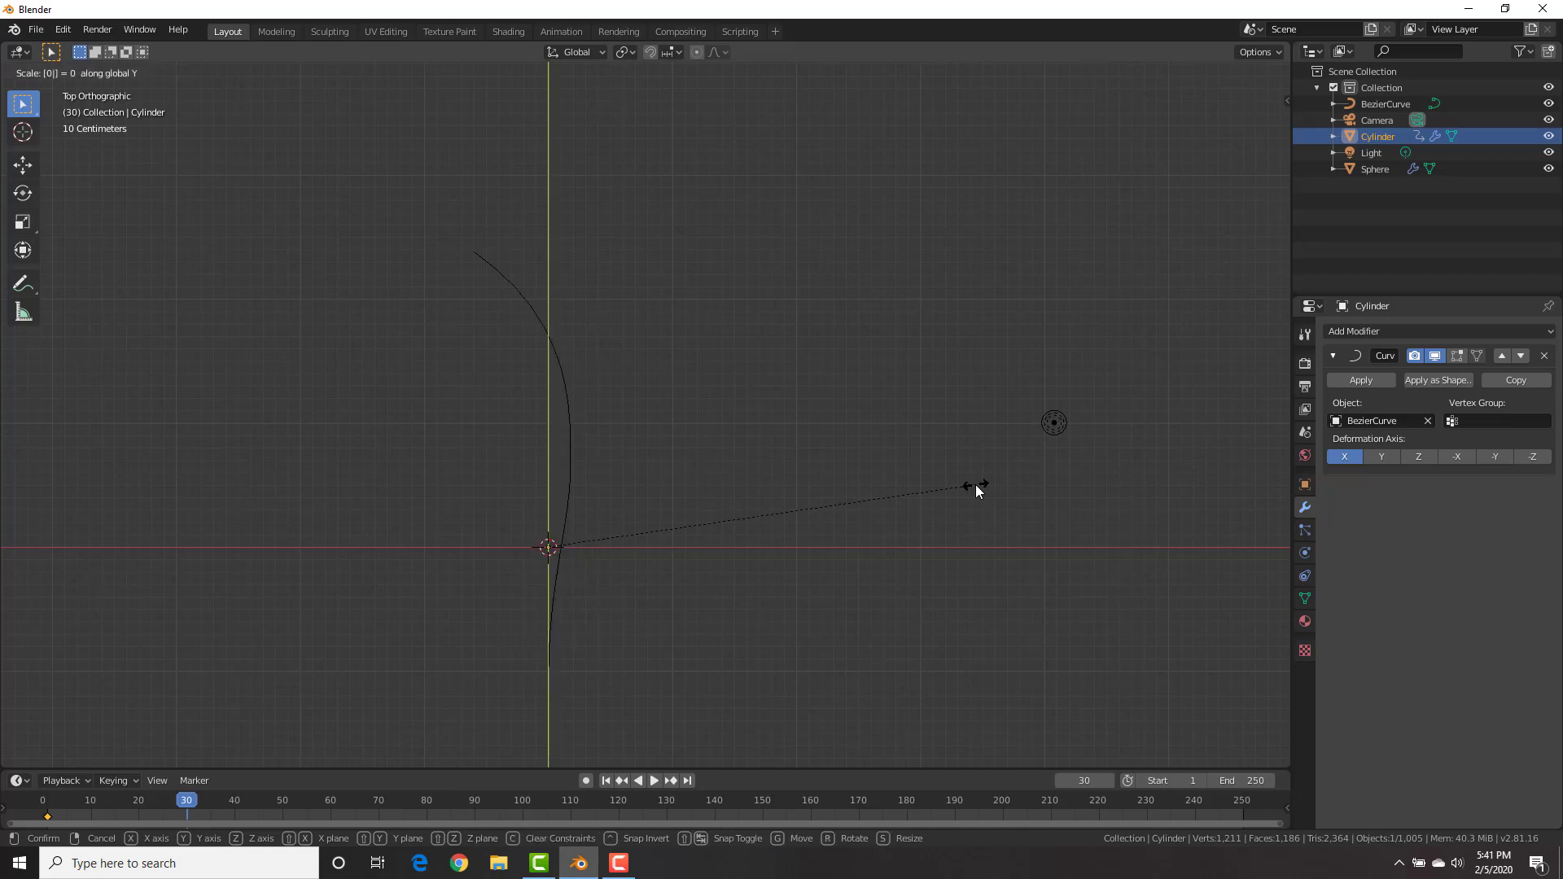
key("Return")
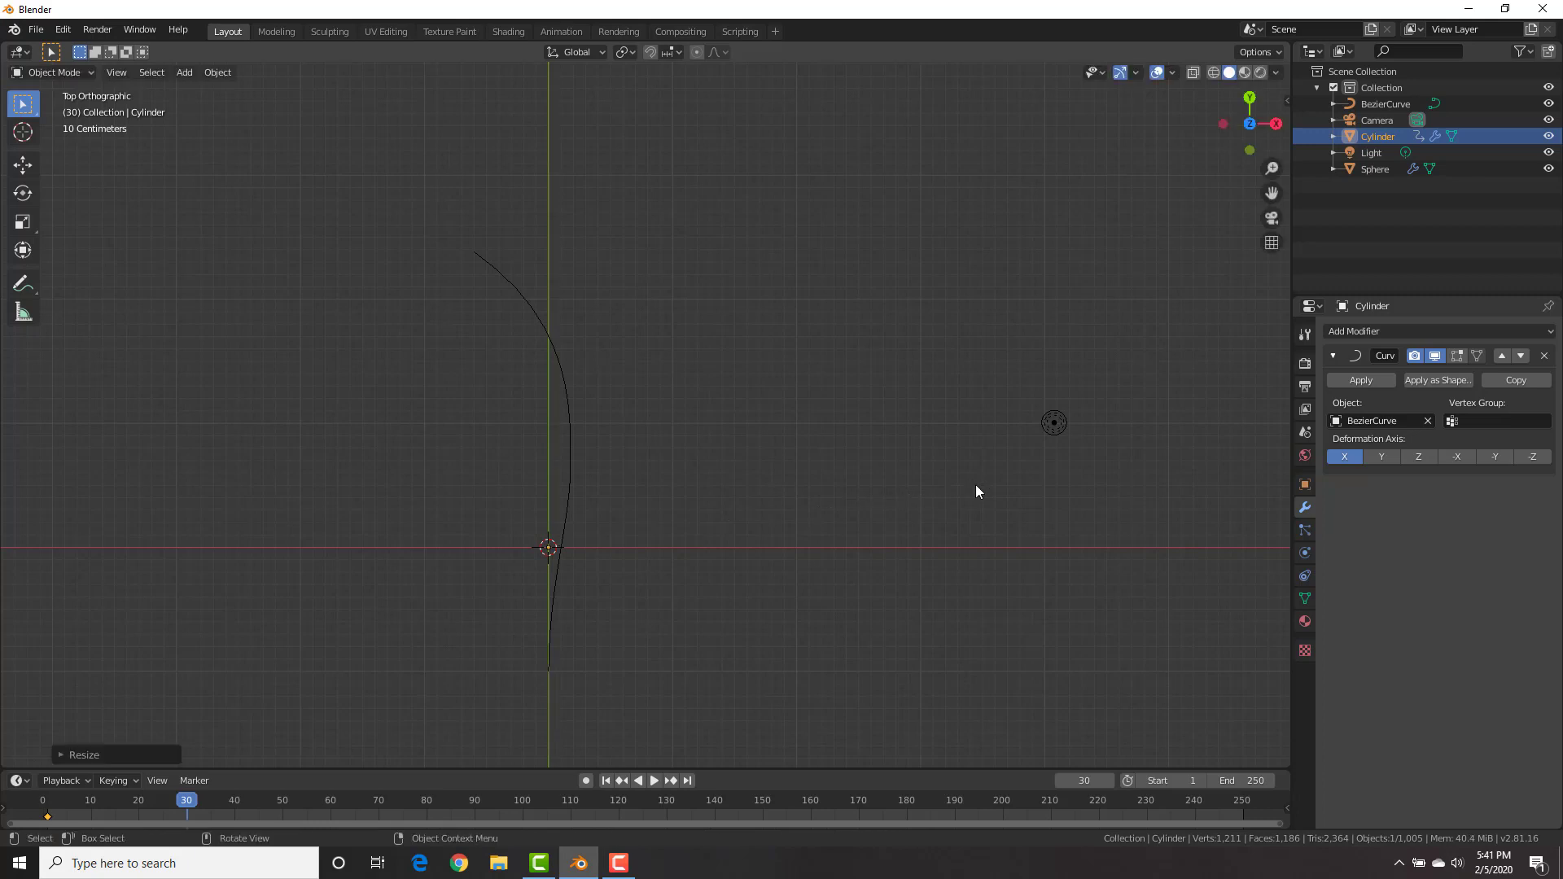
key("i")
left_click(975, 486)
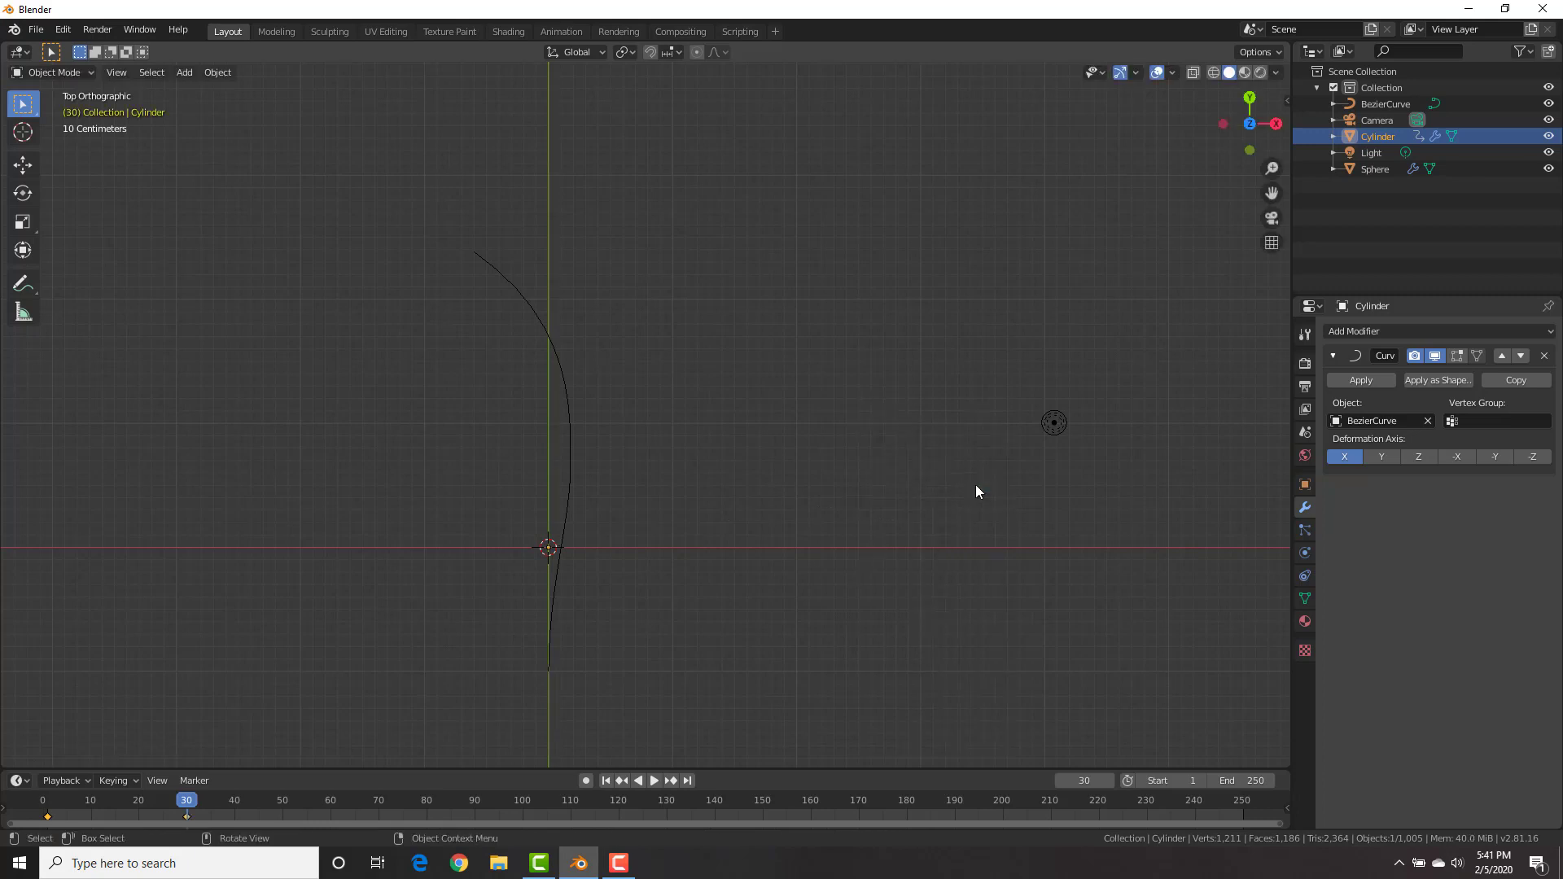
Play the animation to preview the horn collapsing, then stop
key("shift")
key("space")
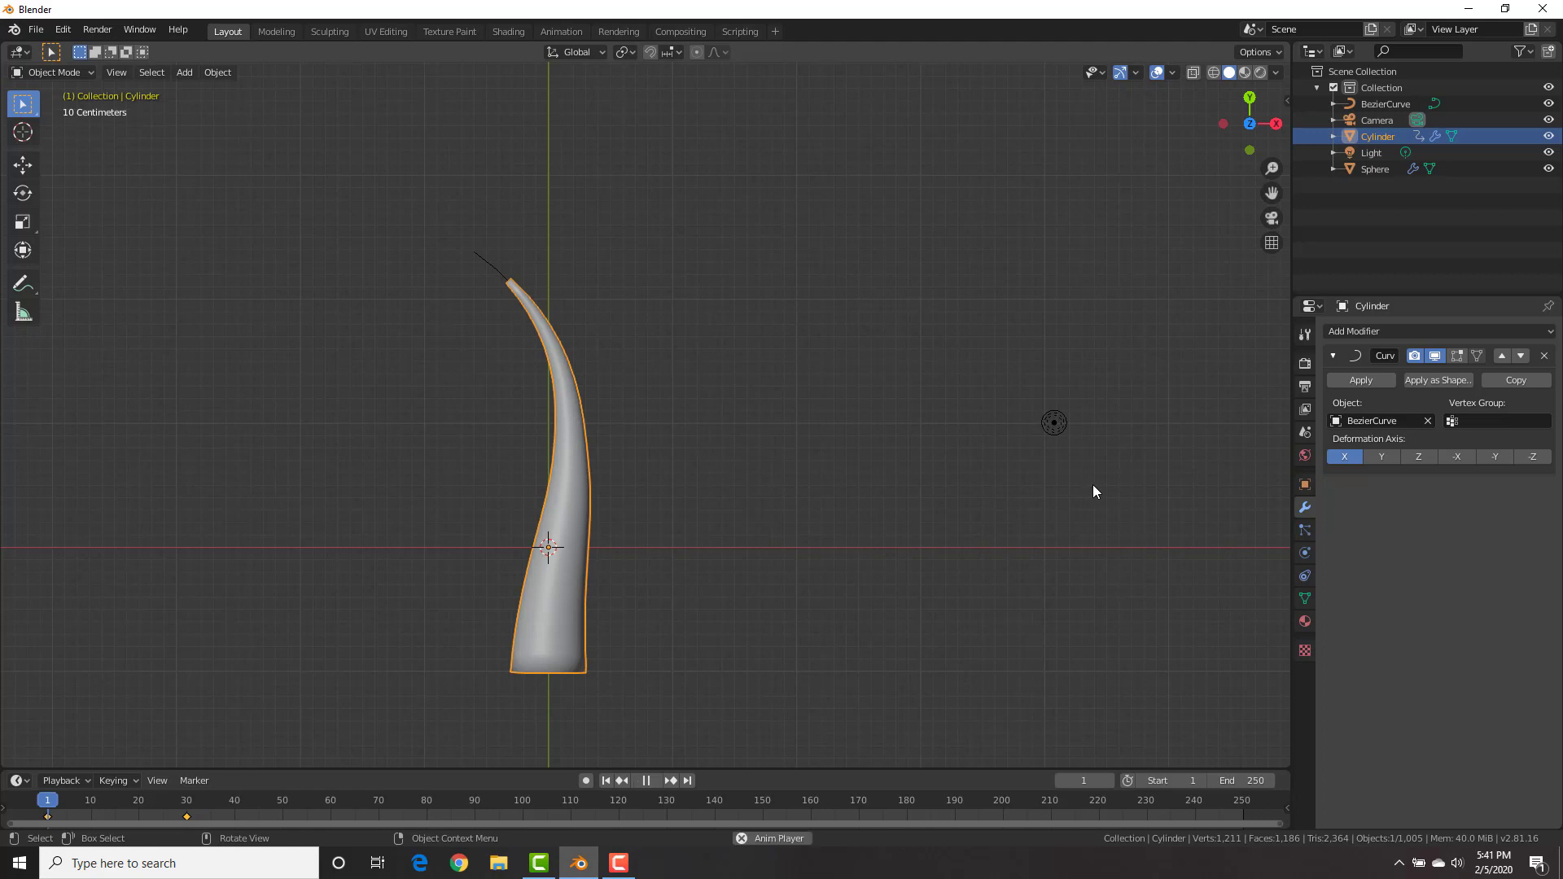
key("space")
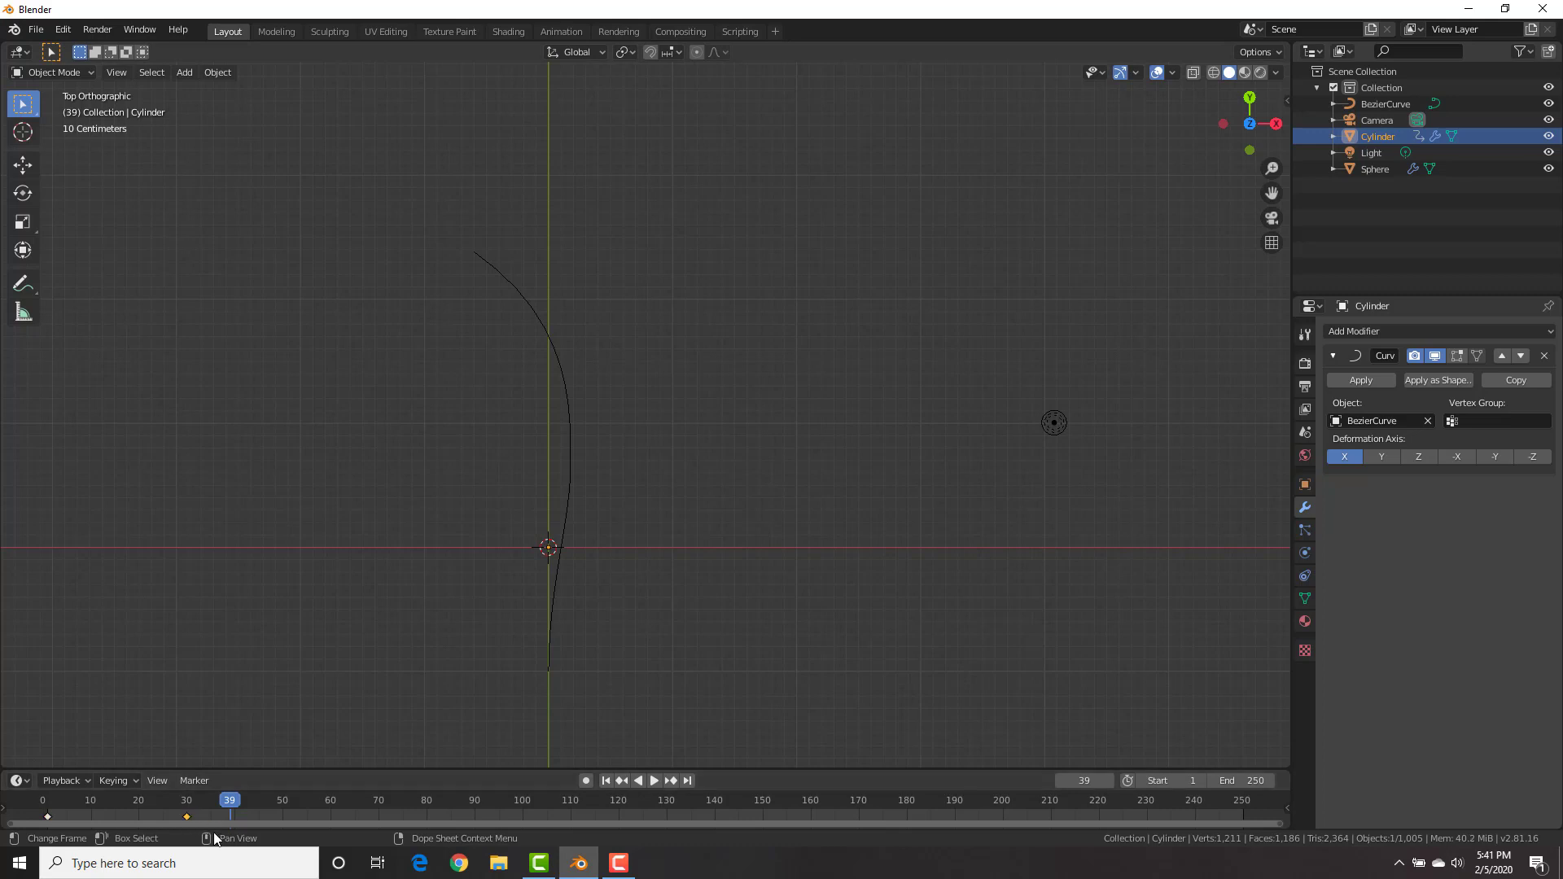
Move the flat keyframe to frame 1 and full size to frame 30, then replay
key("g")
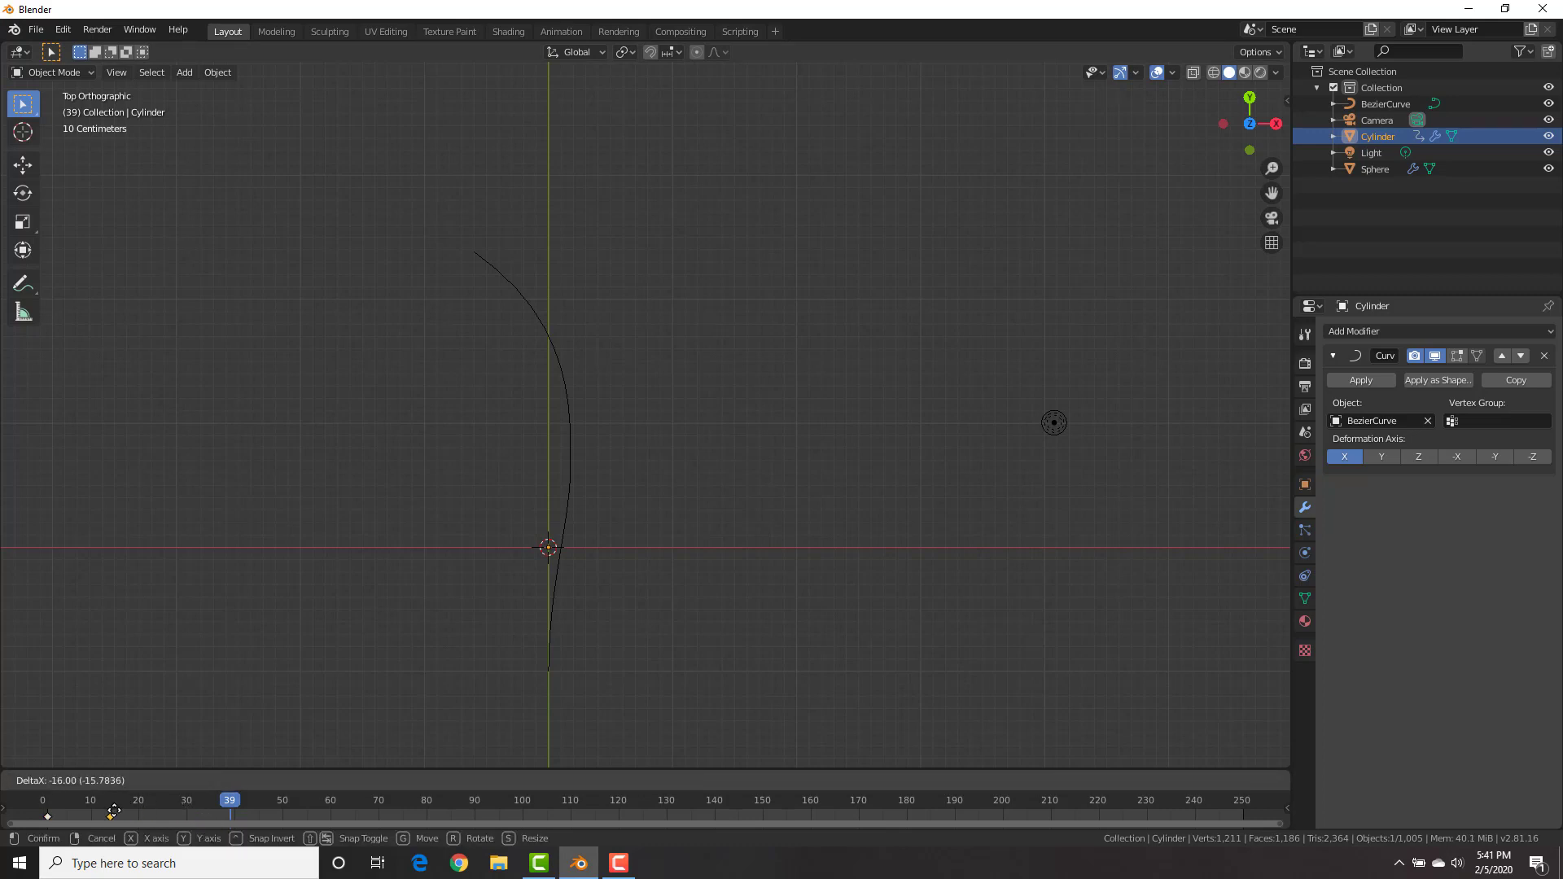
left_click(89, 815)
left_click(47, 817)
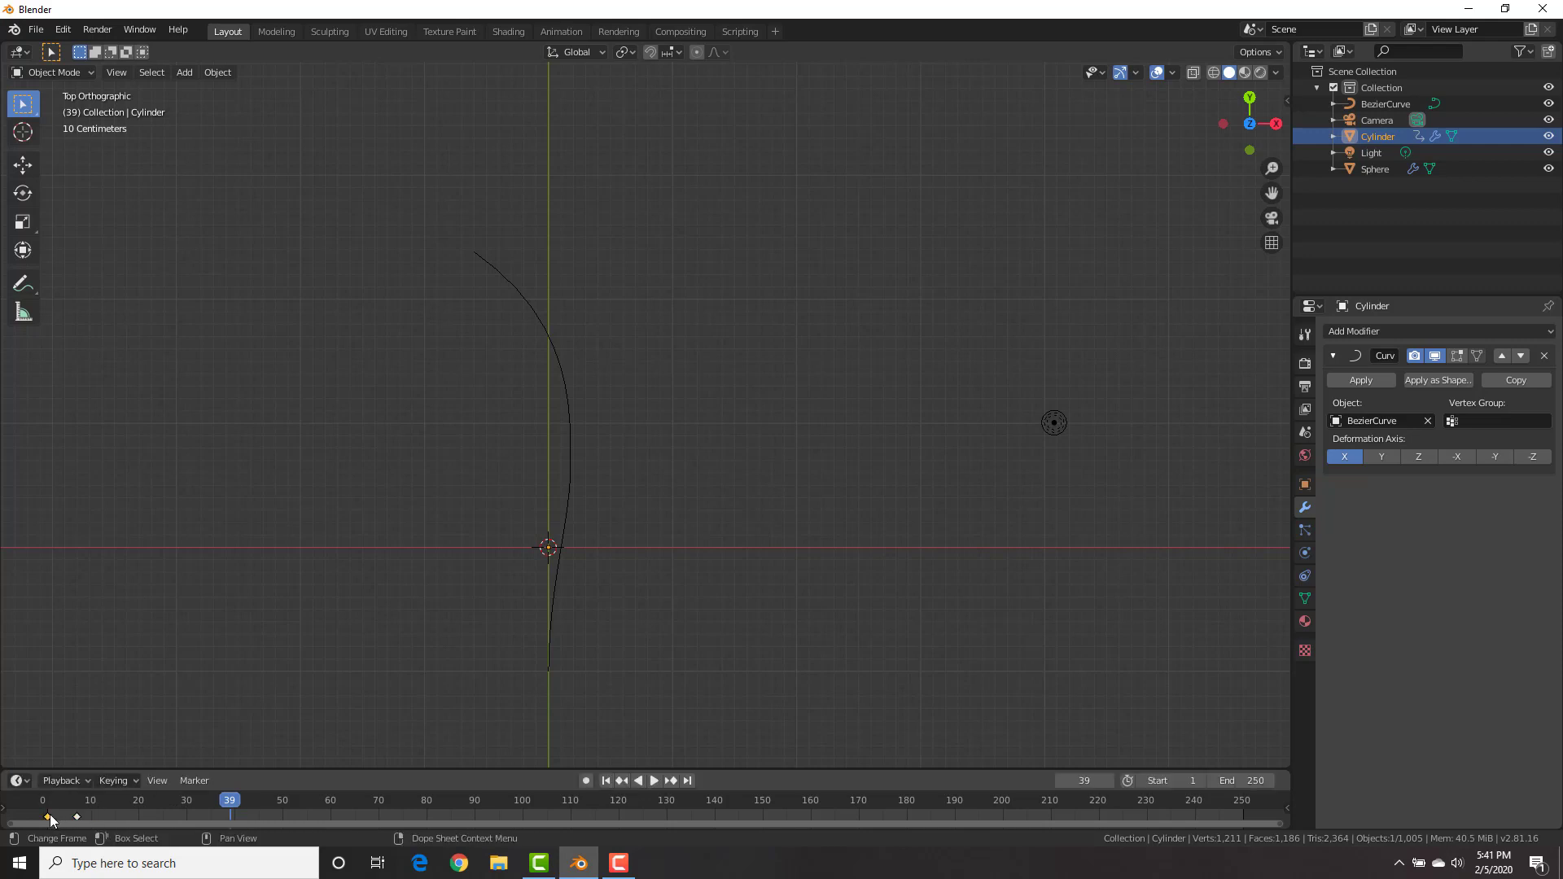
key("g")
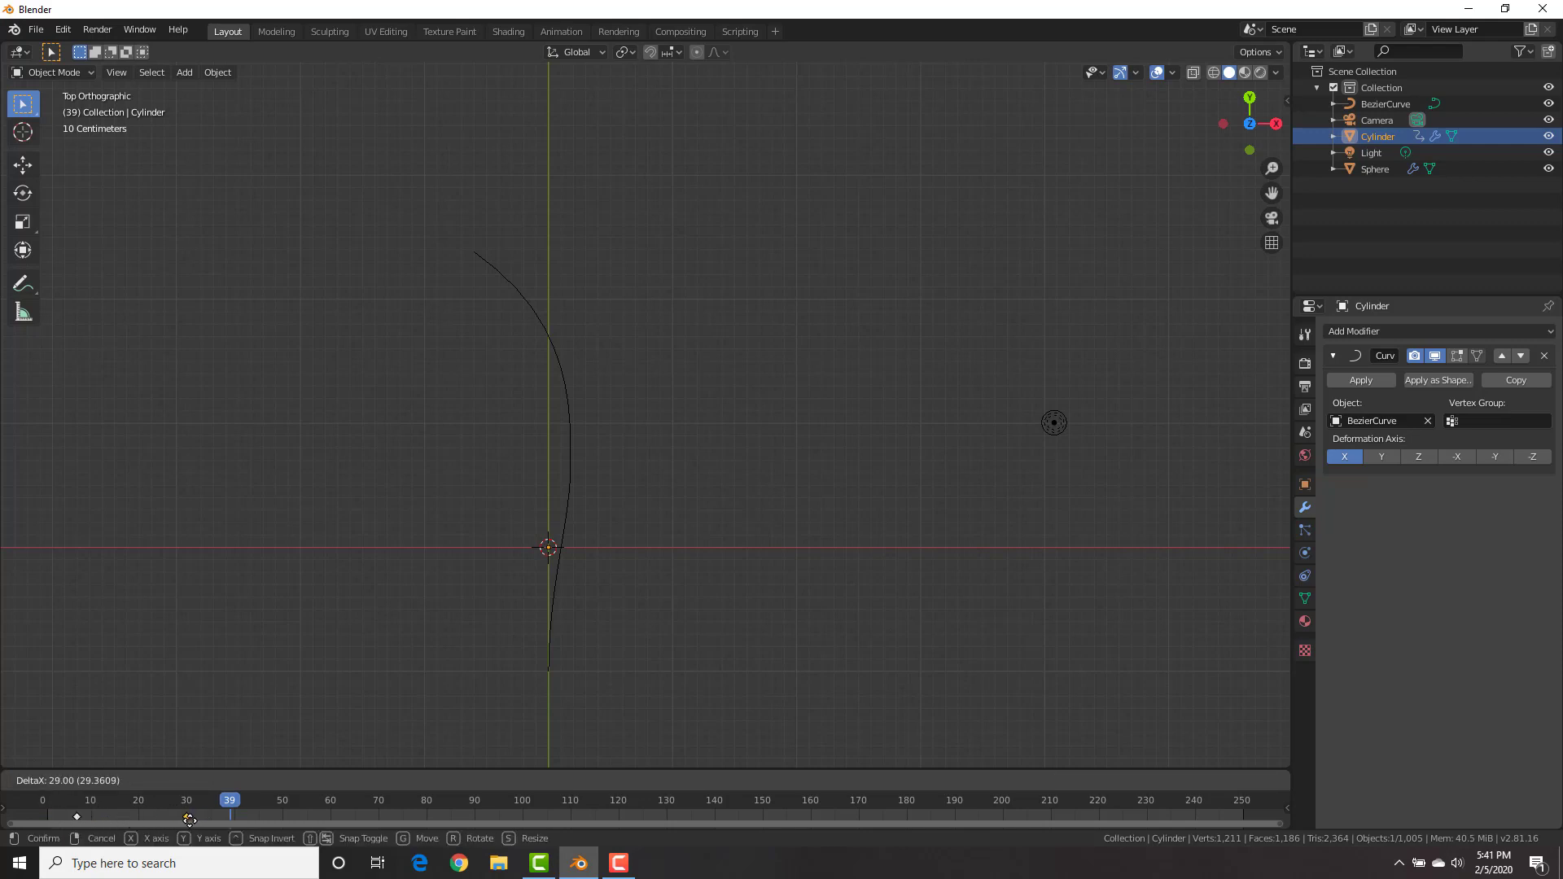
left_click(189, 819)
left_click(77, 816)
key("g")
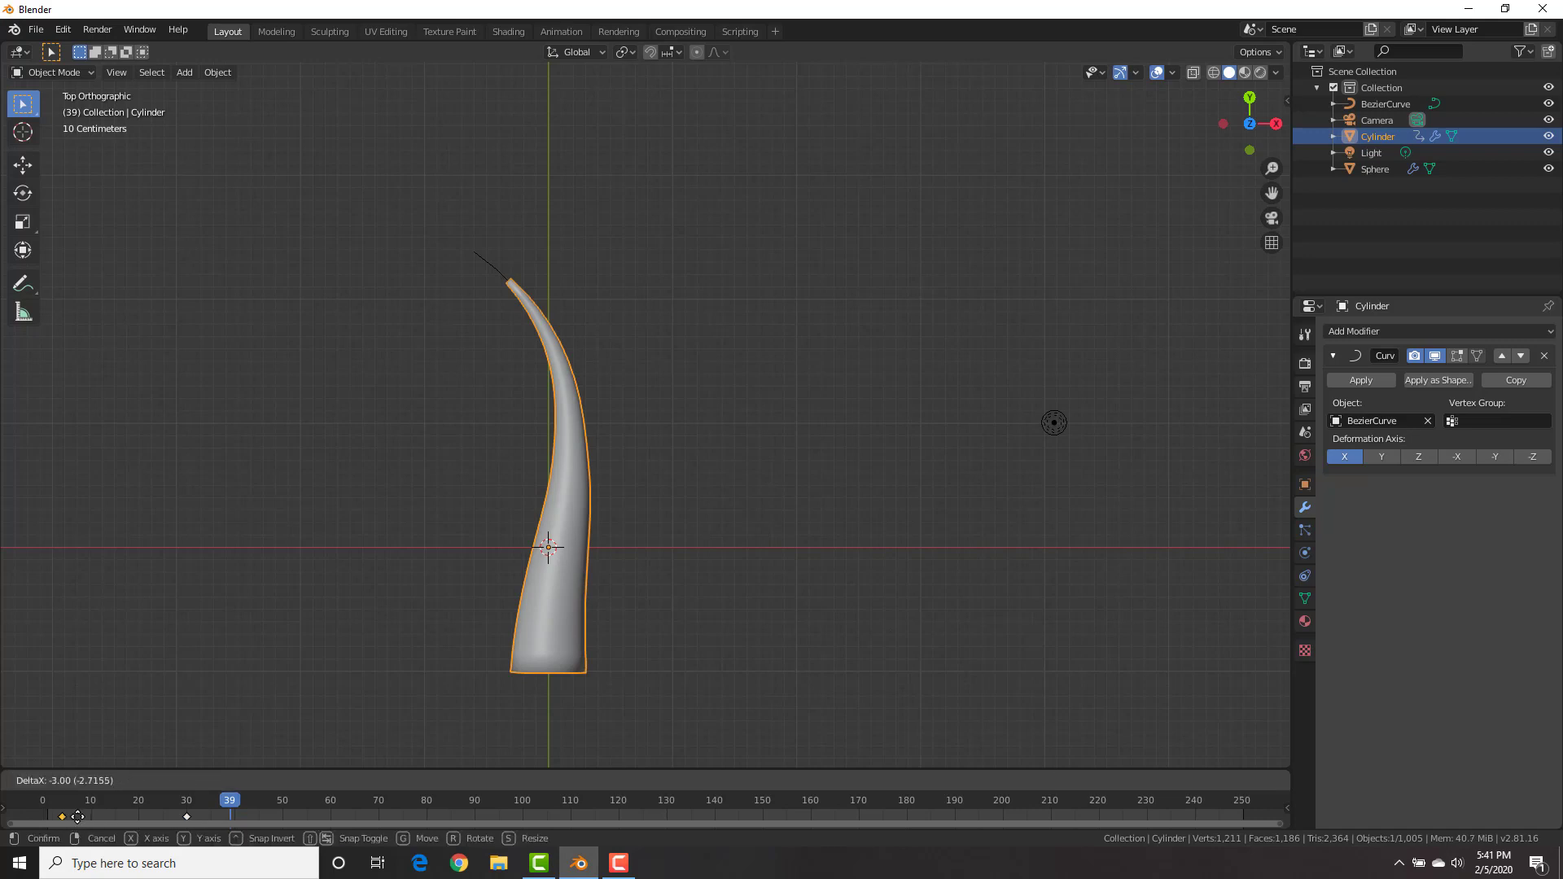
left_click(63, 817)
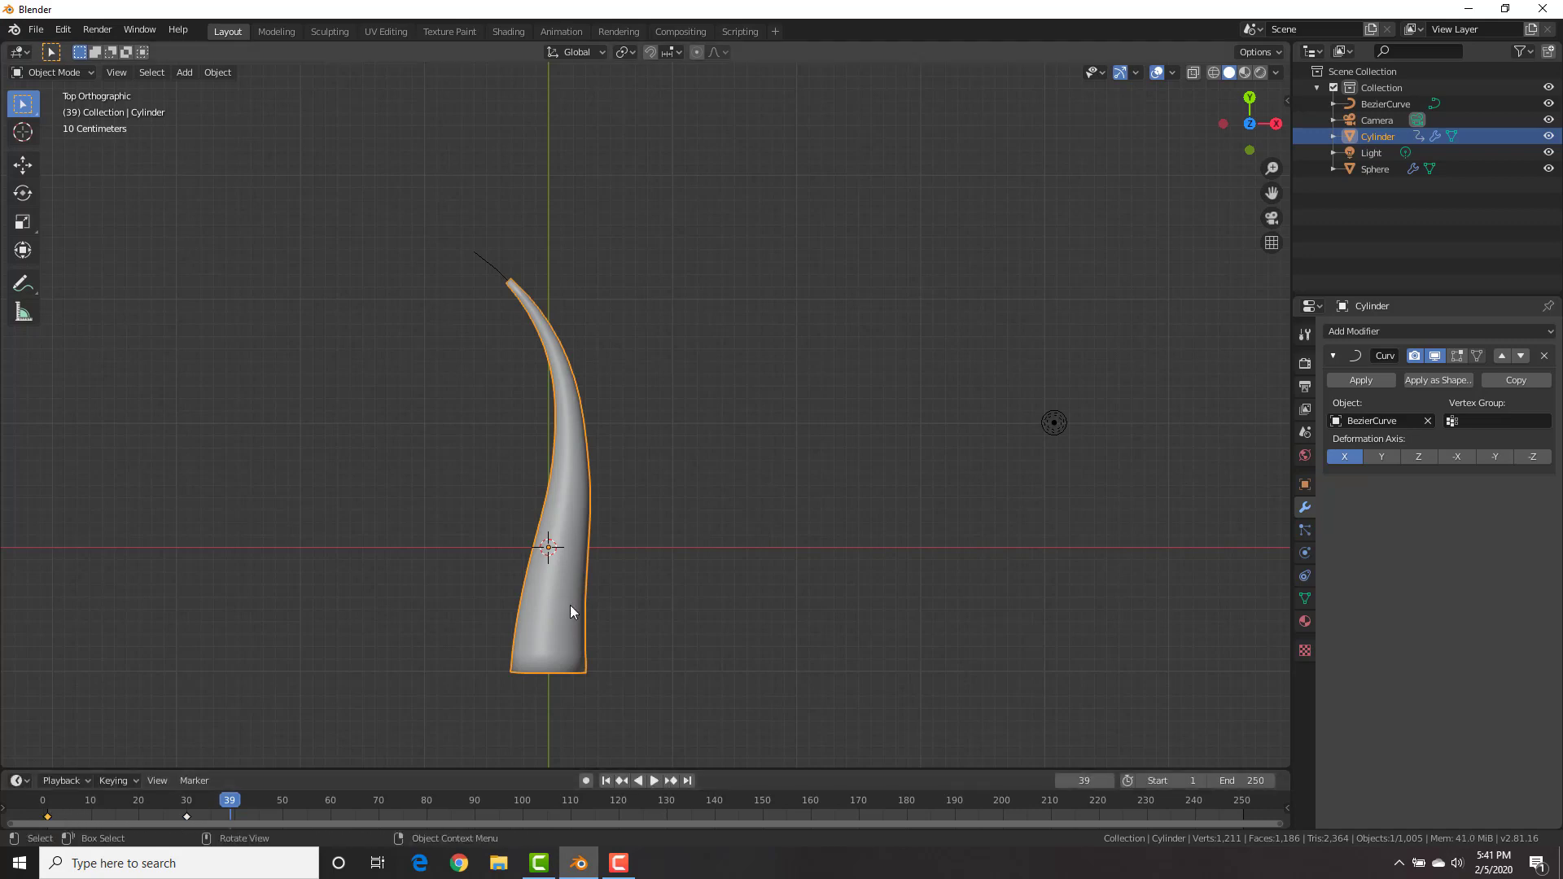
key("shift+Left")
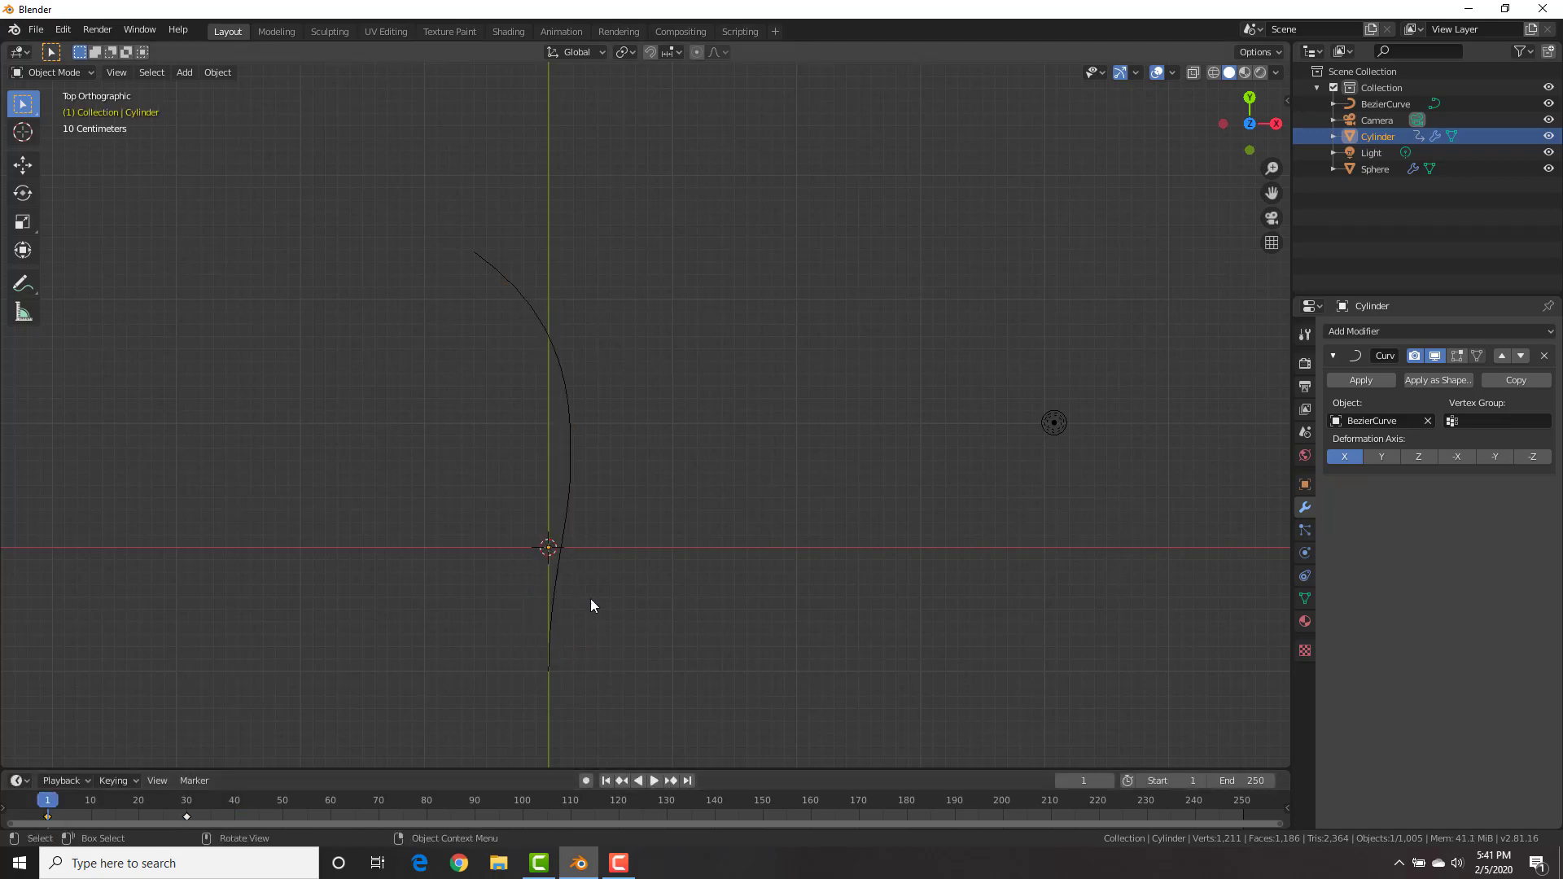
key("space")
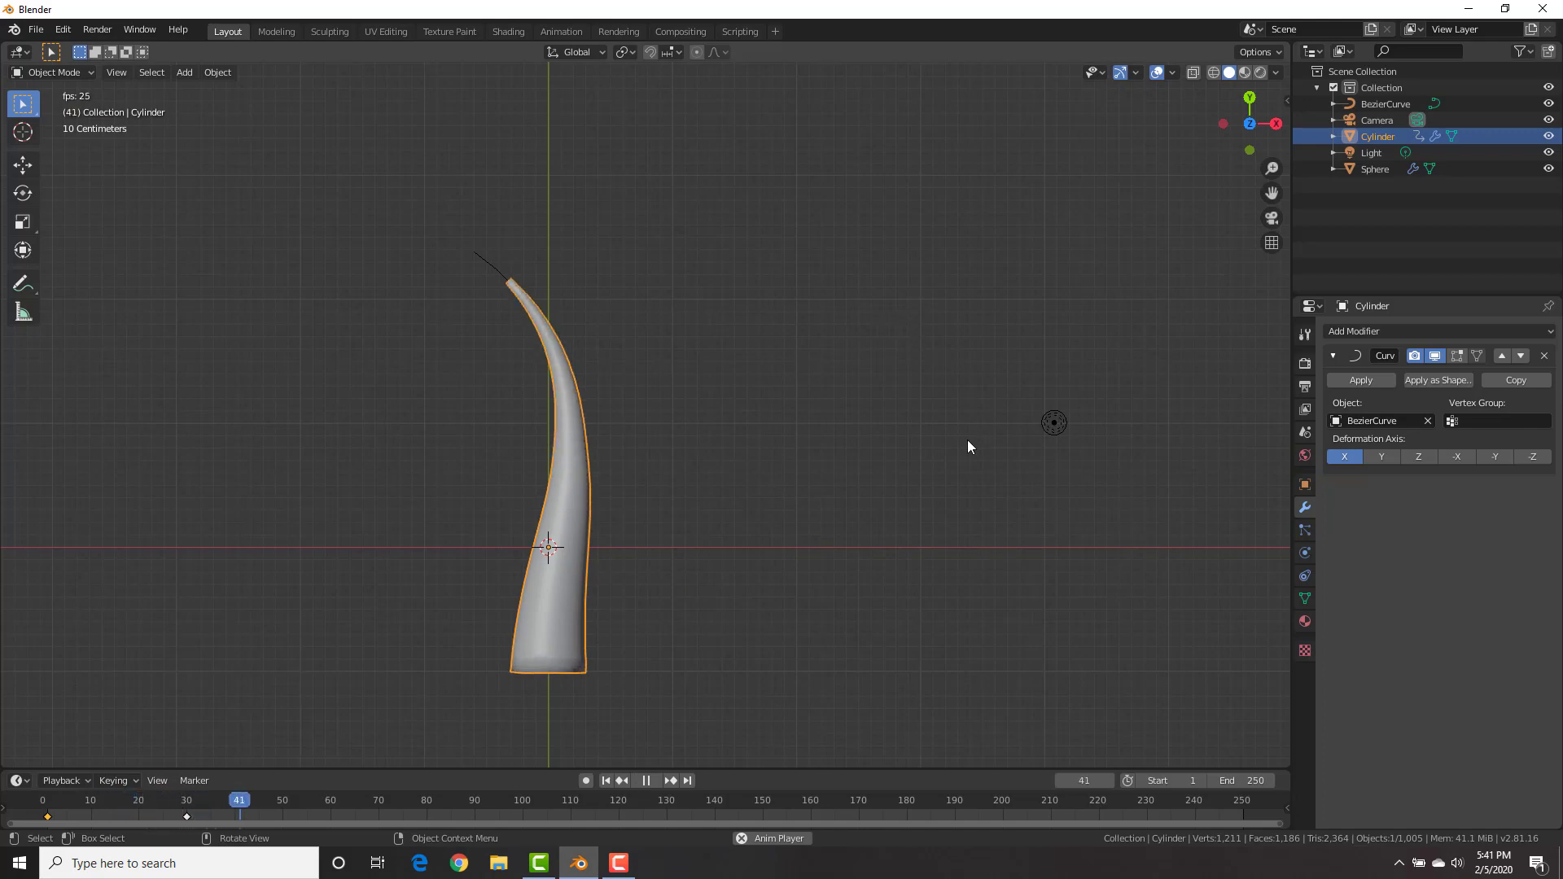
Replay the horn growth from frame 1 while orbiting into top view, then stop
middle_click_drag(967, 439, 742, 301)
key("shift+Left")
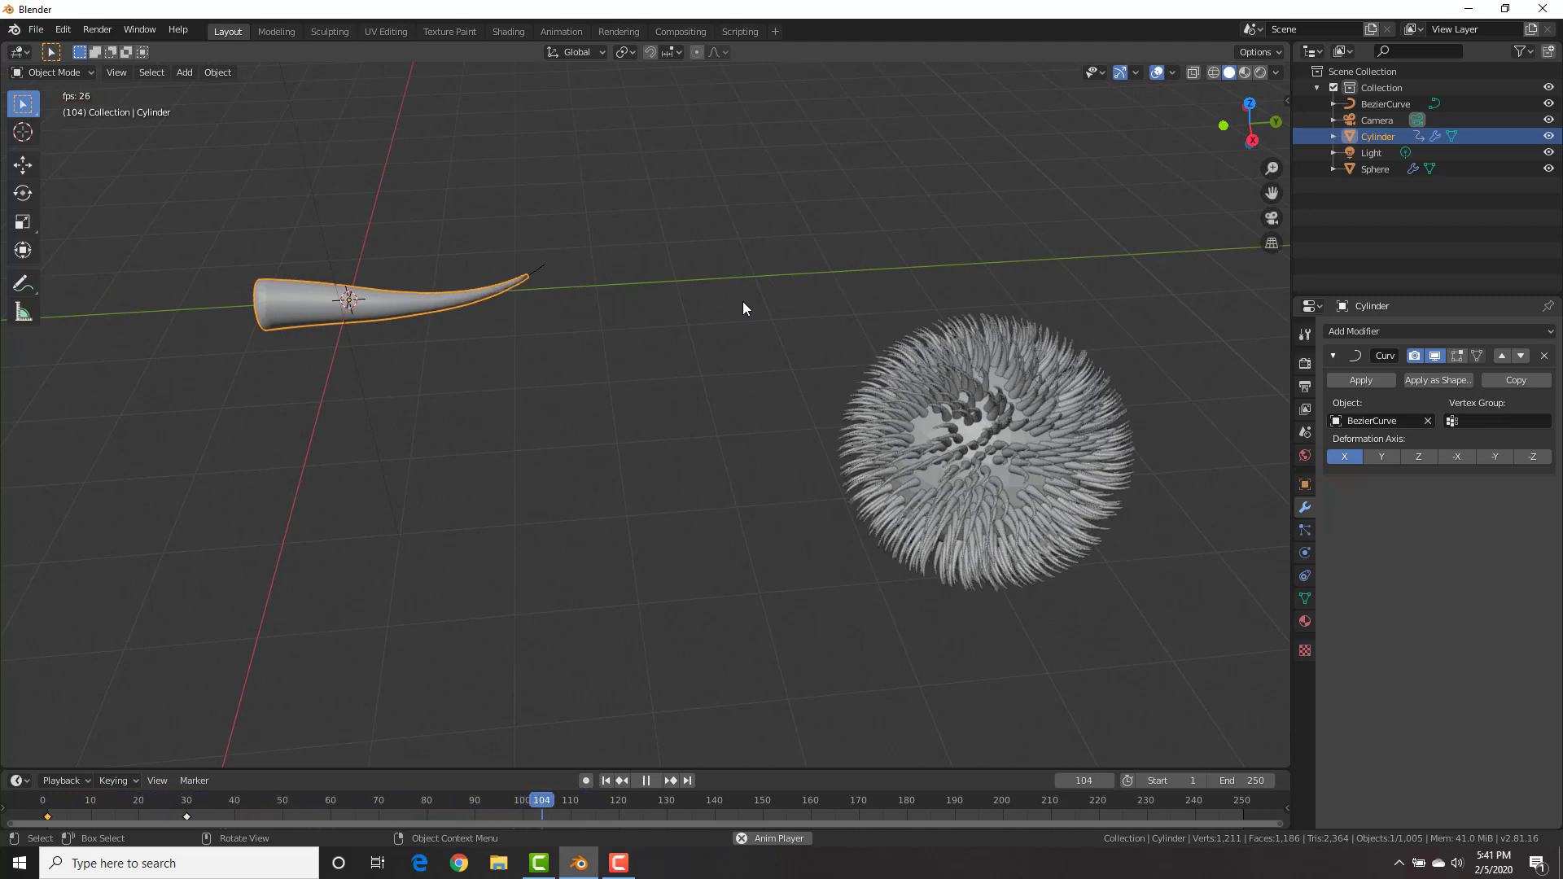
middle_click_drag(642, 268, 678, 304)
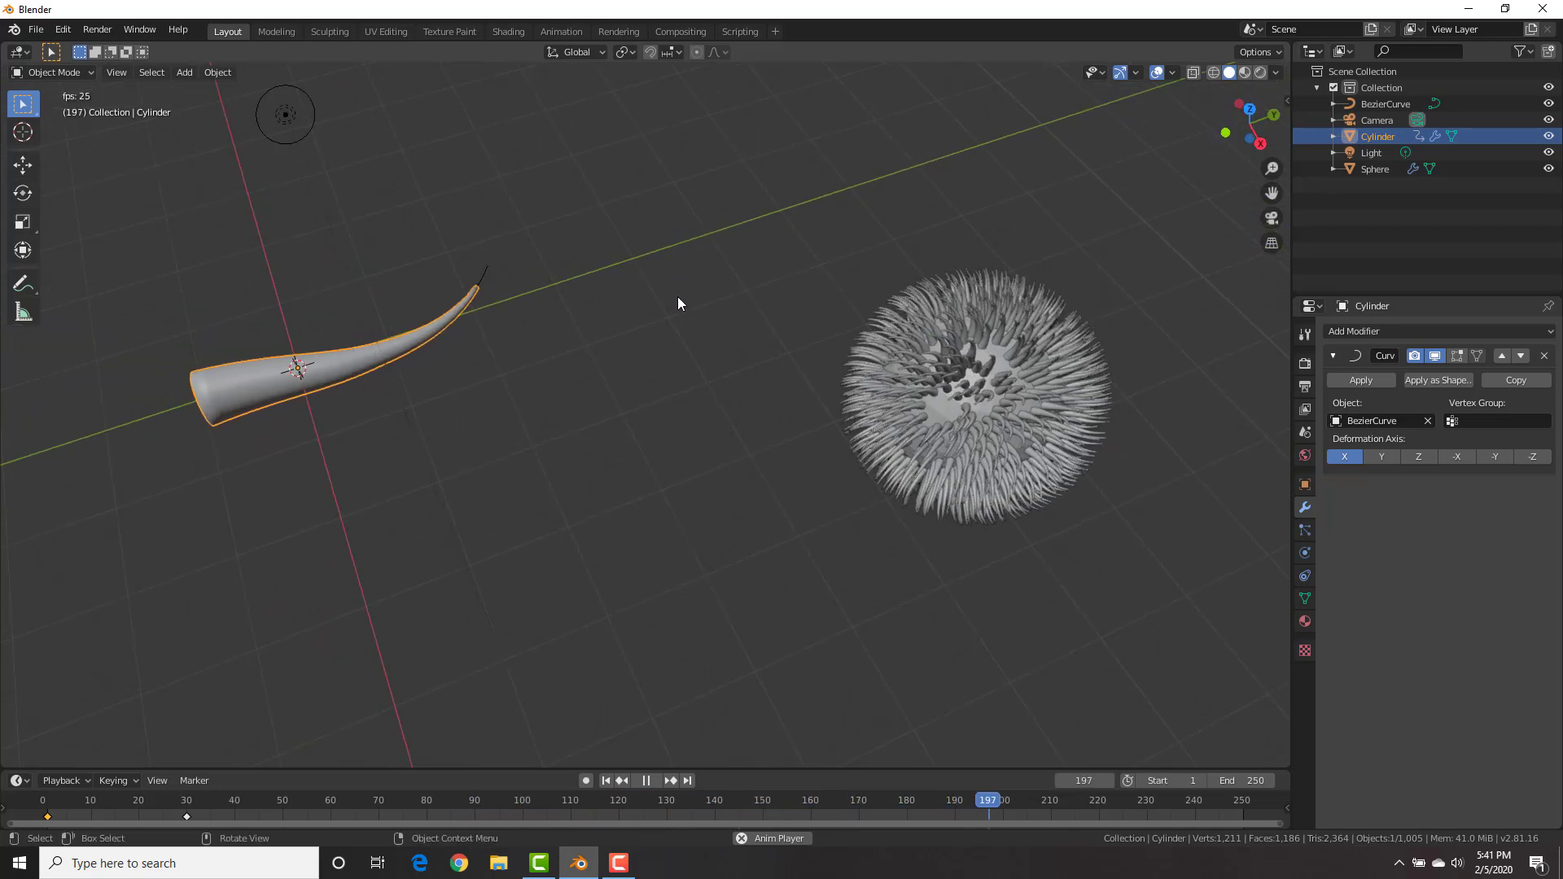
key("KP_7")
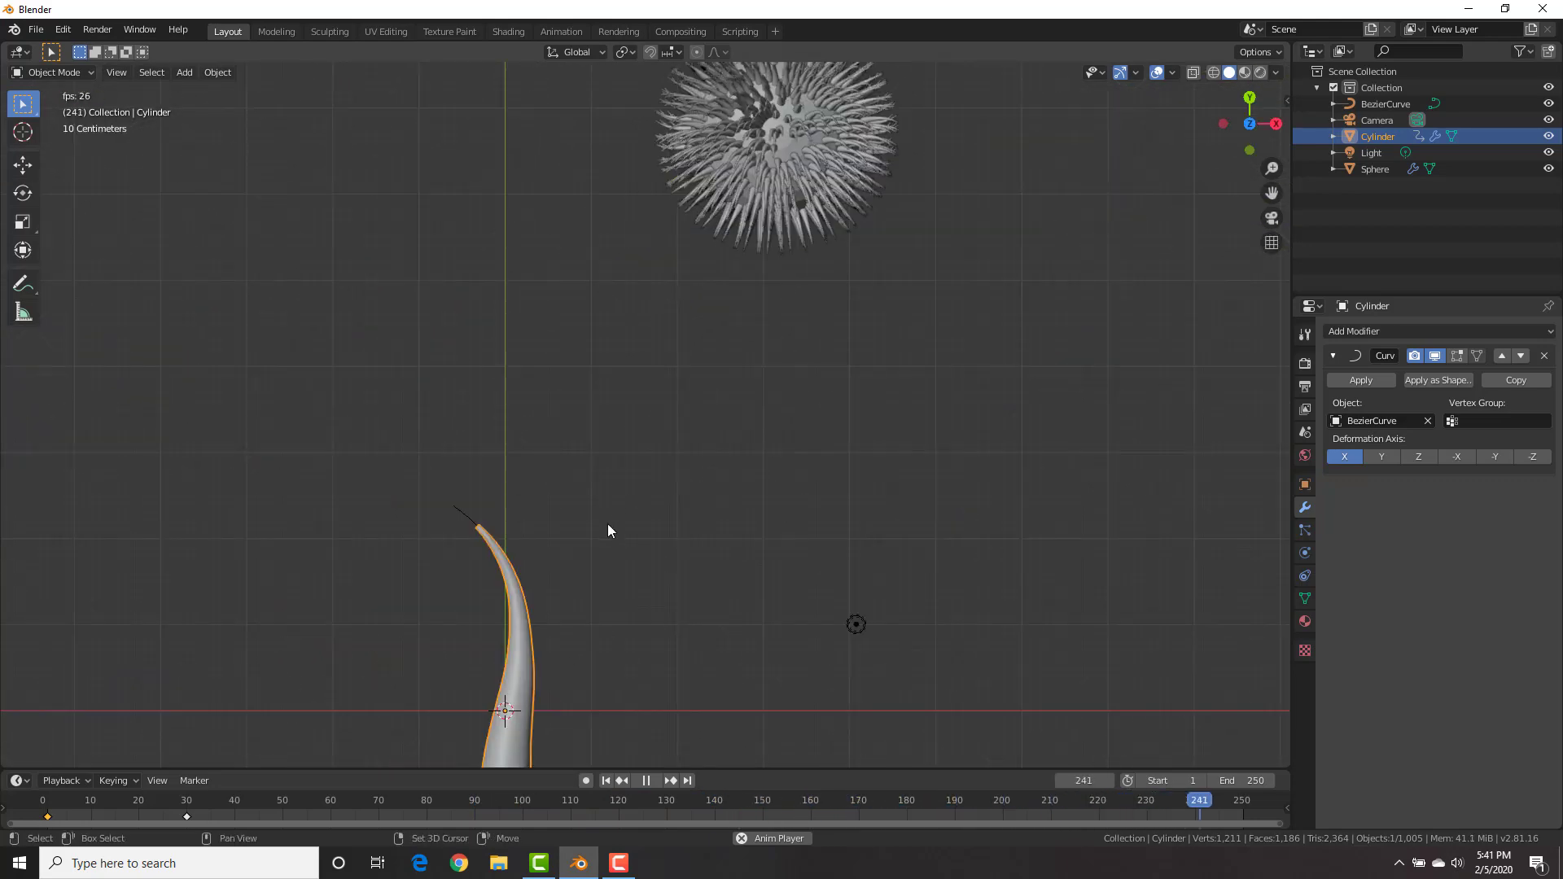
middle_click_drag(607, 530, 632, 323, "shift")
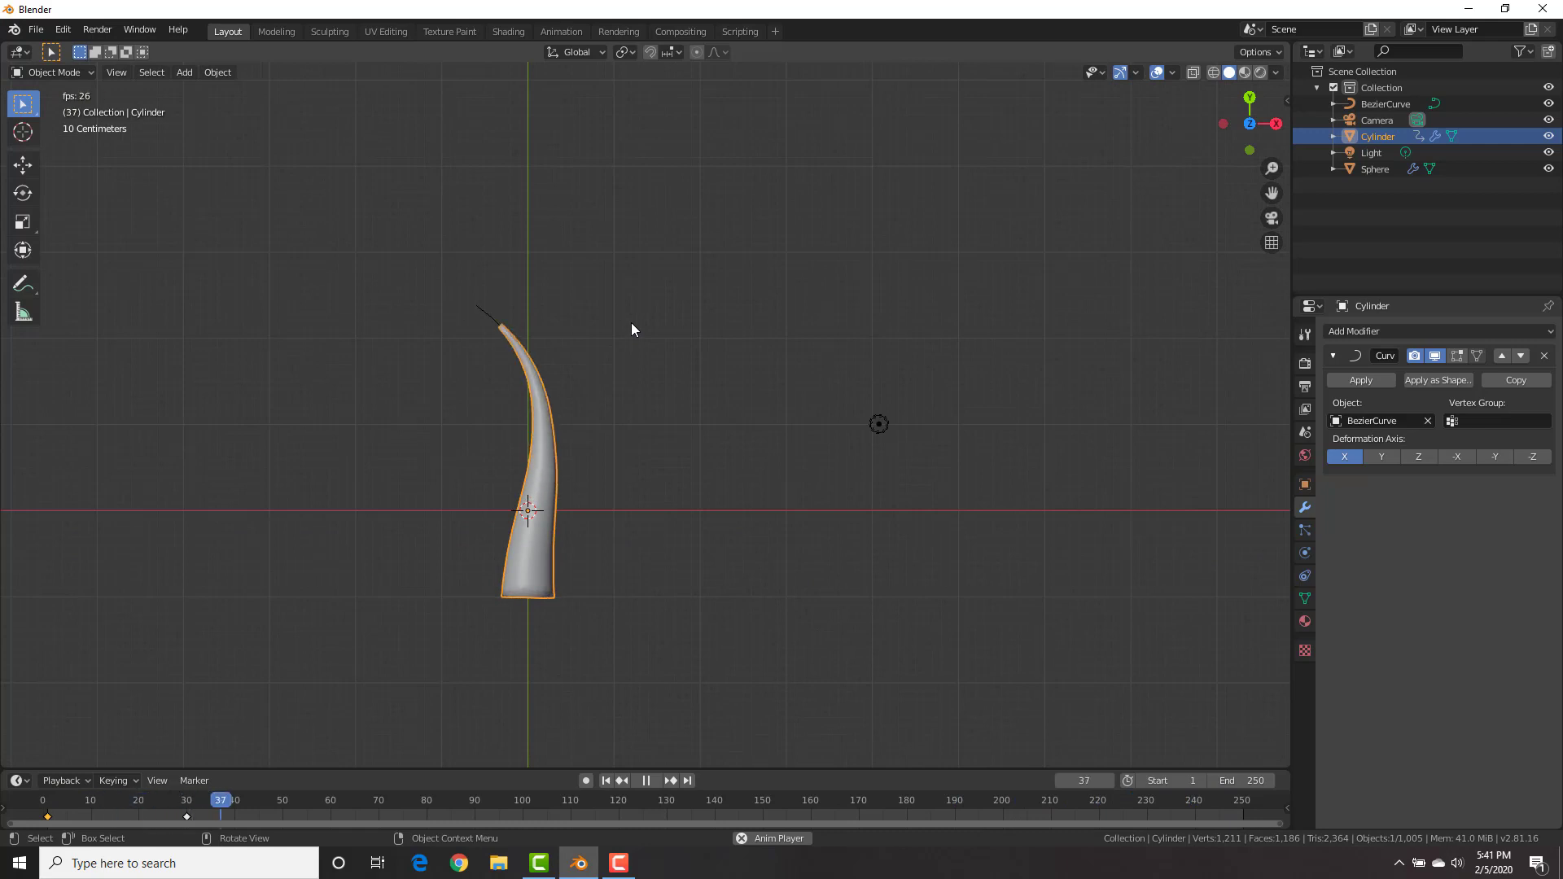
key("space")
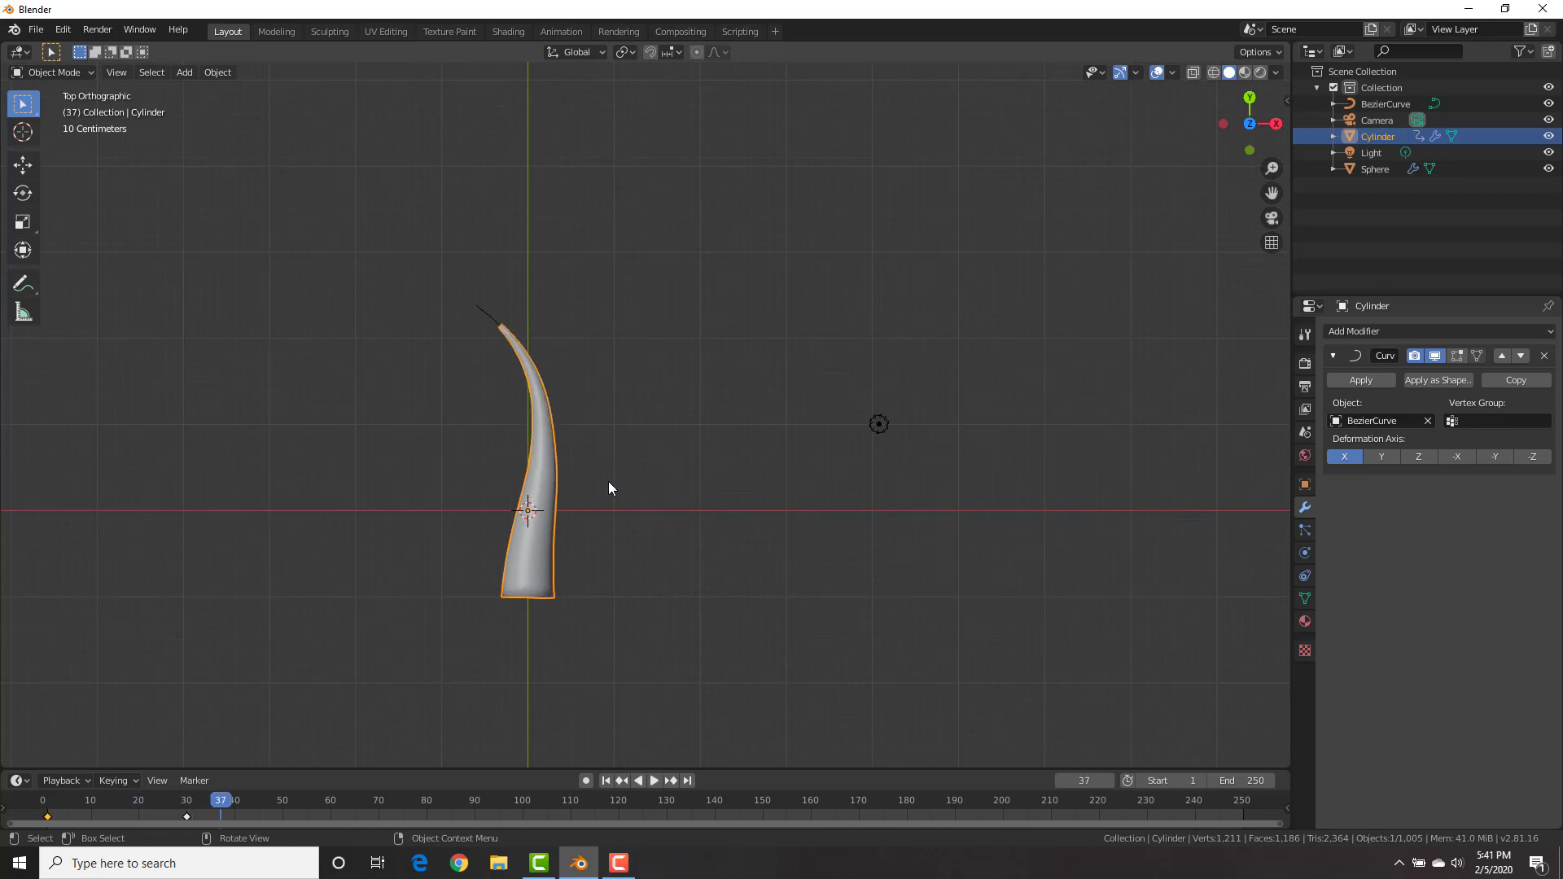
Zoom in on the horn and enter Edit Mode on the cylinder mesh
scroll(610, 481, "up", 3)
middle_click_drag(610, 481, 704, 391, "shift")
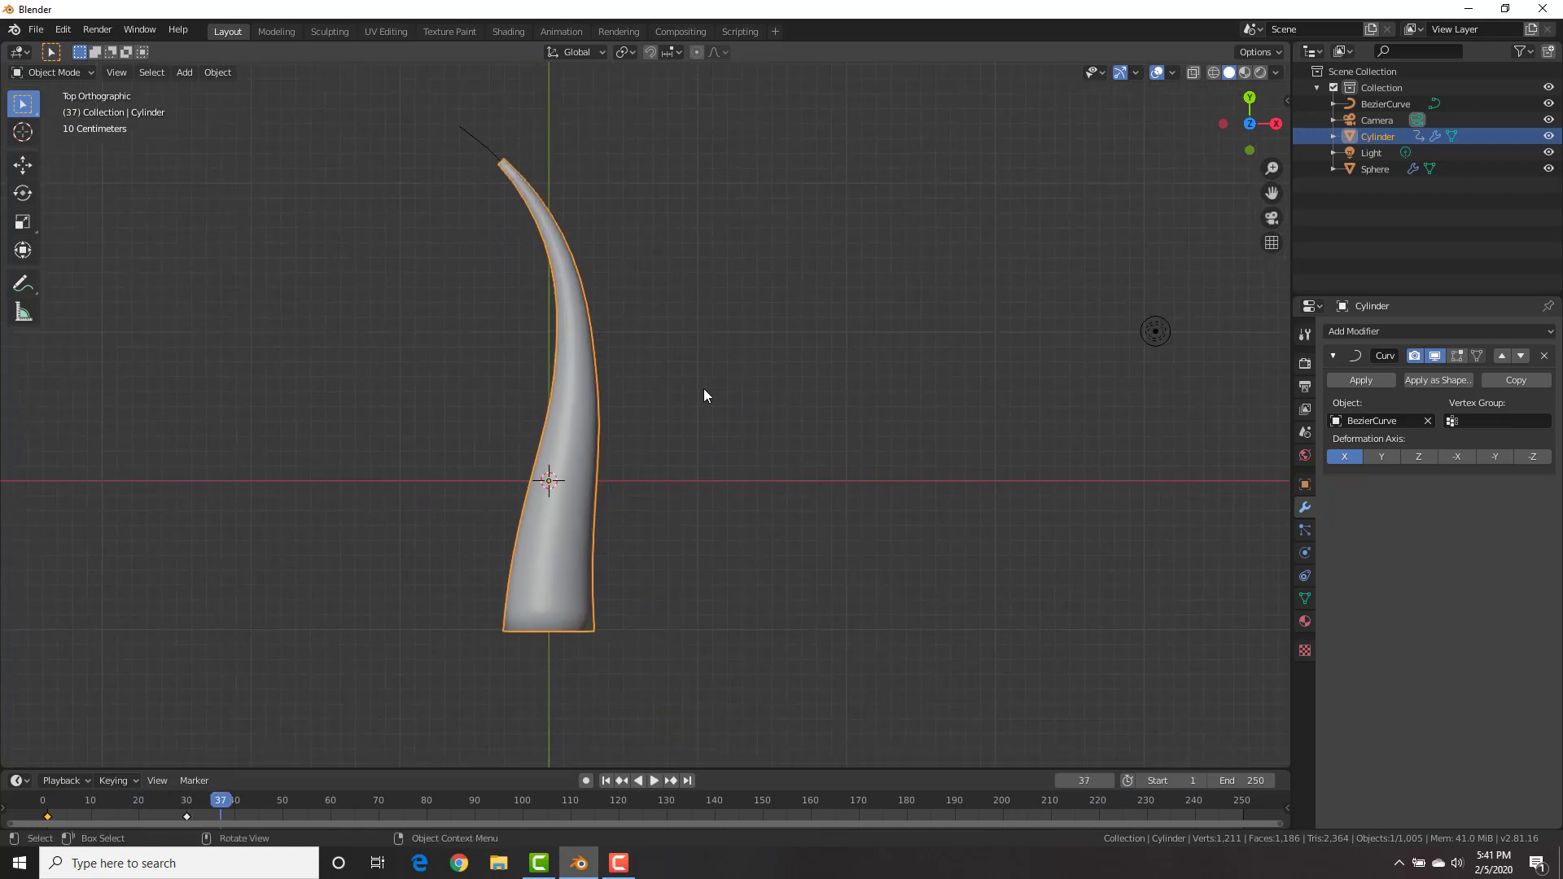
key("Tab")
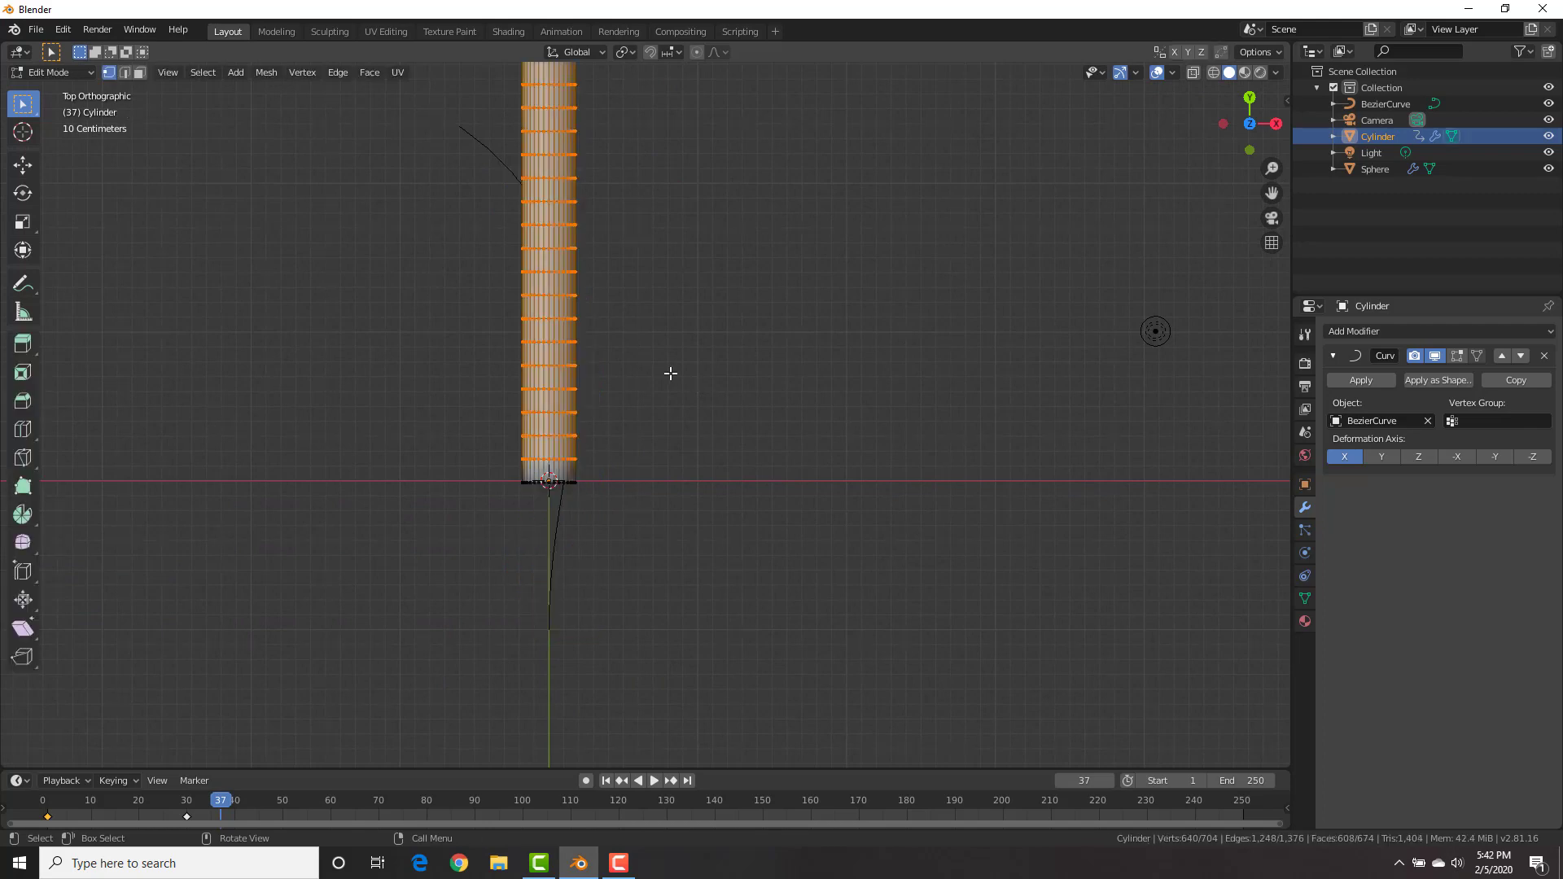
Deselect all vertices, add a plane to the Cylinder mesh, and begin moving it
key("alt+a")
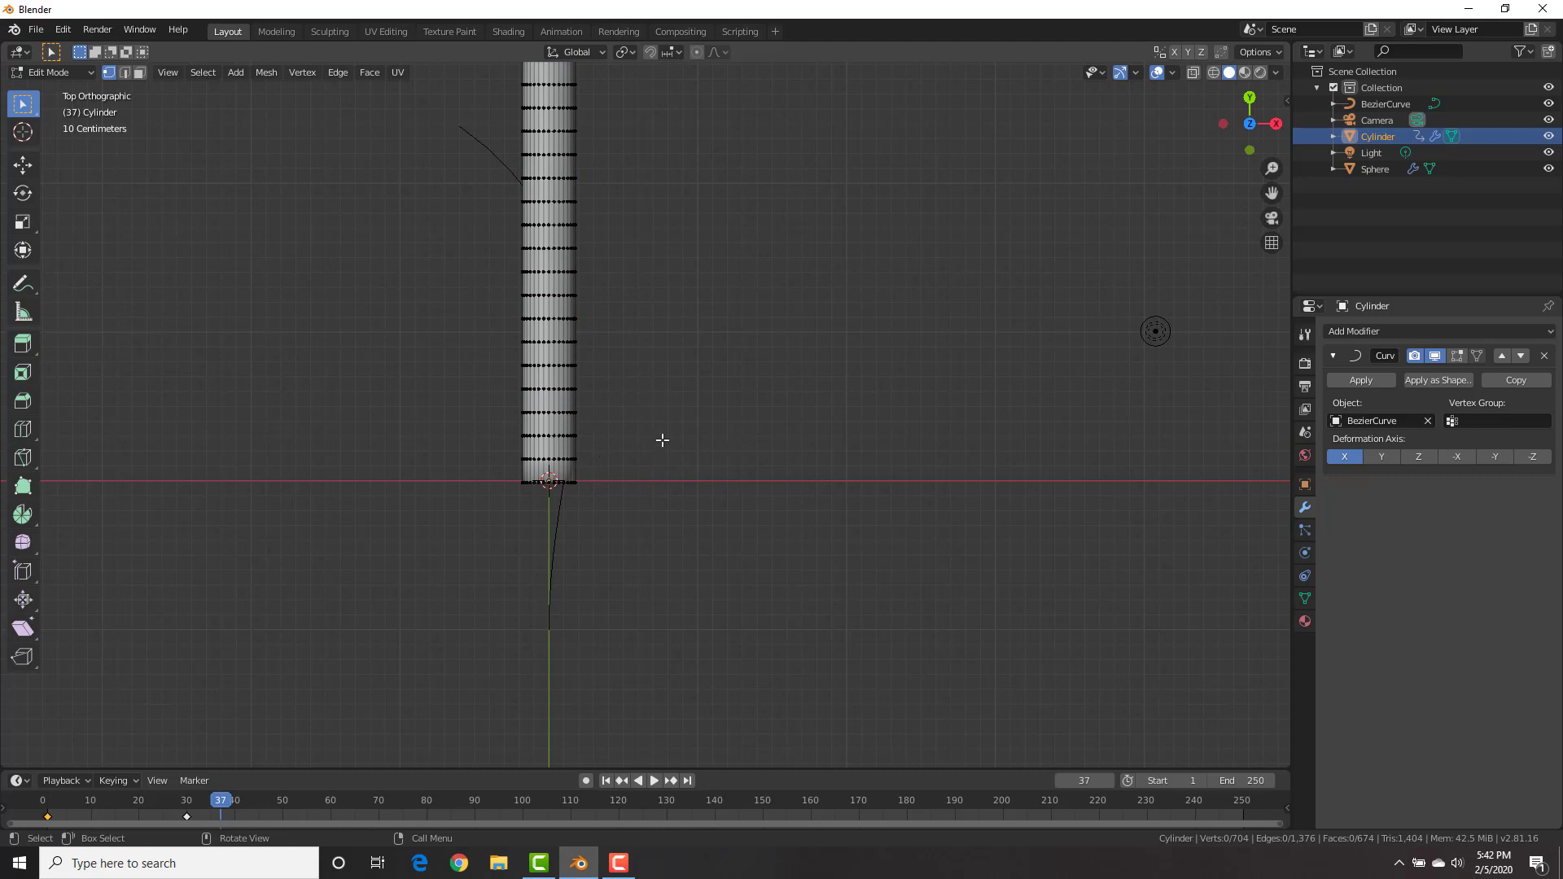
key("shift")
key("shift+a")
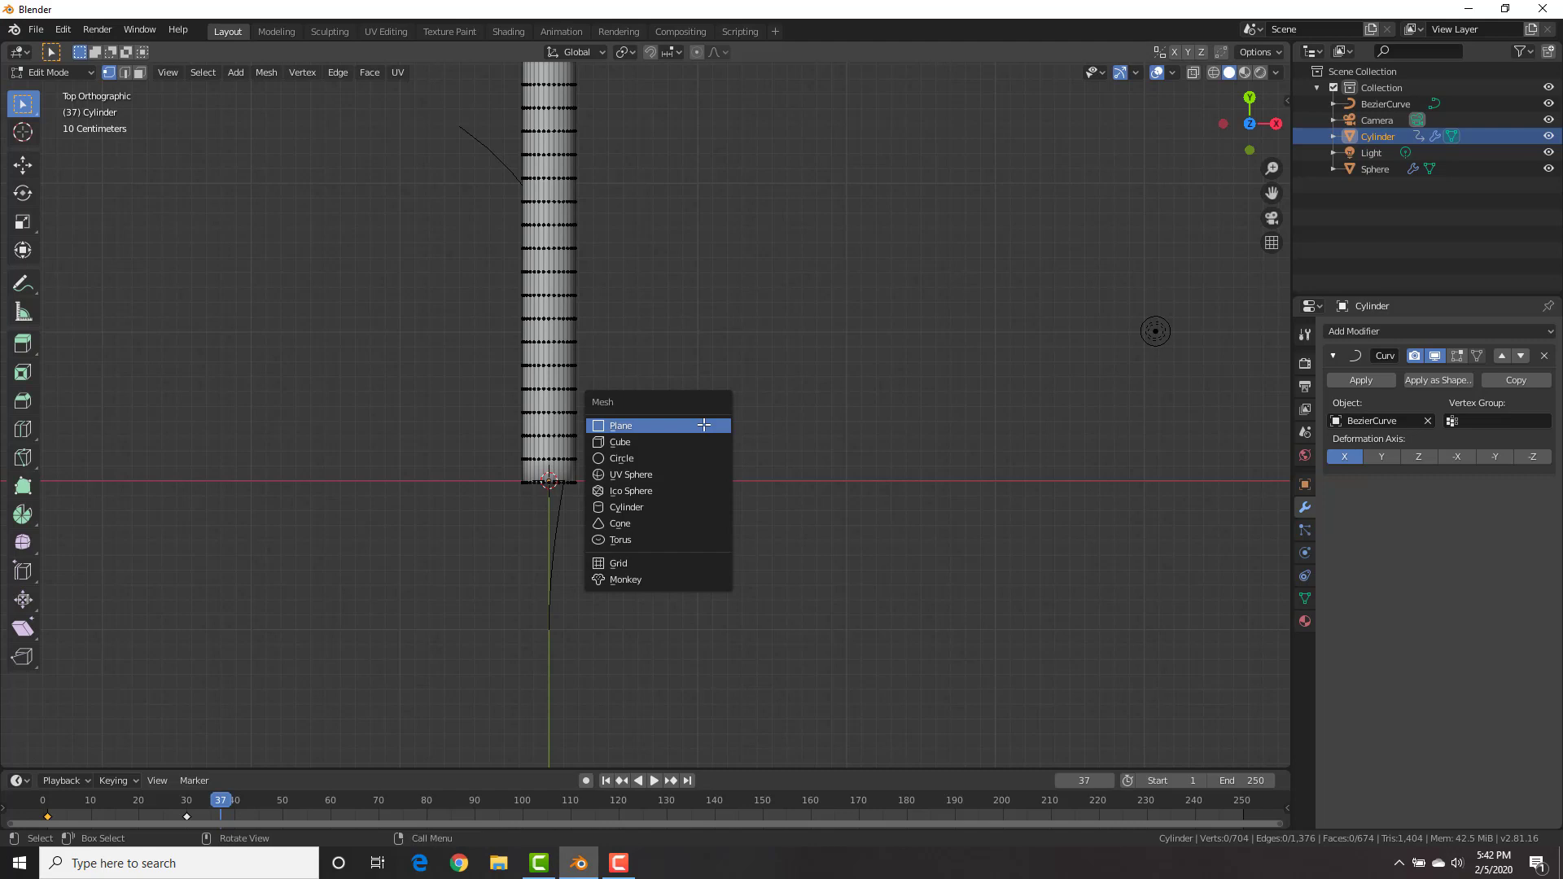
left_click(703, 424)
key("g")
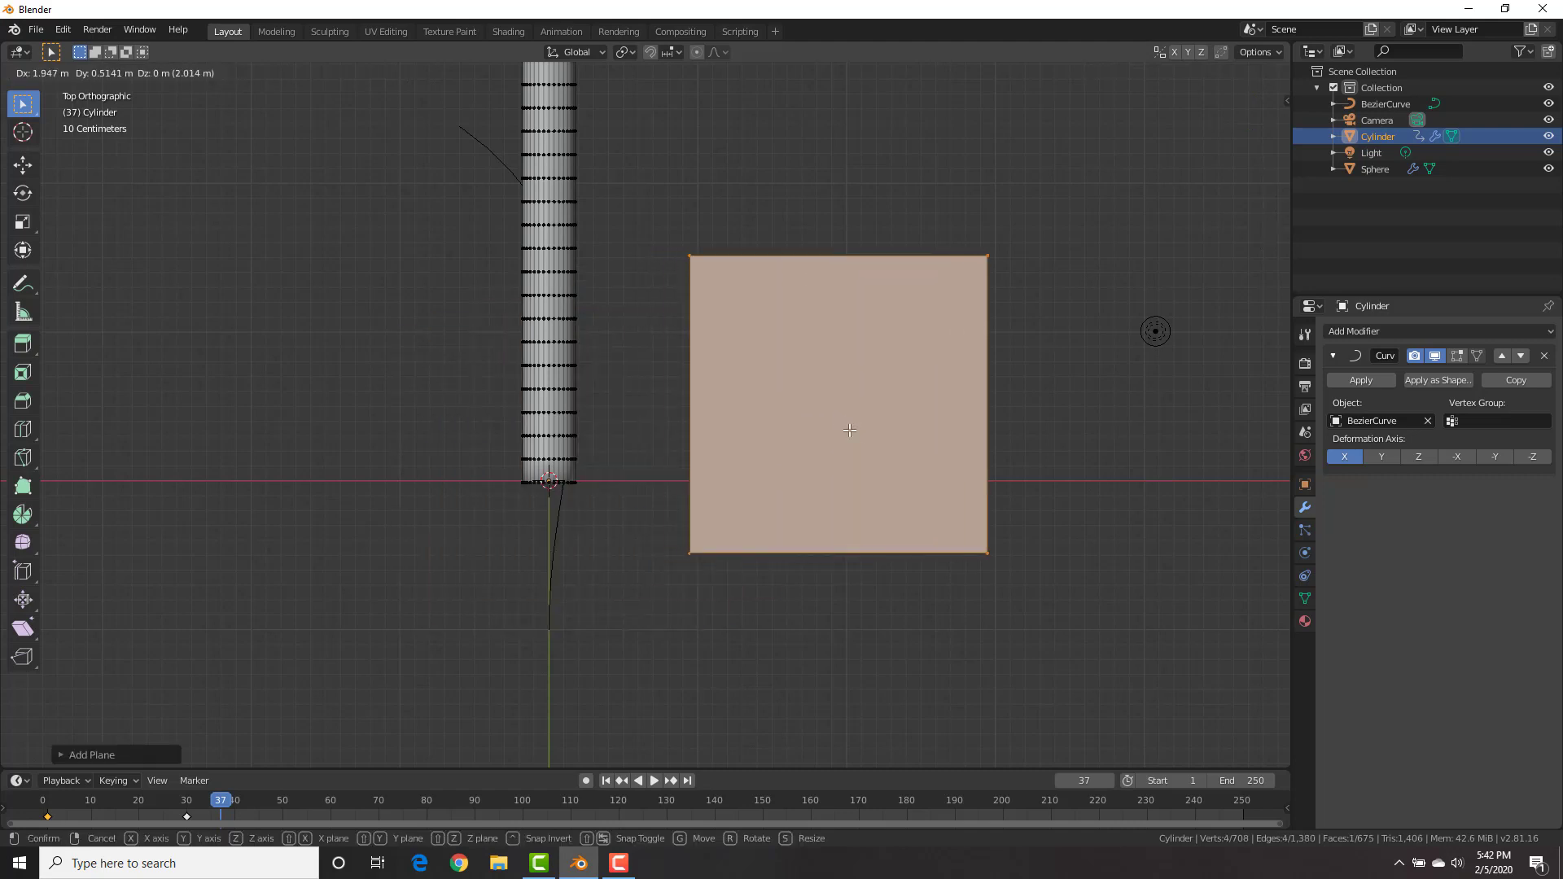
Place the plane right of the cylinder and add horizontal and vertical loop cuts
left_click(879, 459)
key("ctrl+r")
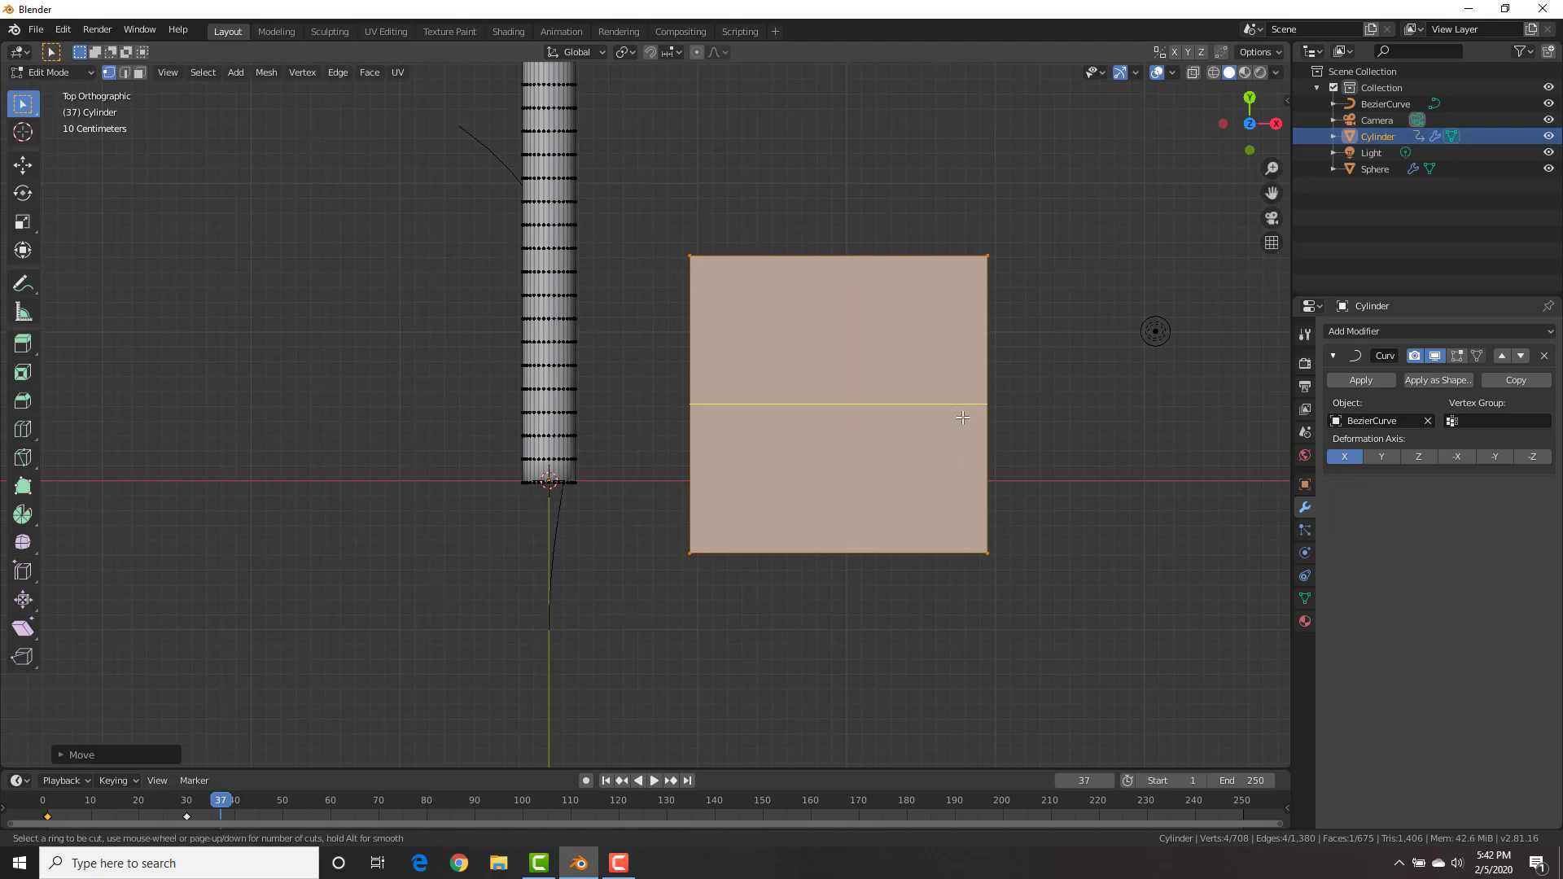
left_click(962, 417)
right_click(962, 417)
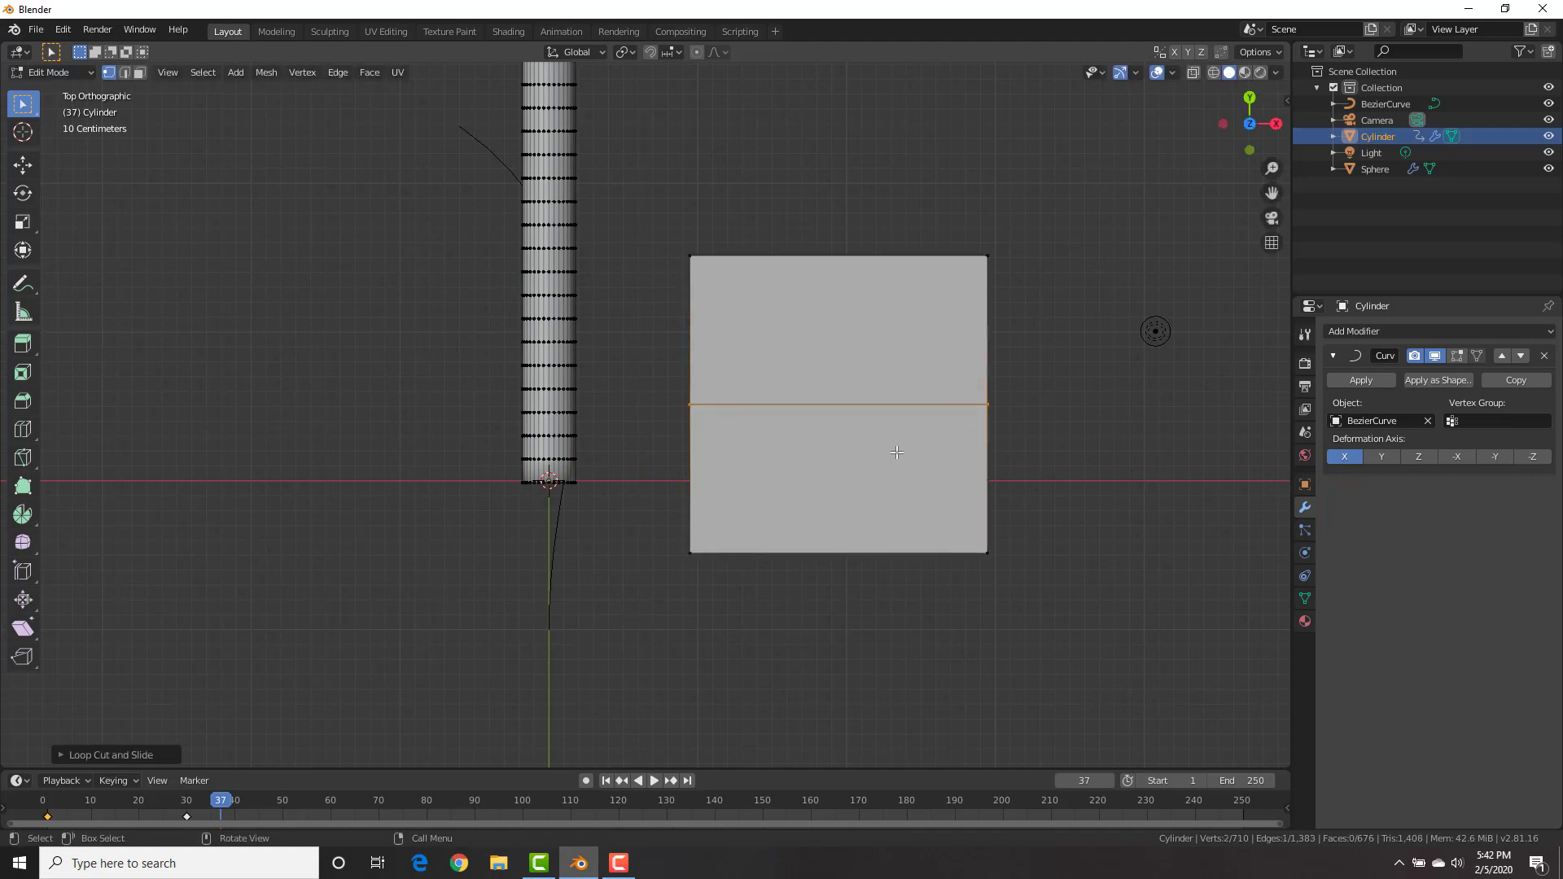
key("ctrl+r")
left_click(861, 407)
right_click(861, 407)
right_click(861, 407)
key("Escape")
Pull the right middle vertex out along X into a point and squash the centre loop on Y
left_click(989, 405)
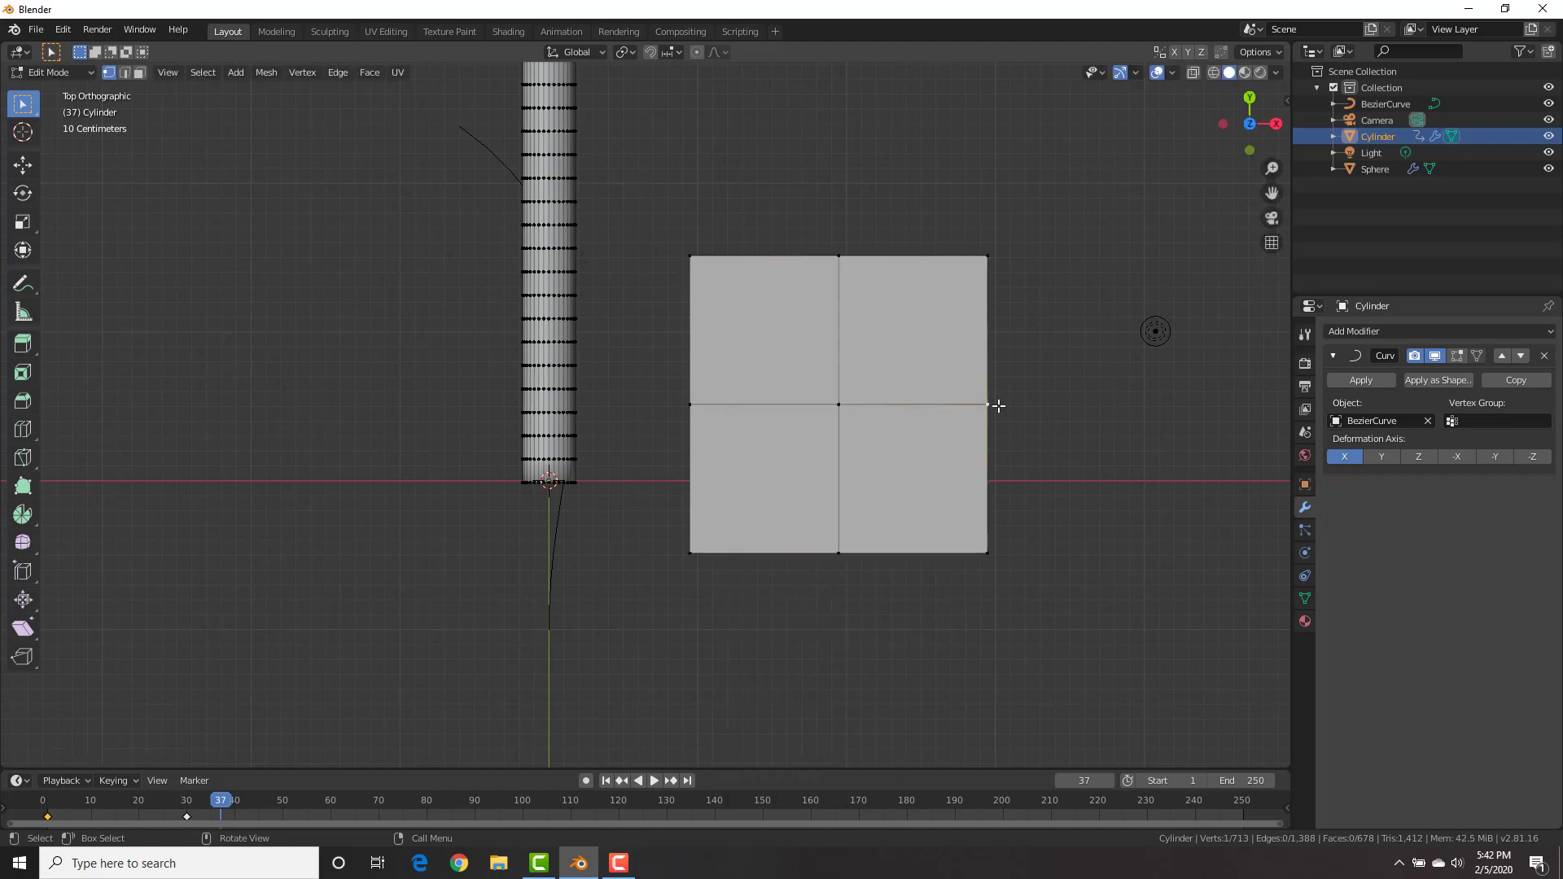
key("g")
key("x")
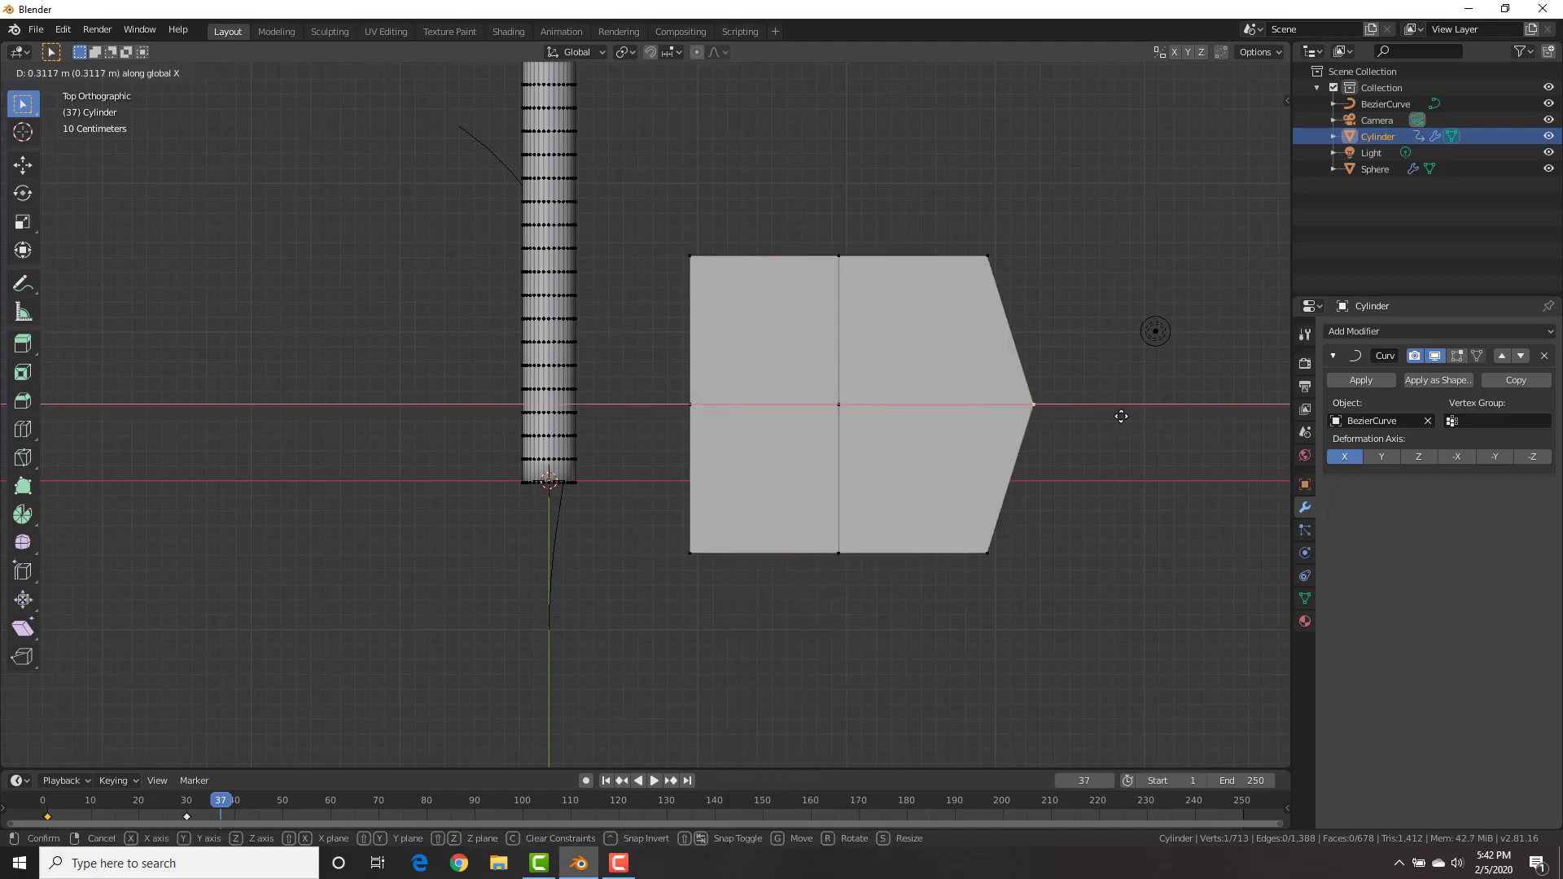
left_click(1119, 415)
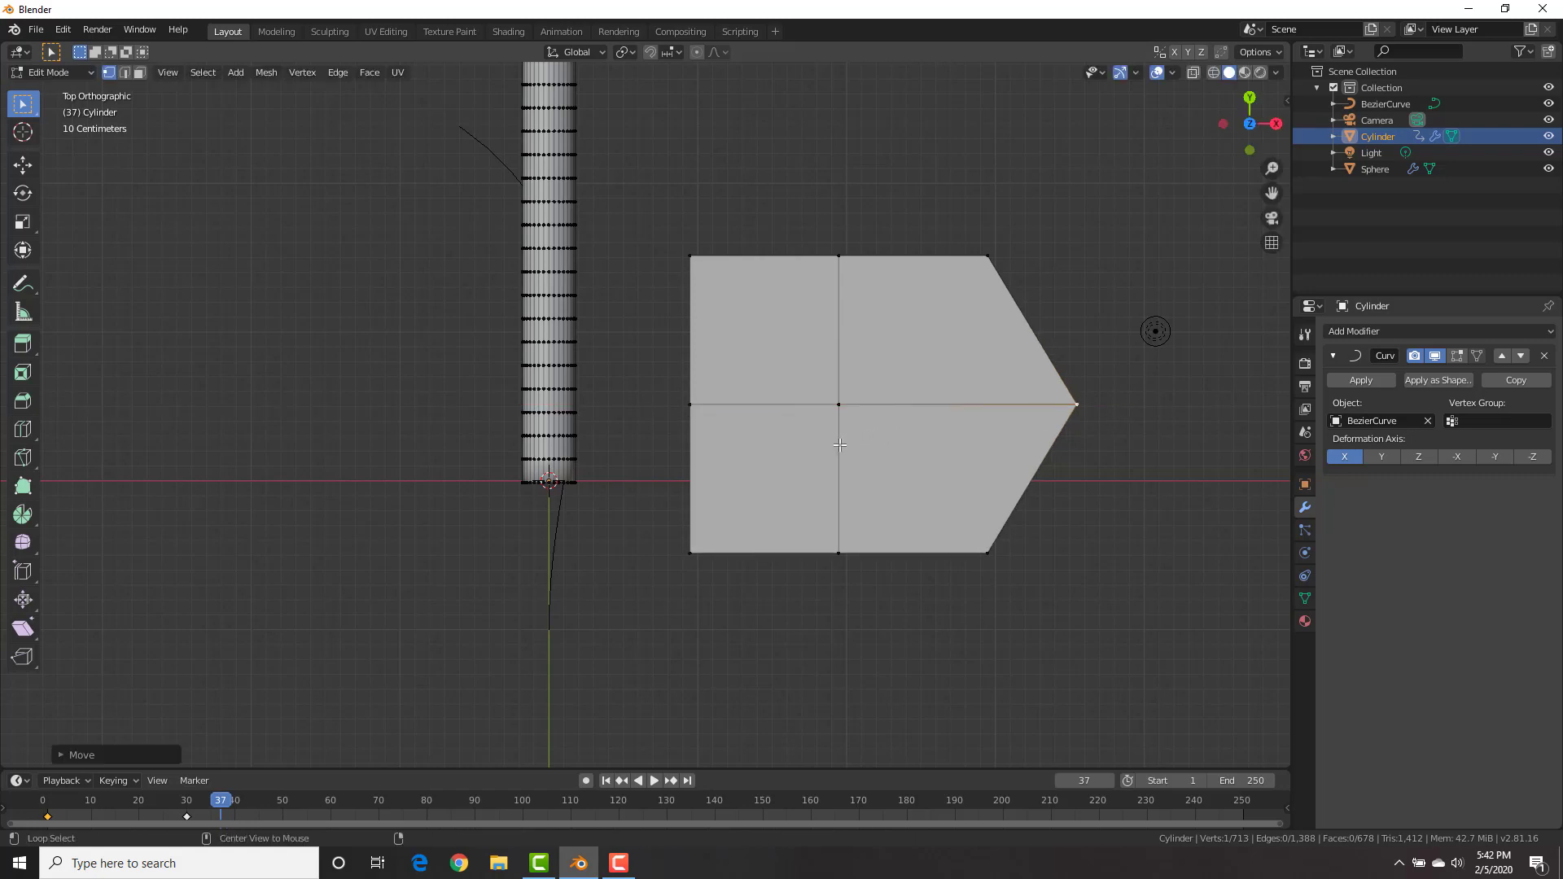
left_click(851, 443, "alt")
key("s")
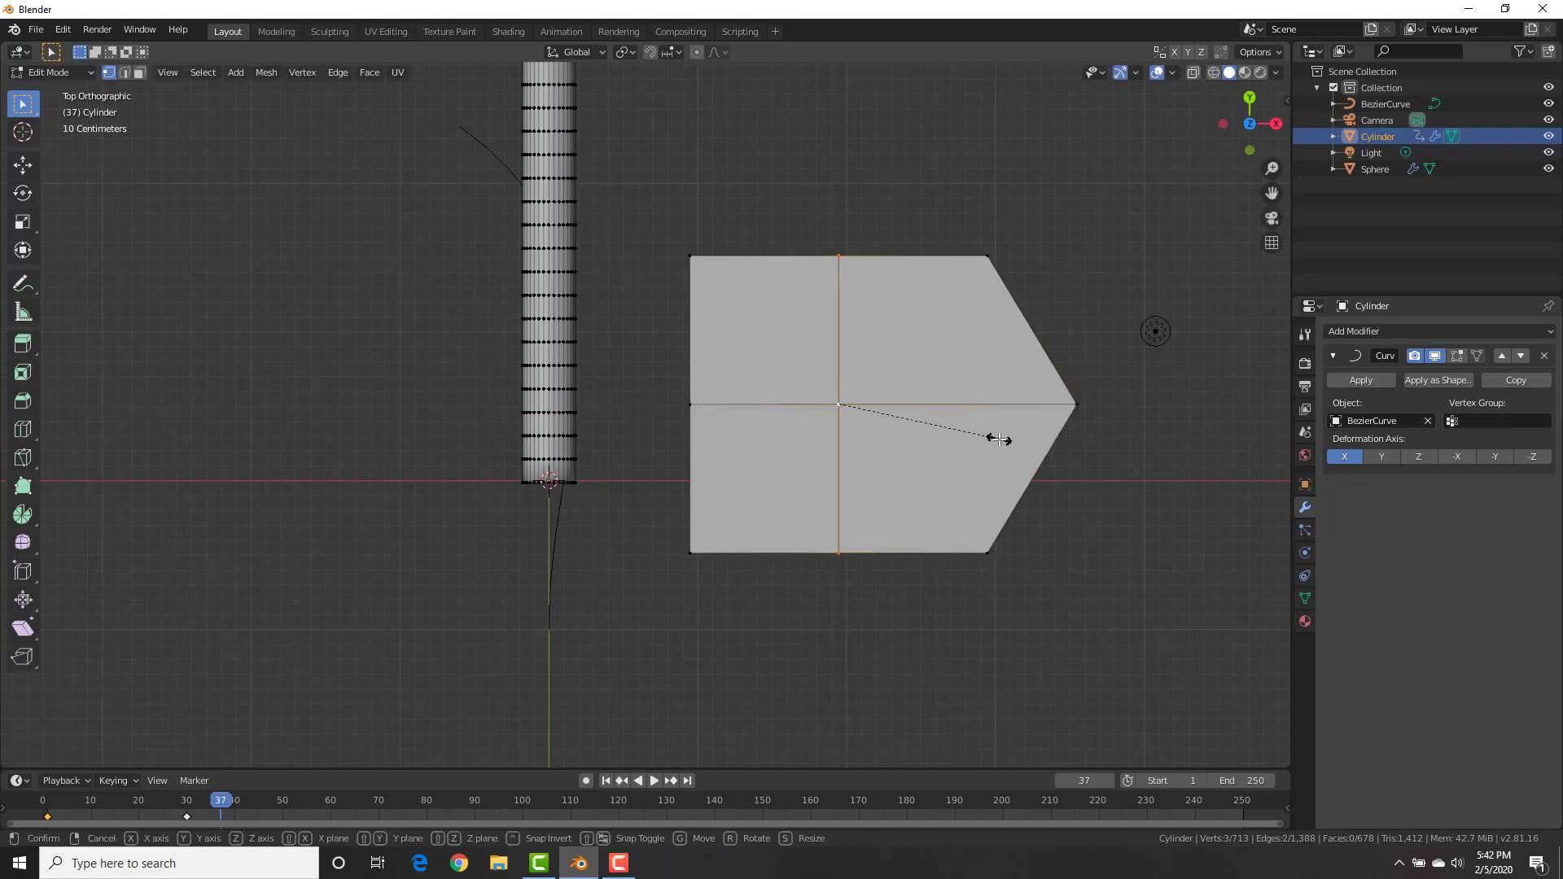
key("y")
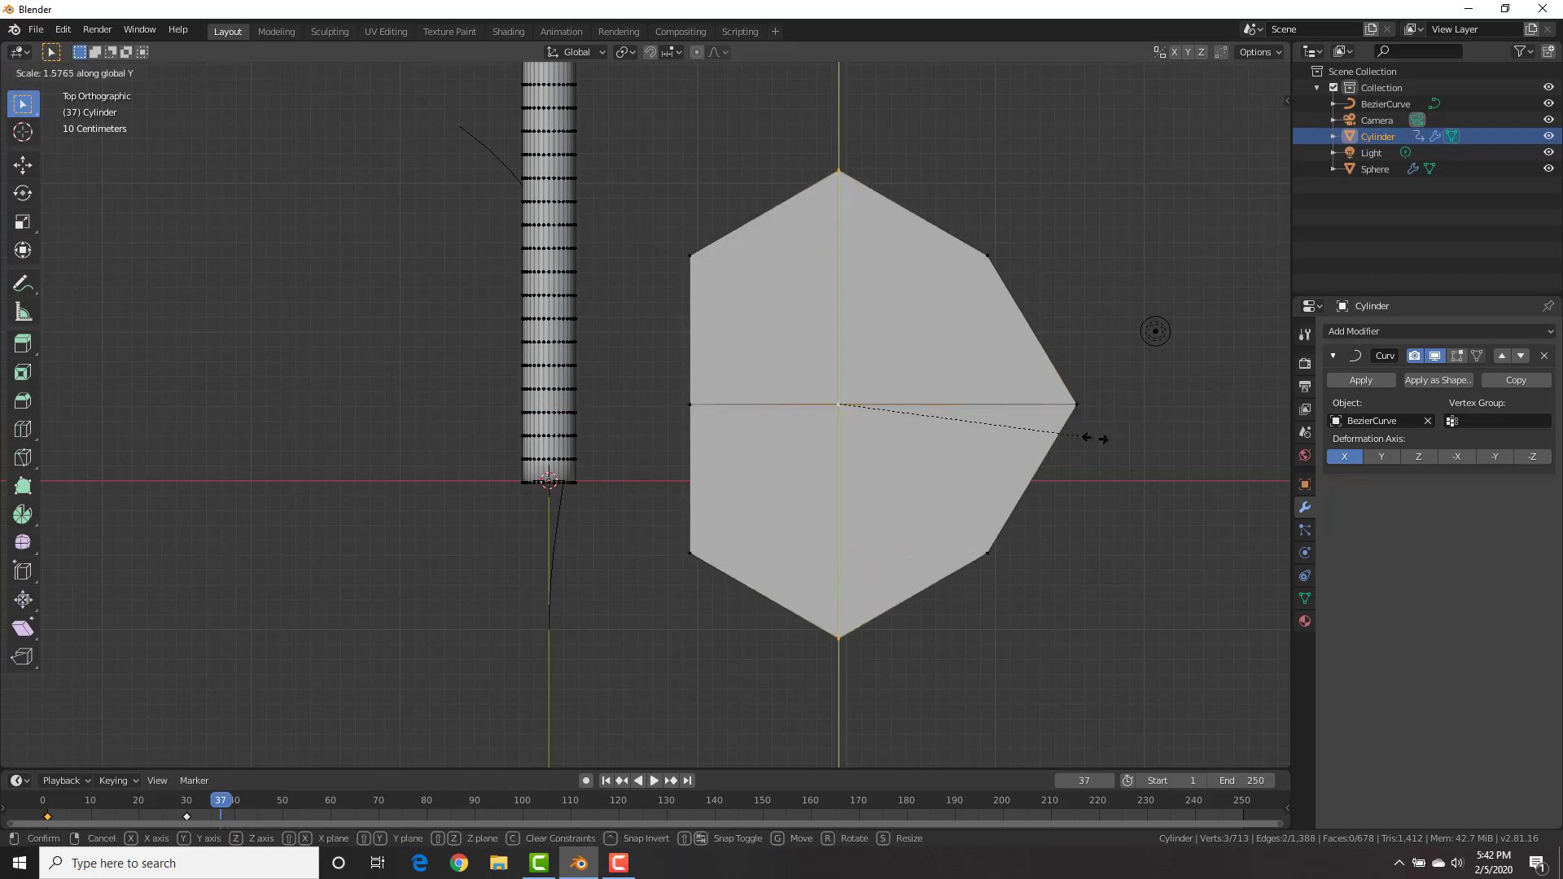
left_click(1043, 437)
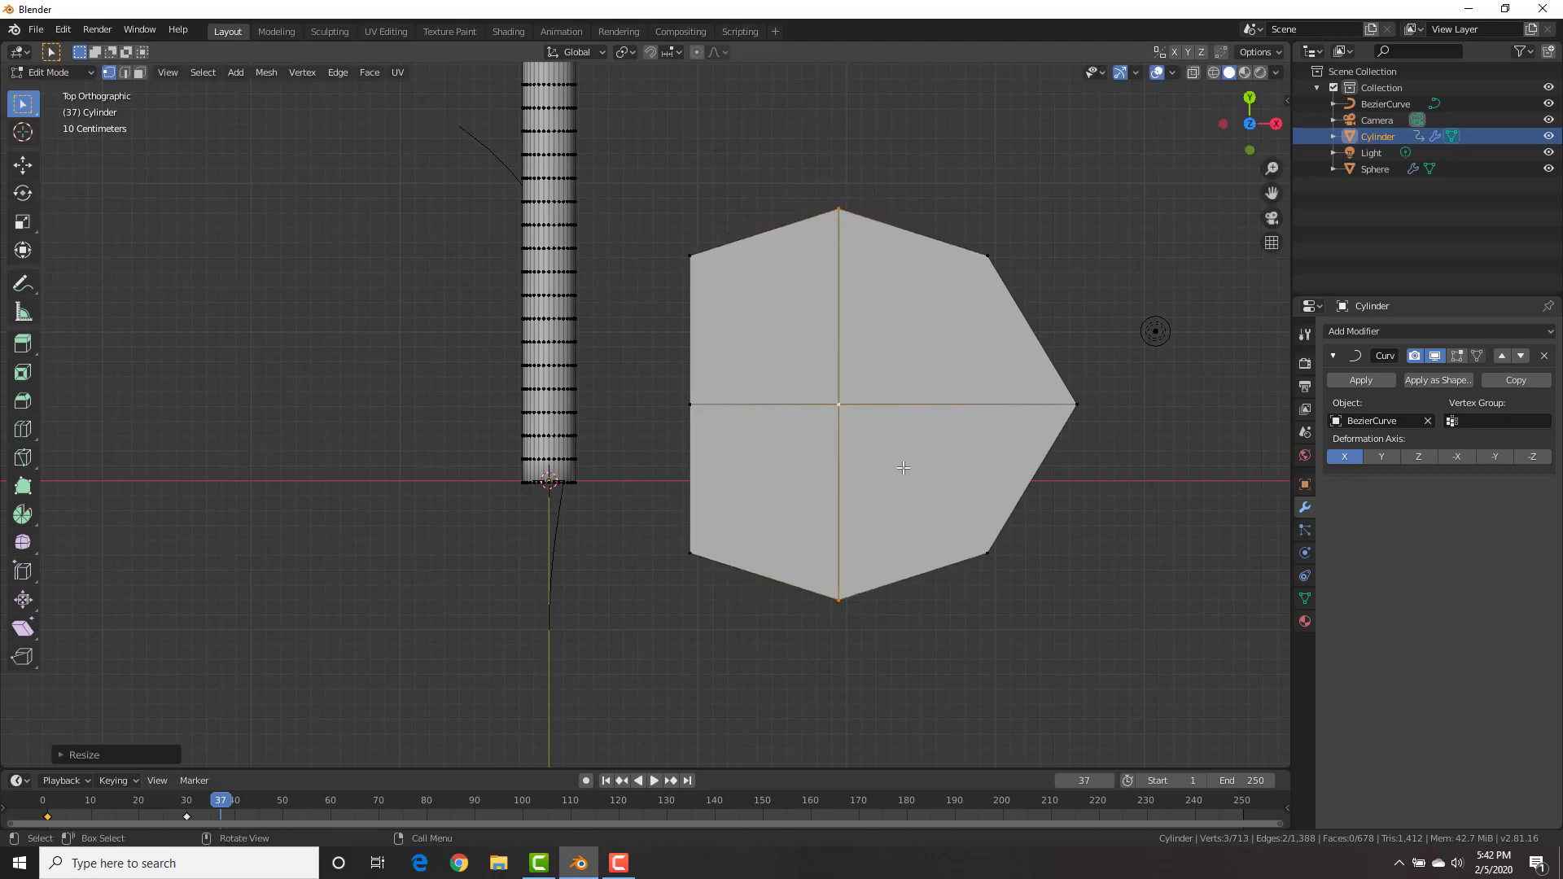
Extrude the leaf's left edge along X, narrow it on Y, and shift it left
left_click(716, 541)
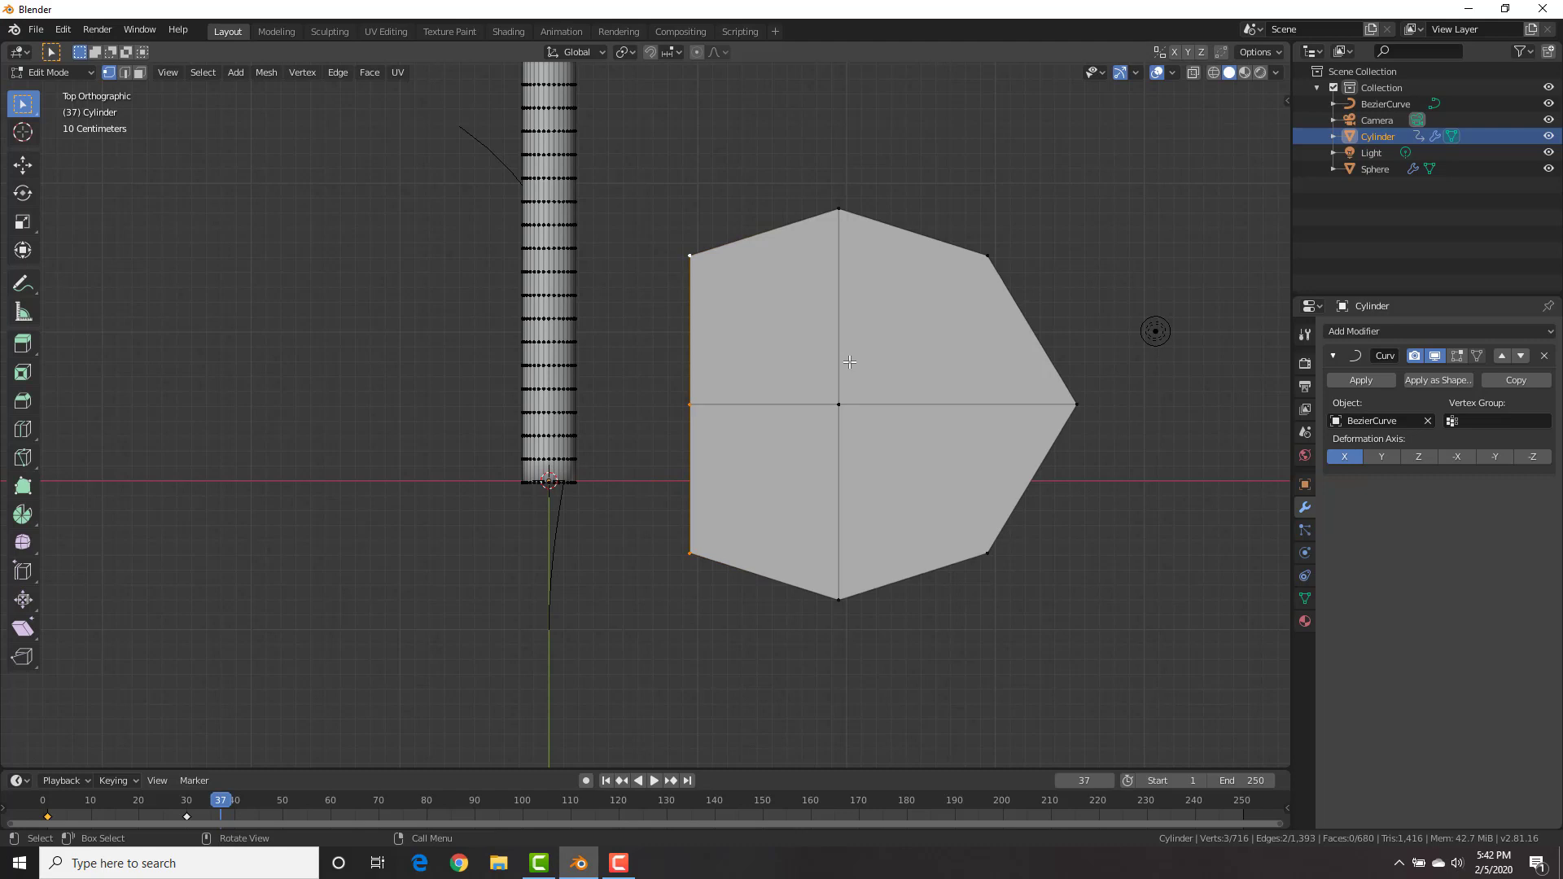
key("e")
key("x")
left_click(819, 360)
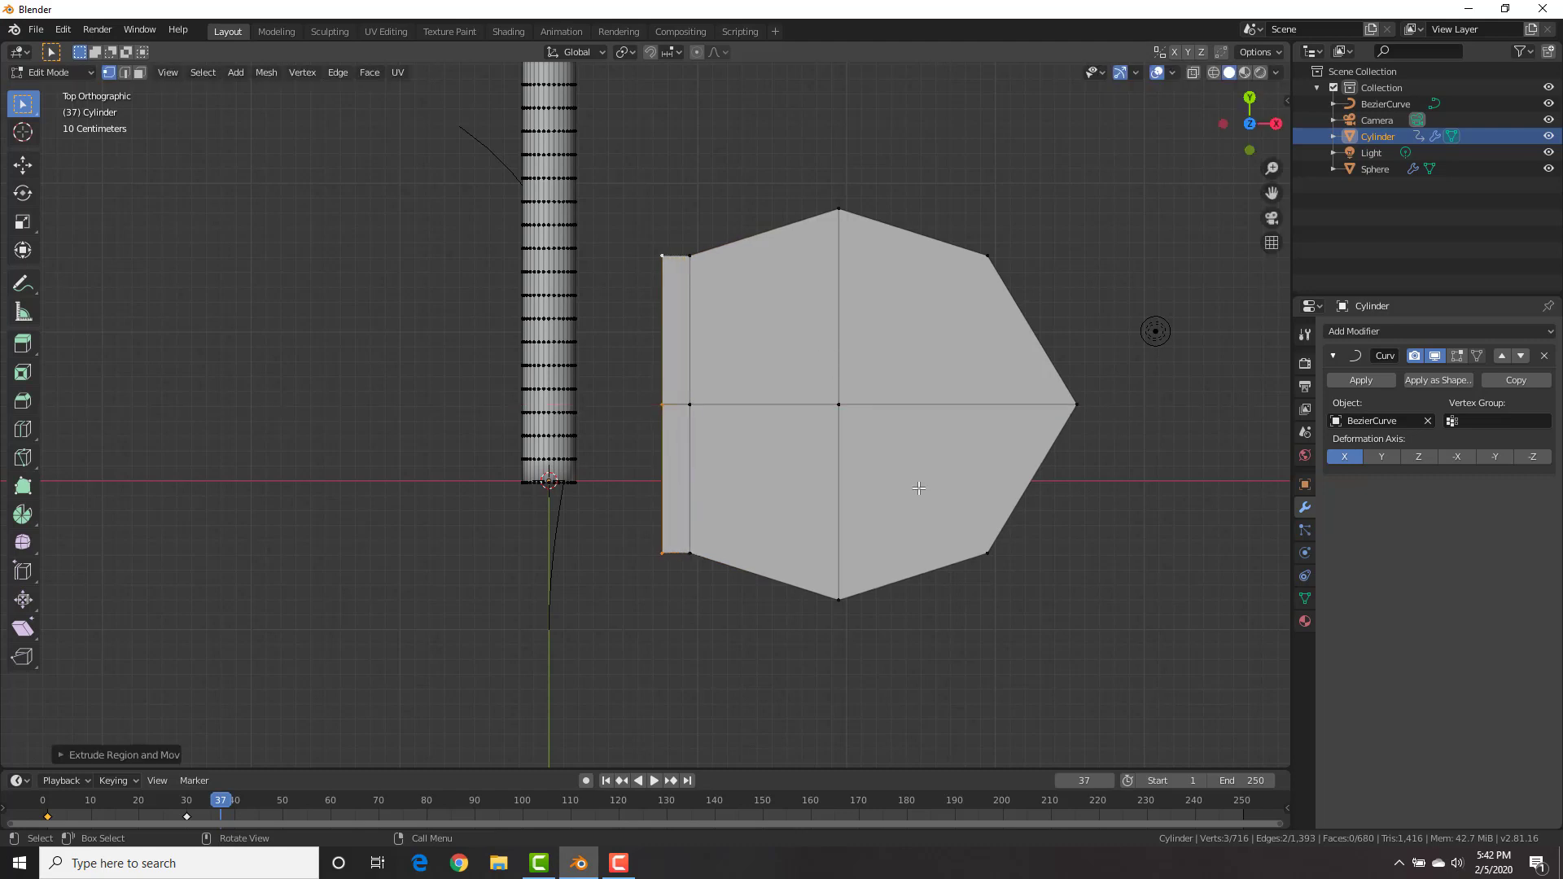
key("s")
key("y")
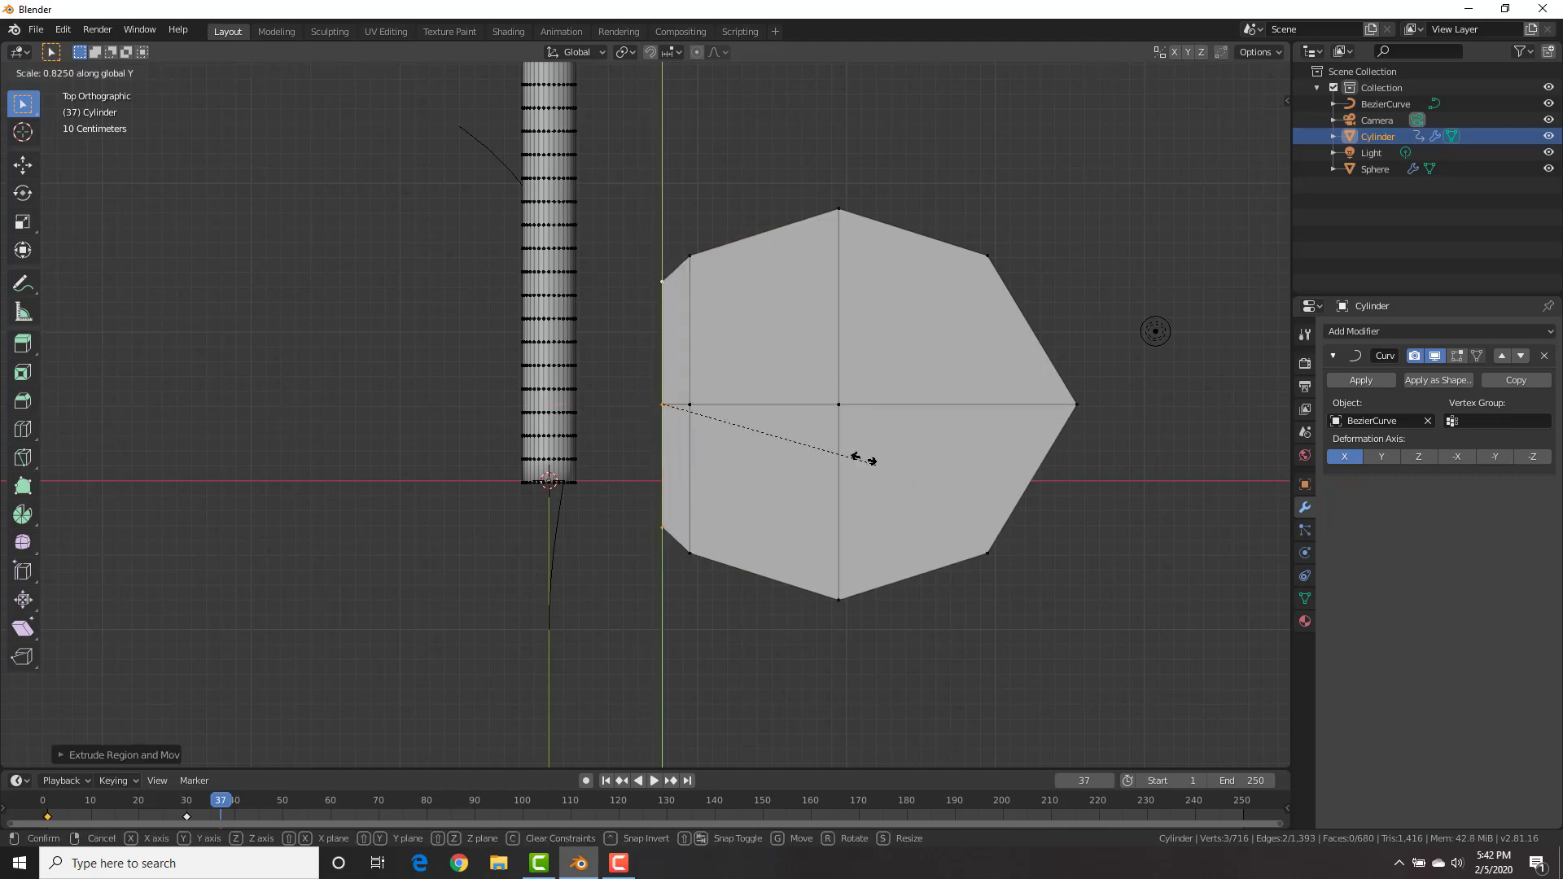
left_click(754, 413)
key("g")
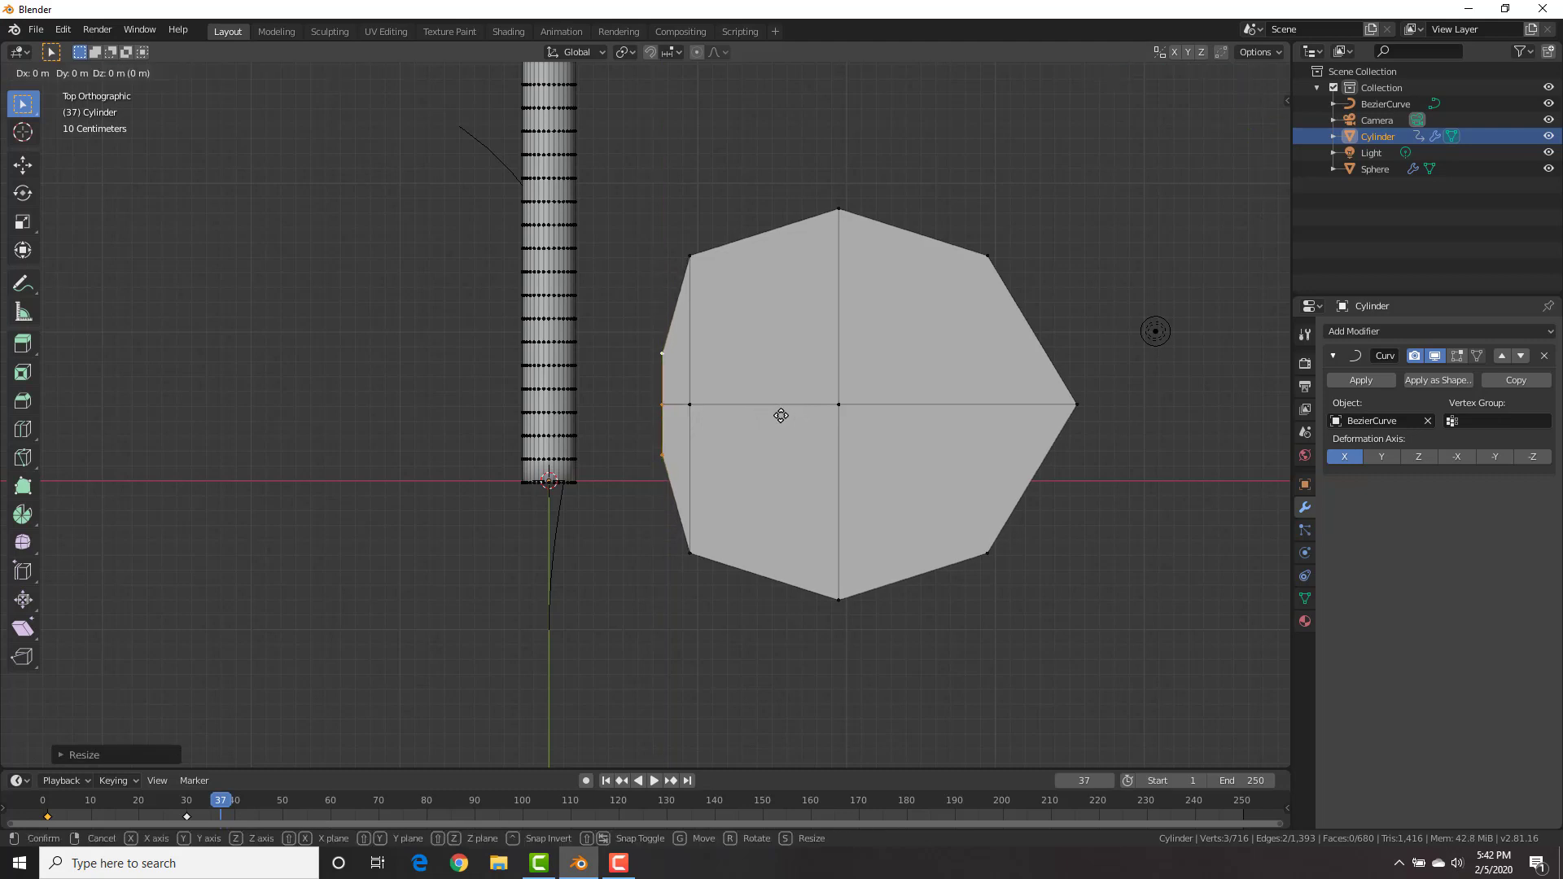
key("x")
left_click(780, 415)
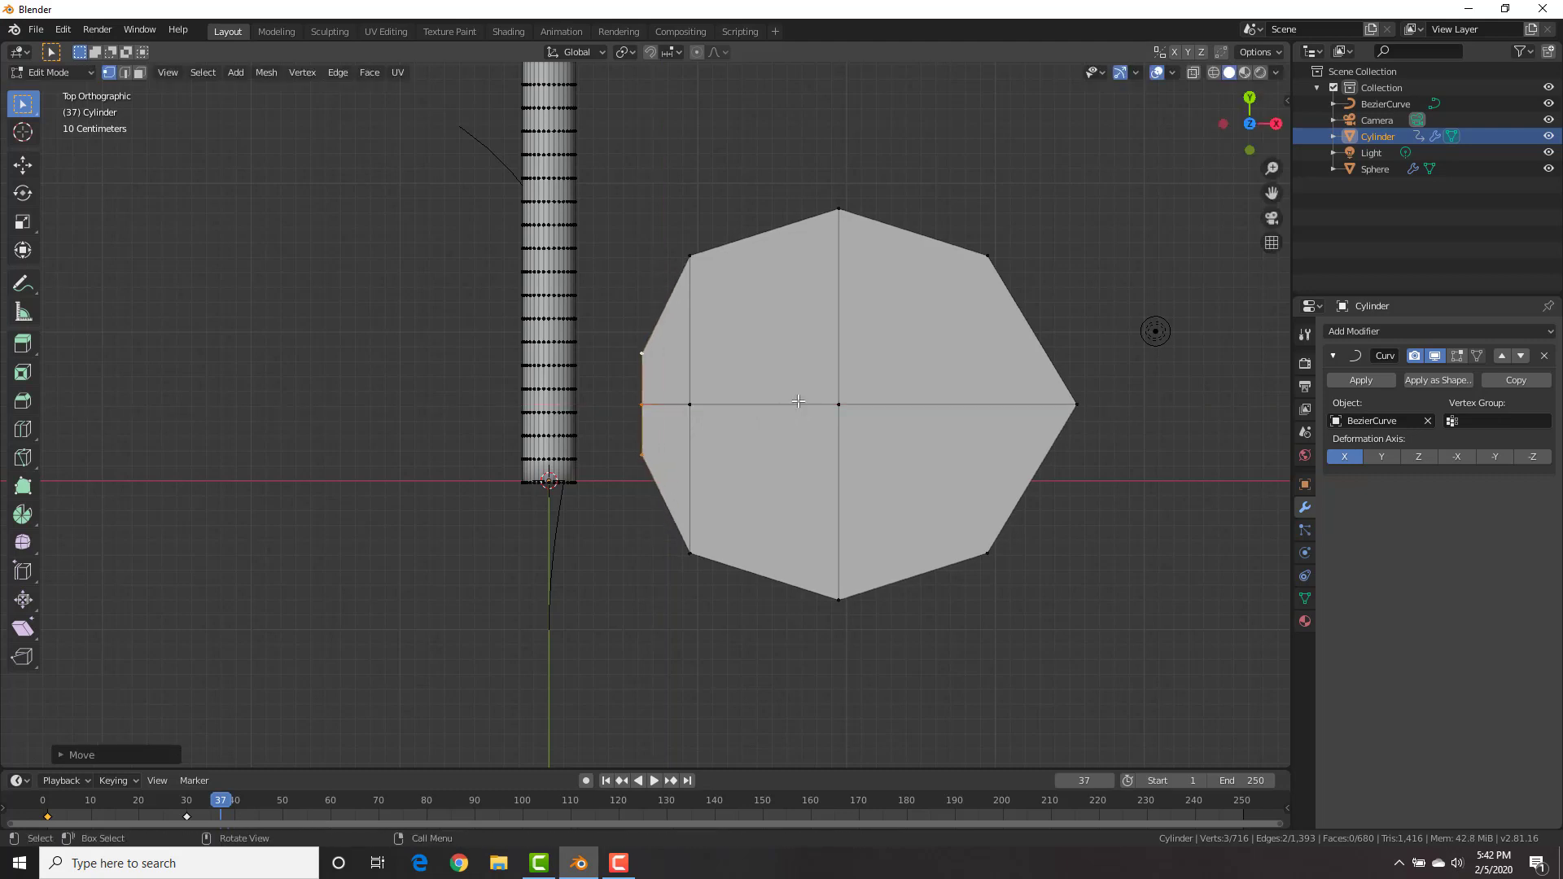
Extrude a long stem along X past the cylinder and select the whole linked leaf
key("e")
key("x")
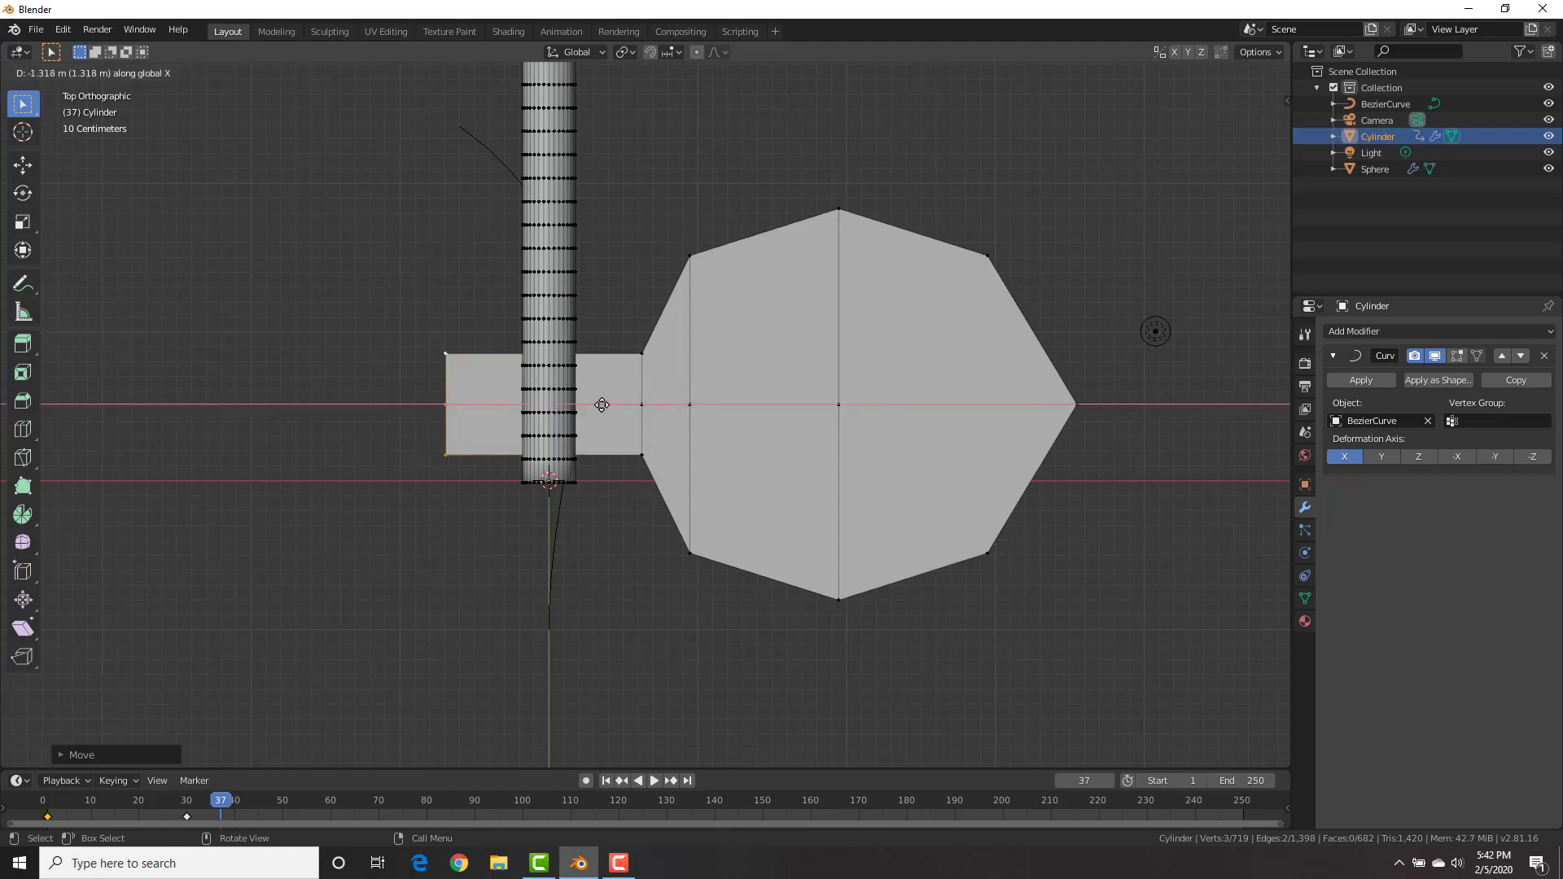
left_click(601, 405)
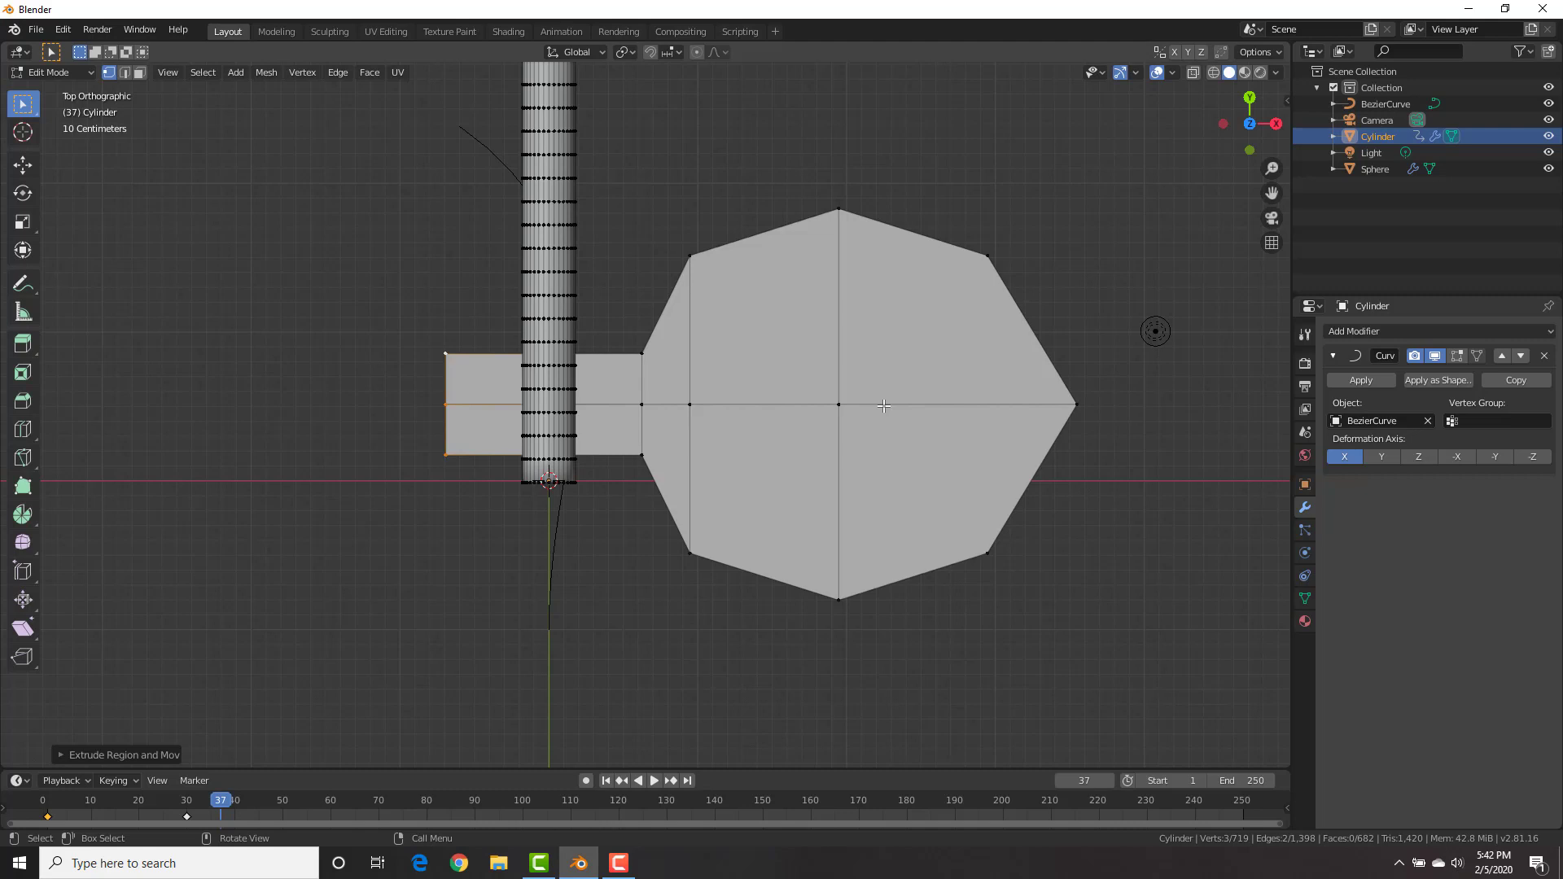
key("ctrl")
key("ctrl+l")
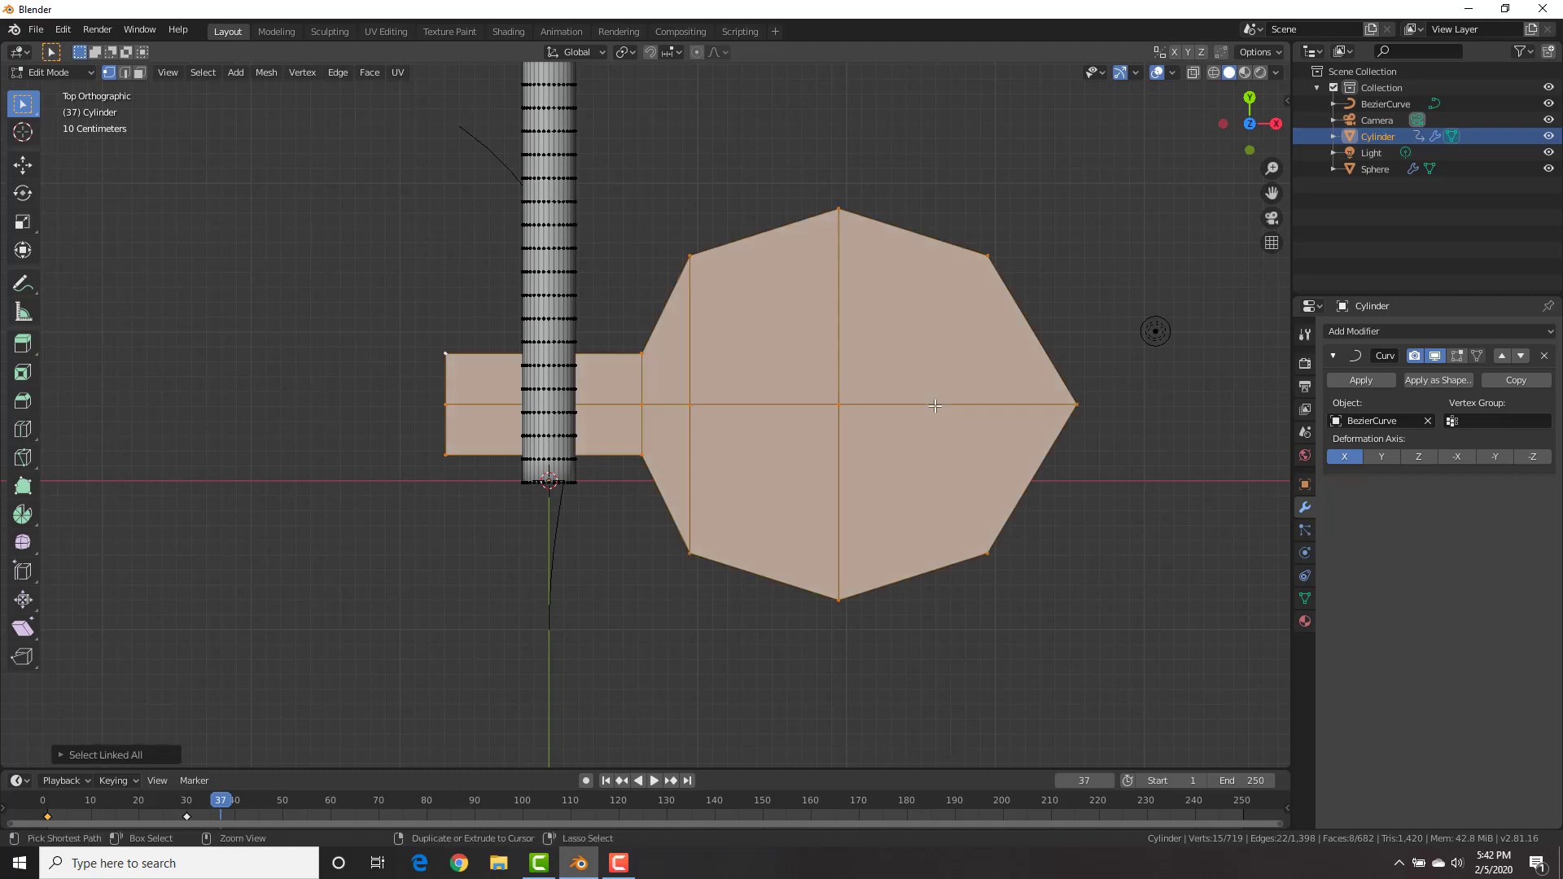
Shrink the leaf, place it beside the blade base, and view the mesh data properties in Object Mode
key("s")
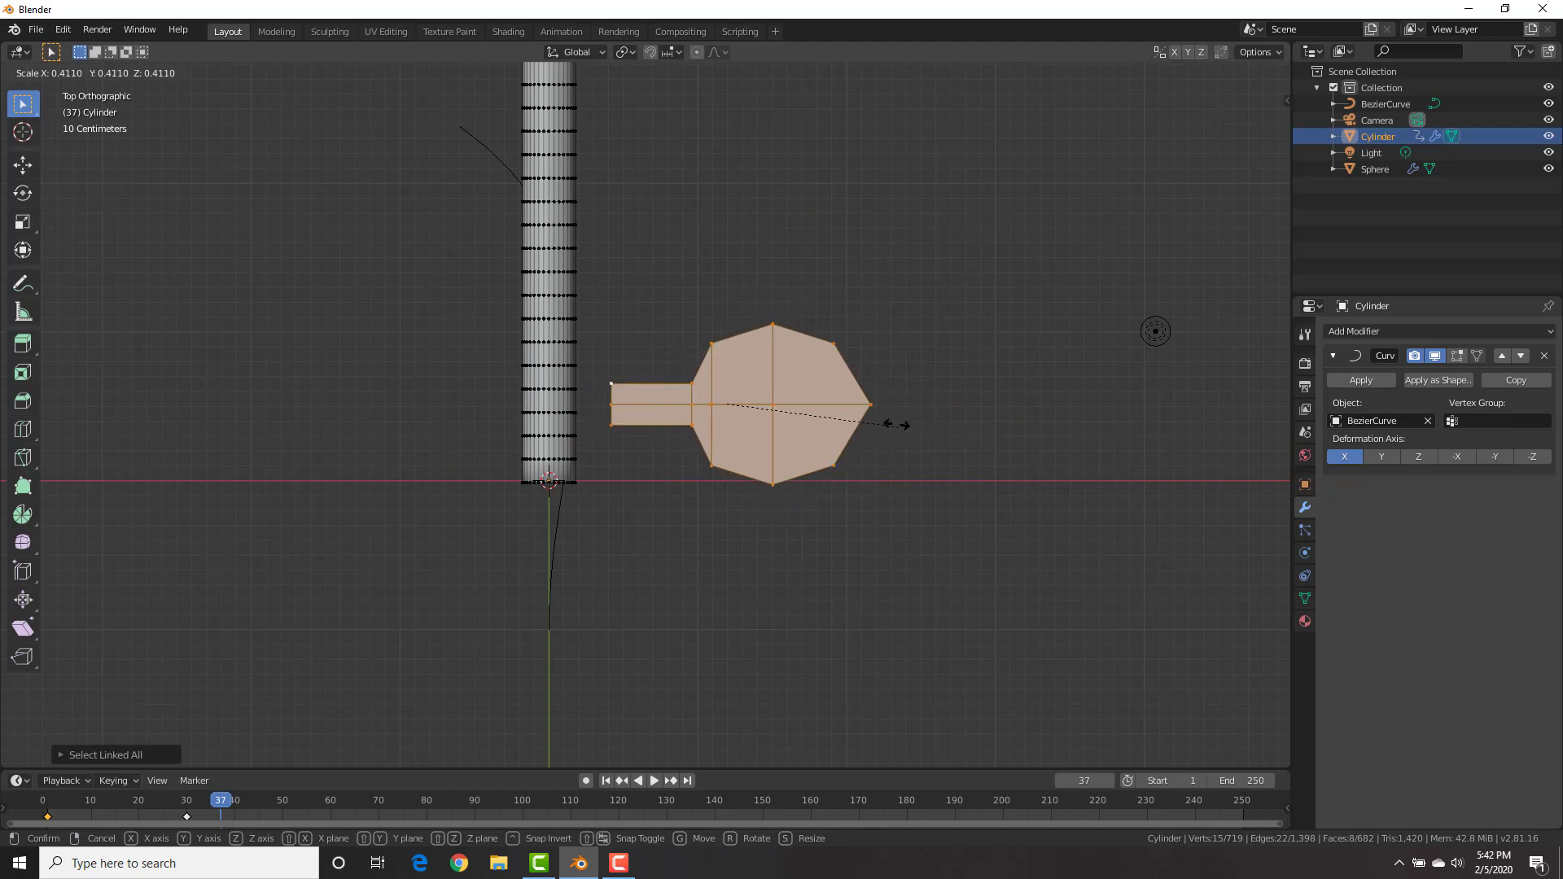
left_click(792, 430)
key("g")
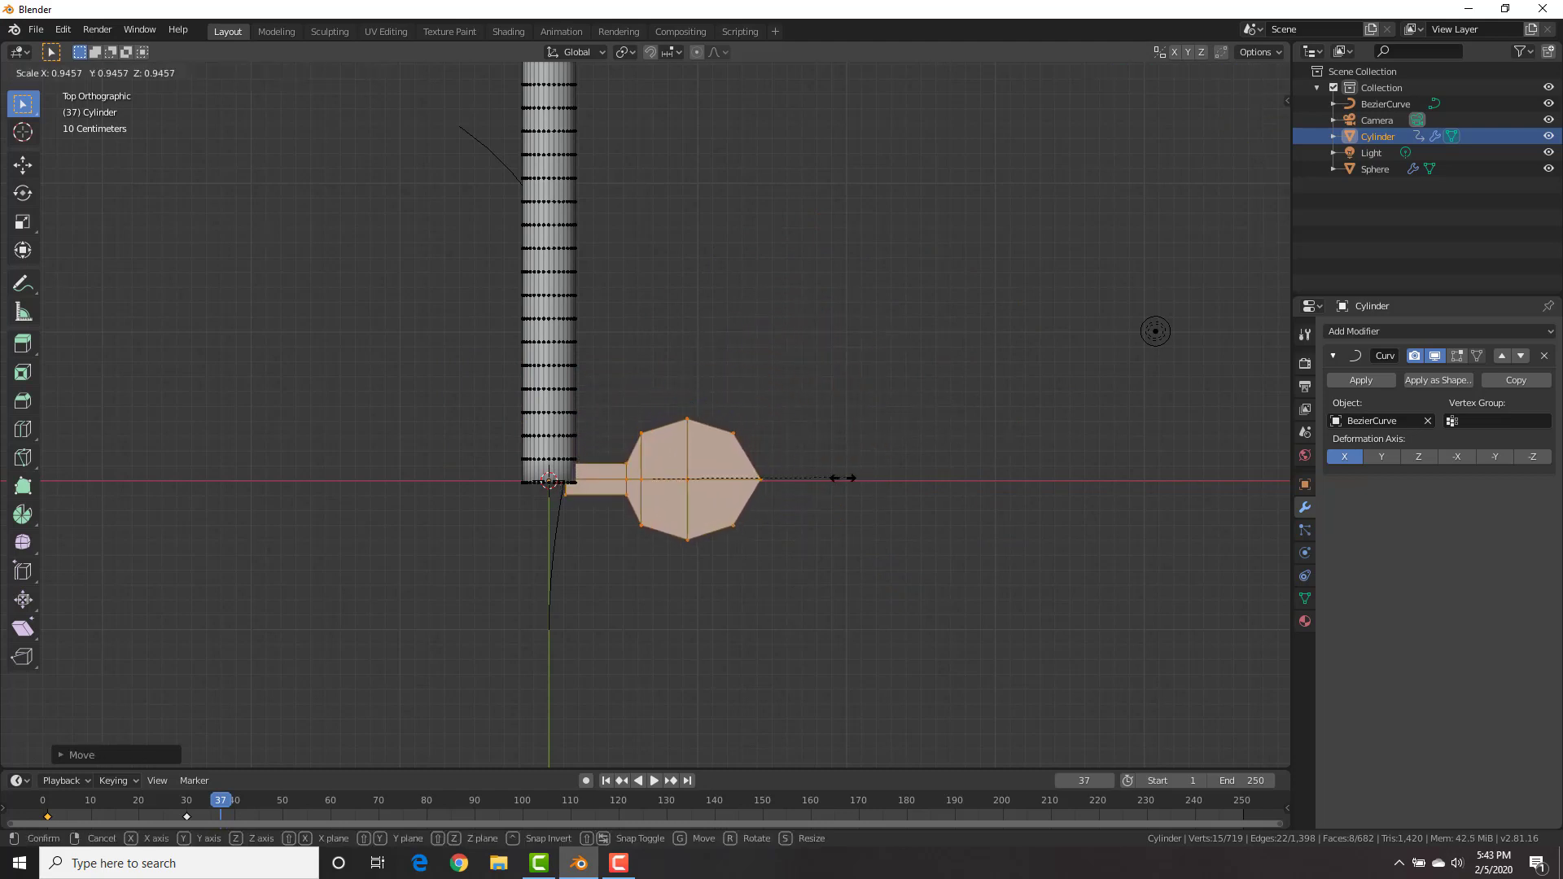
left_click(743, 469)
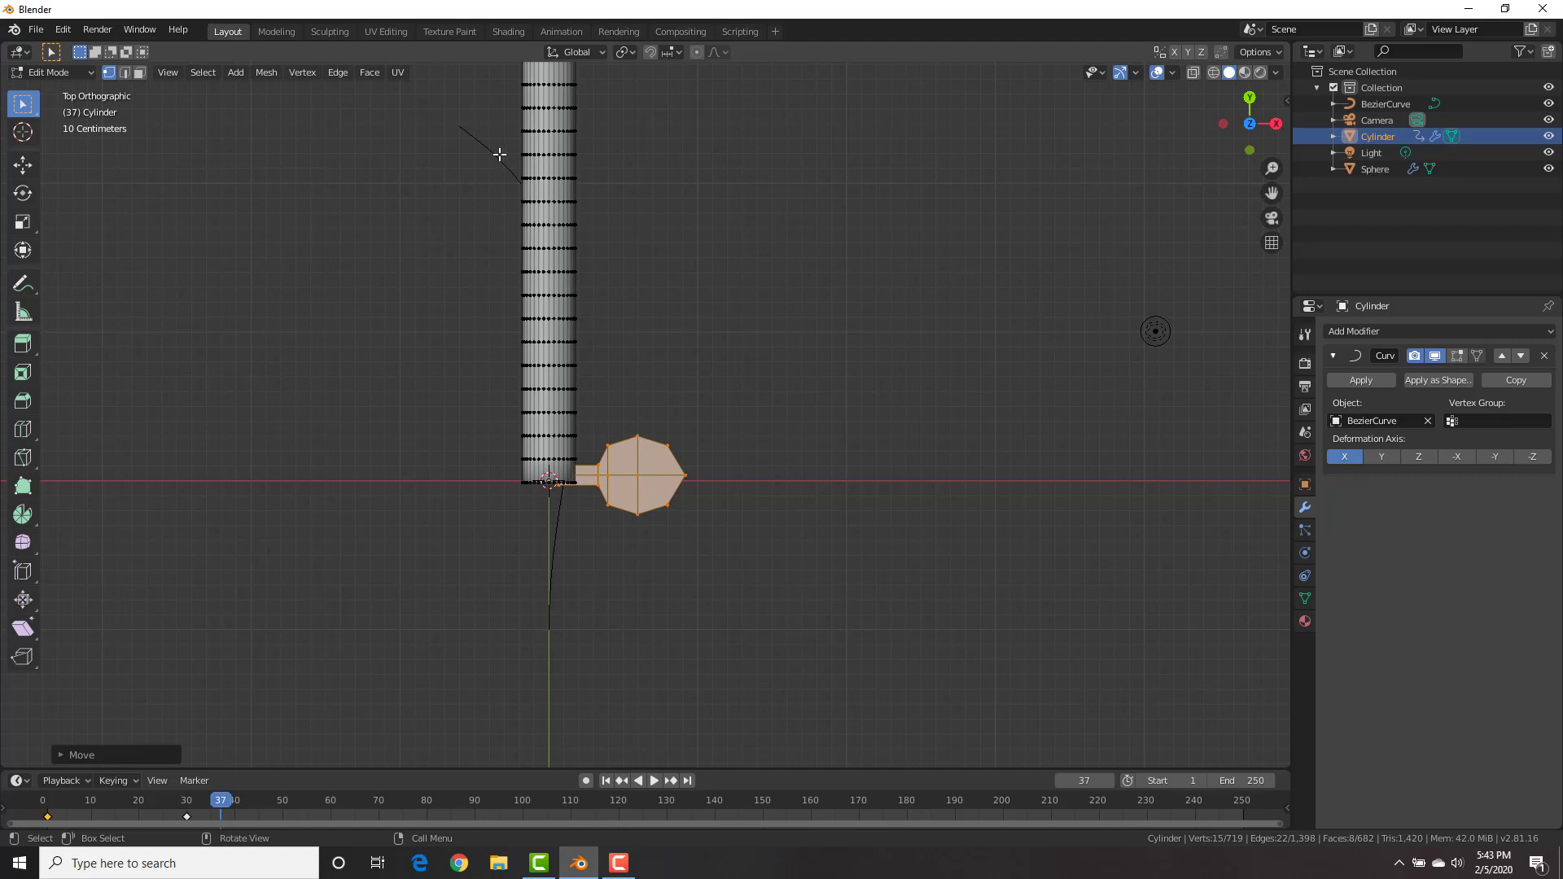
key("Tab")
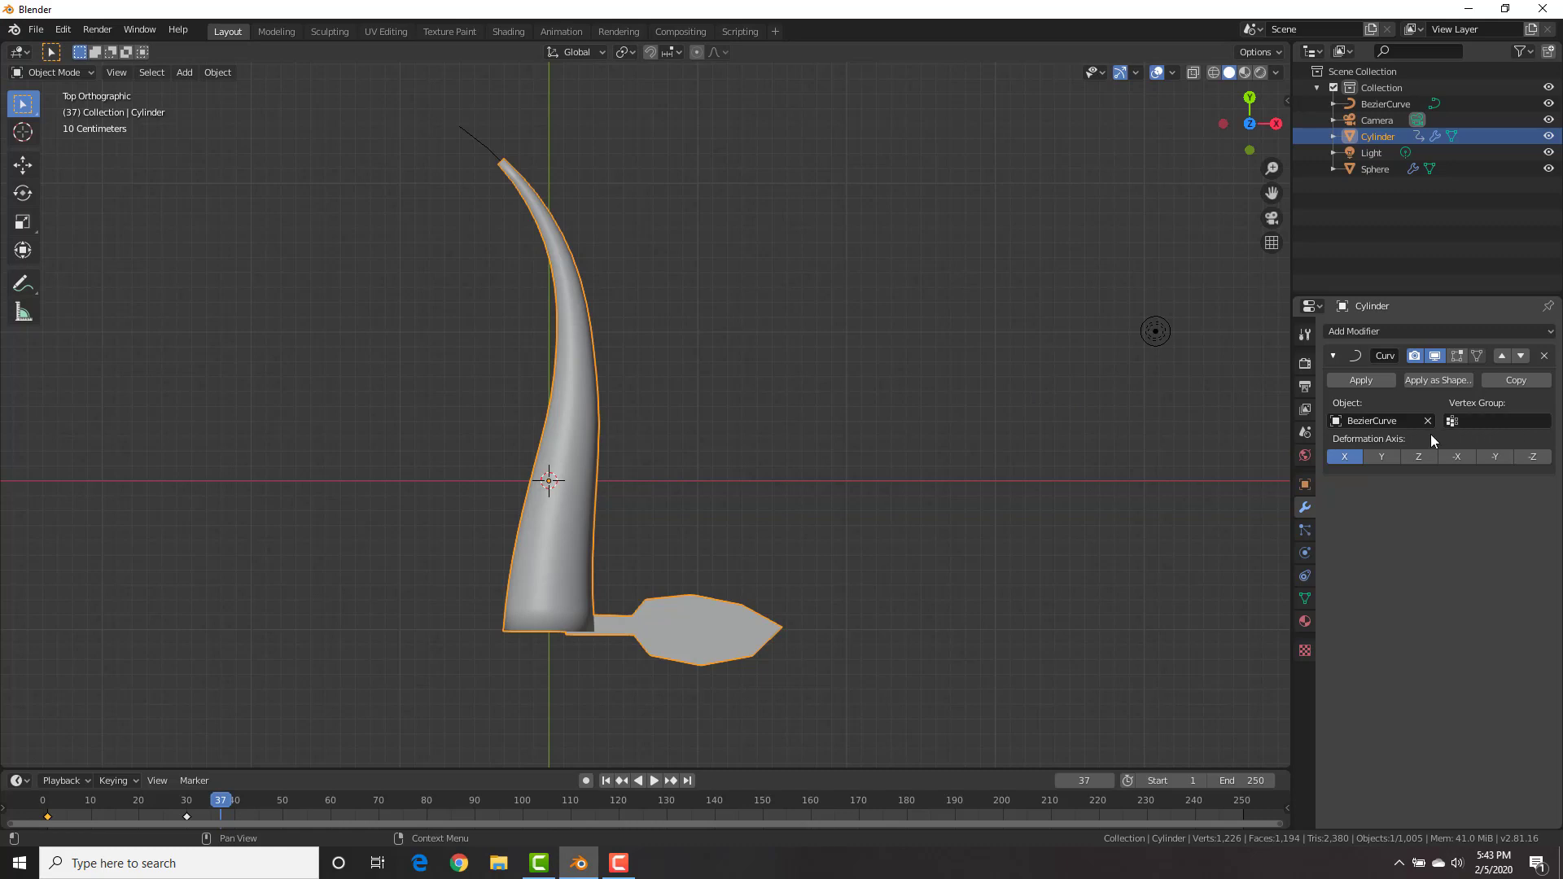
left_click(1304, 598)
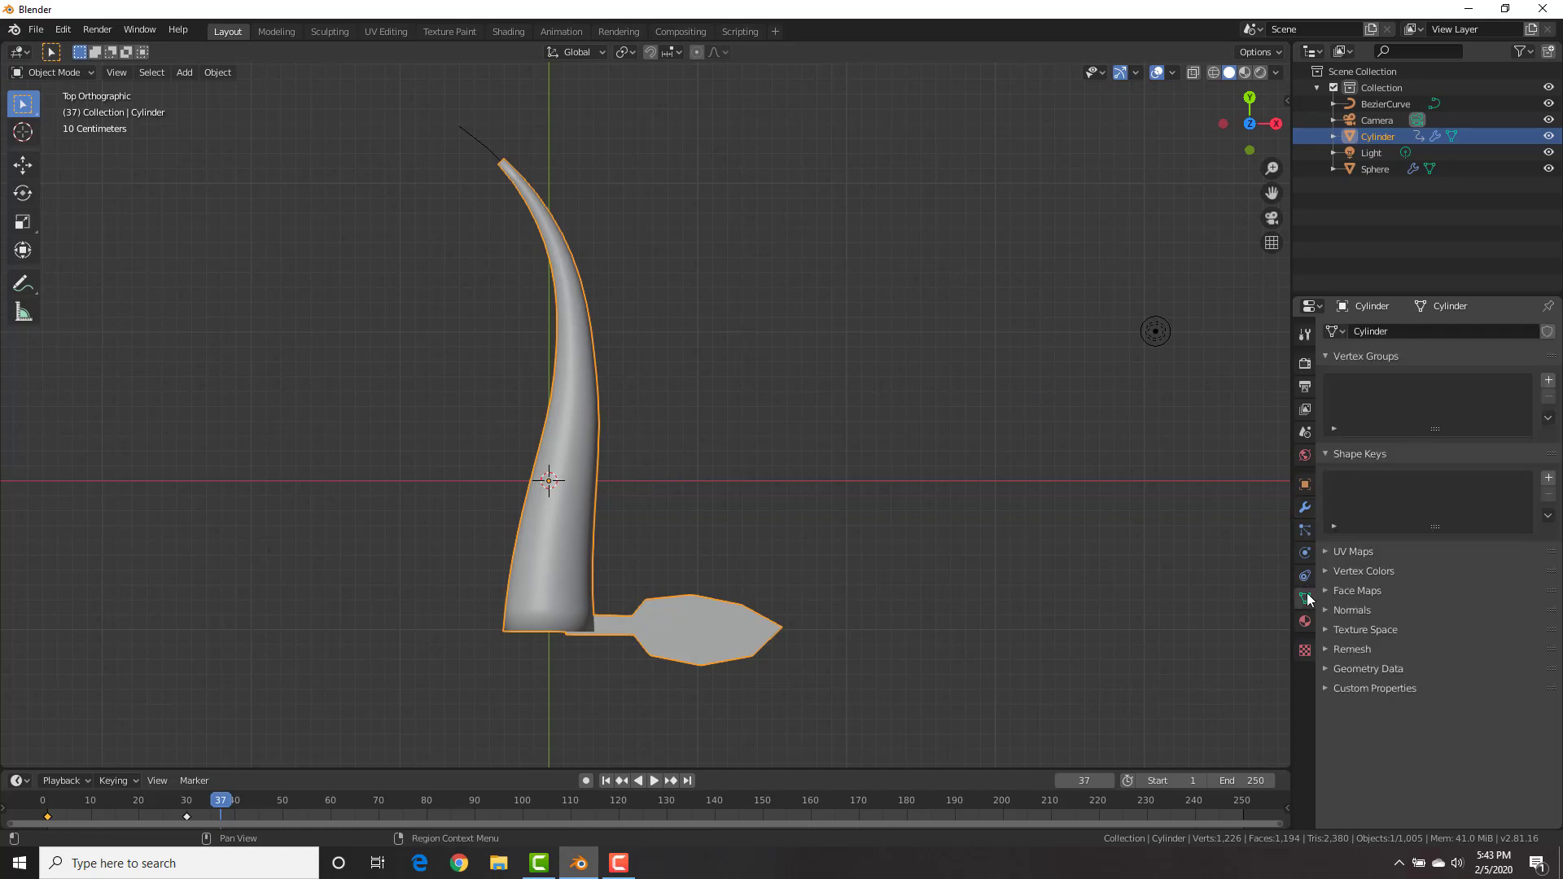
Add a vertex group 'Group' and assign the blade's vertices via inverted selection
left_click(1550, 381)
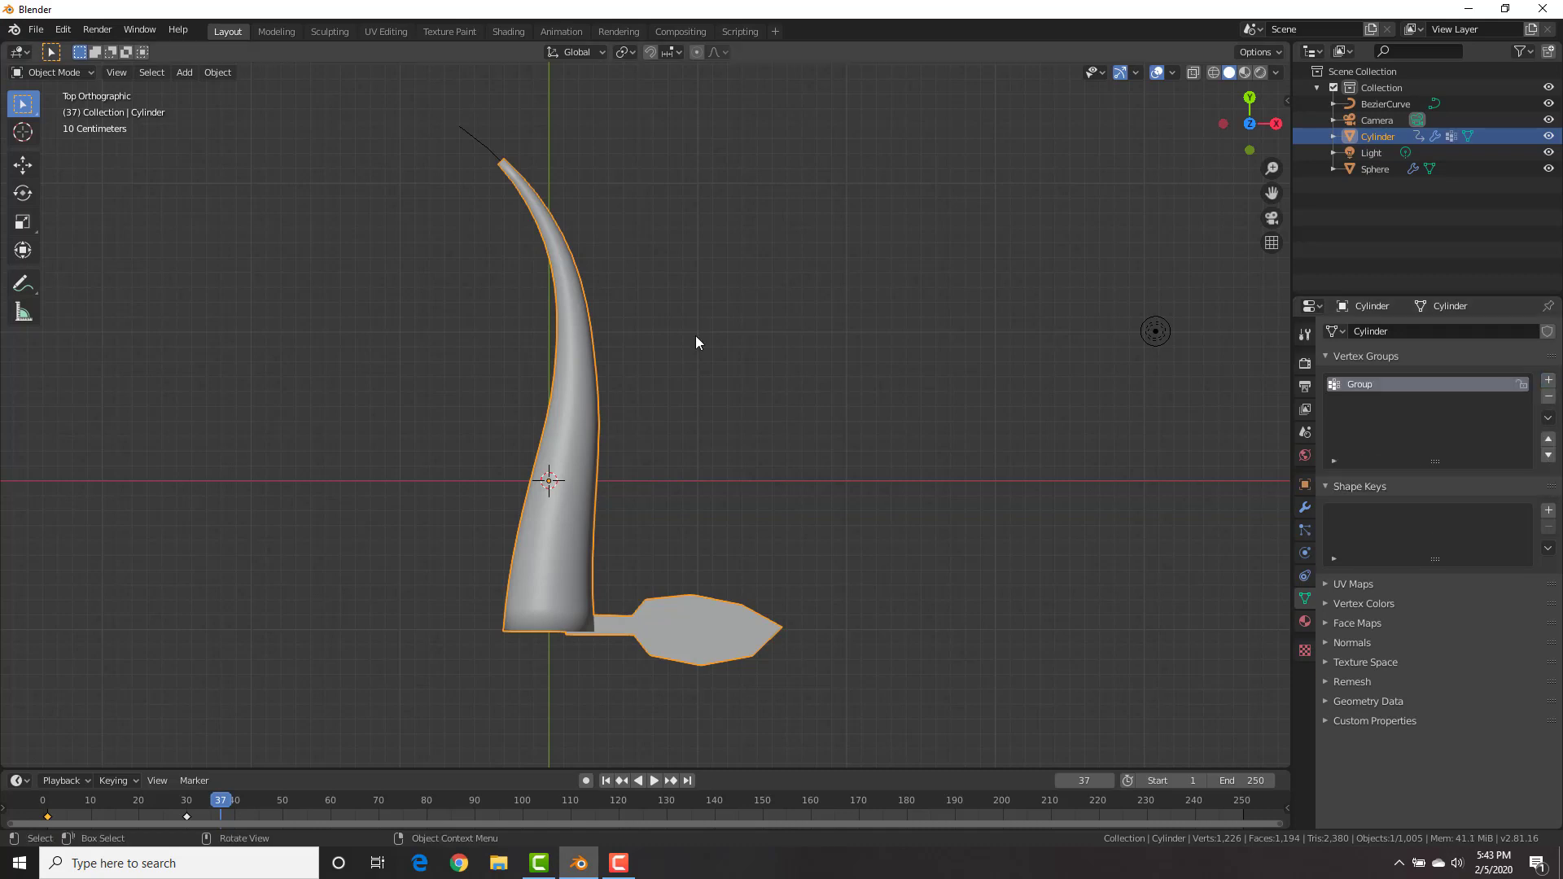
key("Tab")
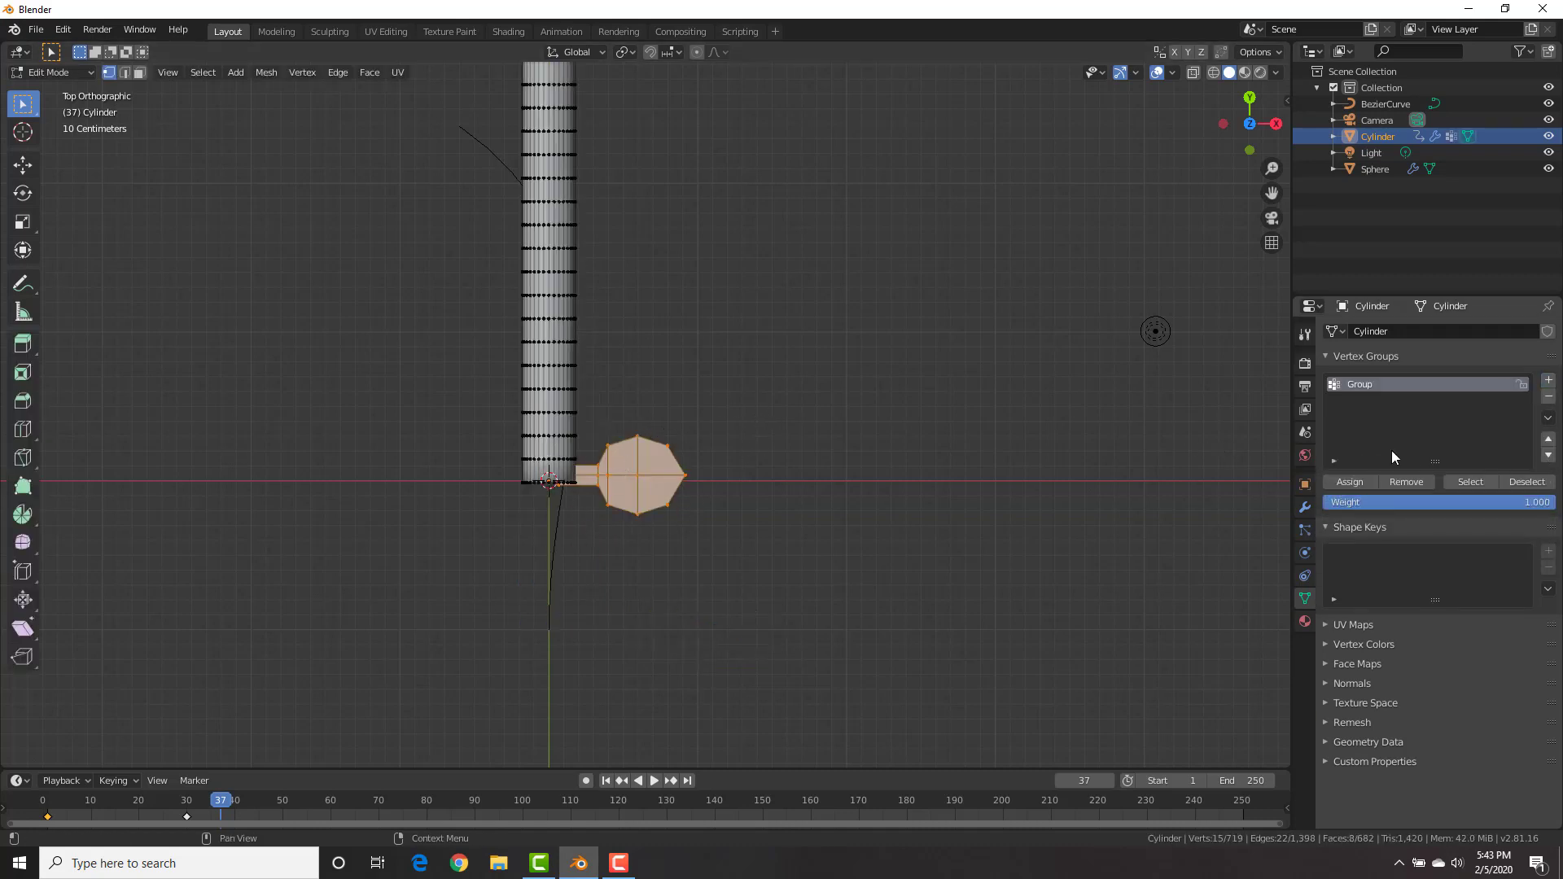
left_click(1406, 482)
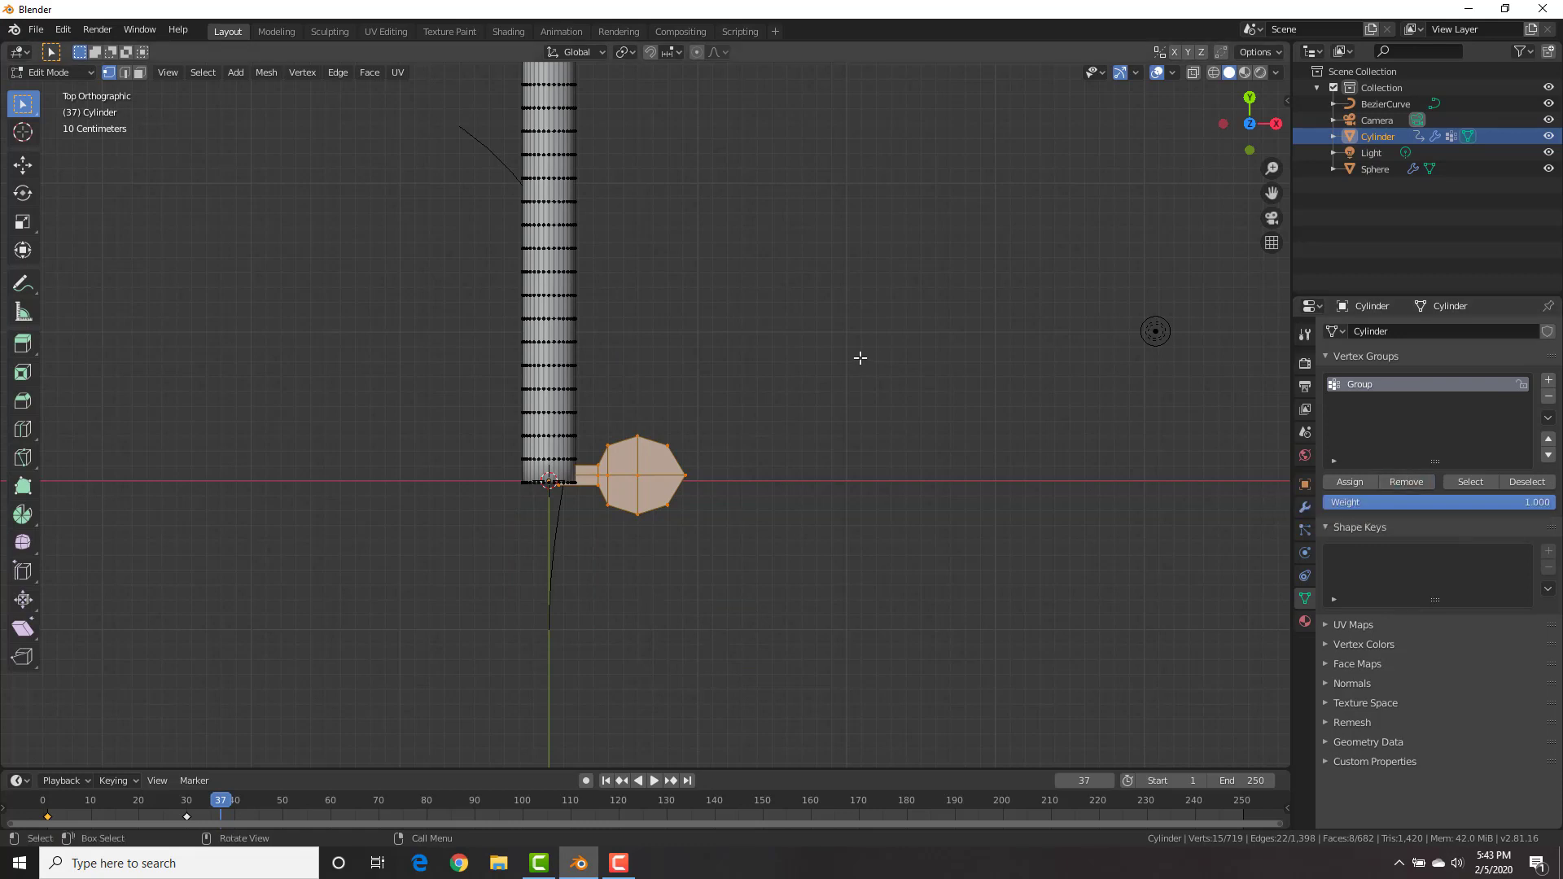
key("ctrl+i")
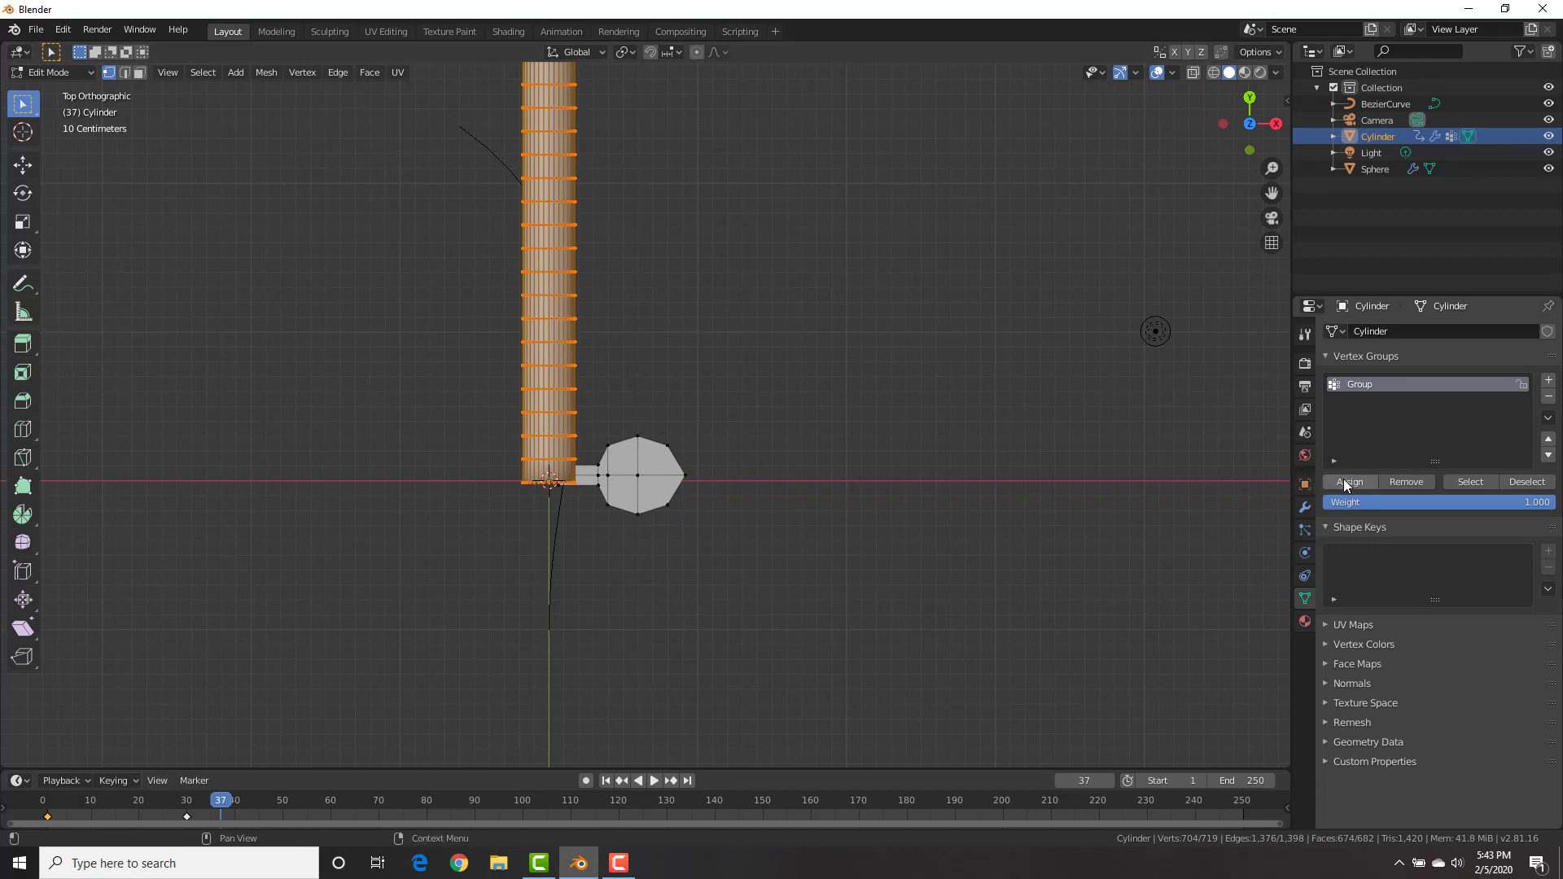
scroll(573, 228, "down", 3)
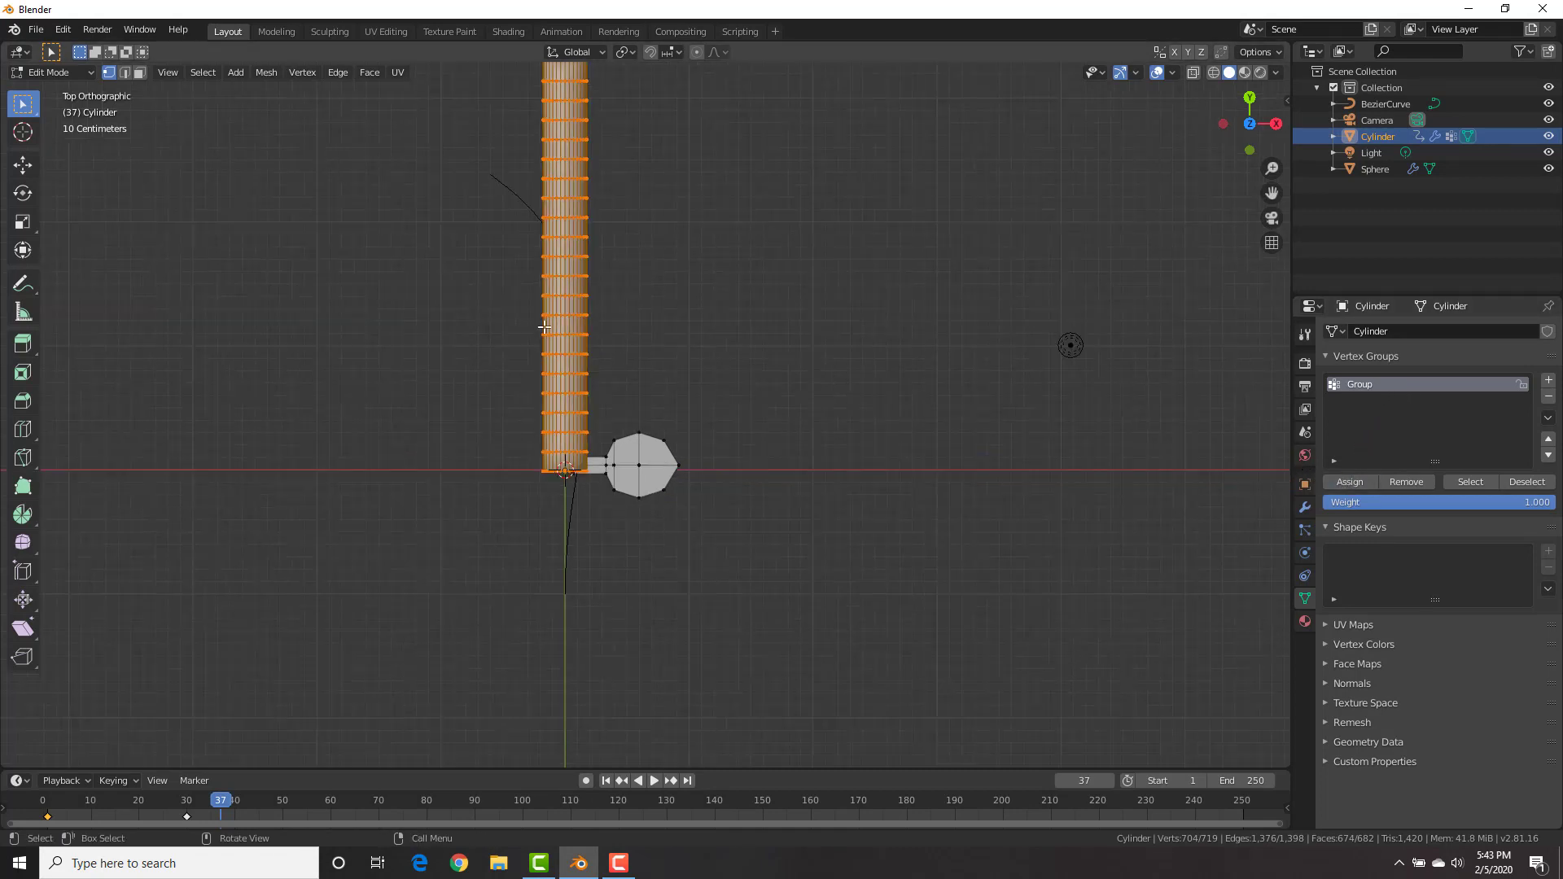
scroll(633, 417, "up", 3)
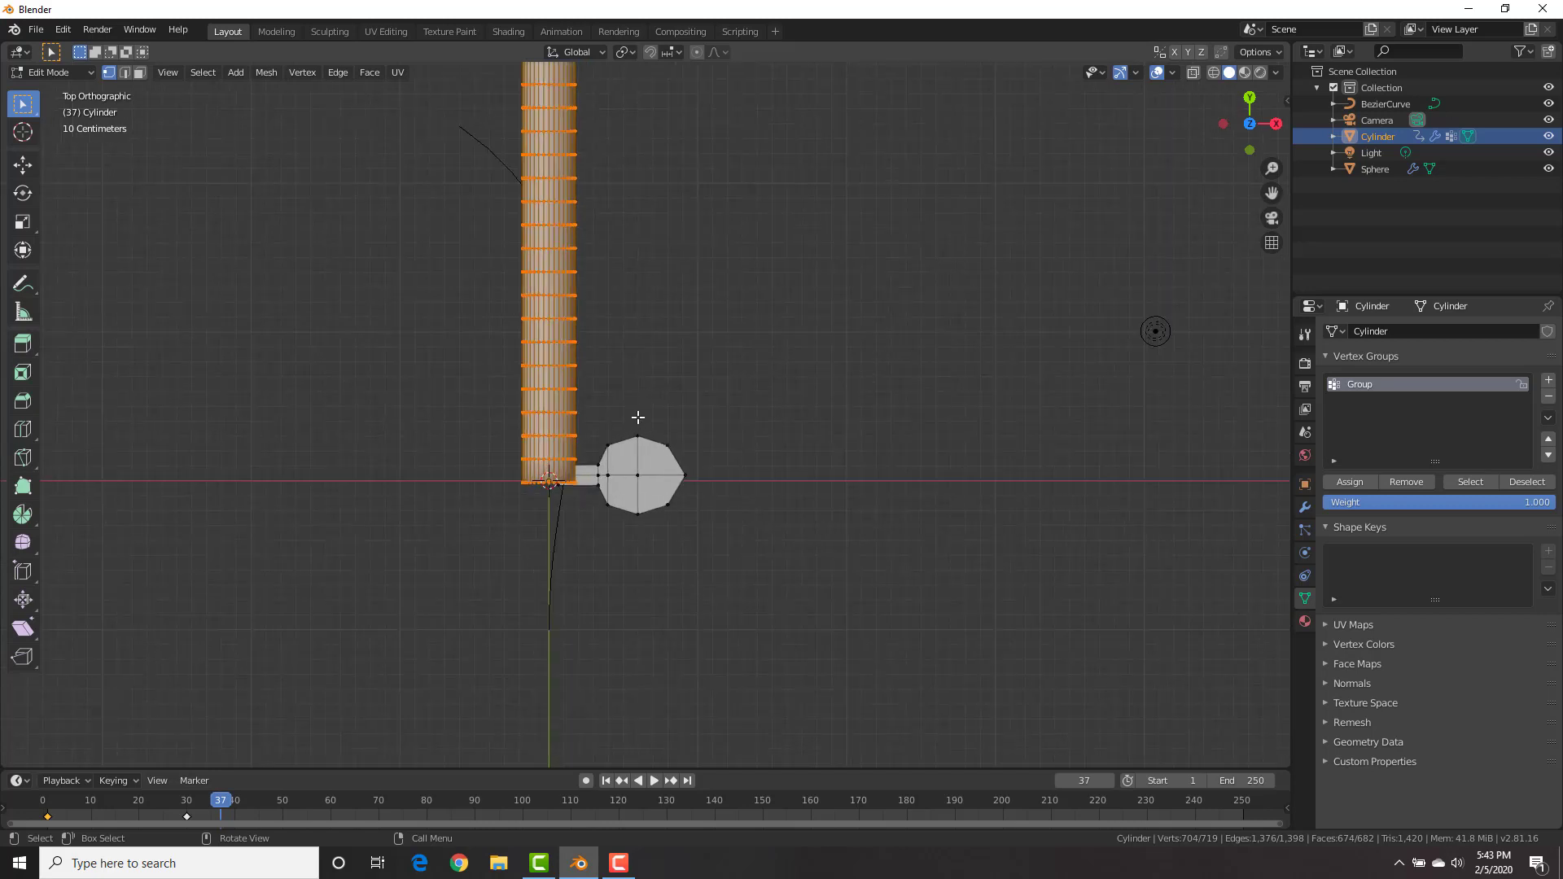
key("Tab")
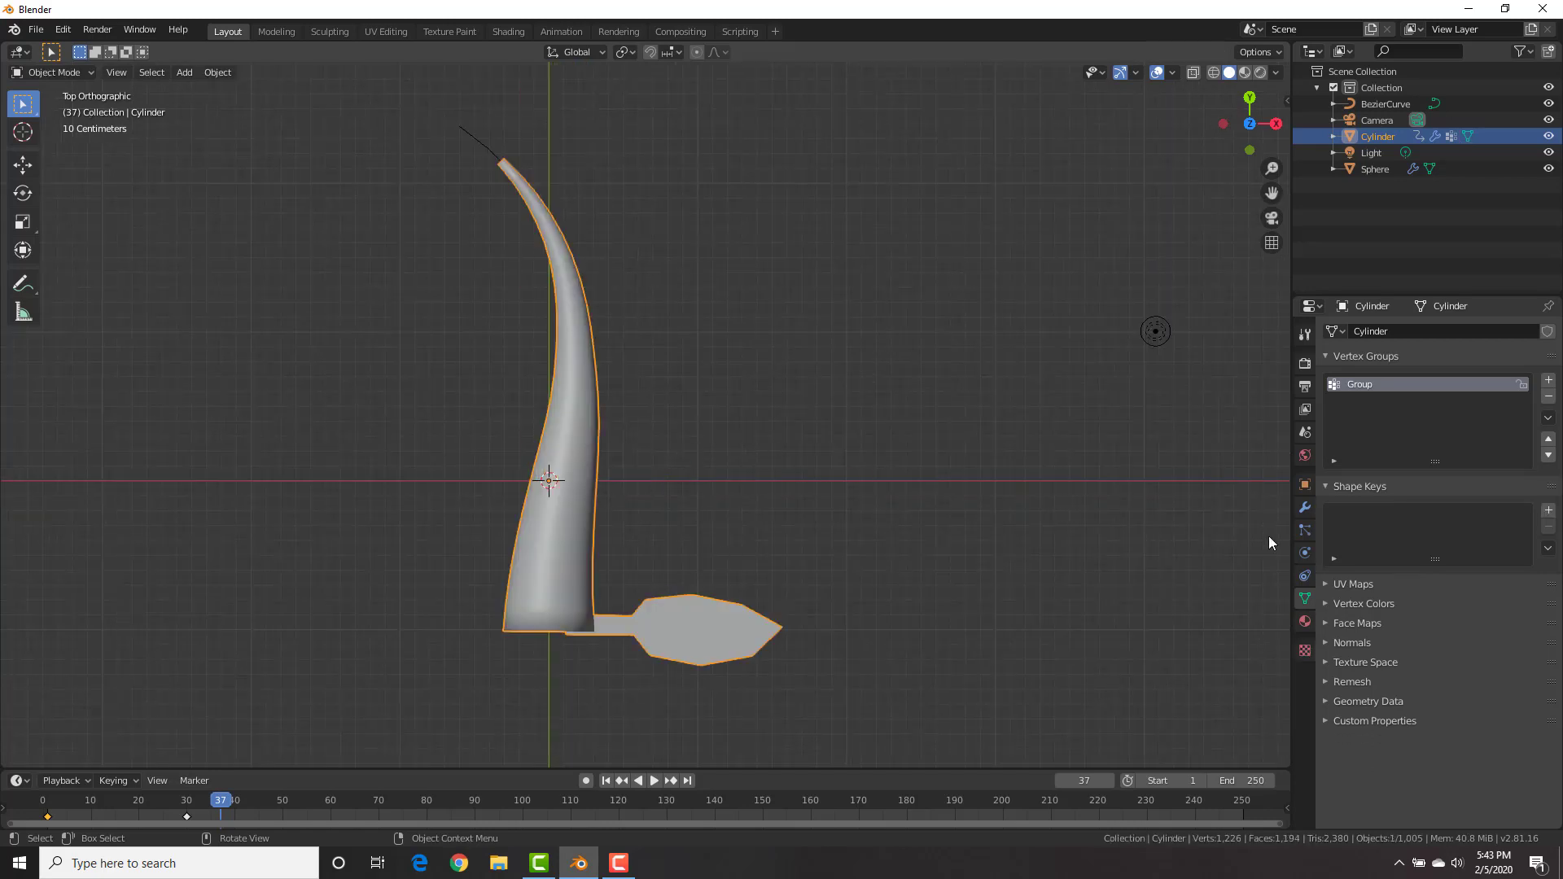
Limit the Curve modifier's deformation to the vertex group Group
left_click(1304, 509)
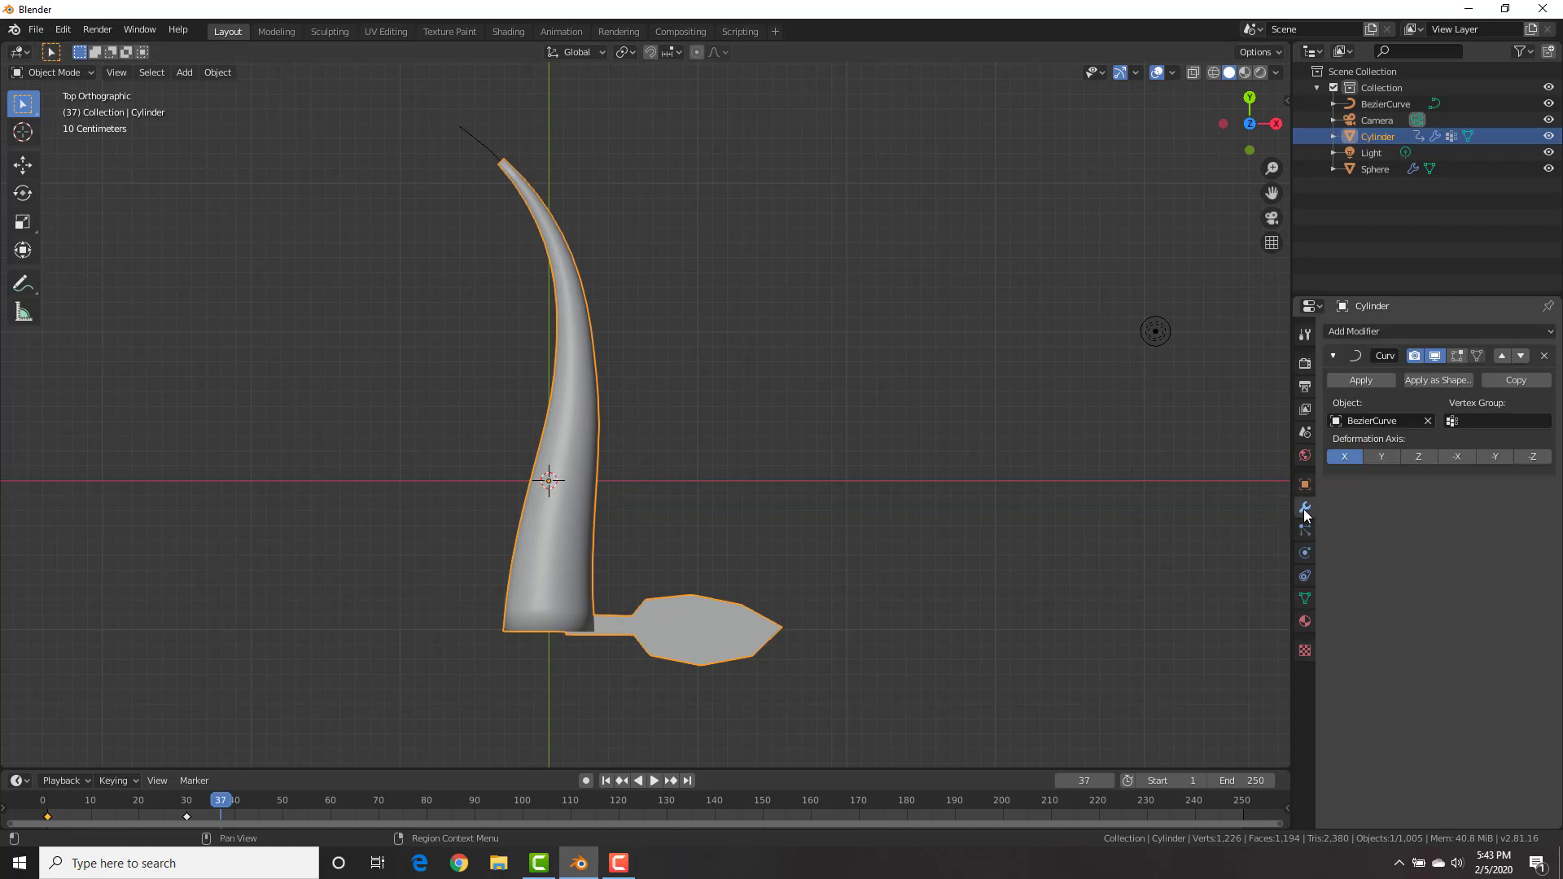
left_click(1492, 421)
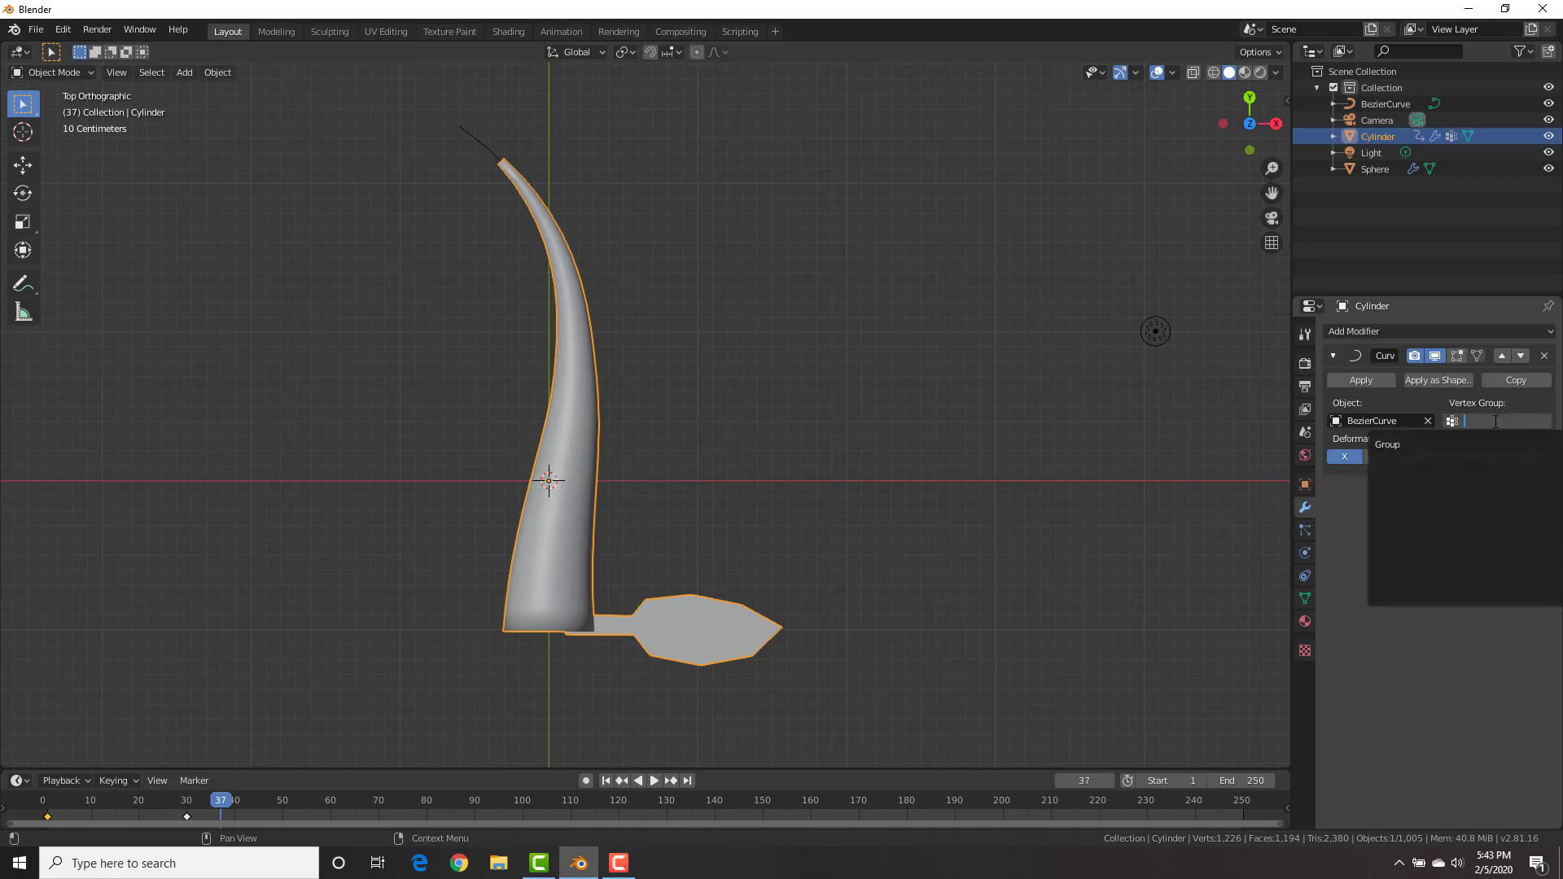
left_click(1484, 446)
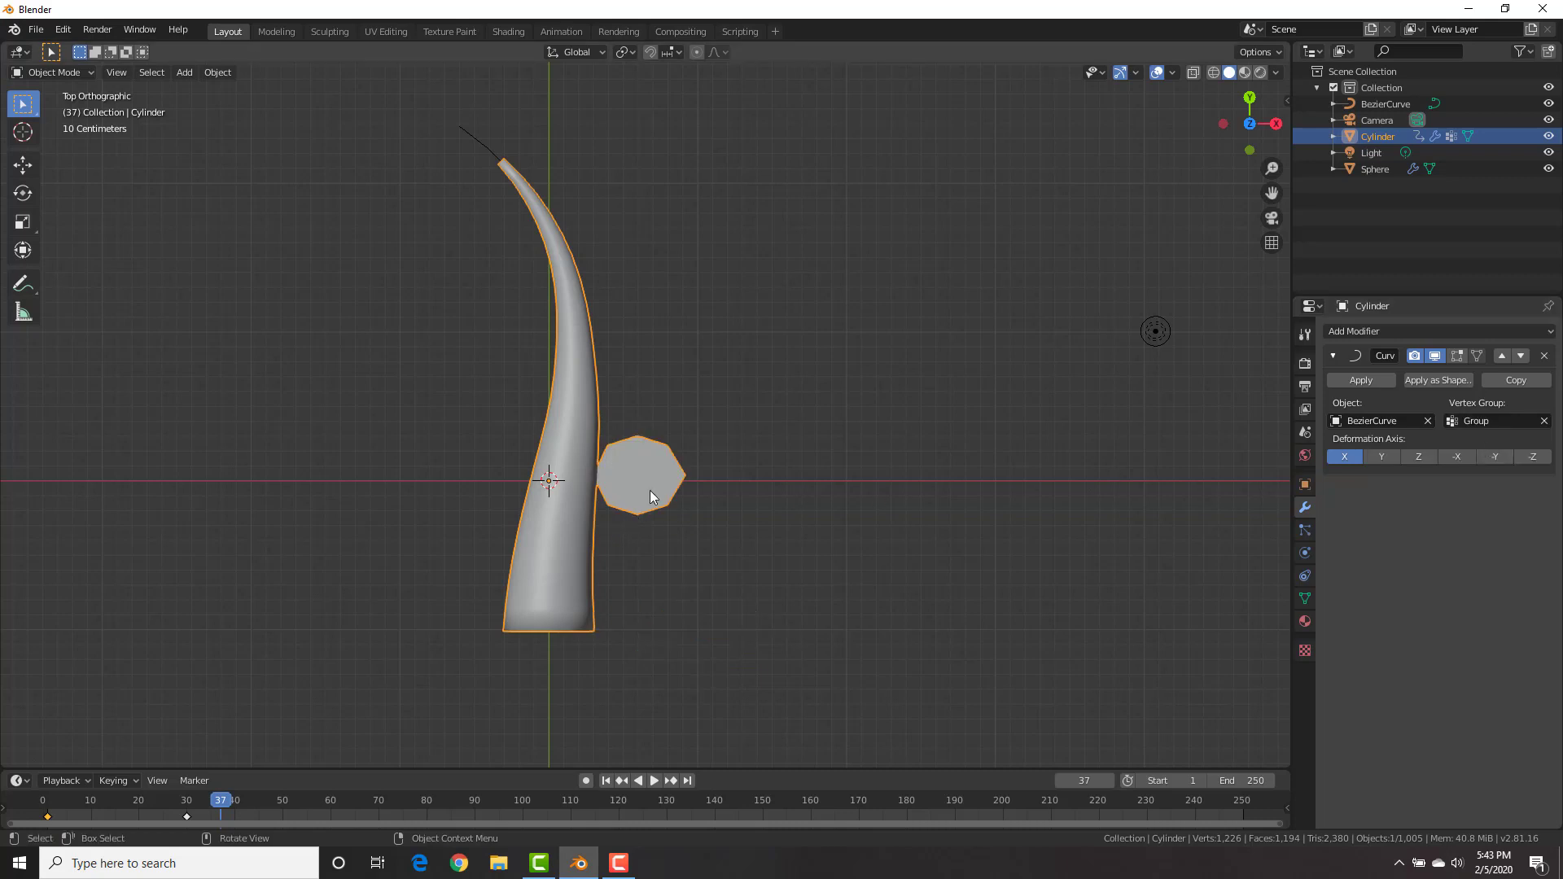
key("Tab")
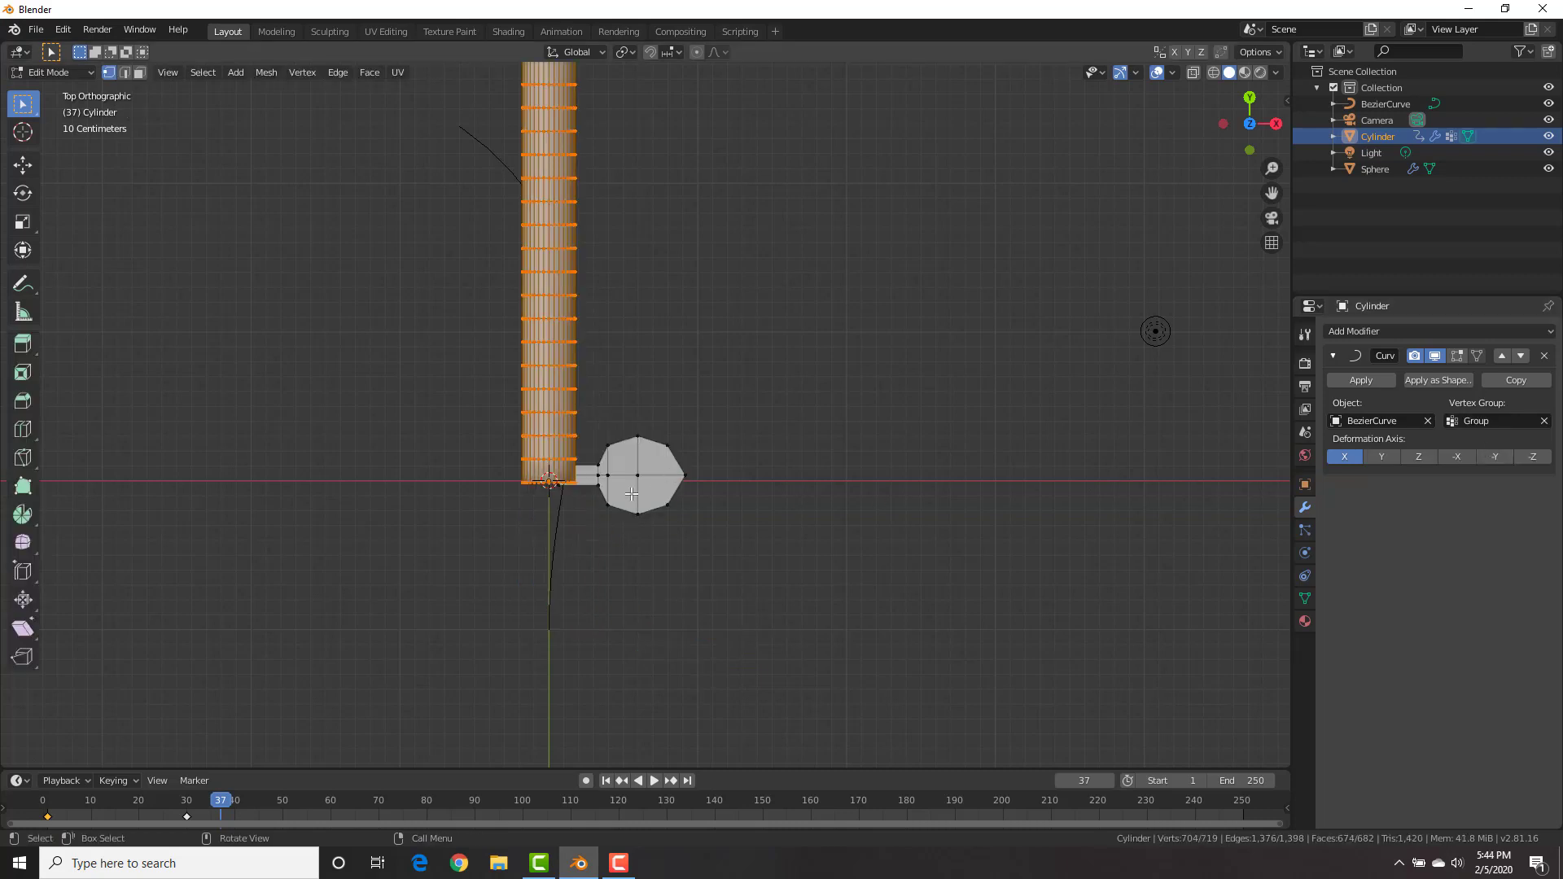
Select the linked leaf, shift it, tilt it about 34°, and raise it along Y against the blade
left_click(615, 472)
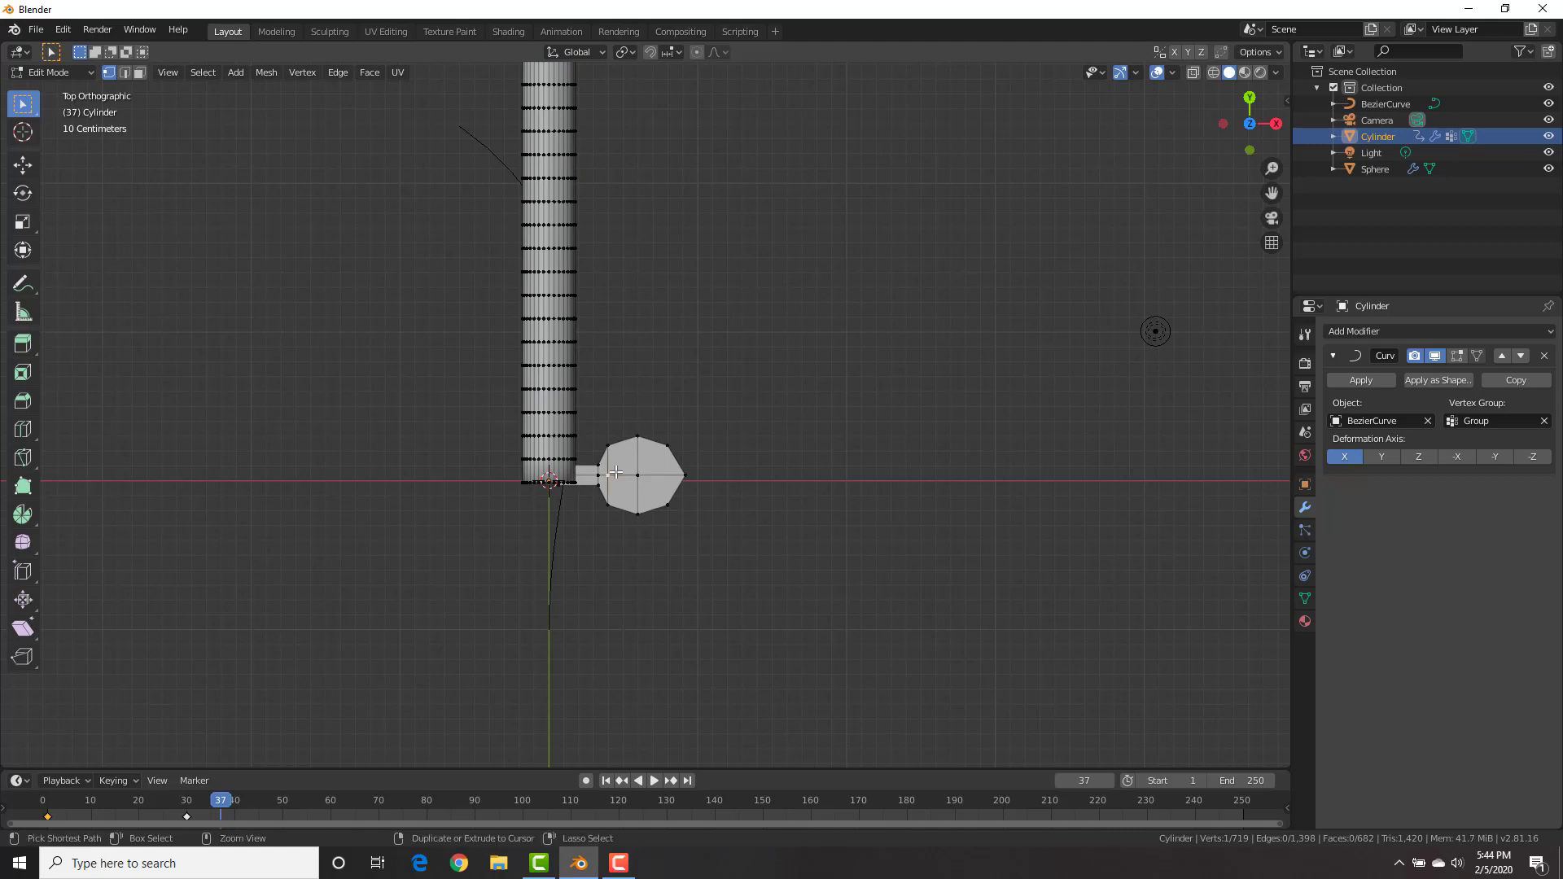
key("ctrl+l")
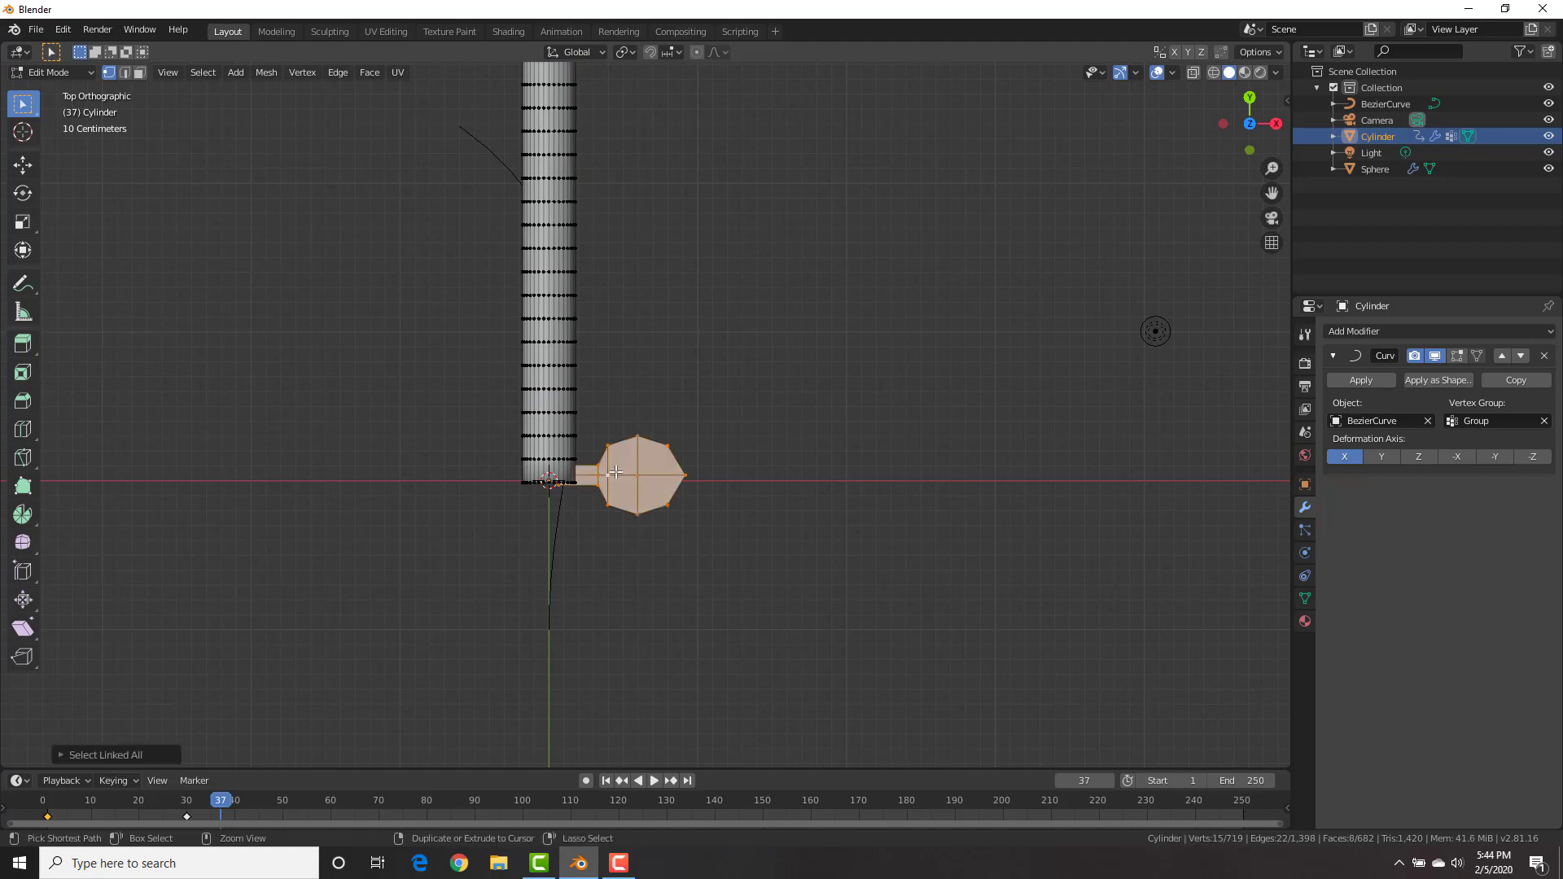
key("g")
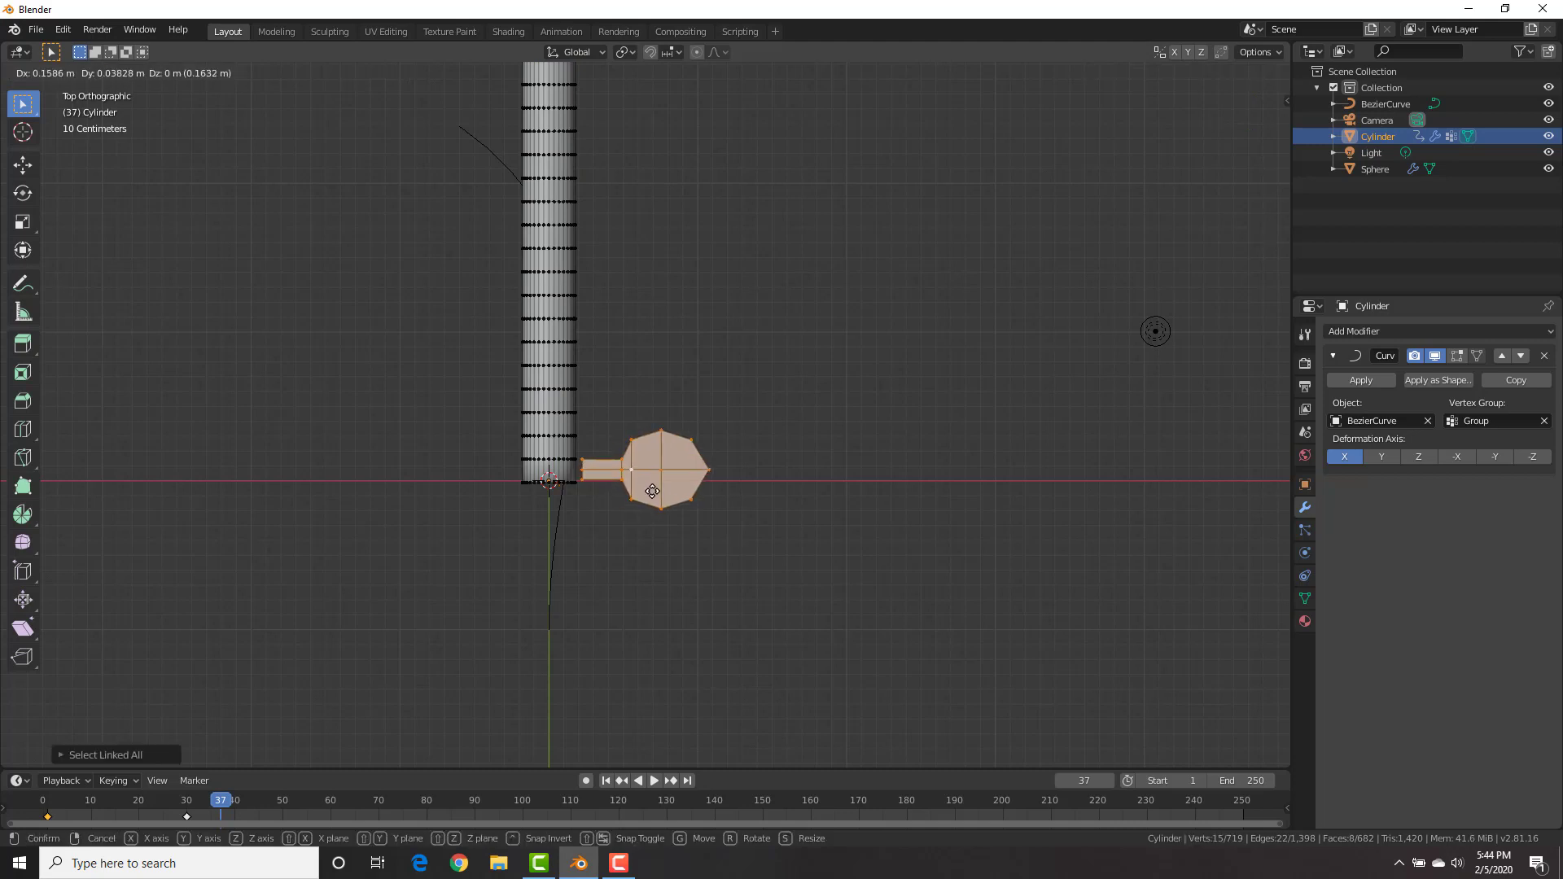
left_click(651, 488)
key("r")
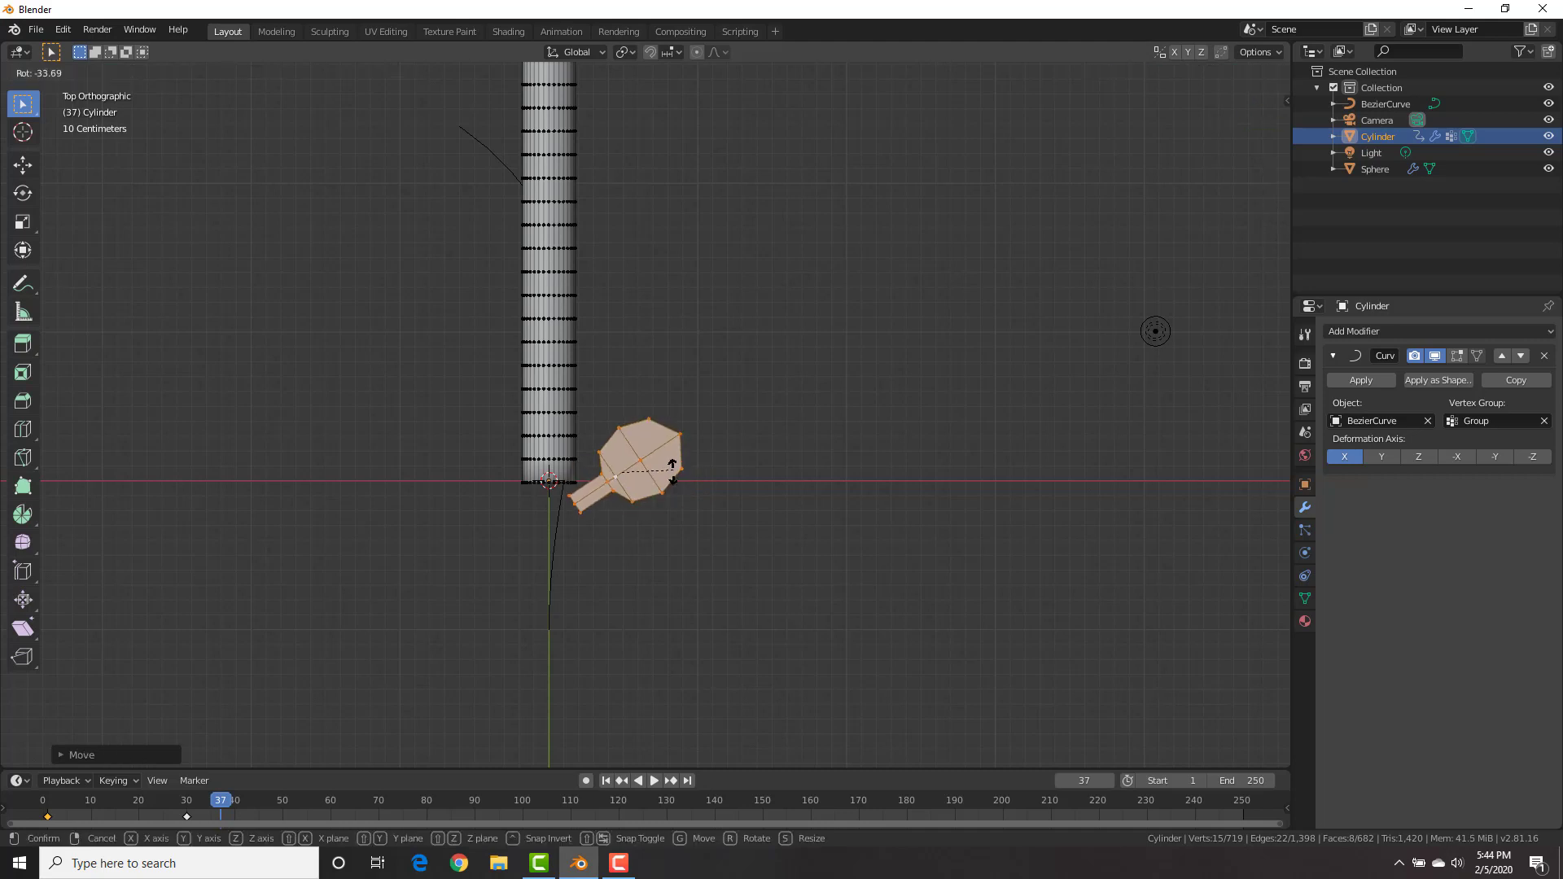
left_click(673, 464)
key("g")
key("y")
left_click(674, 455)
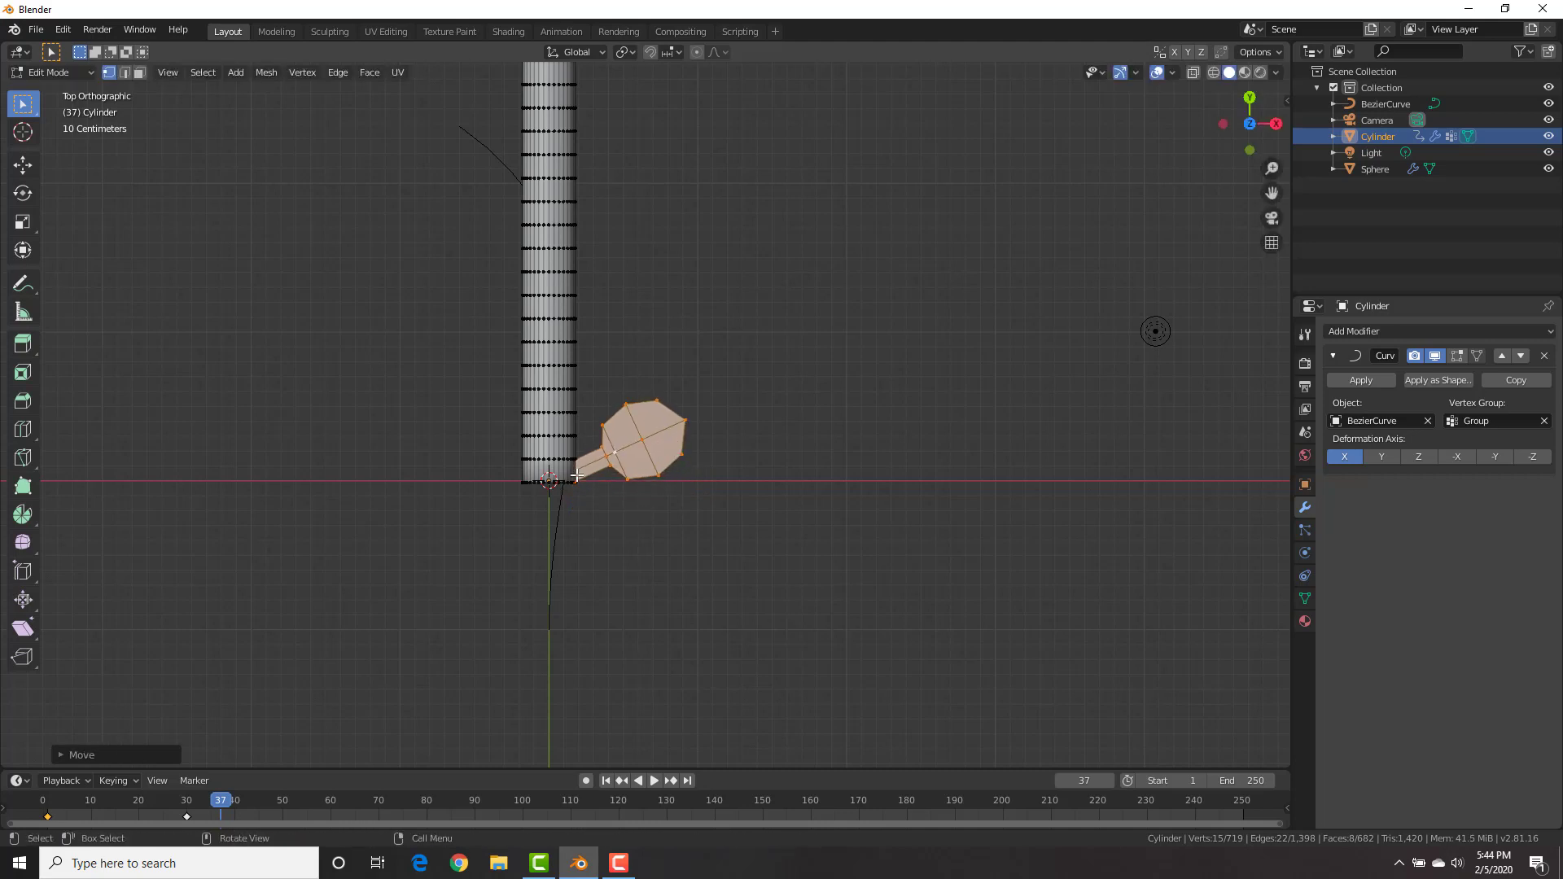
key("Tab")
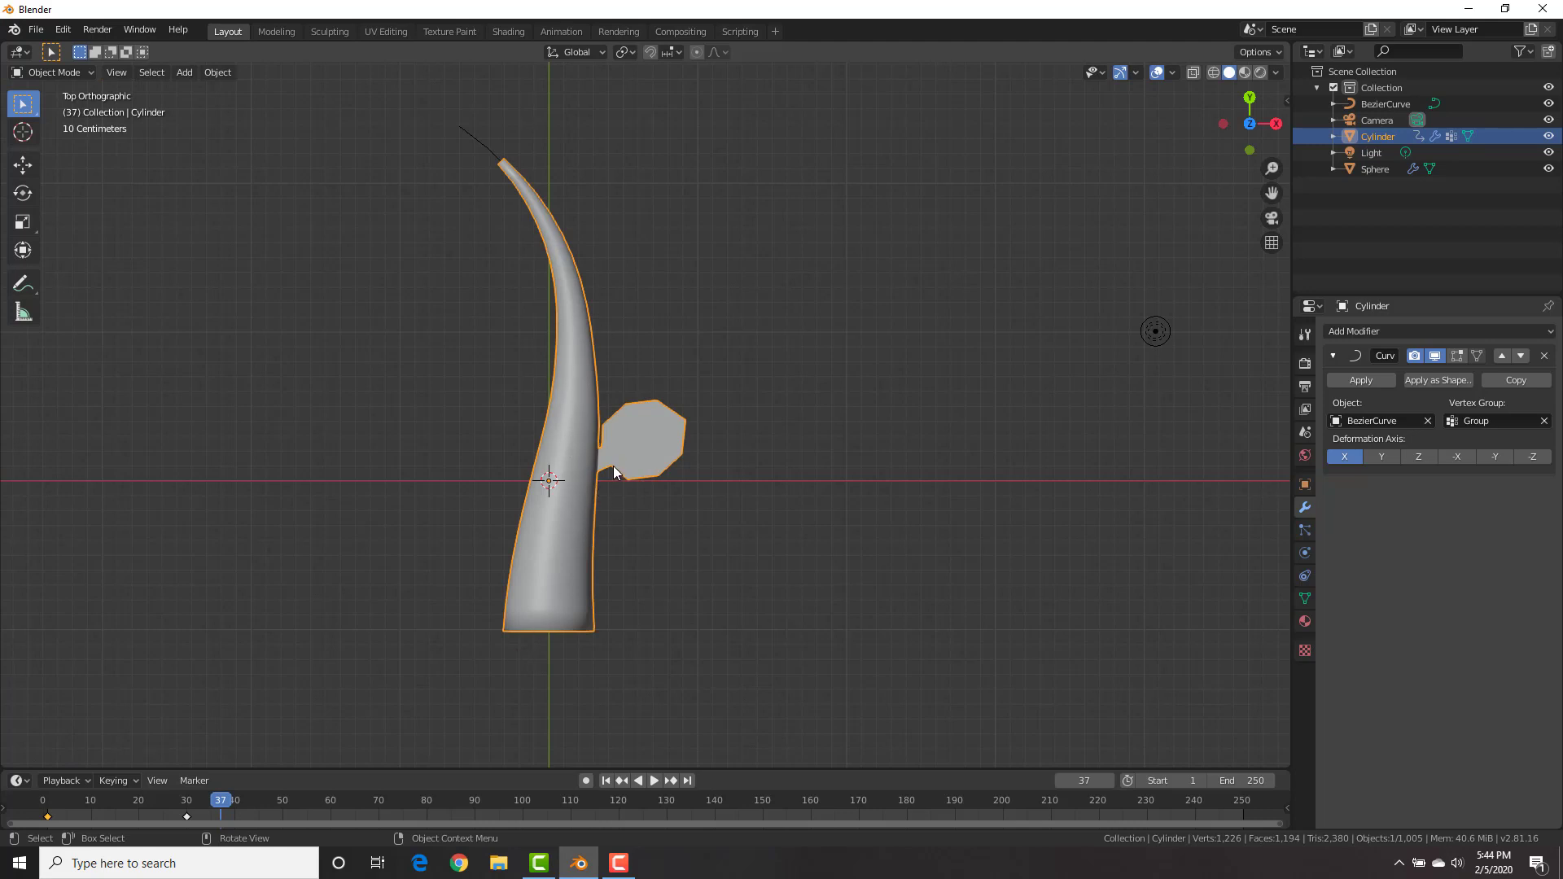
Duplicate the leaf and rotate the copy onto the blade's upper left side, opposite the first leaf
key("Tab")
key("shift+d")
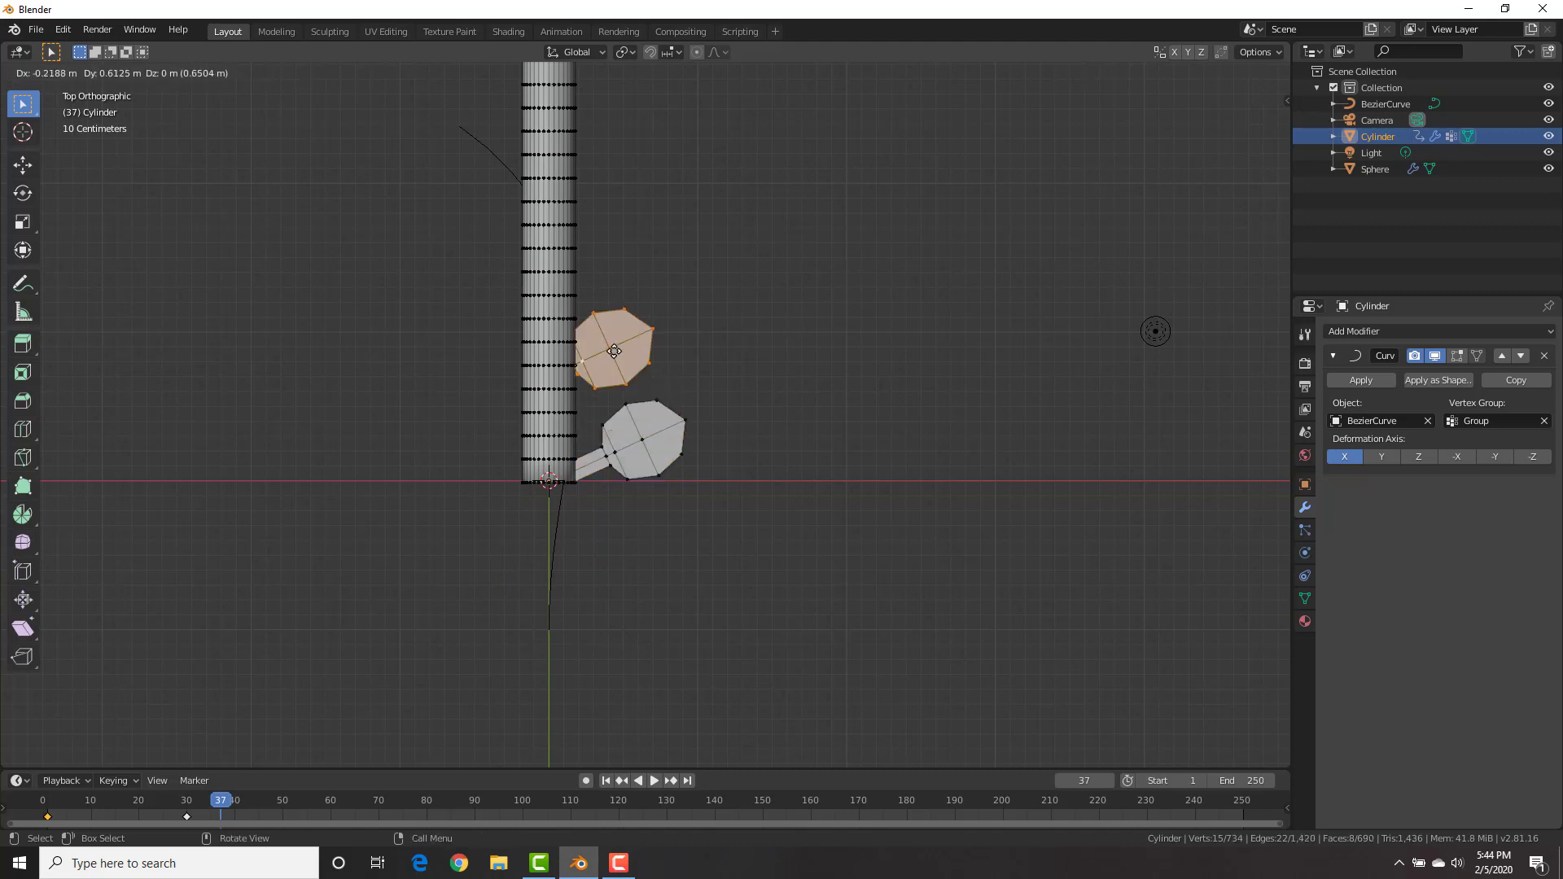
left_click(603, 342)
key("r")
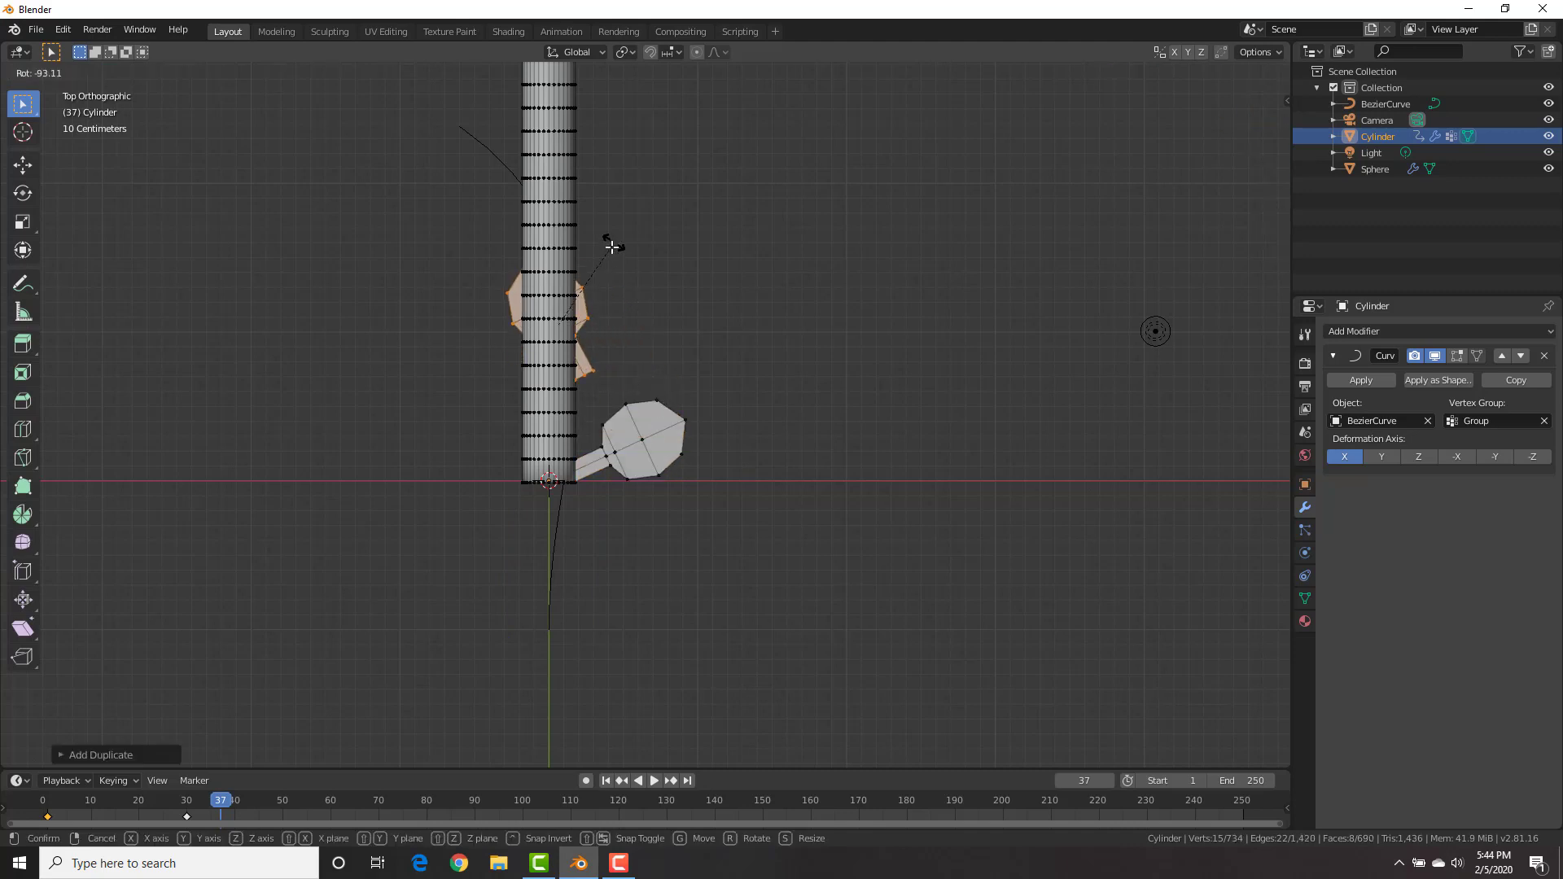
key("g")
left_click(579, 227)
key("r")
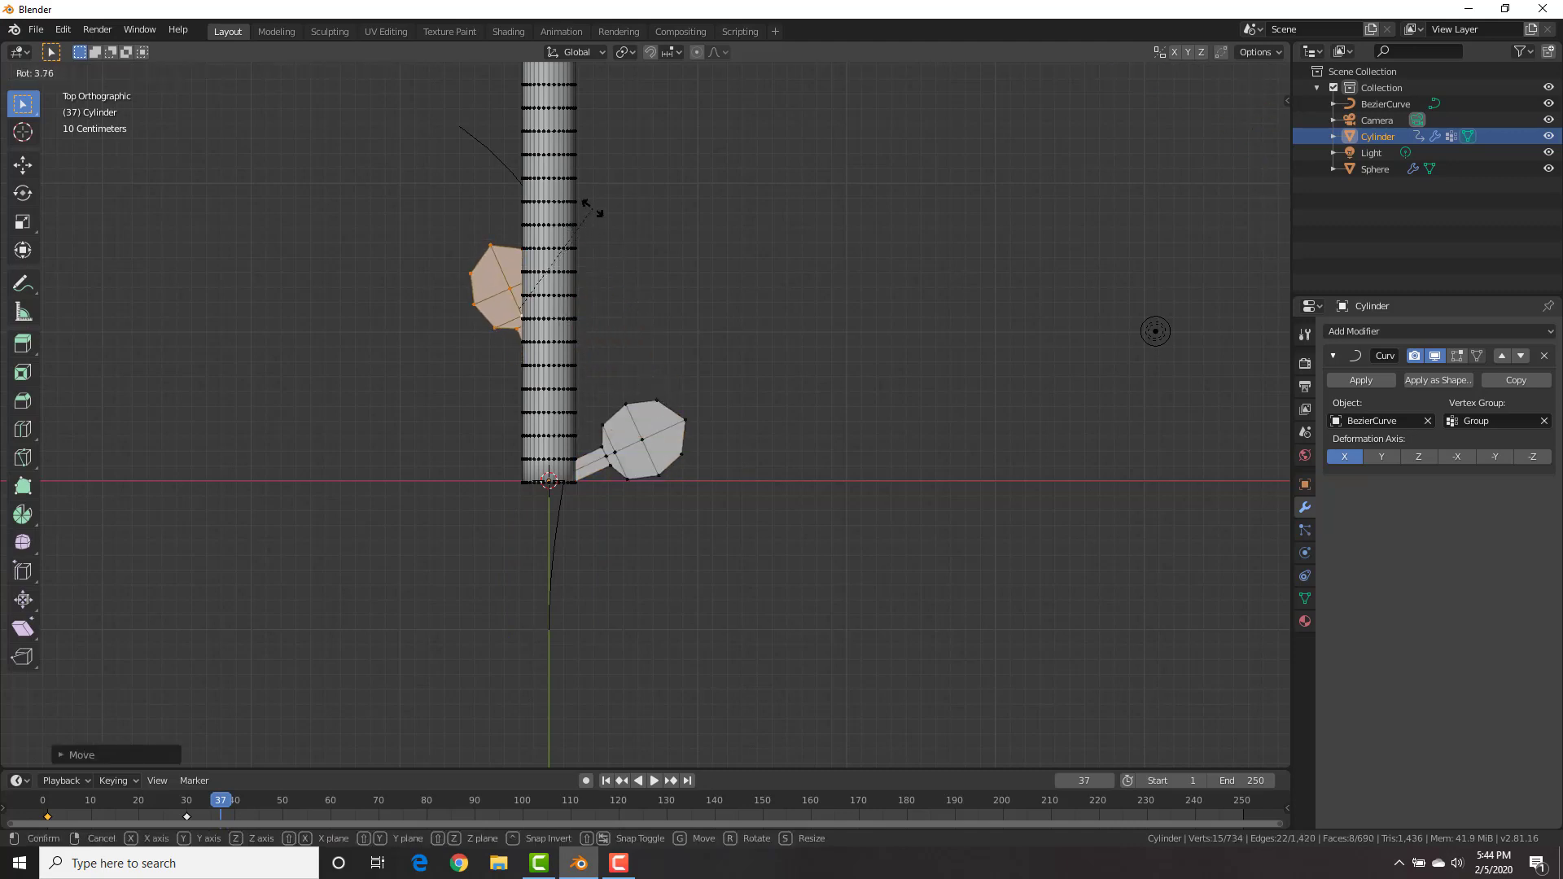
left_click(527, 205)
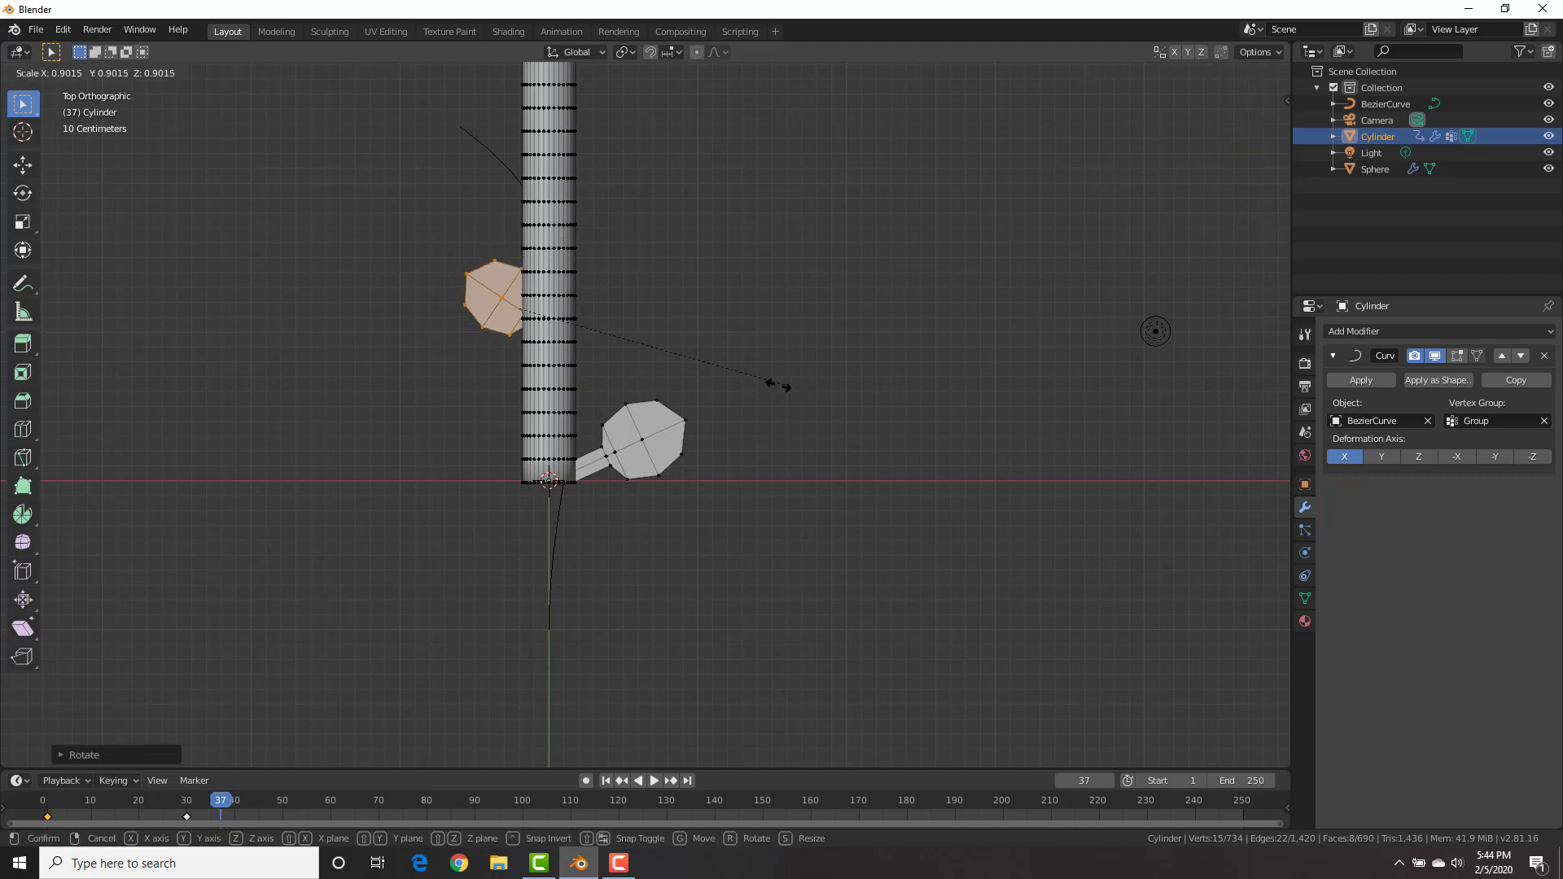
Refine the left leaf's position against the stem, checking the curve-bent preview
key("Tab")
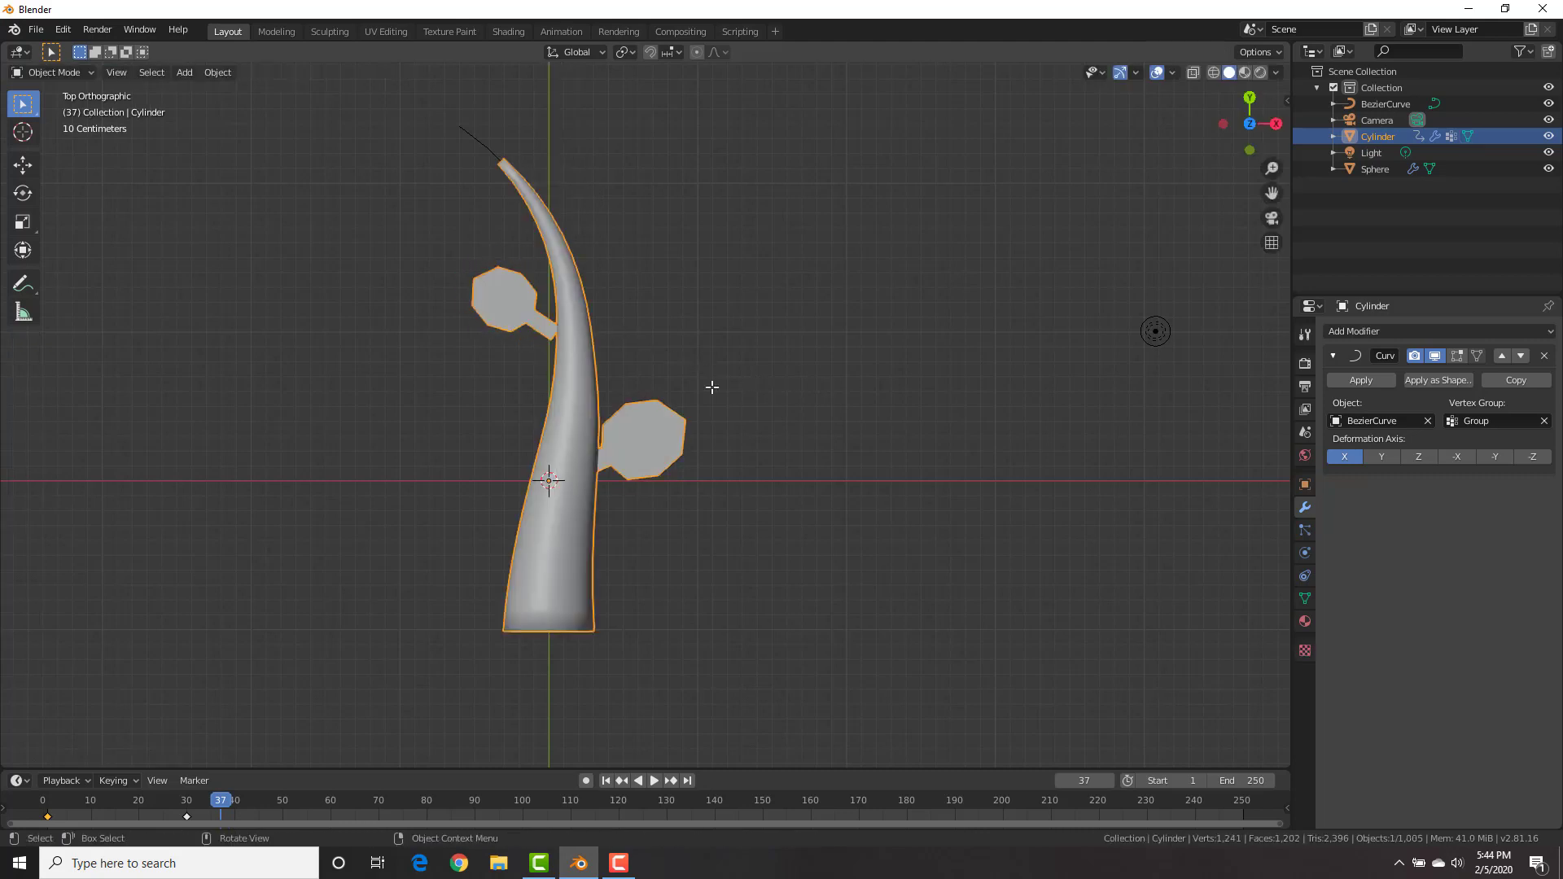
key("Tab")
key("g")
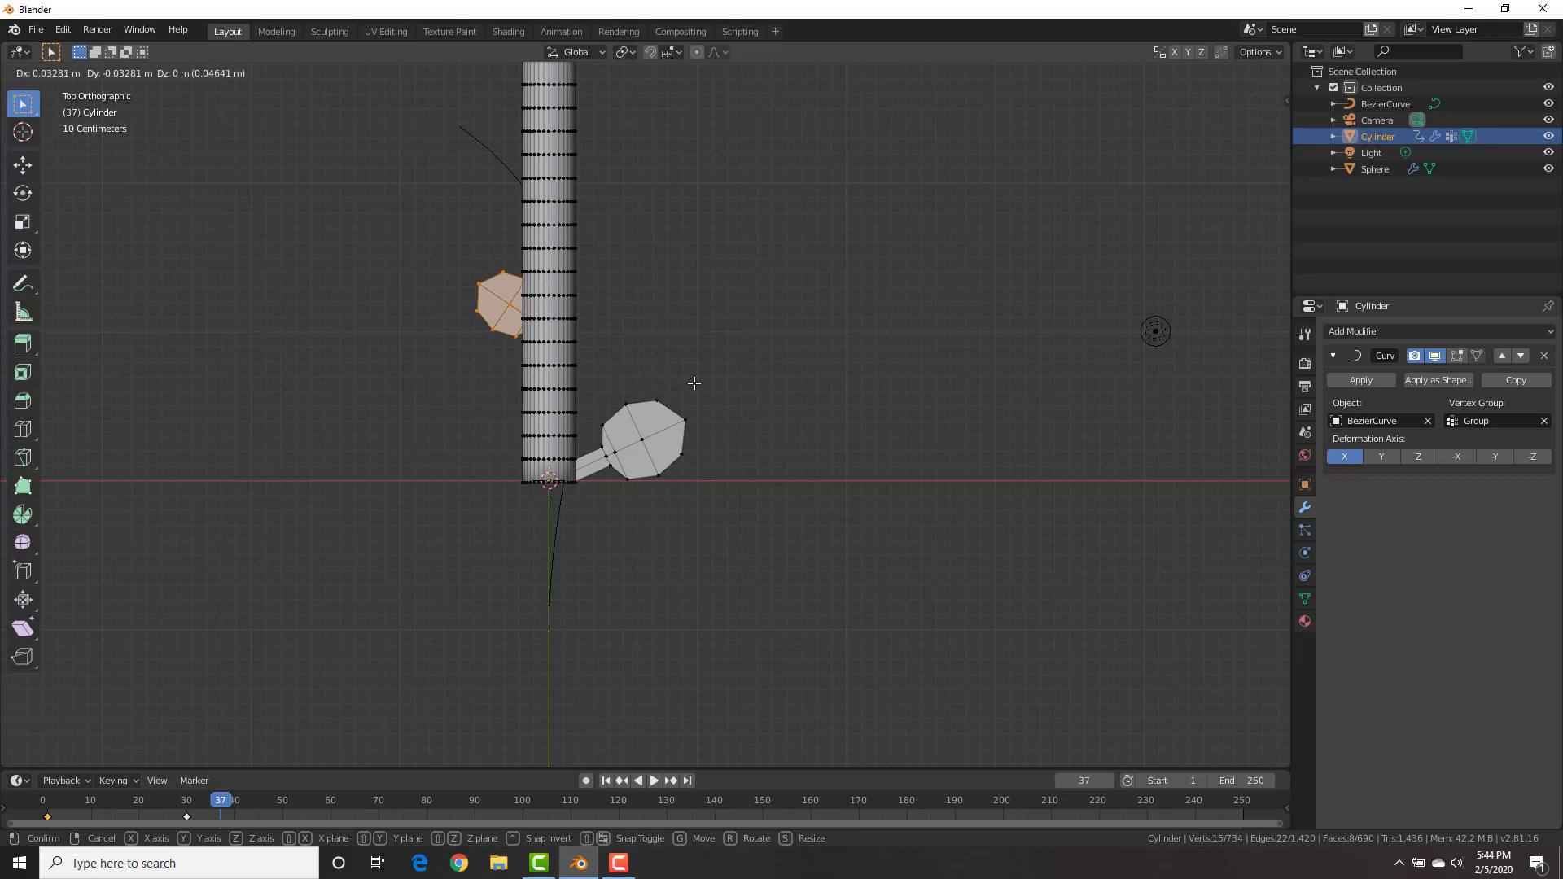
left_click(742, 379)
key("Tab")
key("Tab")
key("g")
left_click(729, 385)
key("Tab")
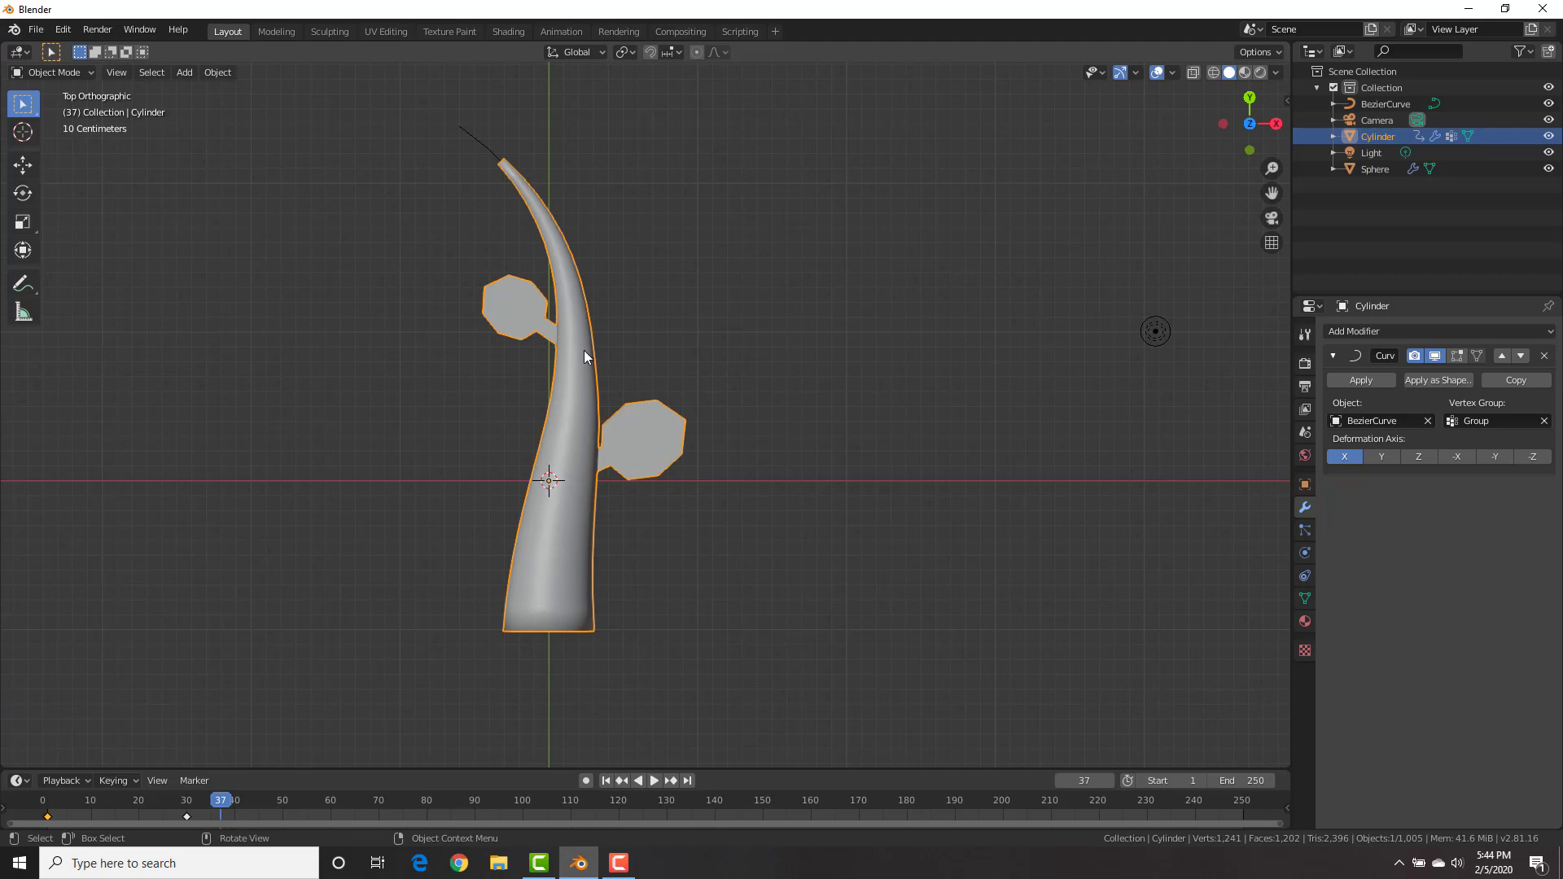
Duplicate the leaf again and rotate the copy 90° around X and 90° around Z
key("Tab")
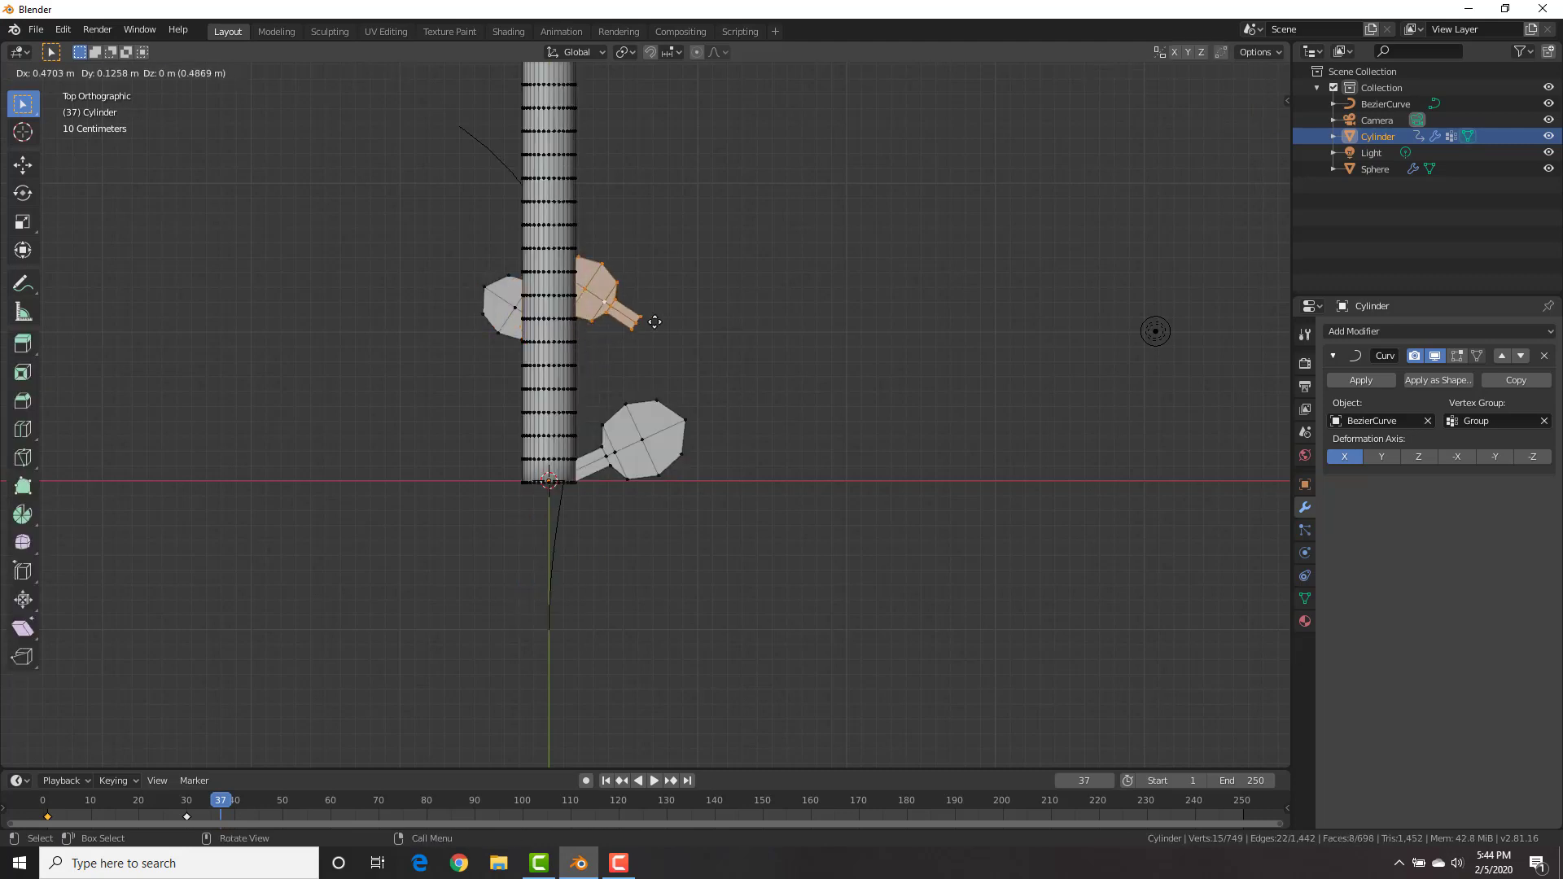
left_click(675, 314)
key("r")
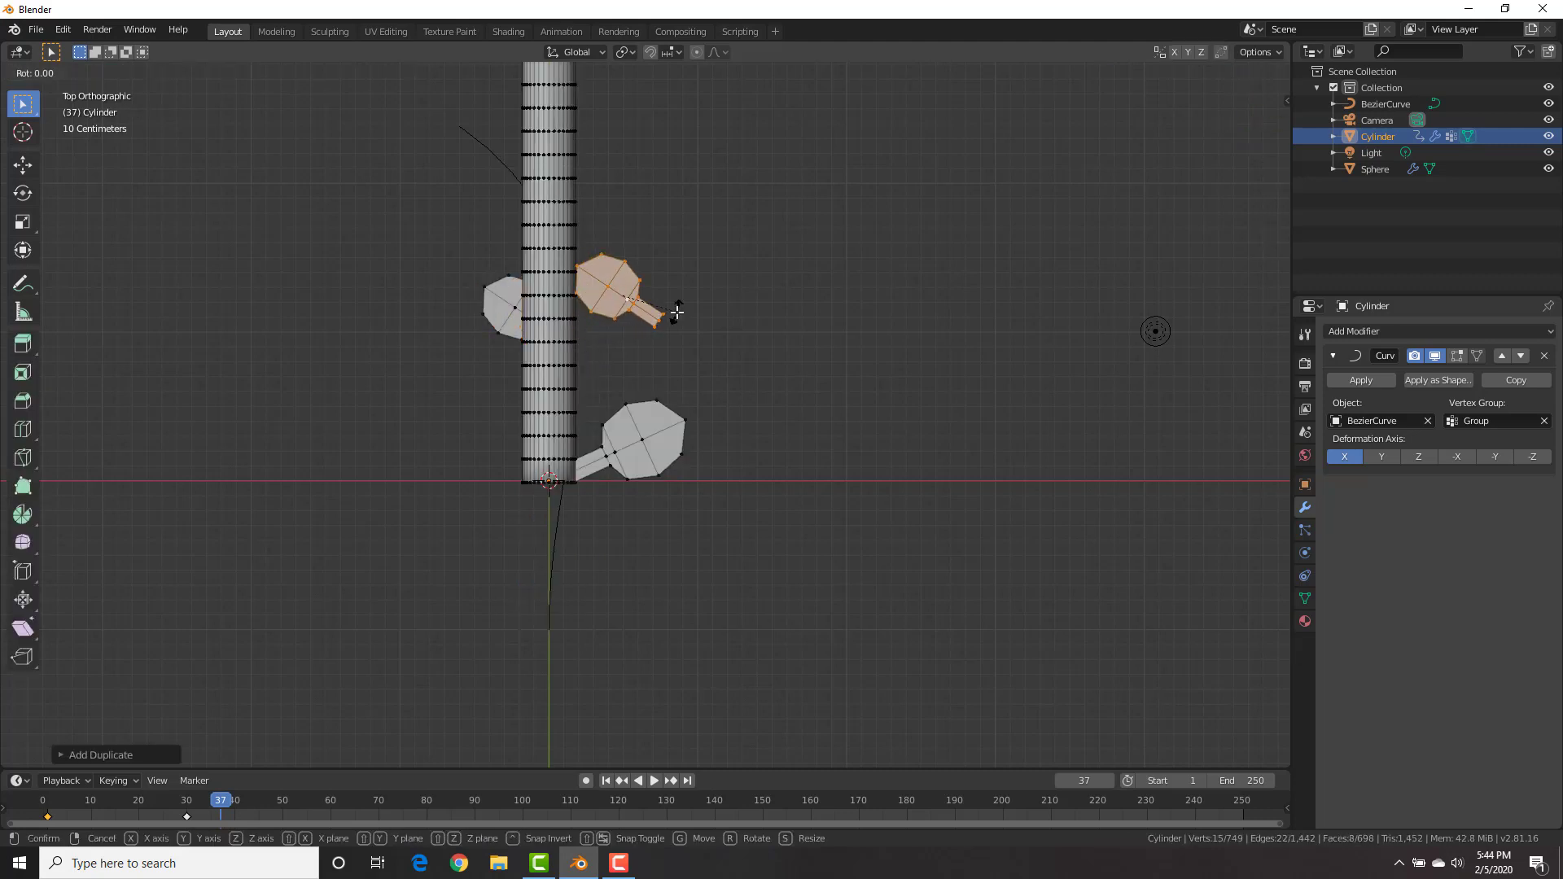
type("x")
type("90")
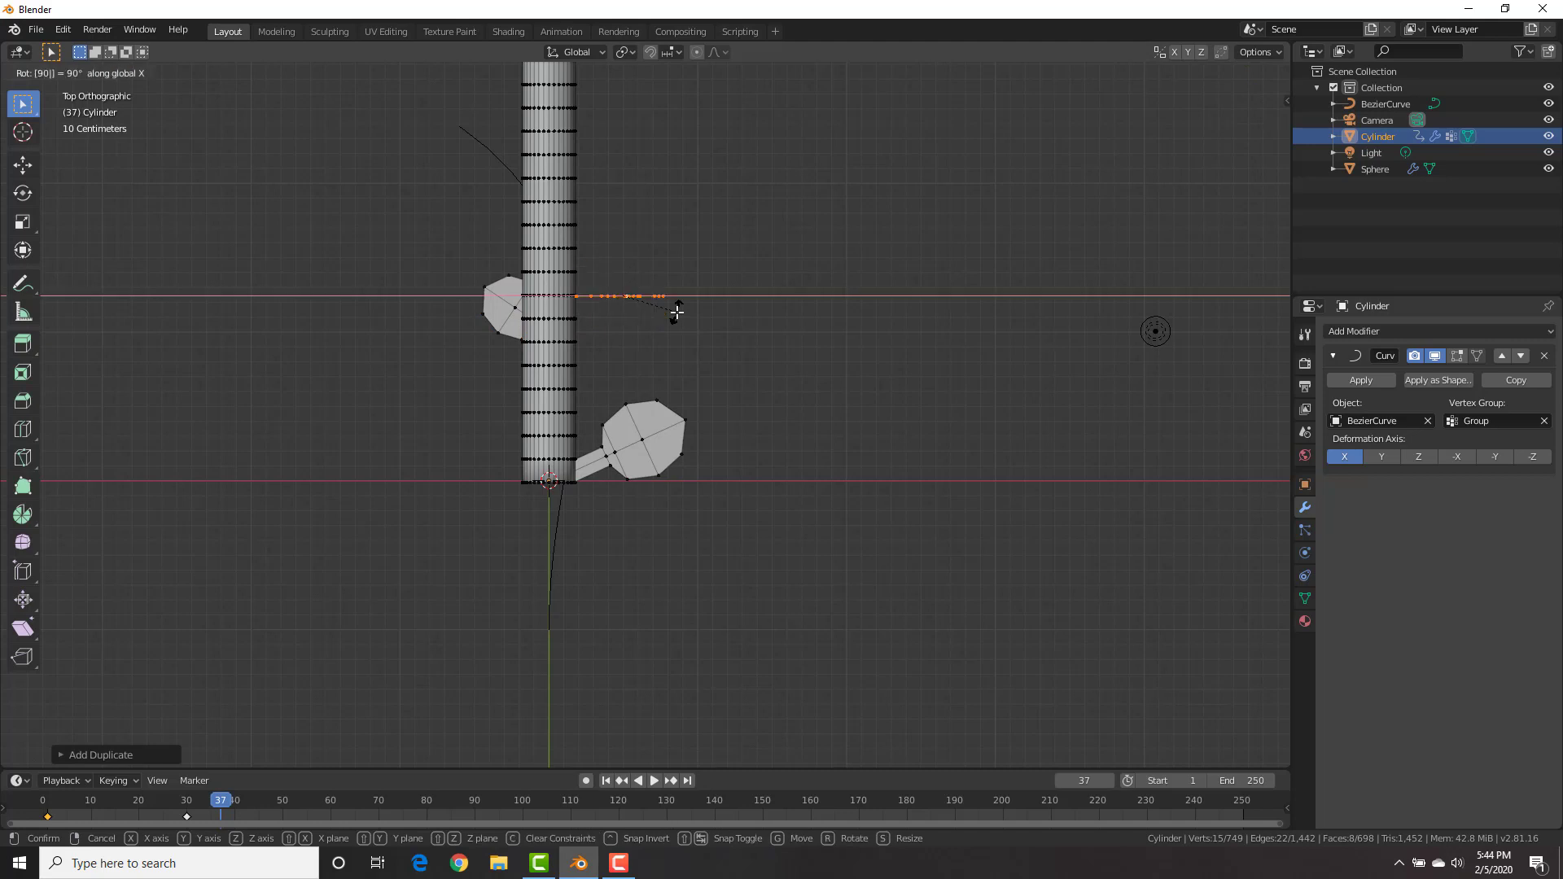
key("Return")
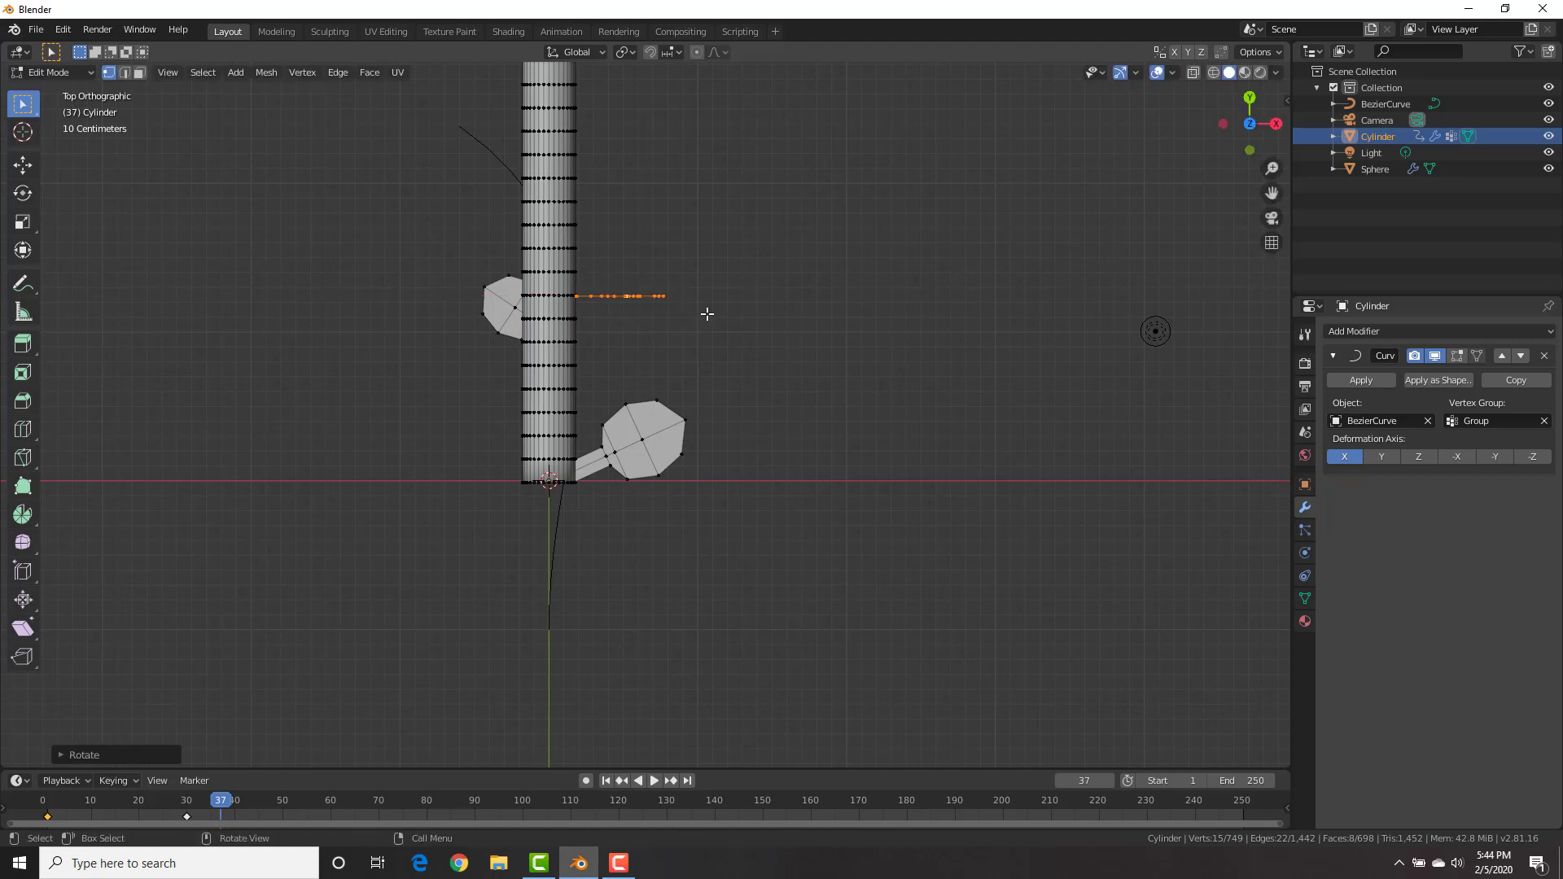
type("rz")
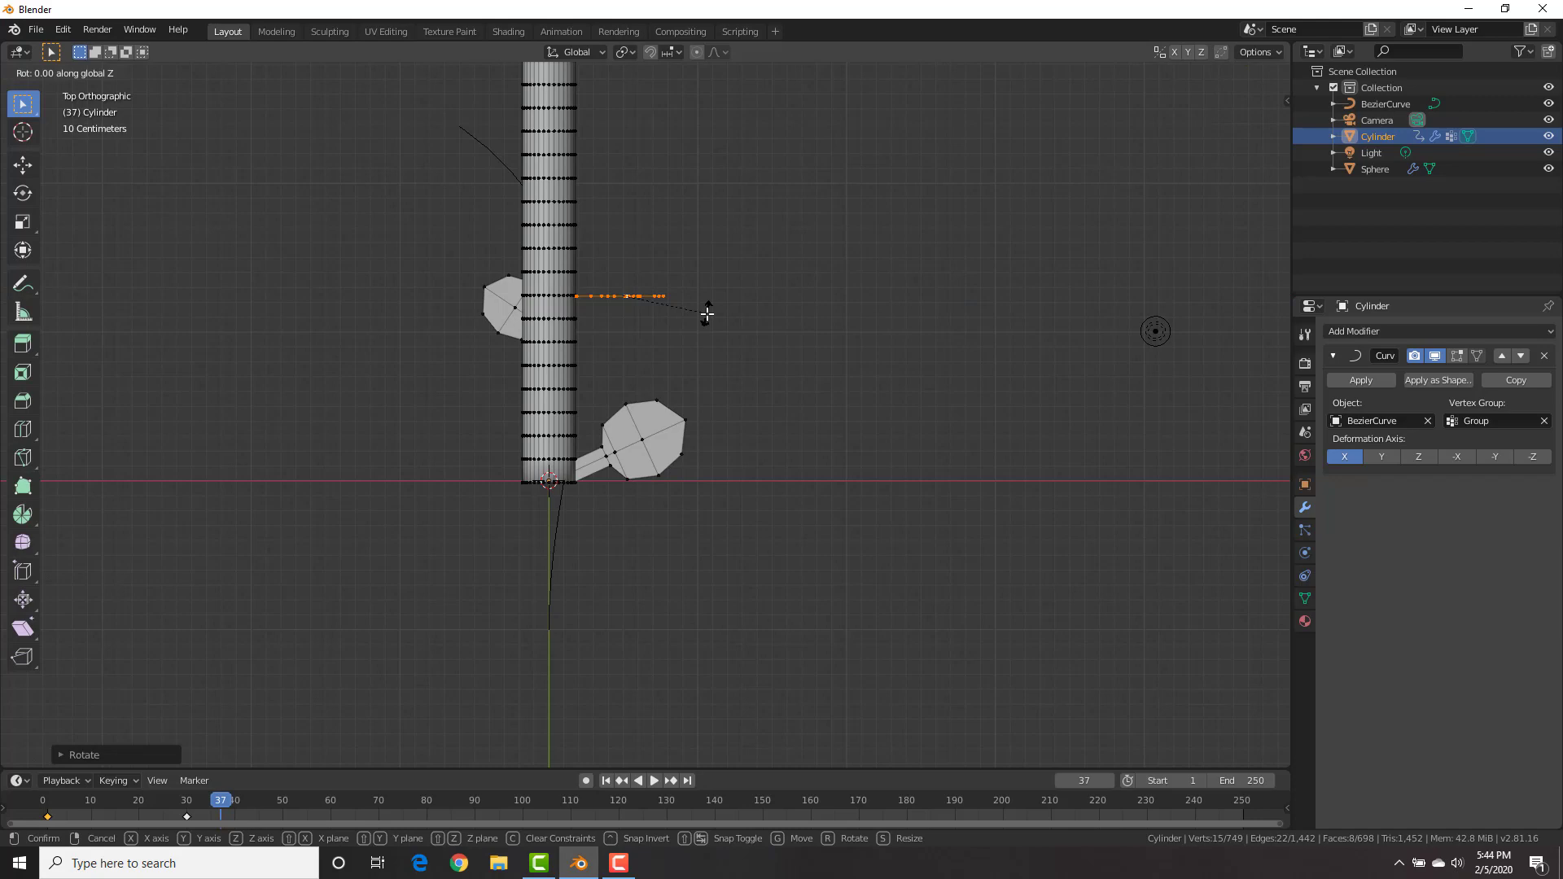
type("90")
key("Return")
In right side view, tilt the new leaf and move it lower and to the right
middle_click_drag(711, 315, 587, 237)
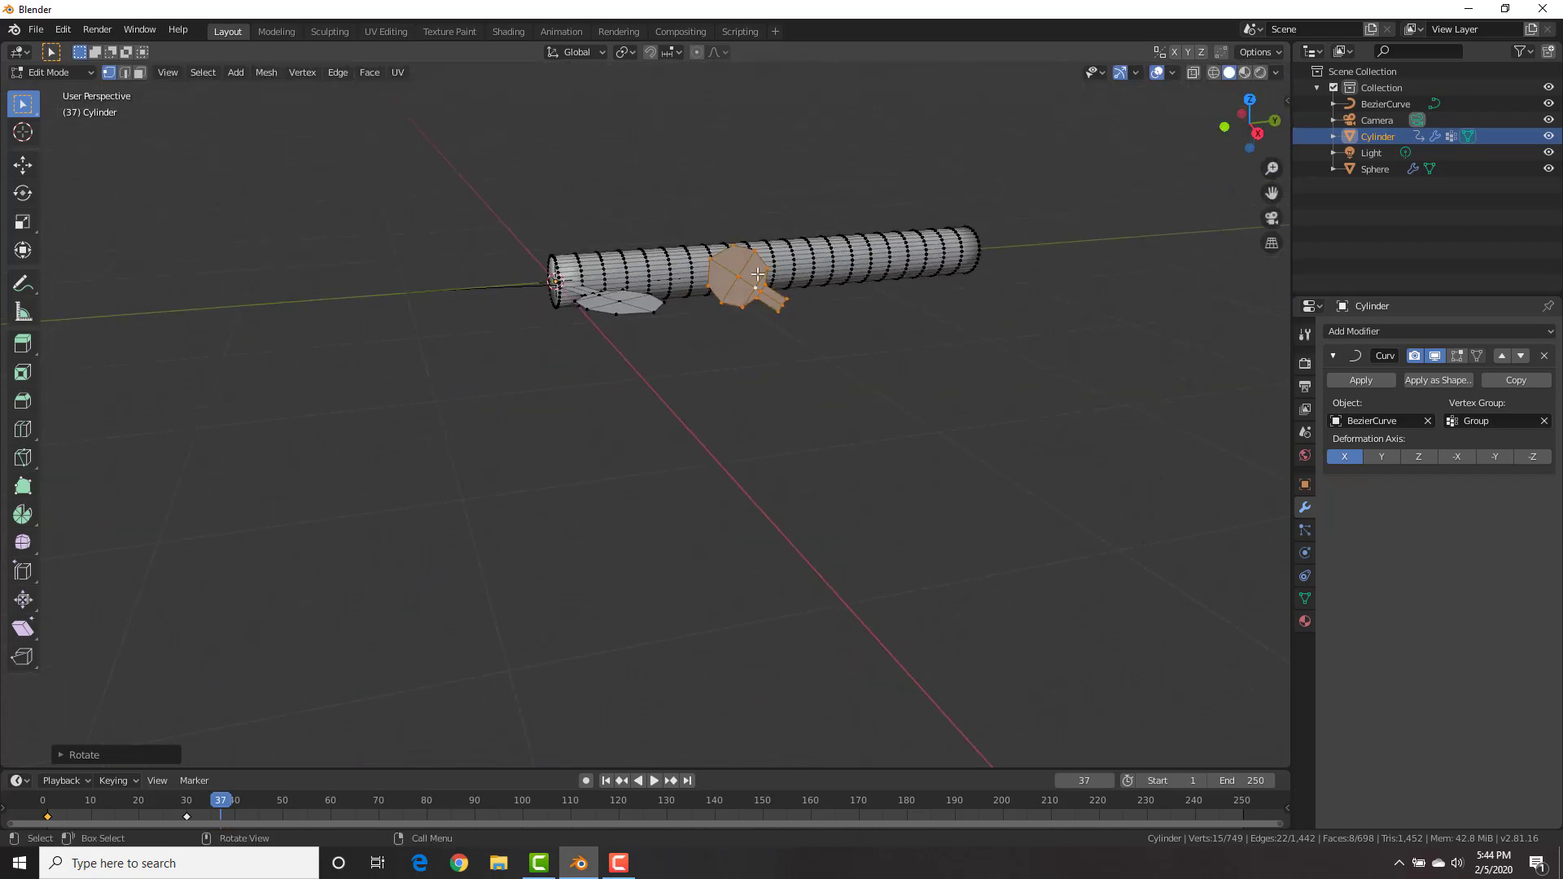
key("KP_3")
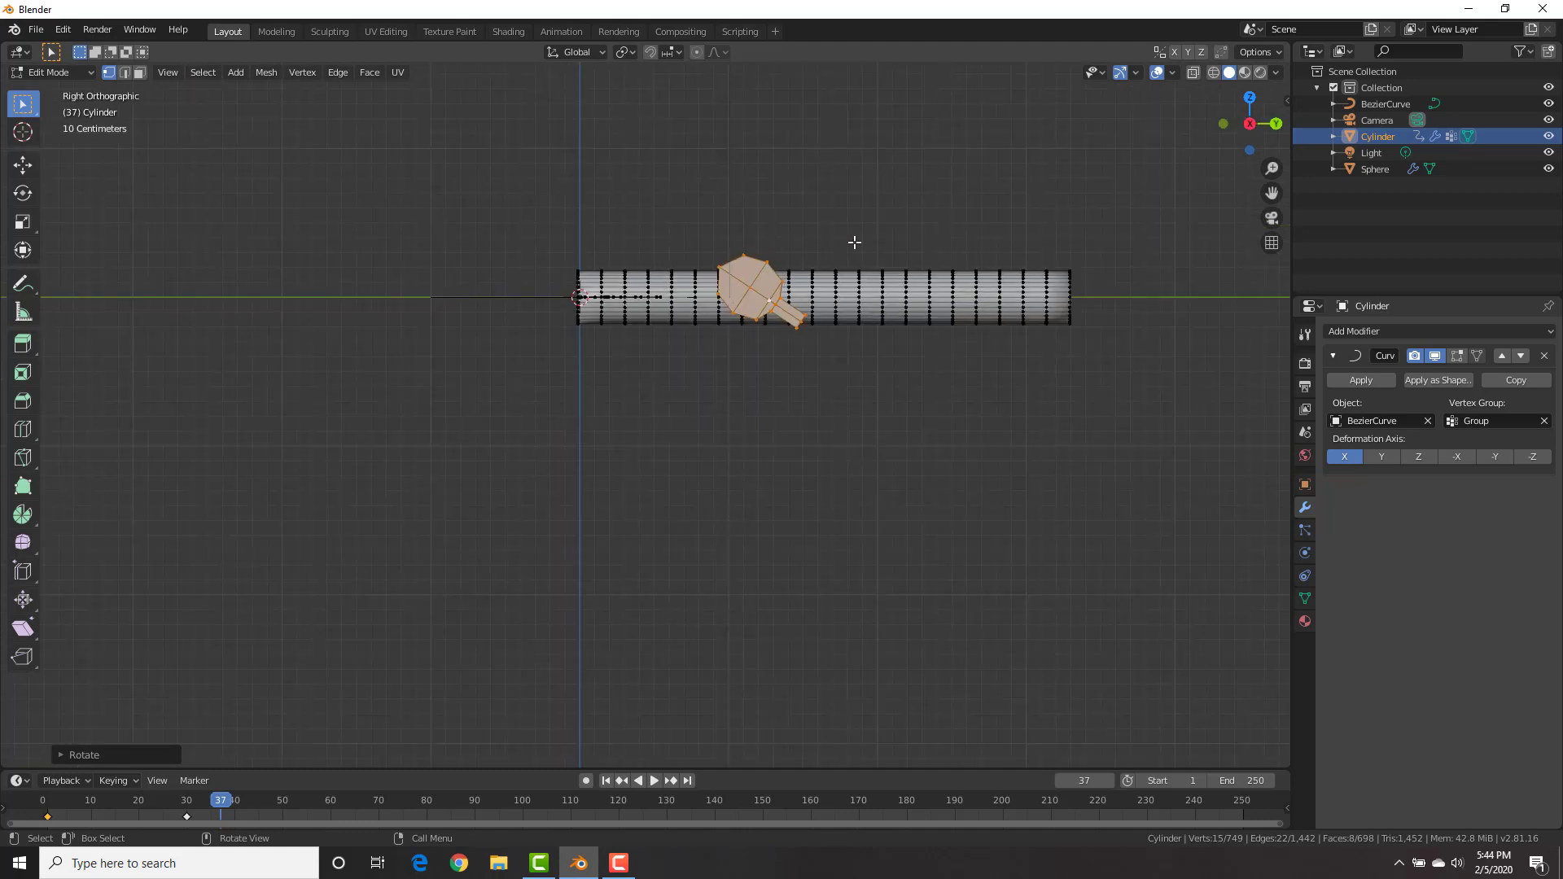
key("r")
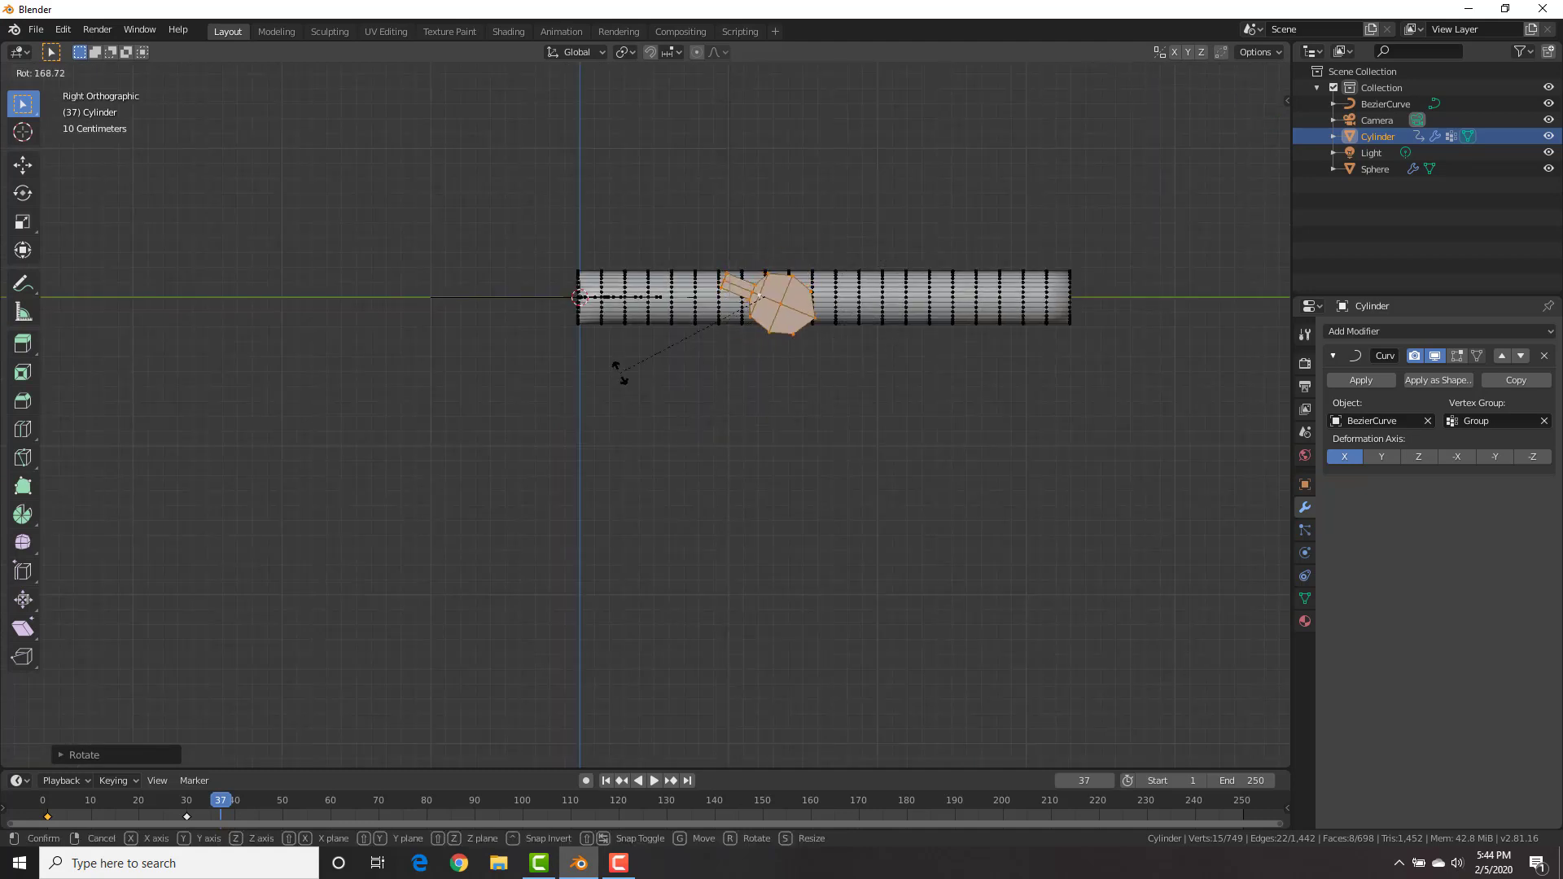
left_click(645, 369)
key("g")
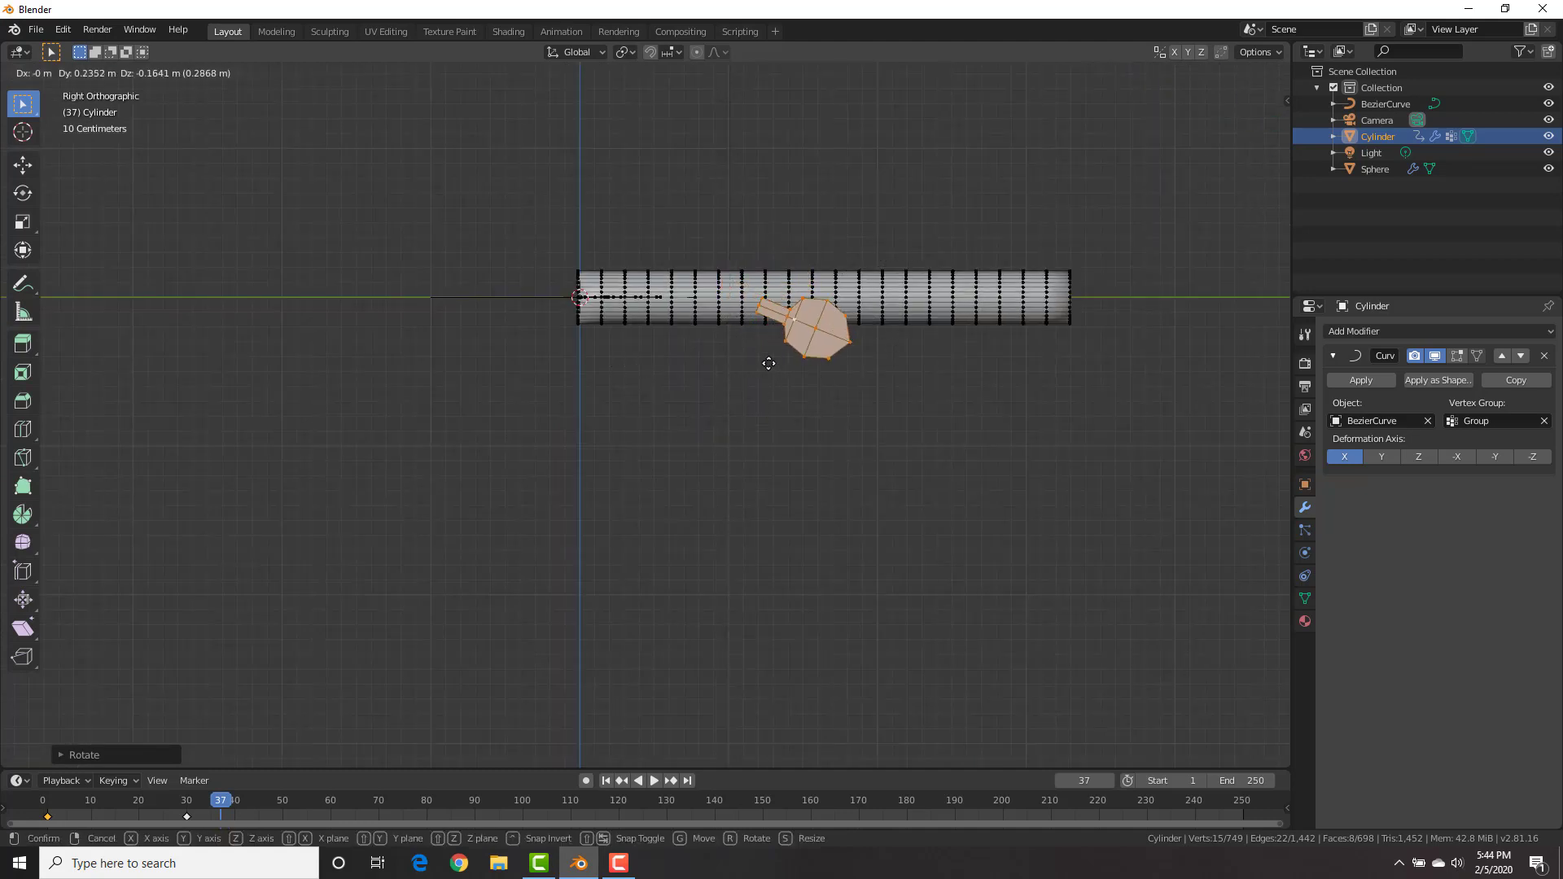
left_click(777, 362)
key("Tab")
From top view, slide the third leaf against the middle of the stem and preview it
middle_click_drag(789, 329, 770, 360)
key("KP_7")
key("Tab")
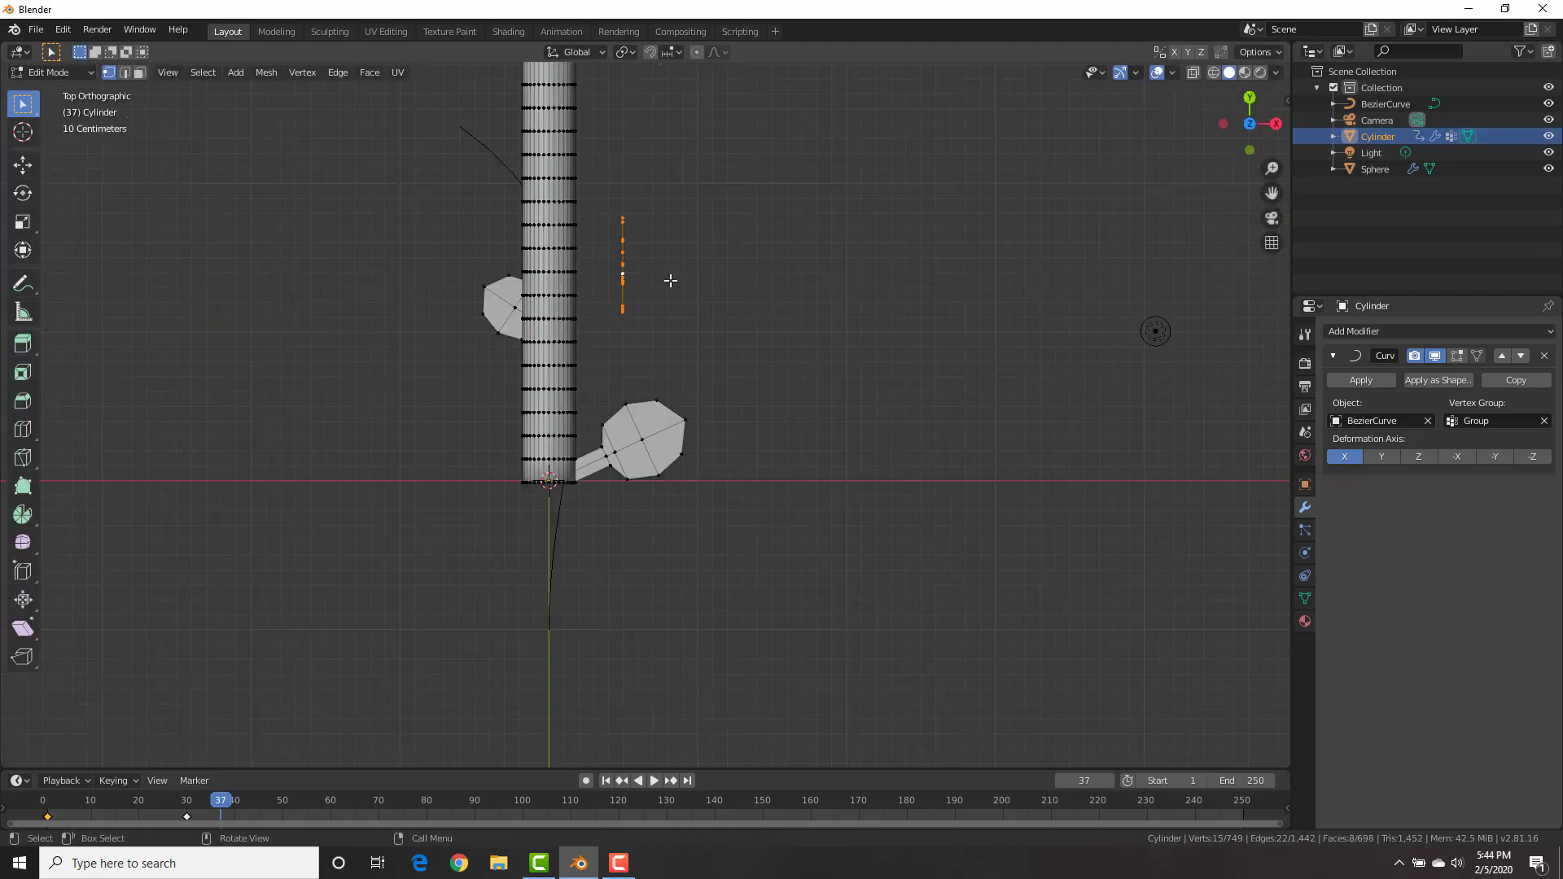
key("g")
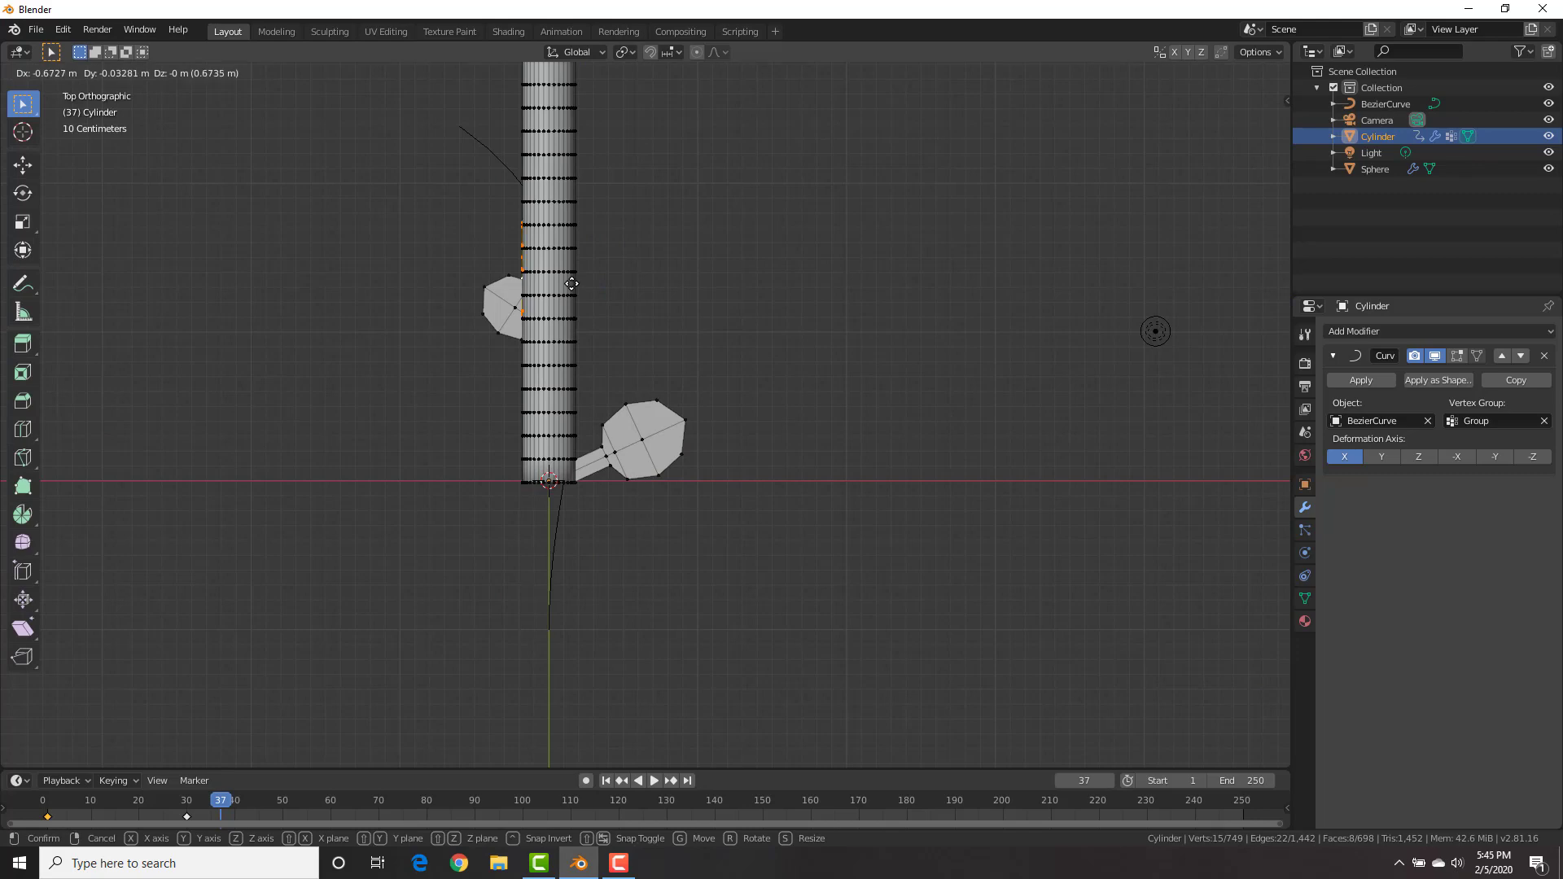
left_click(573, 284)
key("g")
left_click(592, 285)
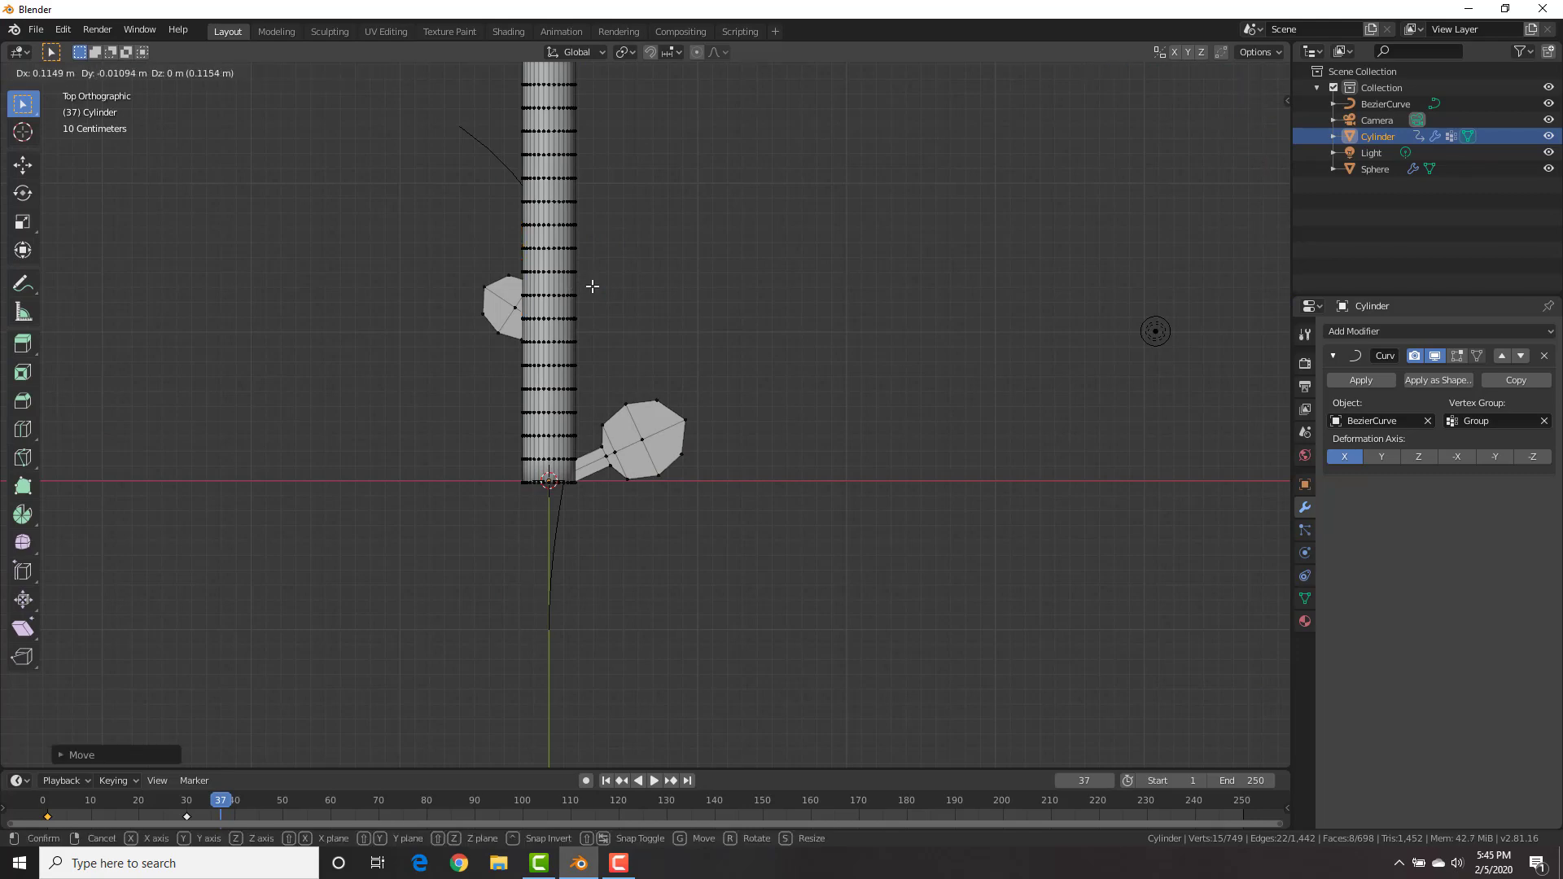
key("Tab")
middle_click_drag(604, 300, 617, 387)
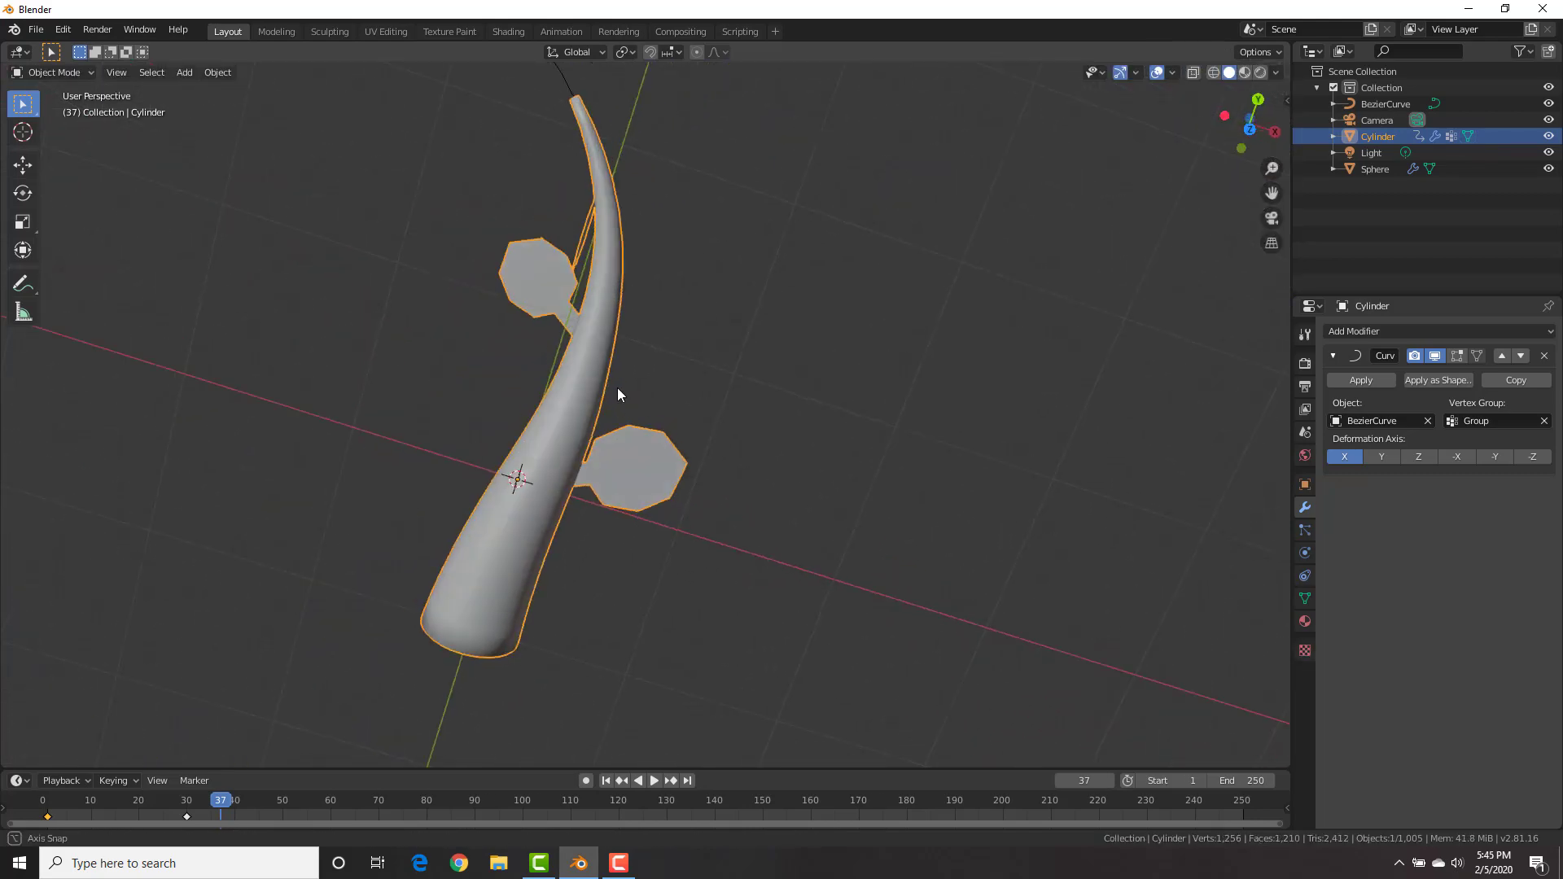
key("Tab")
key("KP_7")
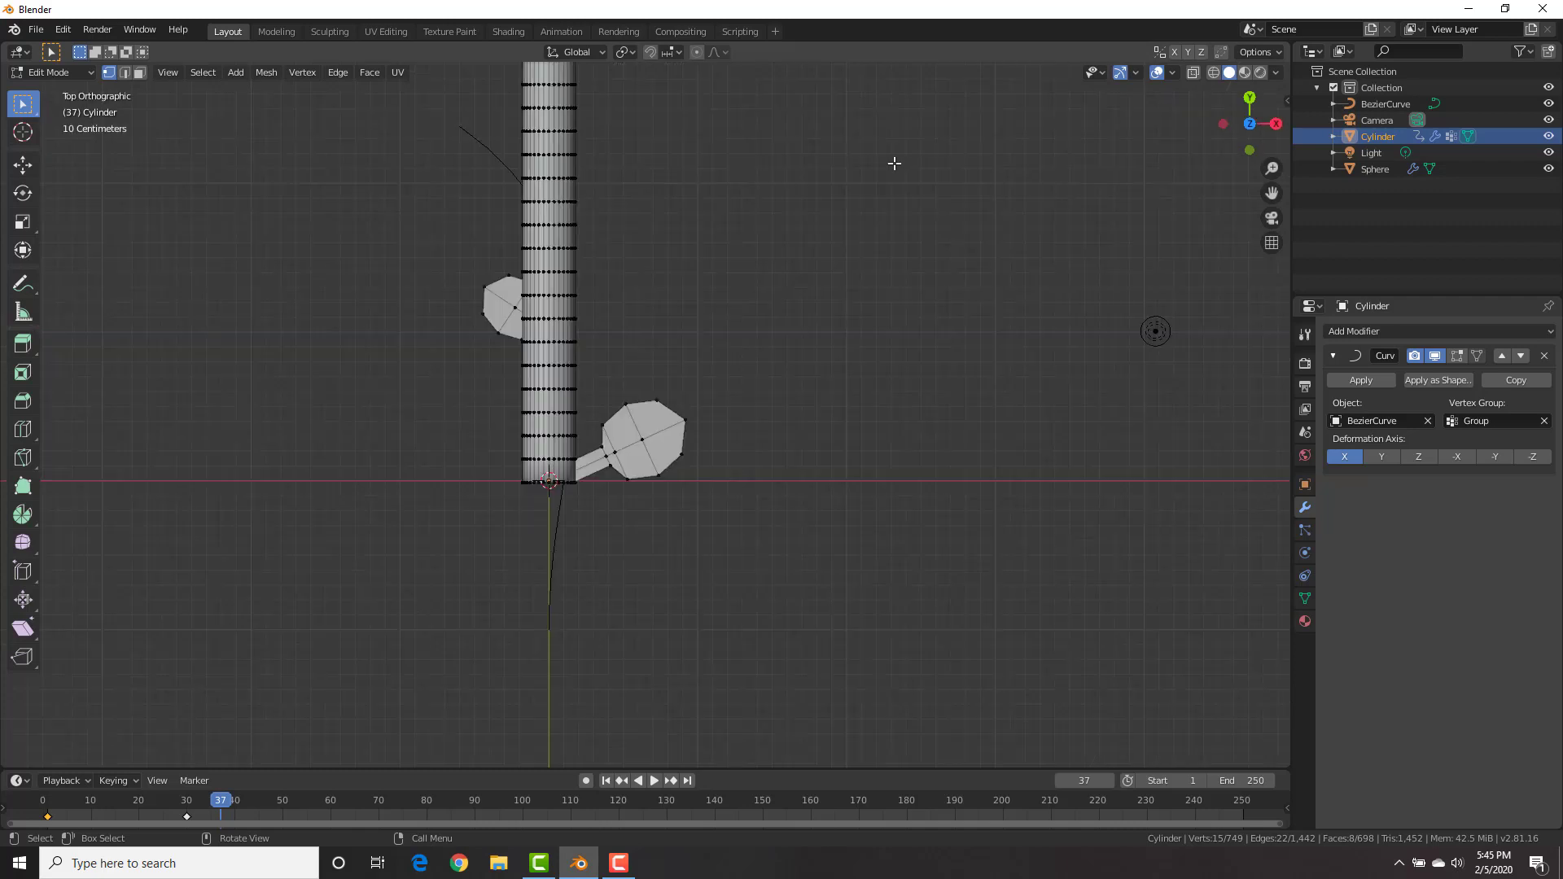
Inspect the third leaf in wireframe shading, then return to solid shading
key("z")
left_click(450, 329)
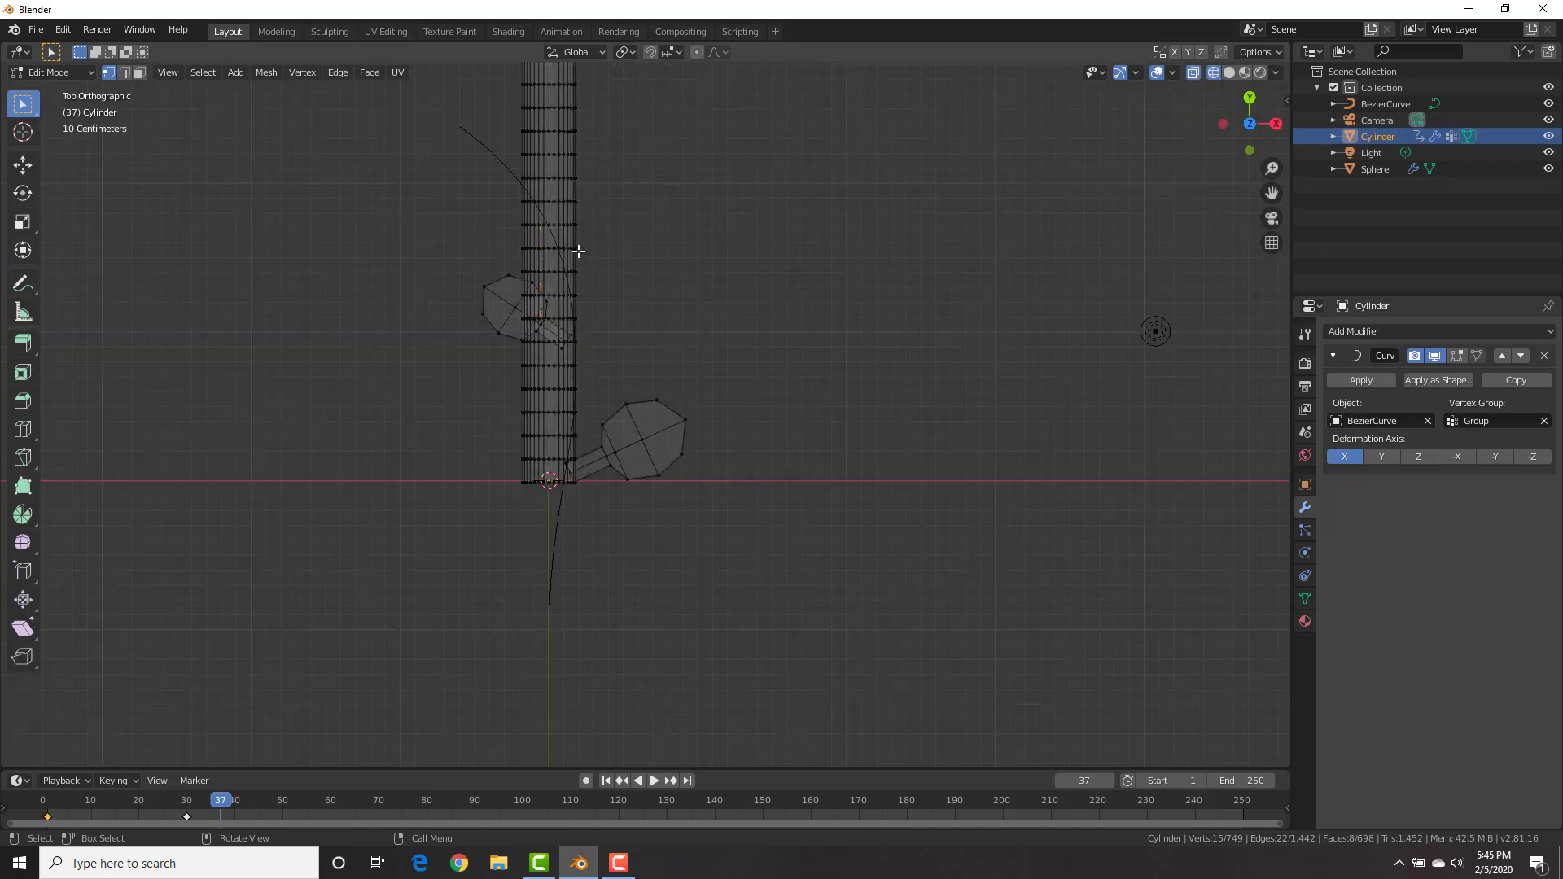
scroll(586, 251, "up", 2)
scroll(637, 352, "up", 2)
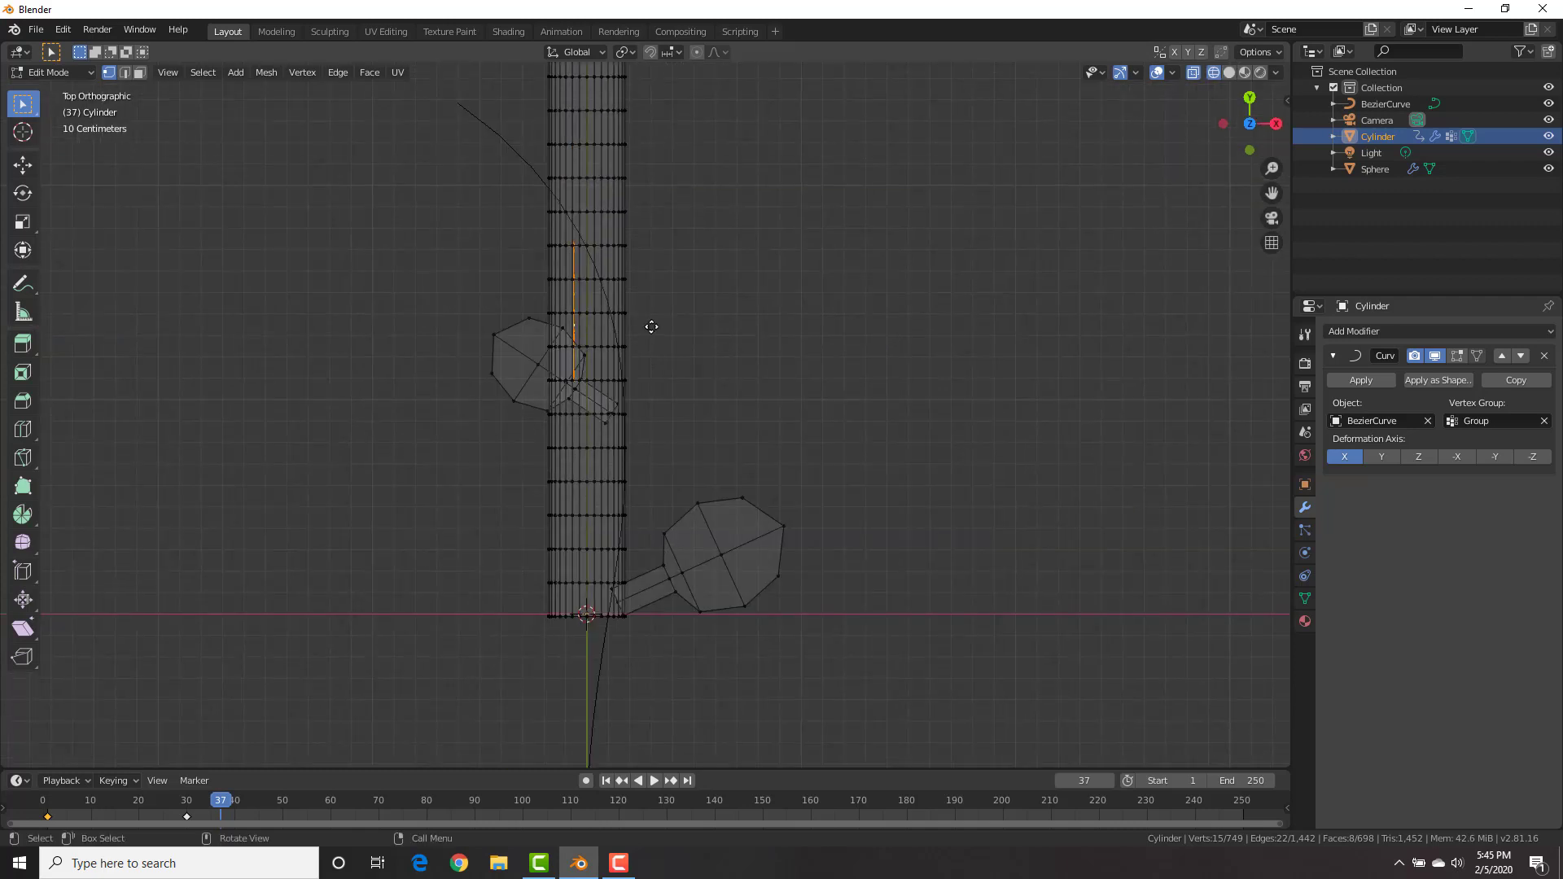
key("g")
key("Escape")
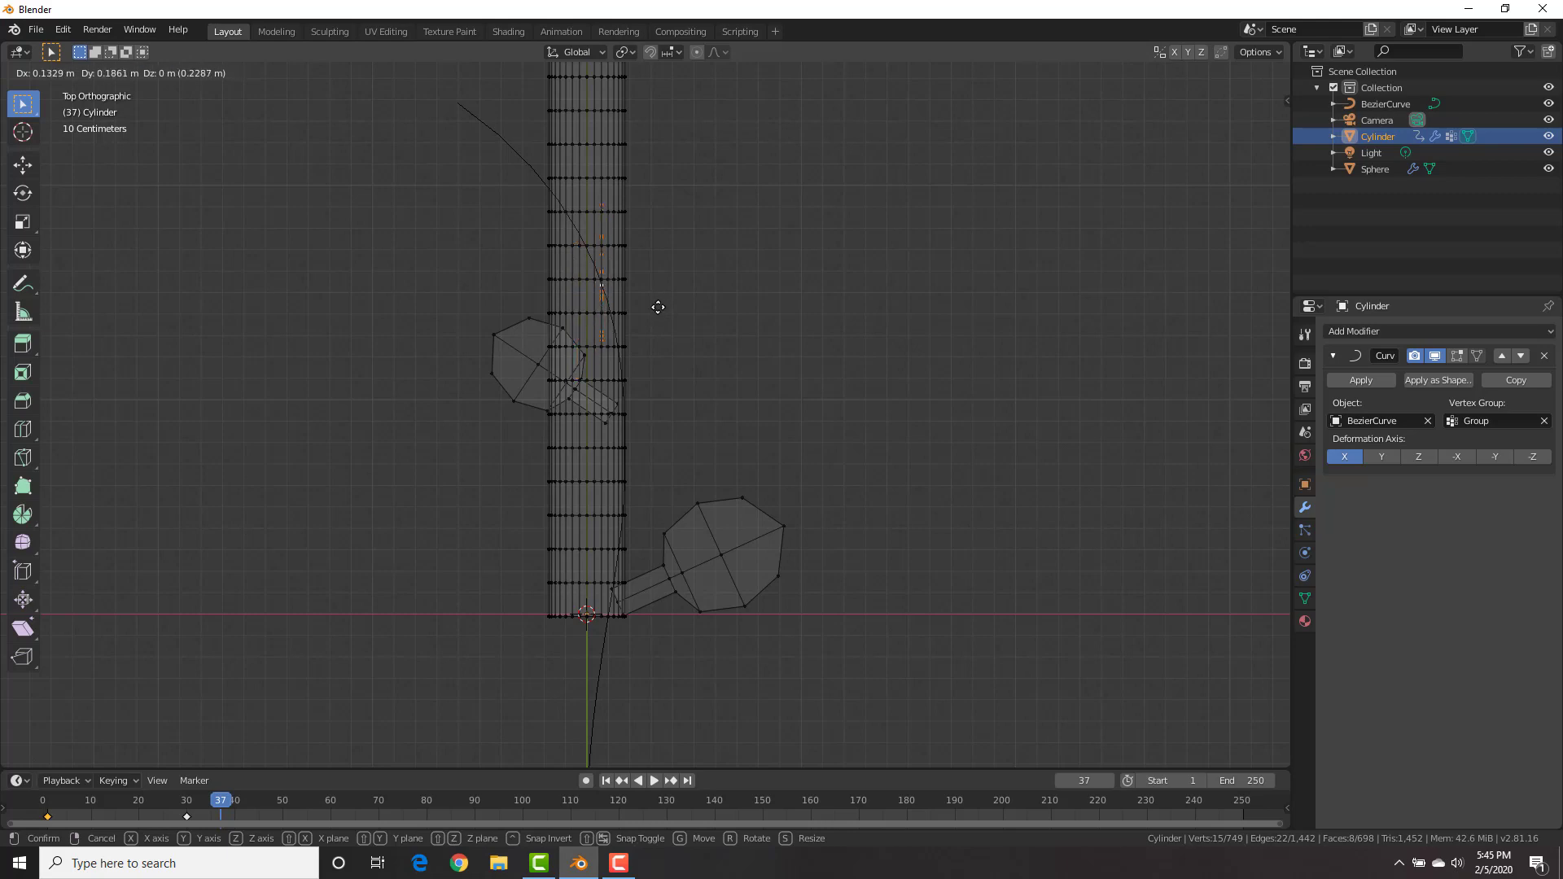
key("Tab")
mouse_move(763, 378)
middle_mouse_down()
mouse_move(697, 321)
mouse_move(779, 334)
middle_mouse_up()
key("z")
left_click(910, 362)
middle_click_drag(910, 364, 783, 280)
key("Tab")
Nudge the third leaf face twice along Z so it sits beneath the blade
key("s")
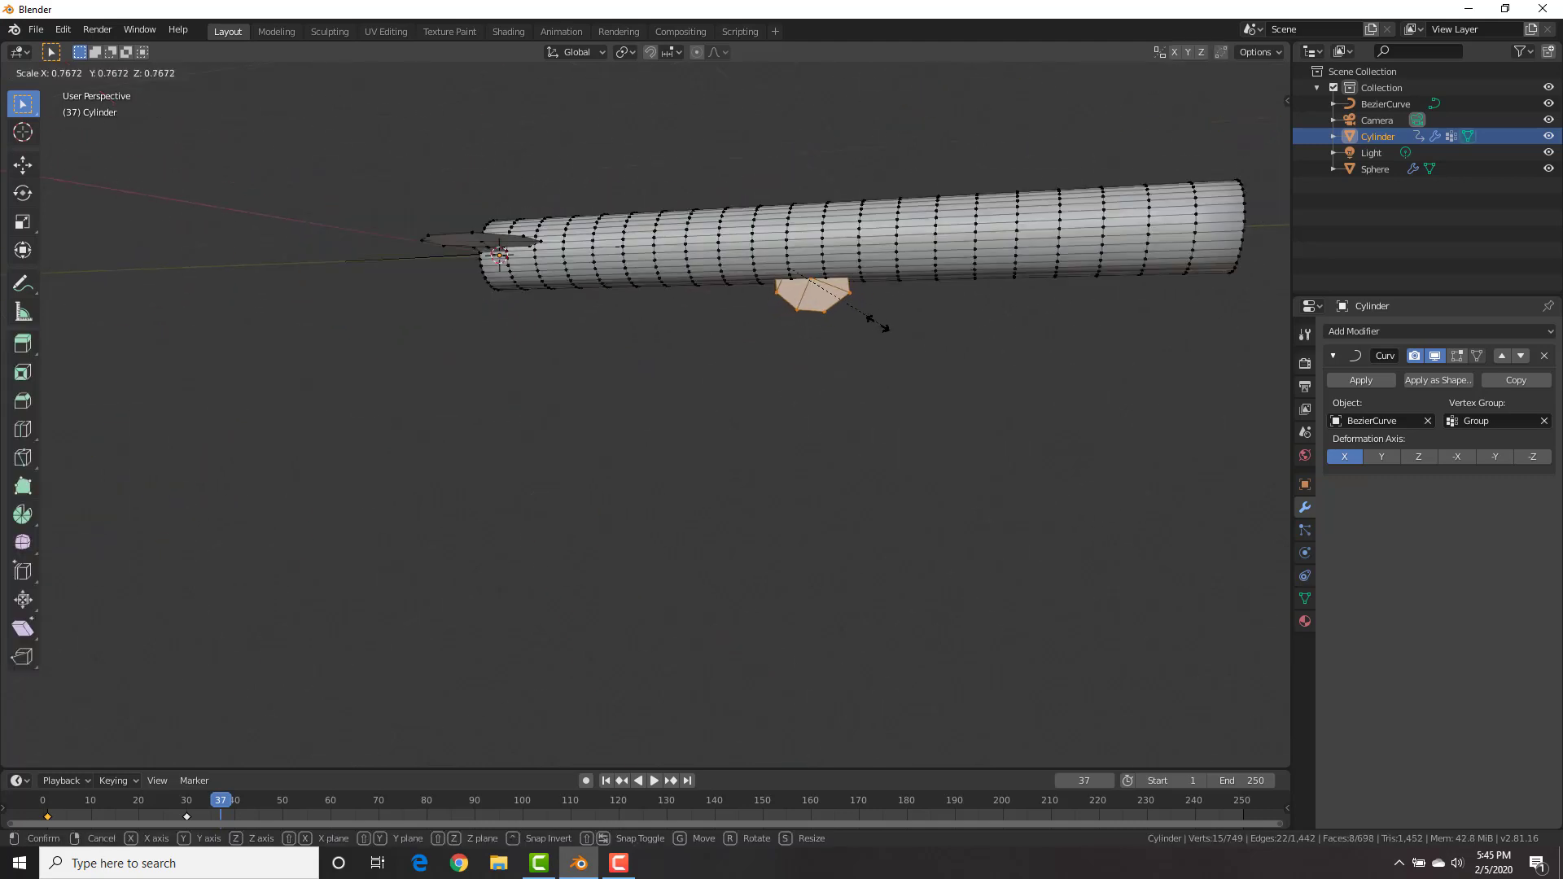
right_click(873, 321)
key("Tab")
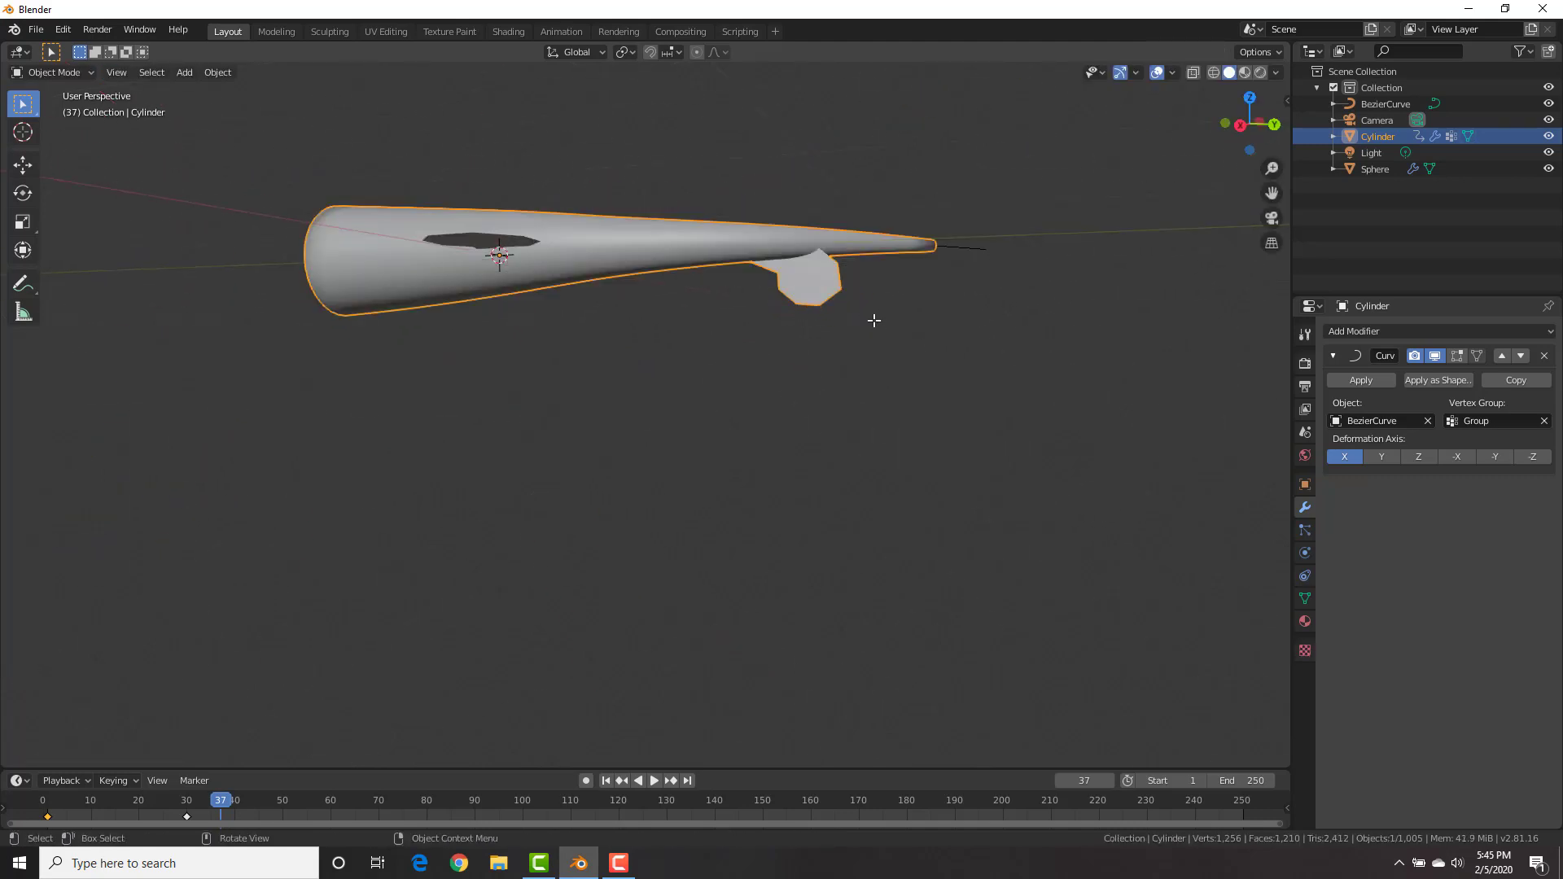
key("Tab")
key("g")
key("z")
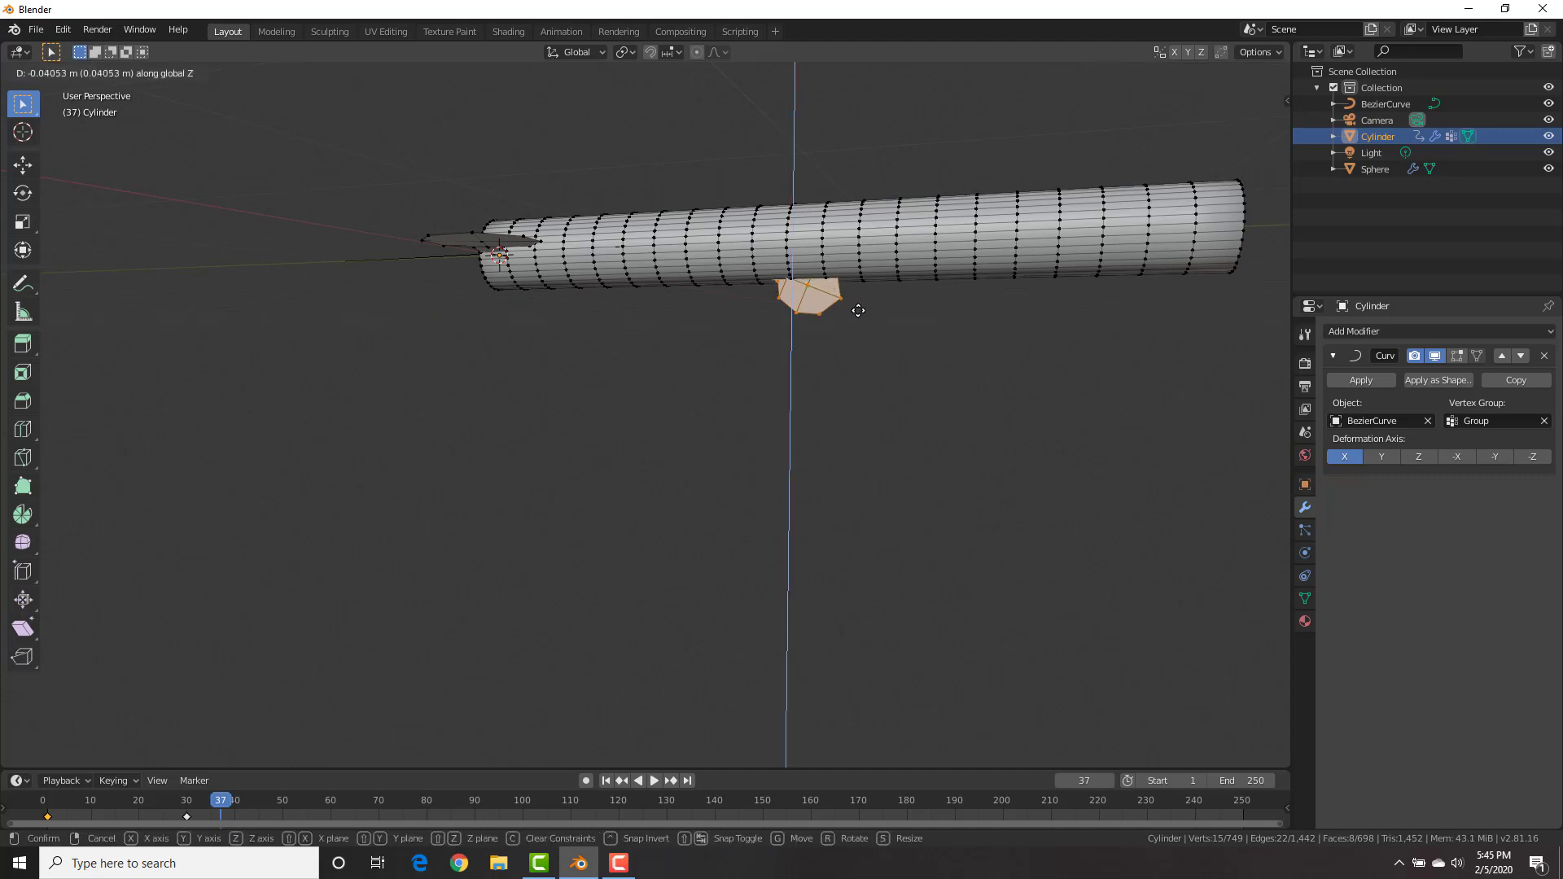
left_click(858, 311)
key("Tab")
key("Tab")
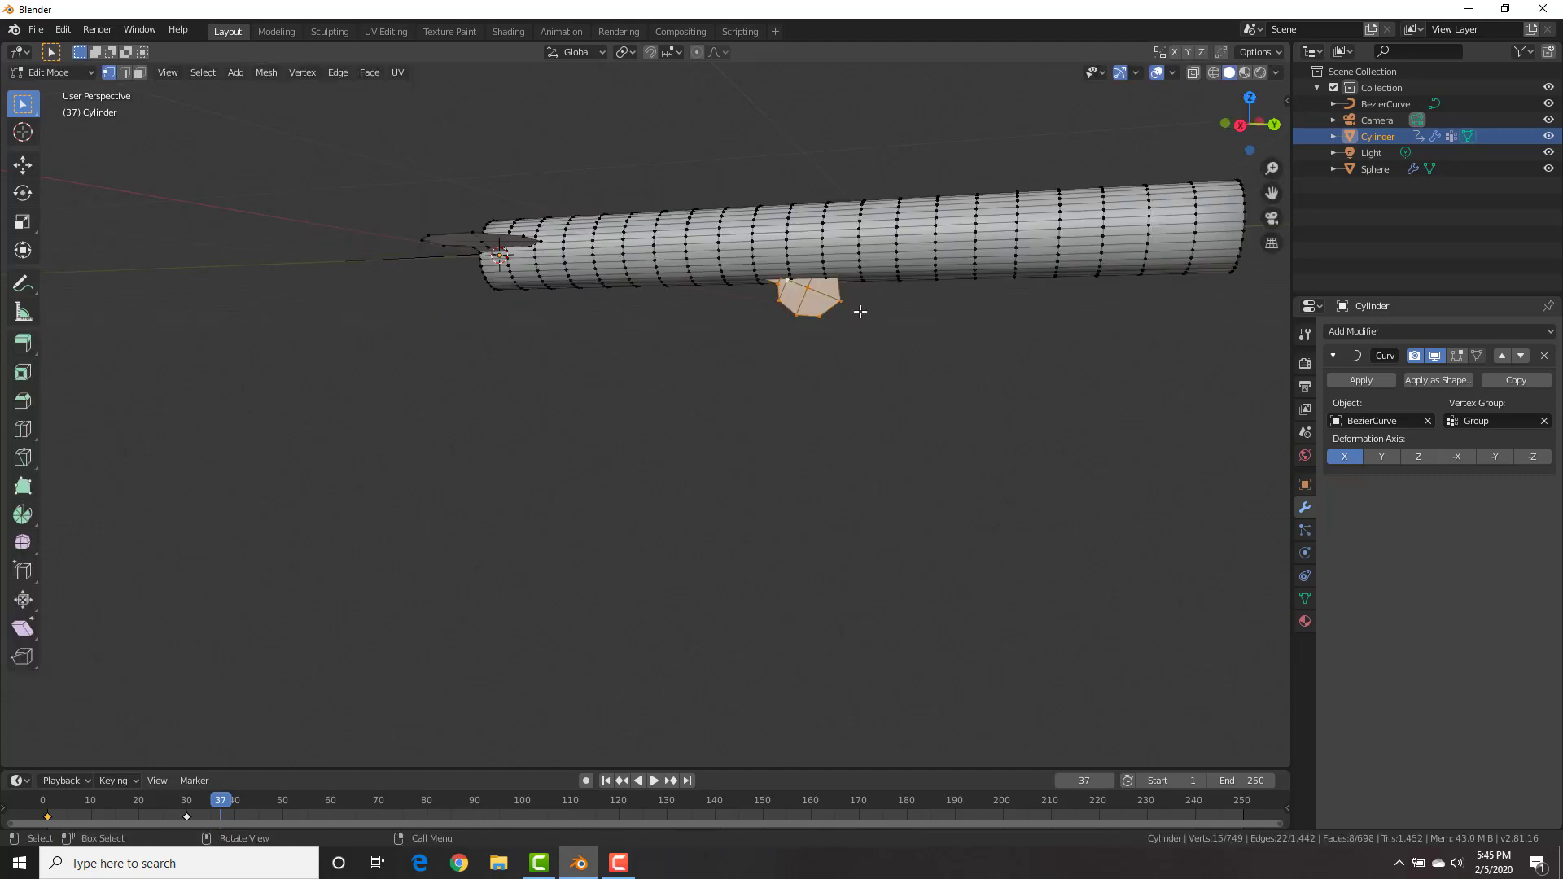
key("z")
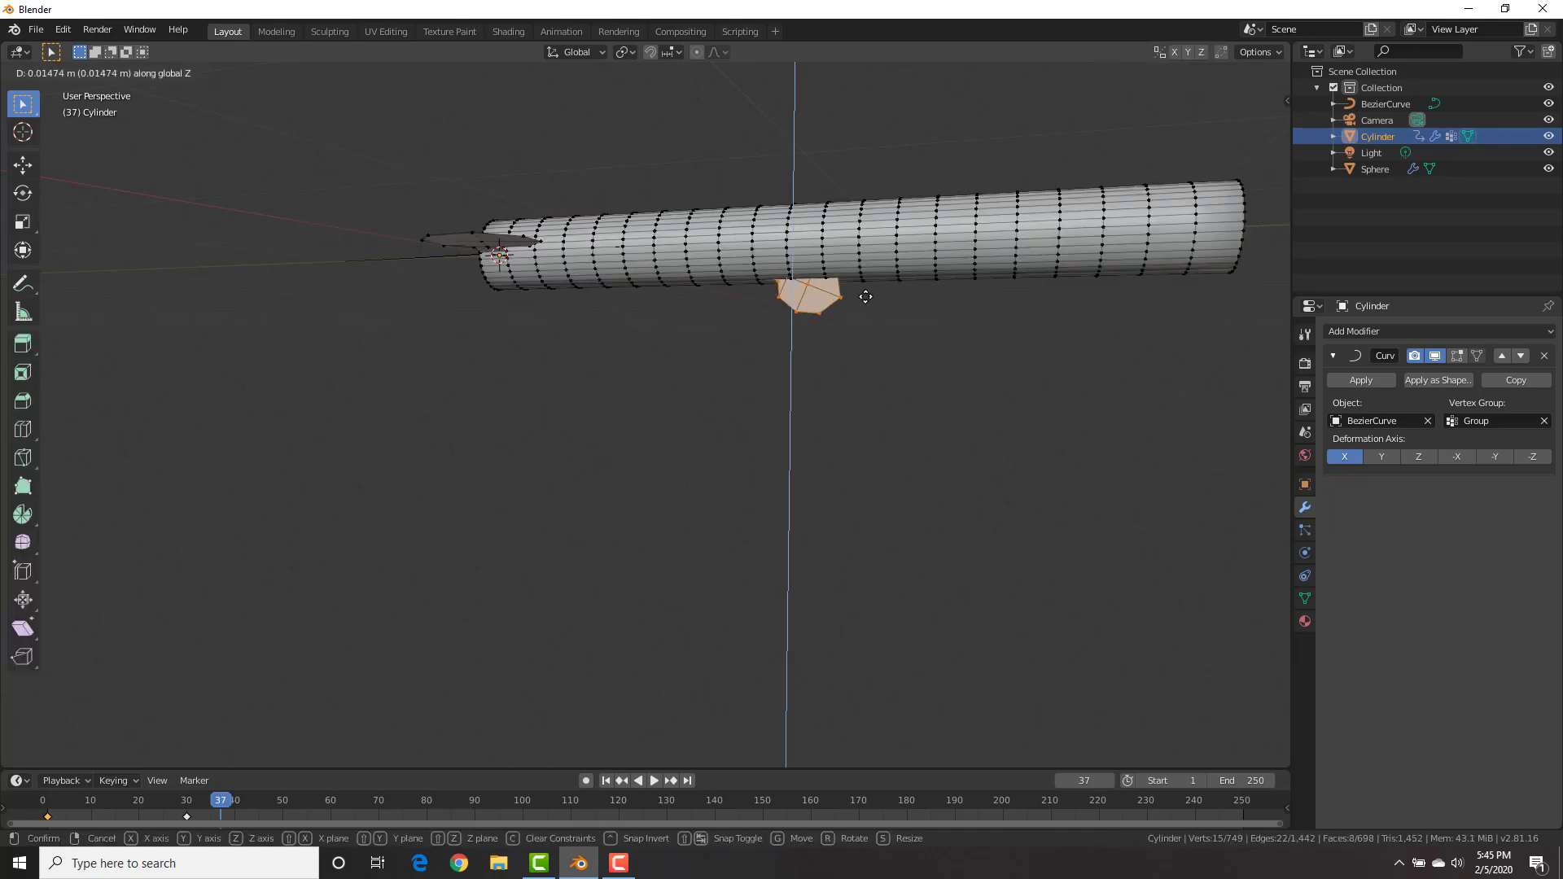
left_click(866, 296)
key("Tab")
key("Tab")
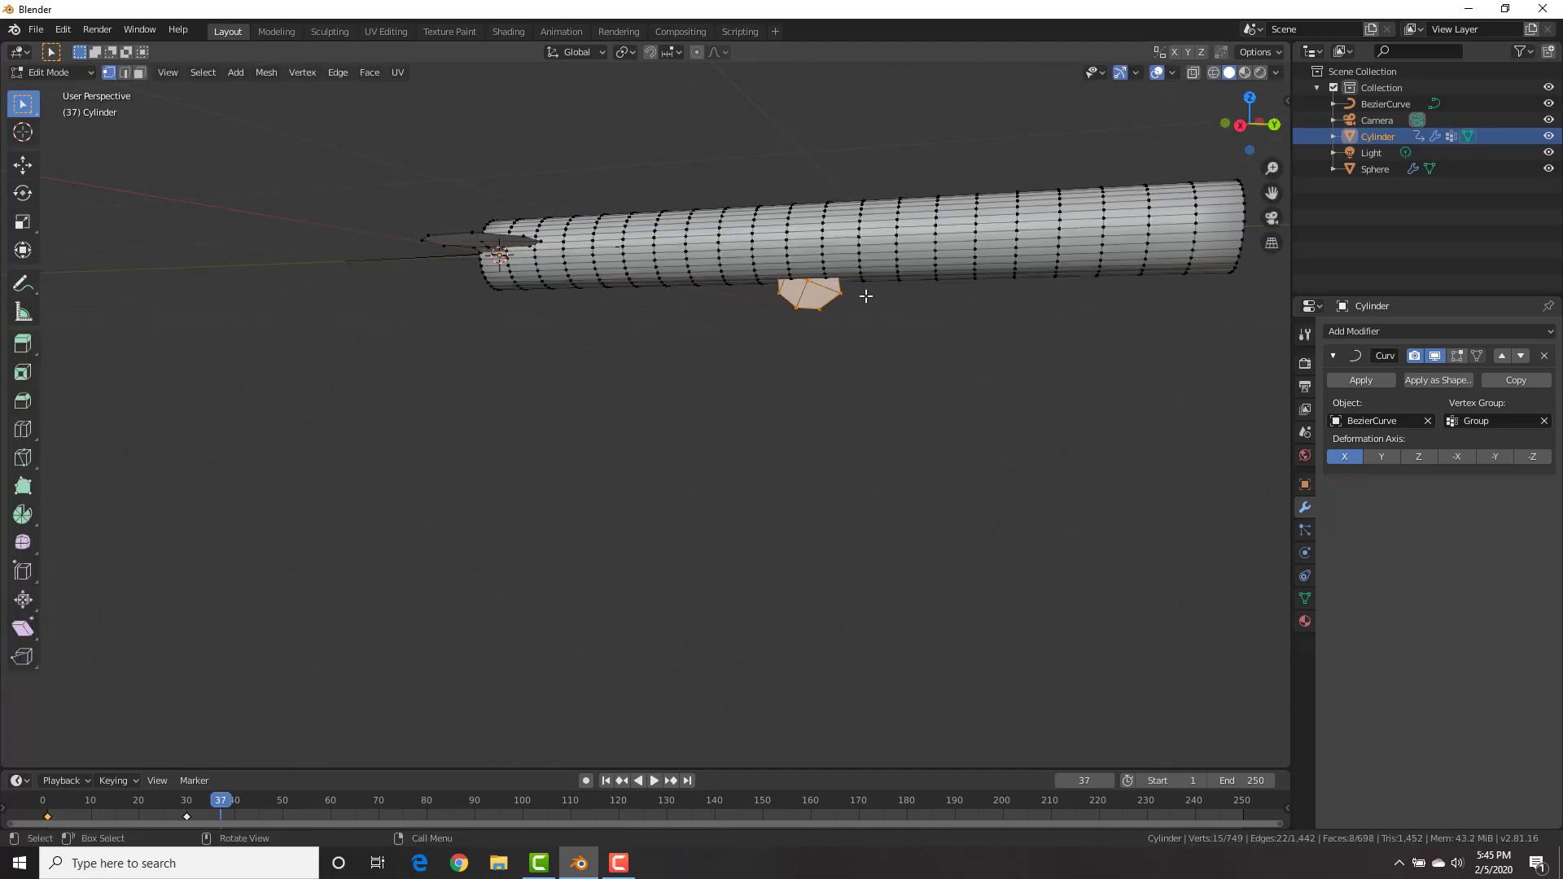
In right side view, tilt the leaf about 5° and preview the result
key("KP_3")
key("r")
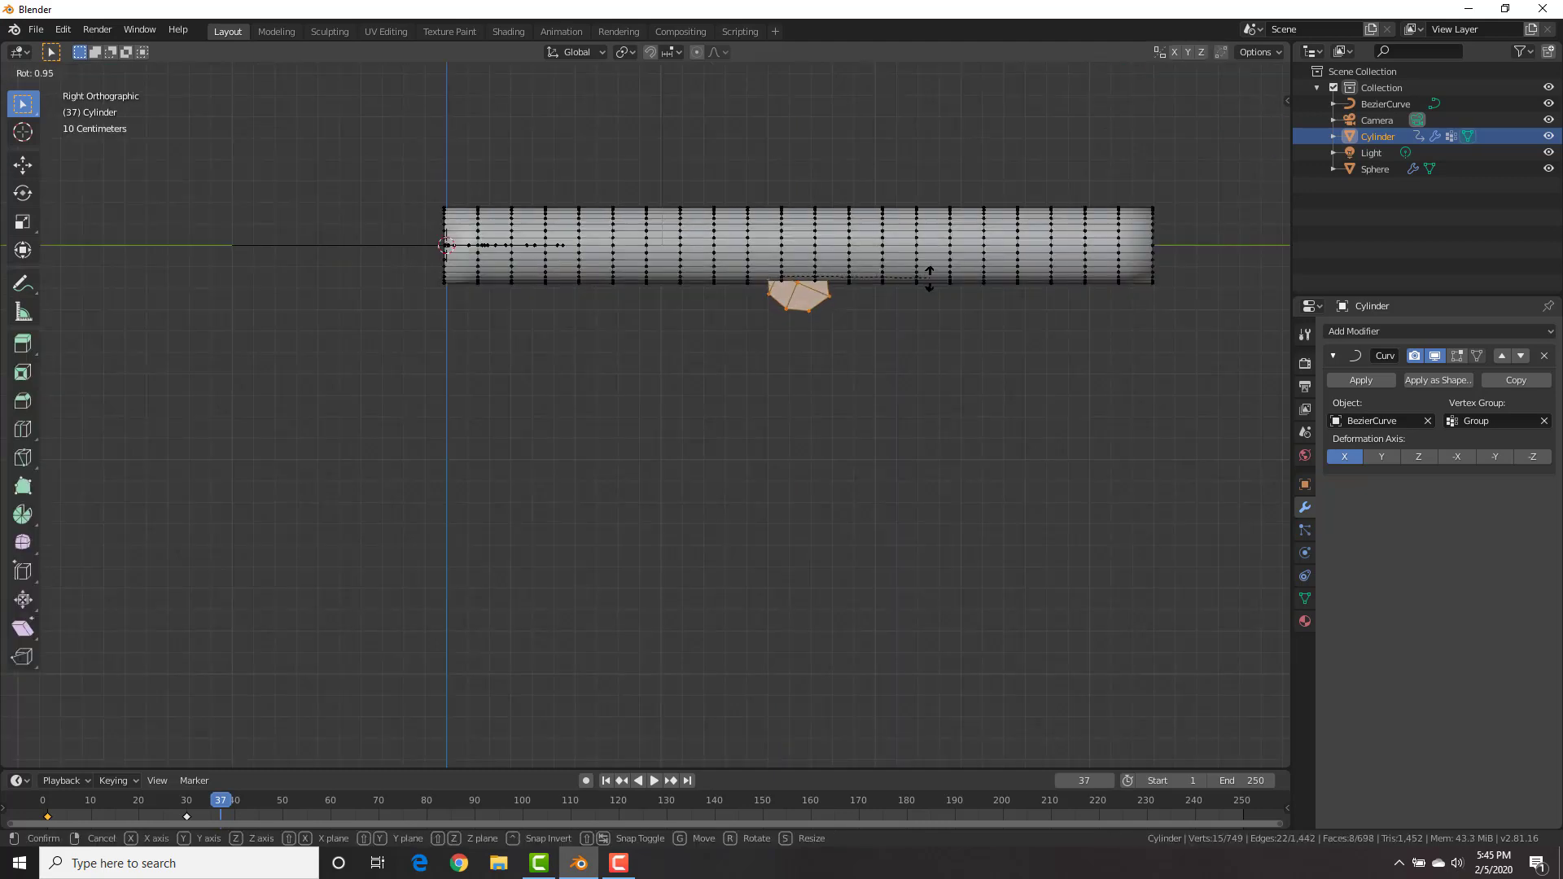
left_click(925, 289)
key("Tab")
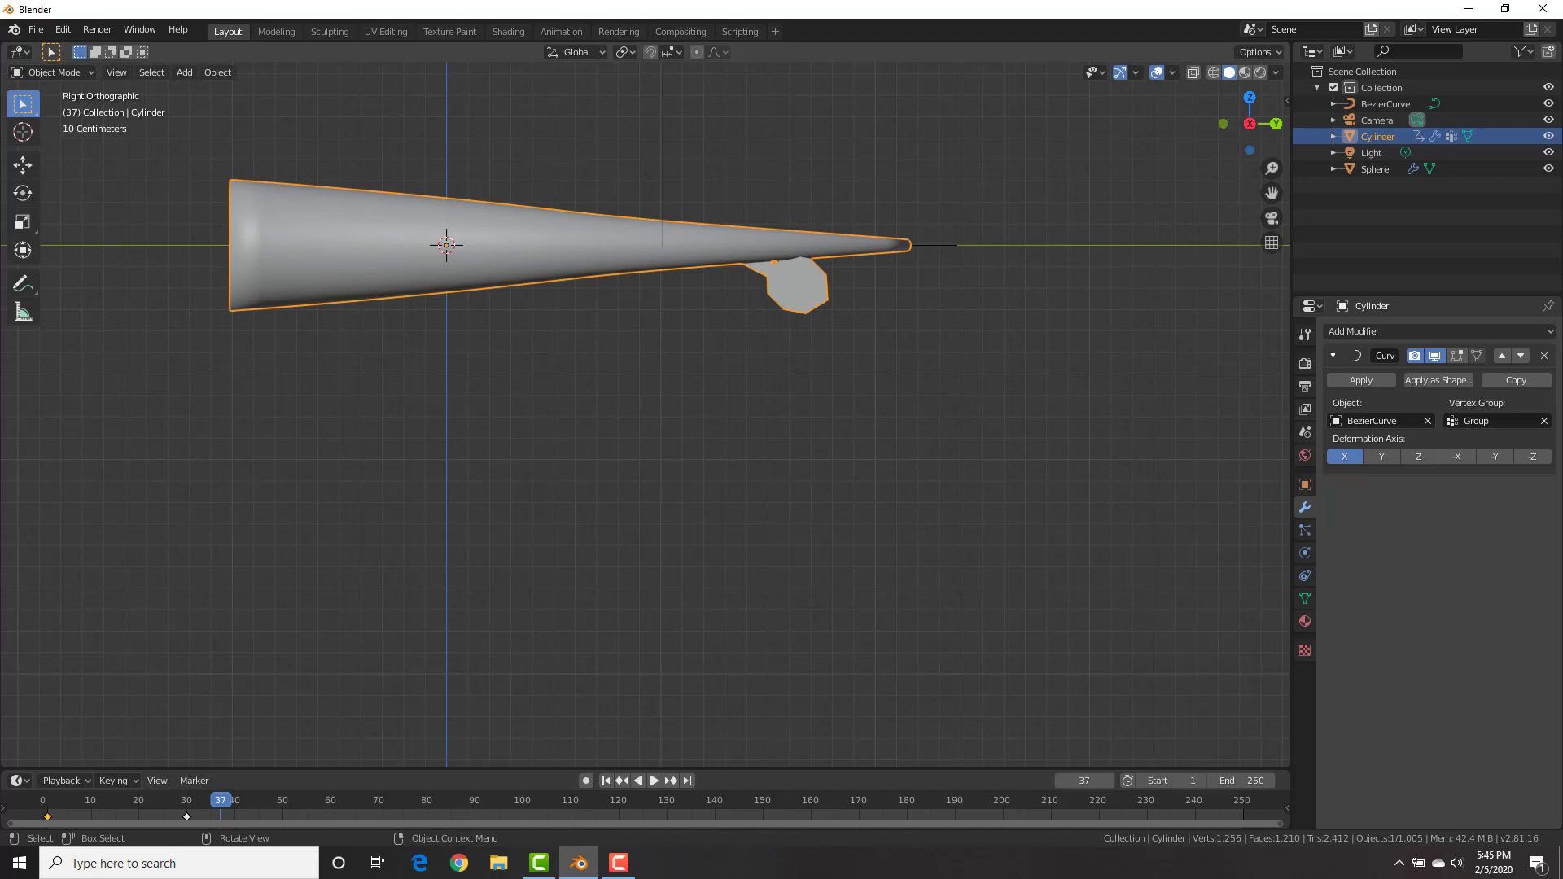
View the blade from above and bring up the Cylinder's Object Data Properties tab
middle_click_drag(677, 273, 737, 405)
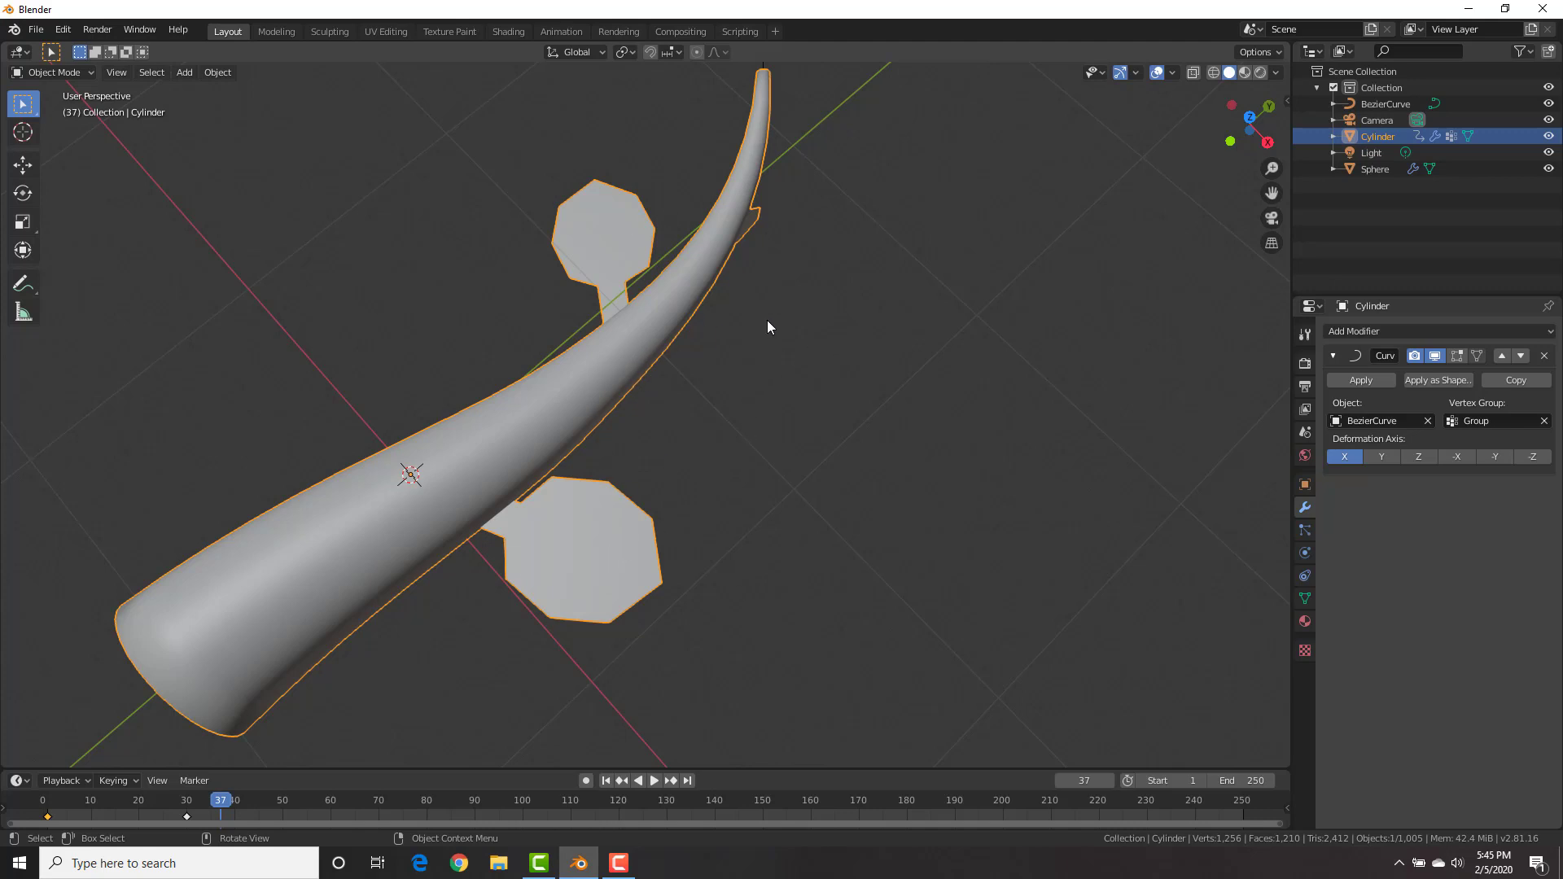
key("KP_7")
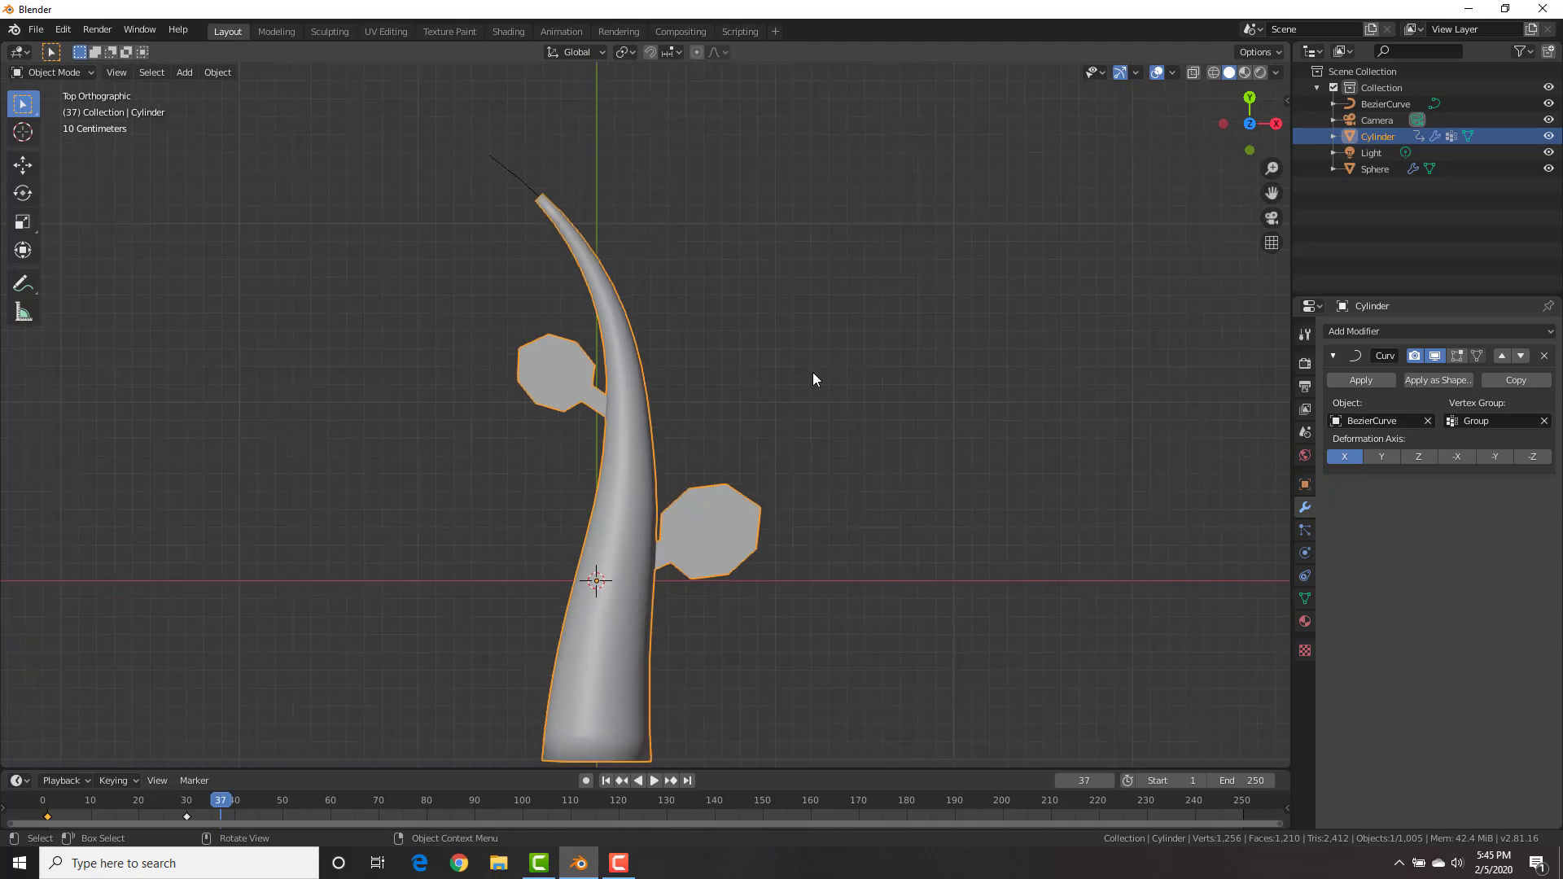
middle_click_drag(786, 455, 822, 381, "shift")
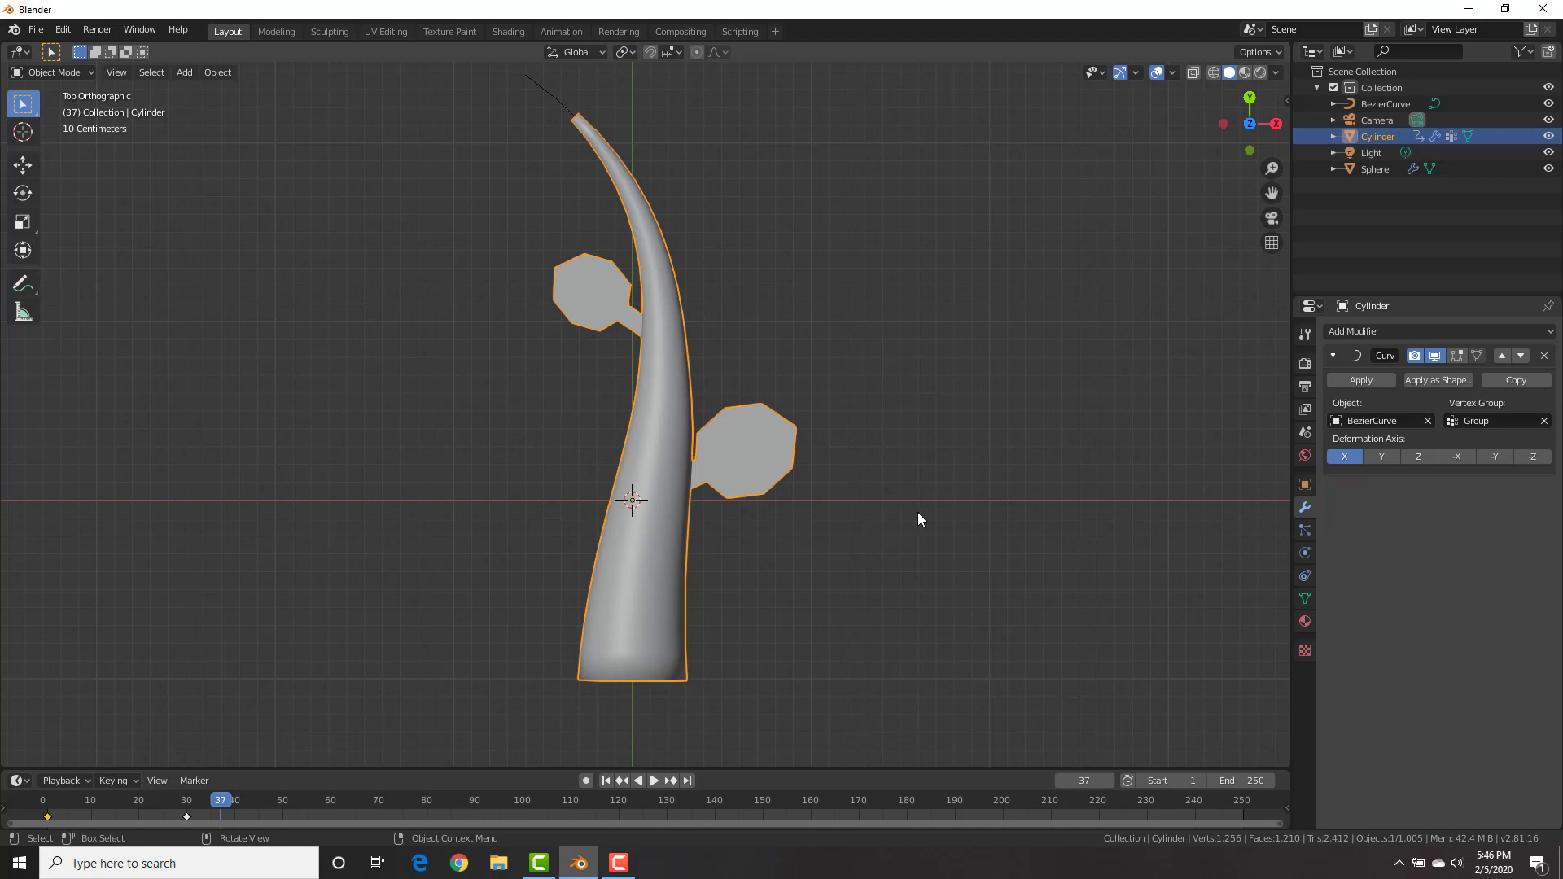
left_click(1309, 600)
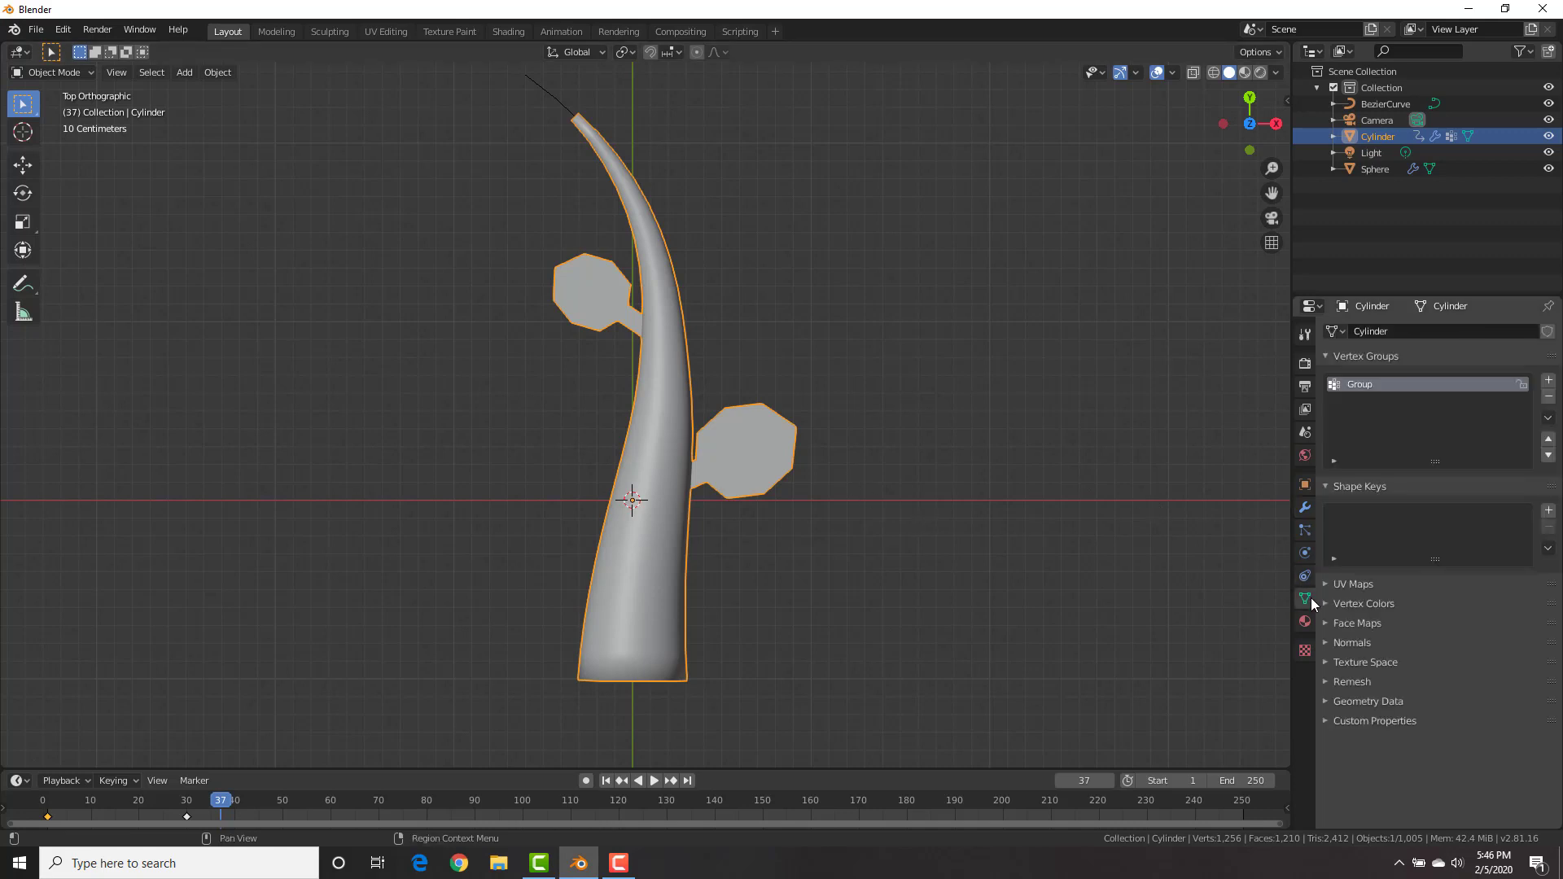
Add Basis and Key 1 shape keys, set Key 1's value to 1.000, and enter Edit Mode
left_click(1547, 511)
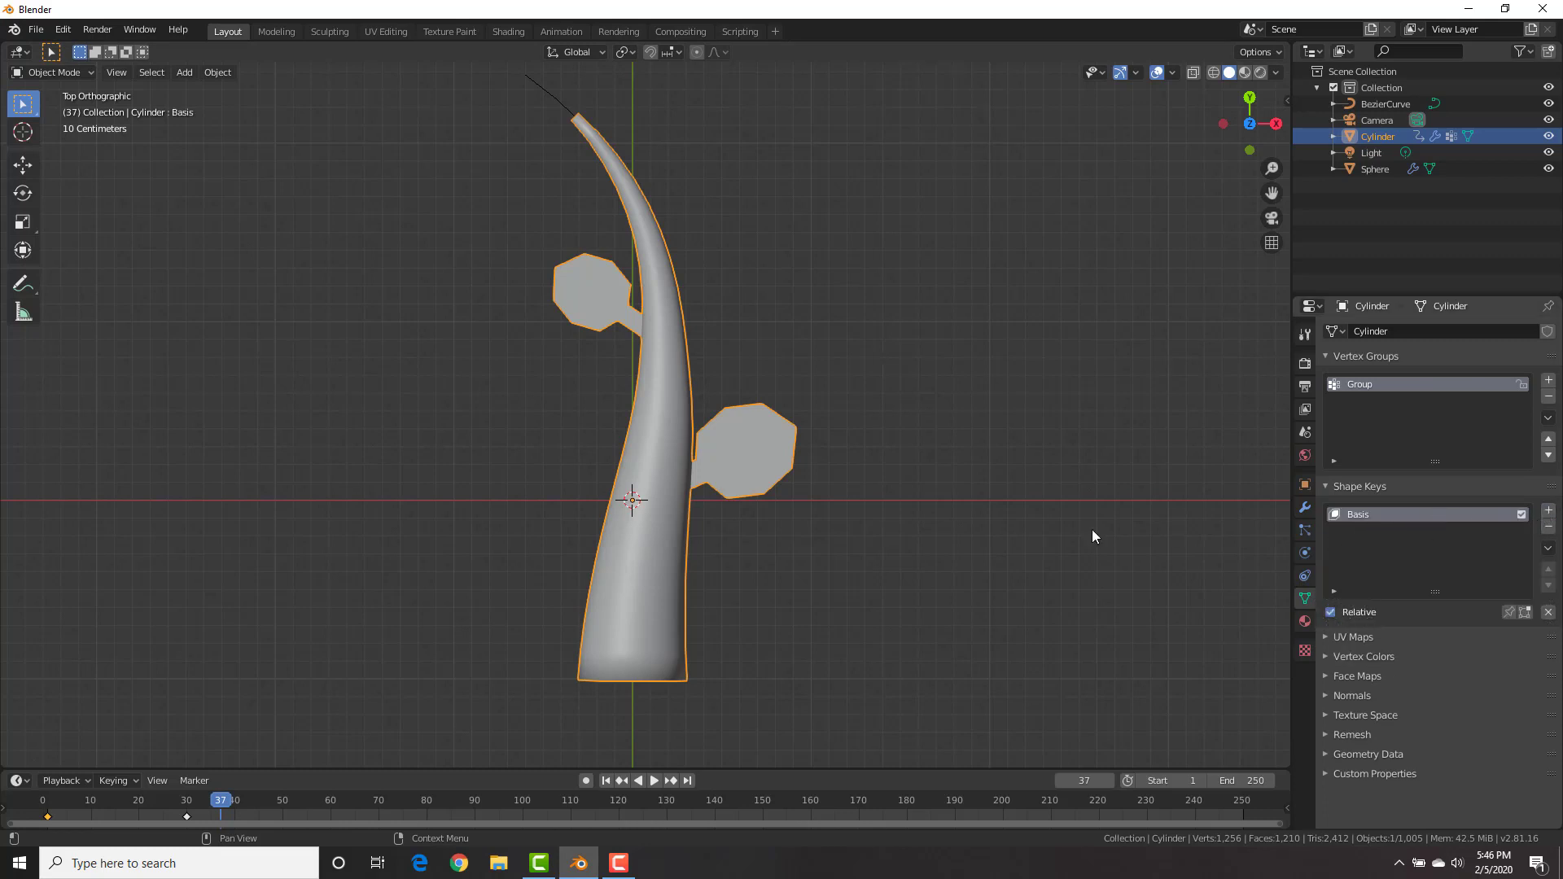
middle_click_drag(764, 540, 568, 448)
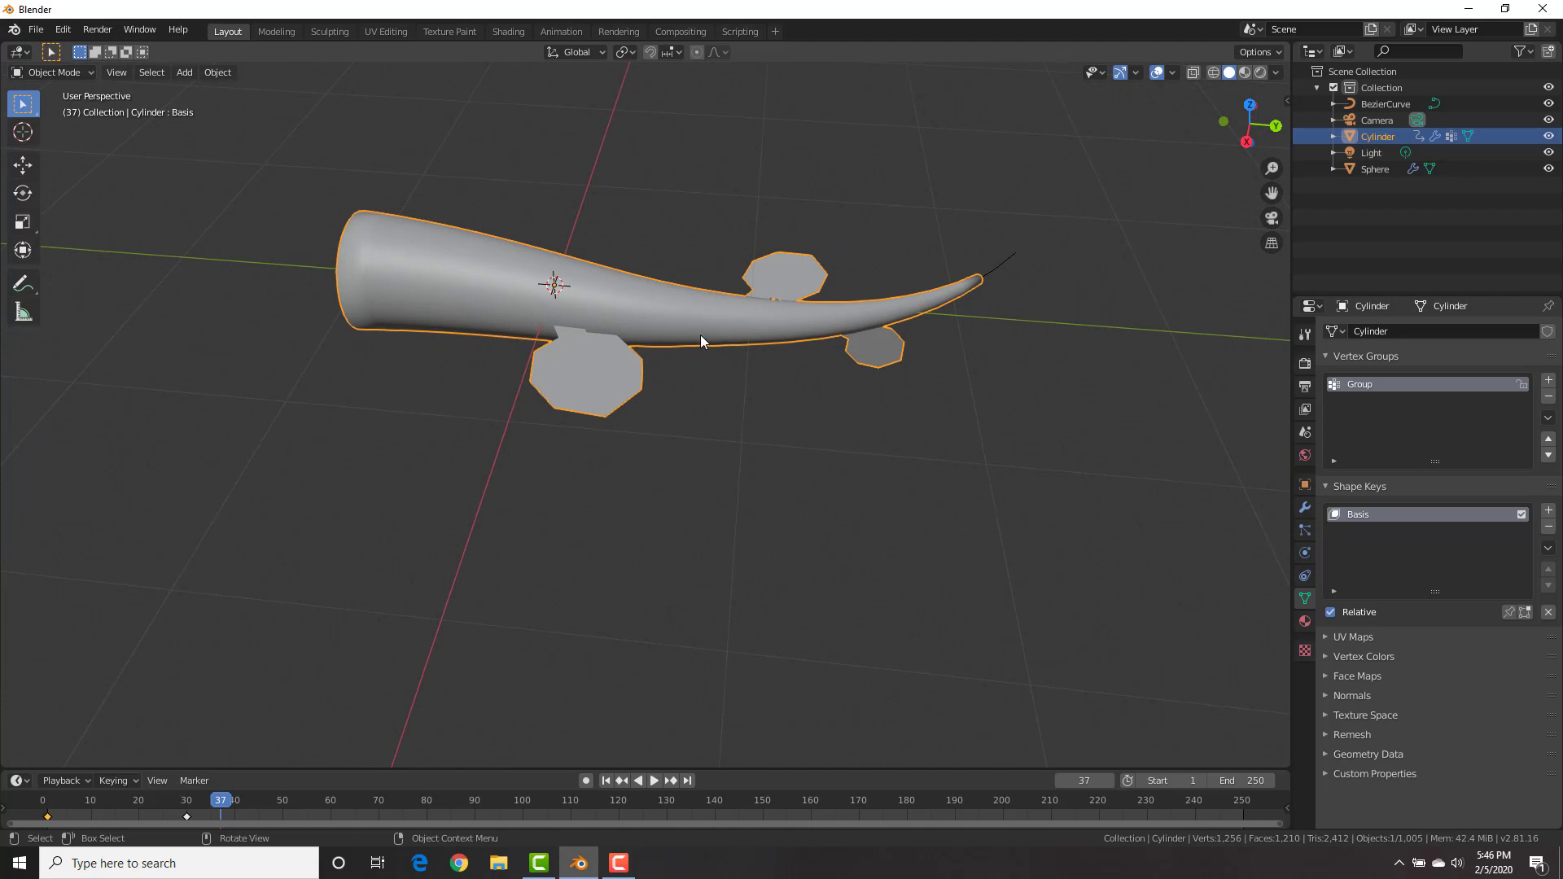
left_click(1548, 510)
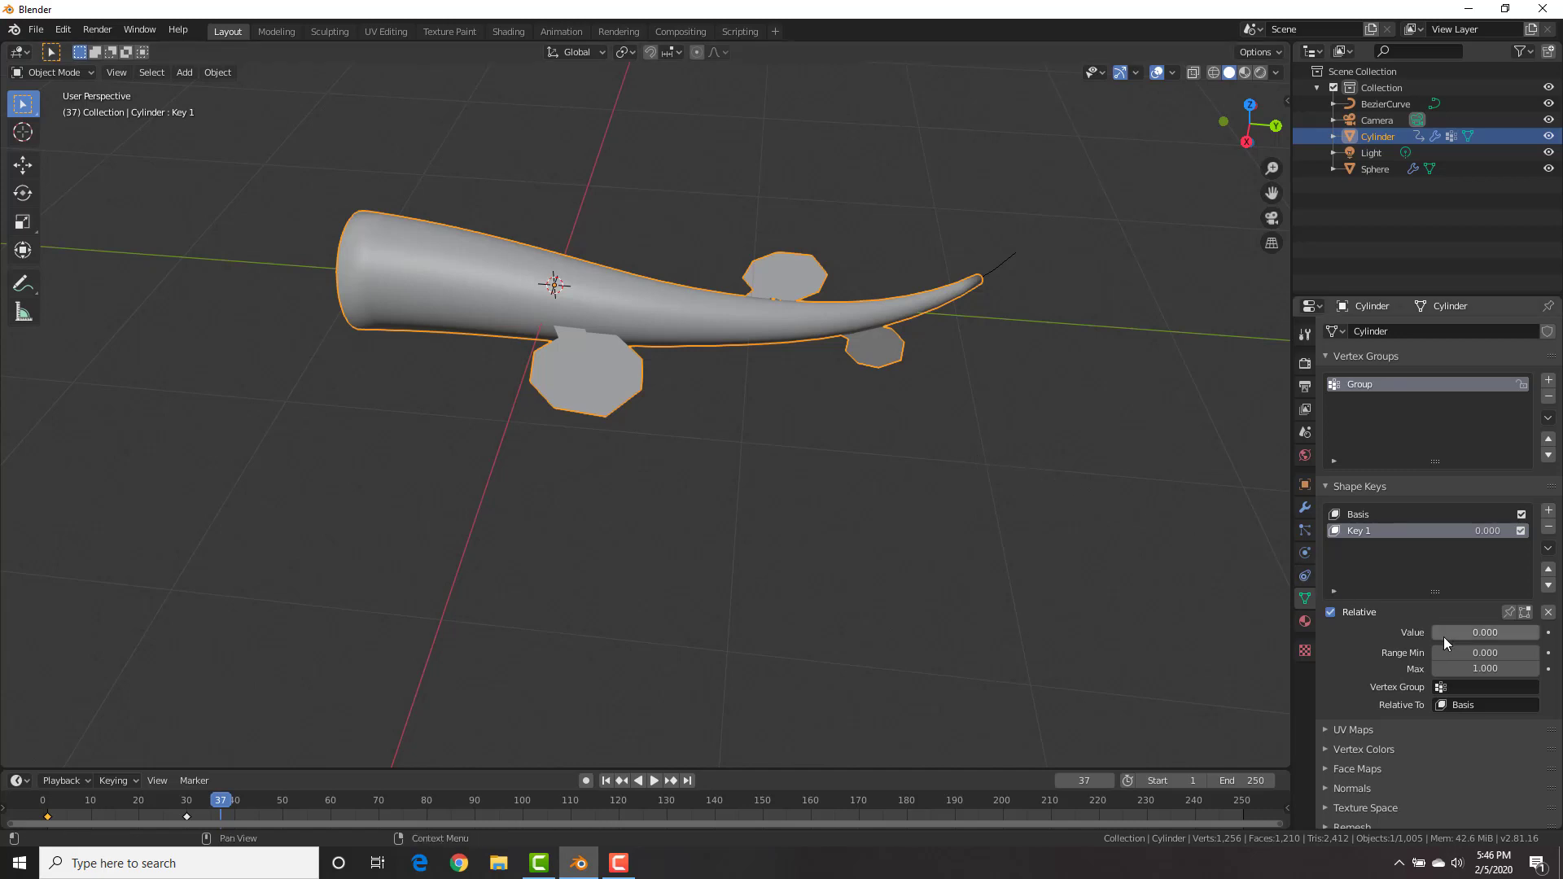
left_click_drag(1443, 635, 1540, 635)
key("Tab")
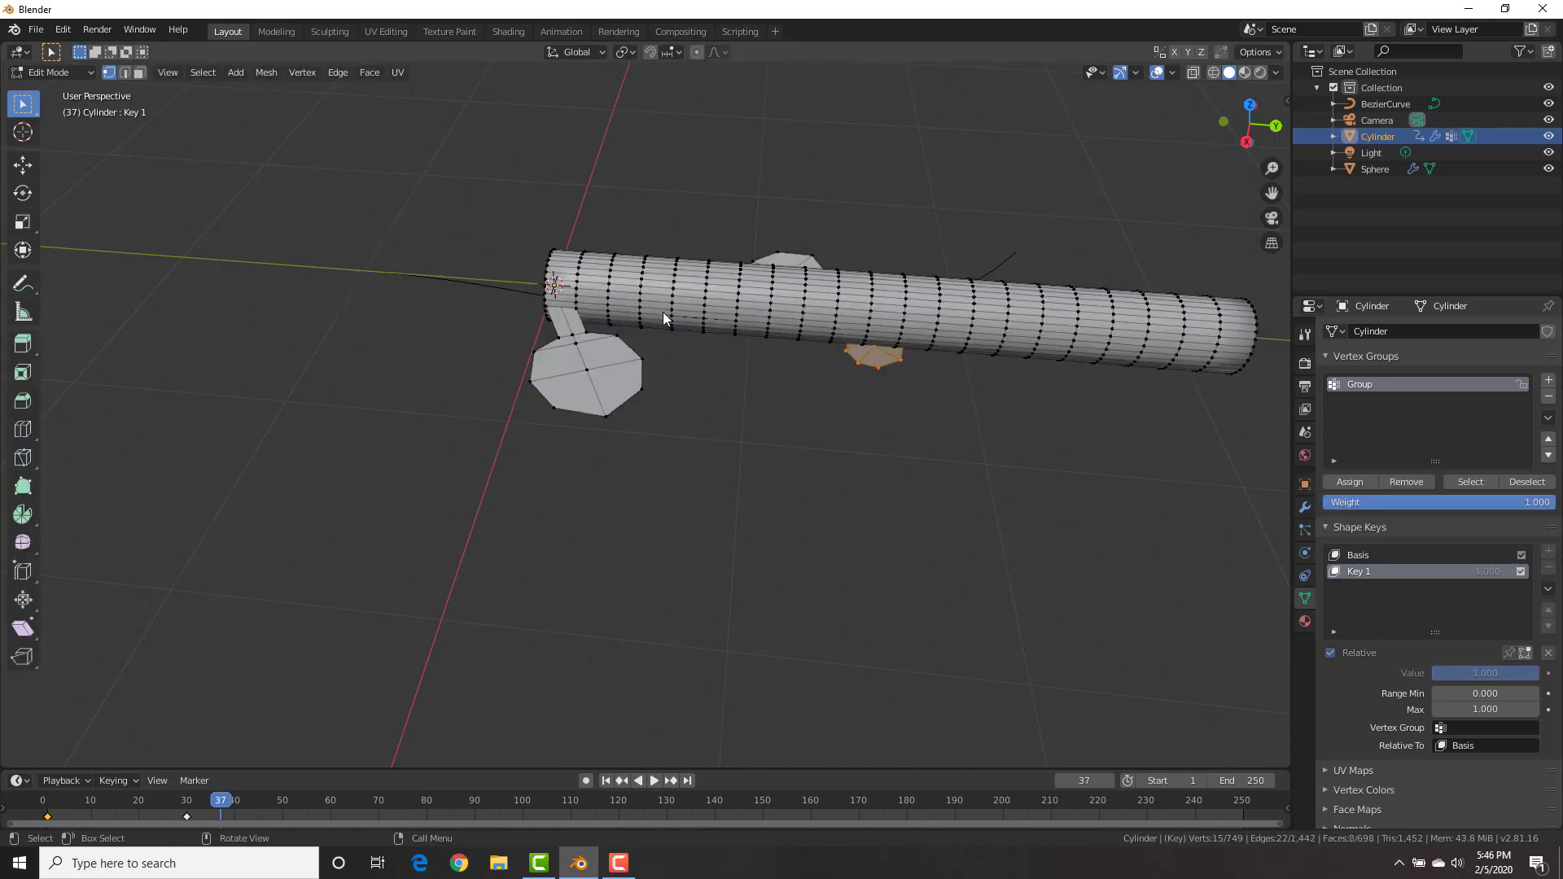
Set the pivot point to 3D Cursor, with edge select mode and wireframe shading
middle_click_drag(686, 238, 691, 252)
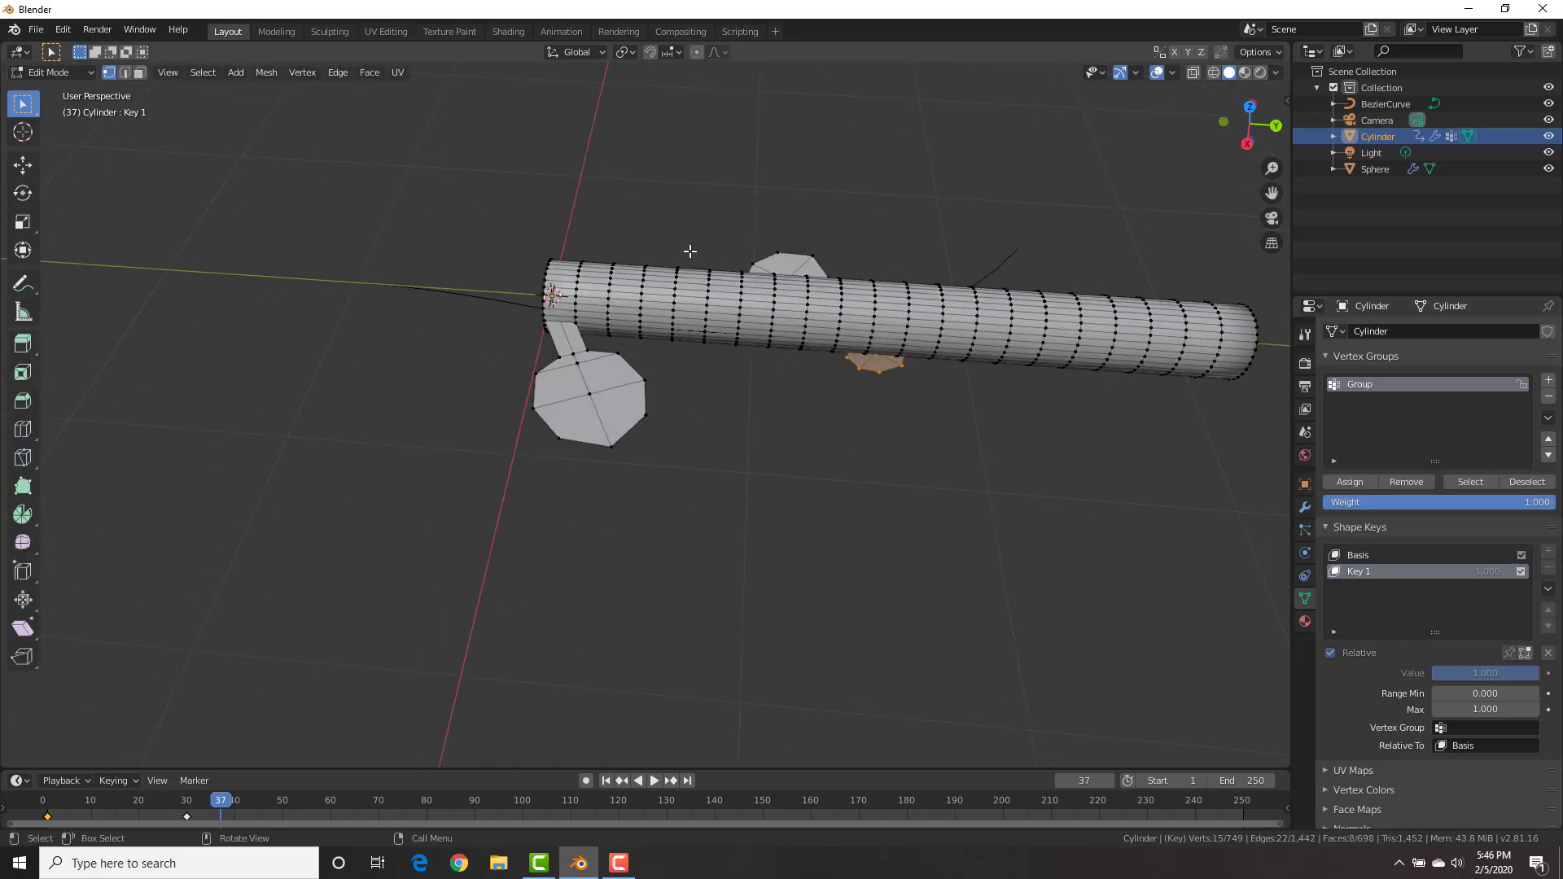
left_click(633, 51)
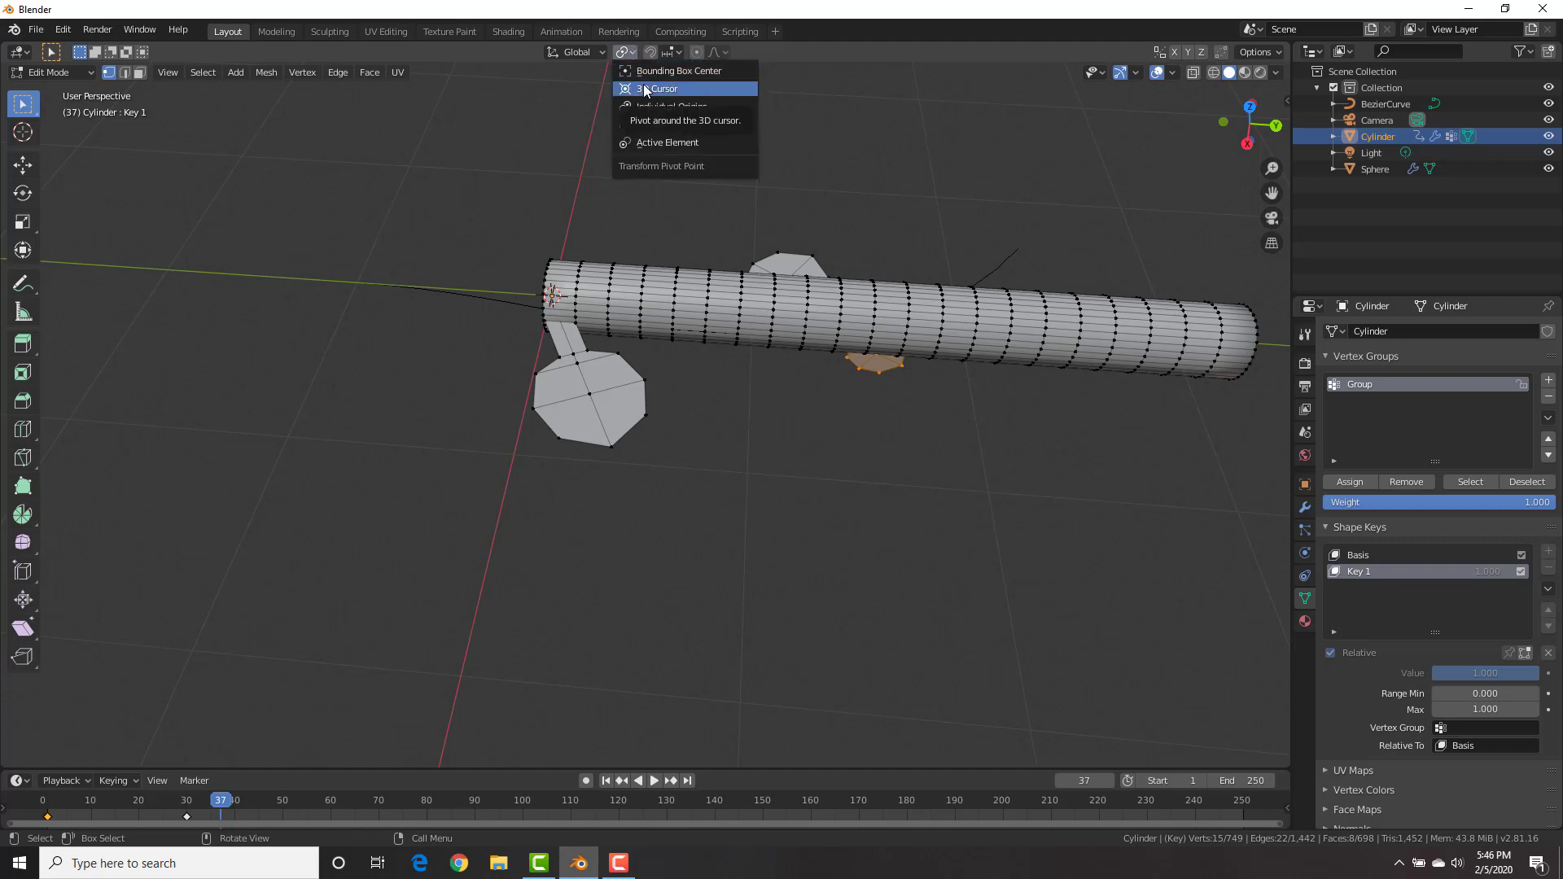
left_click(643, 88)
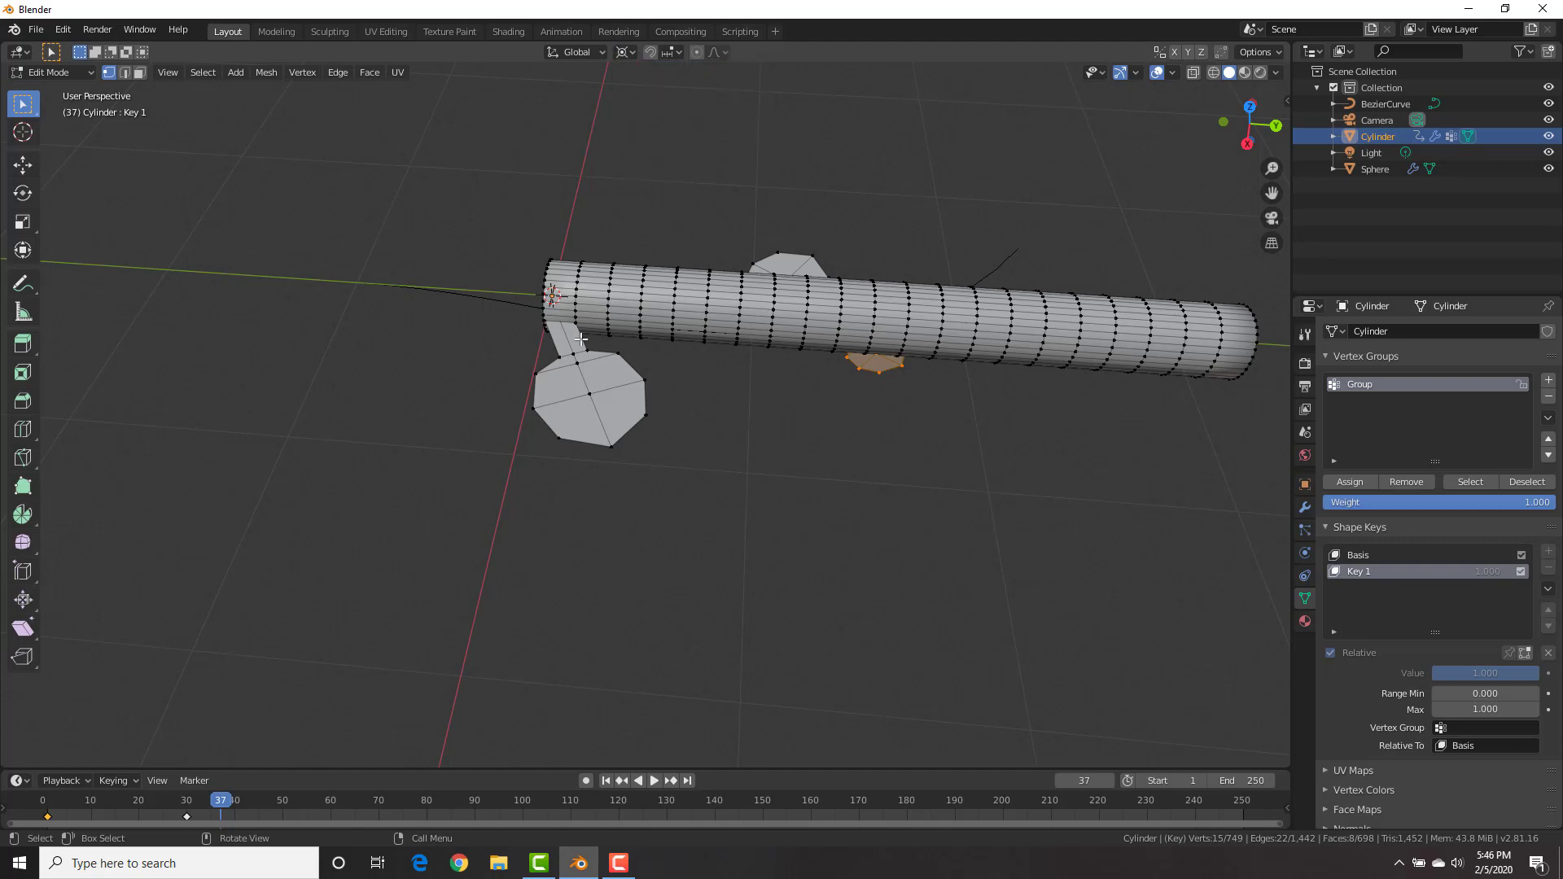
middle_click_drag(643, 358, 643, 376)
key("2")
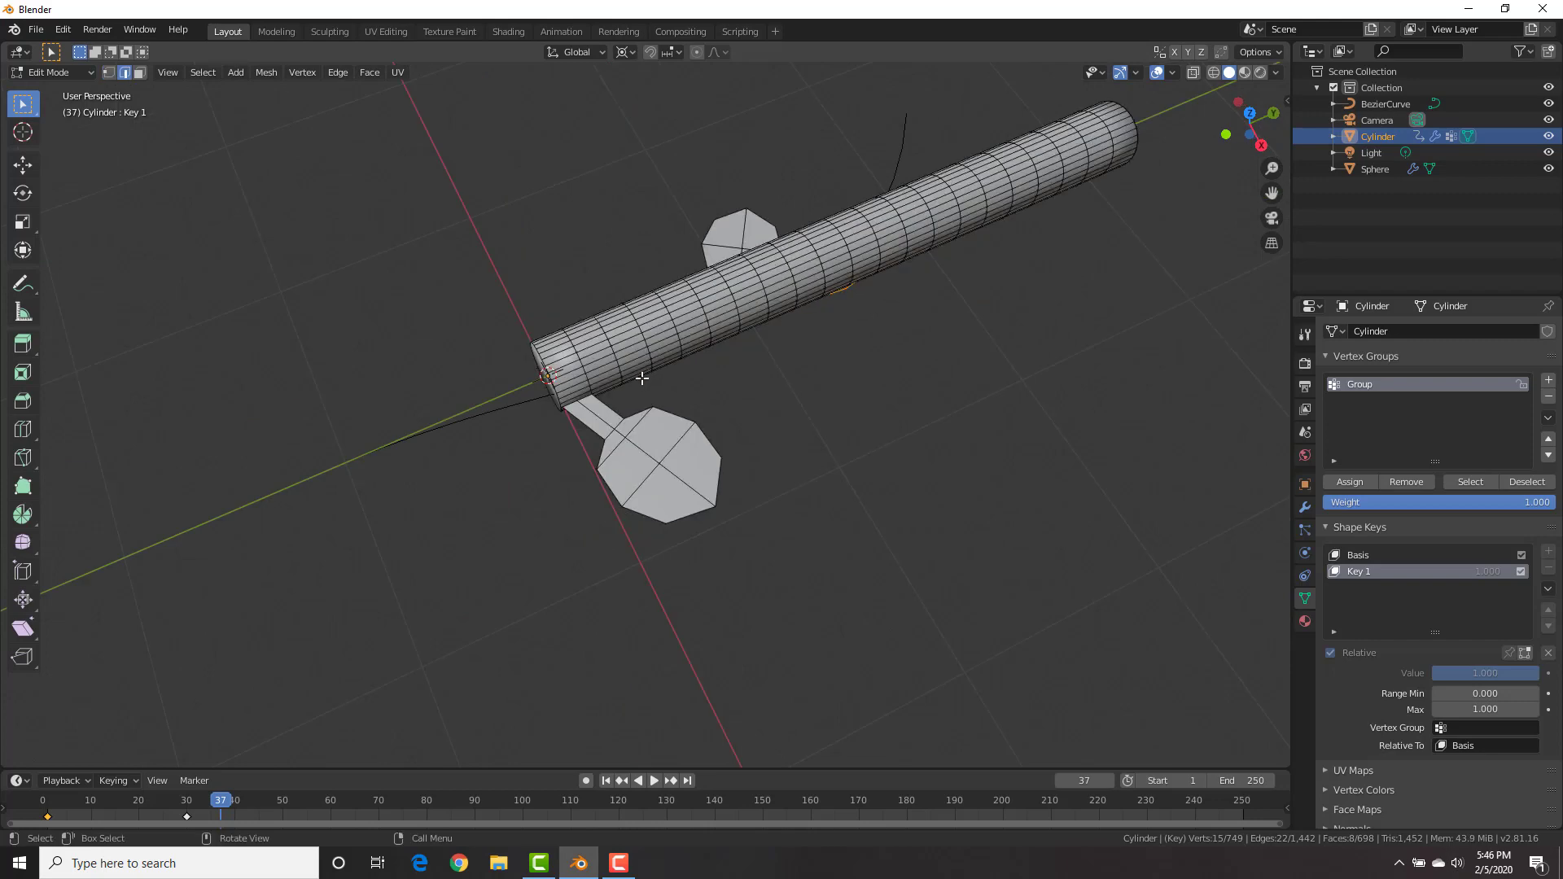
scroll(600, 380, "up", 6)
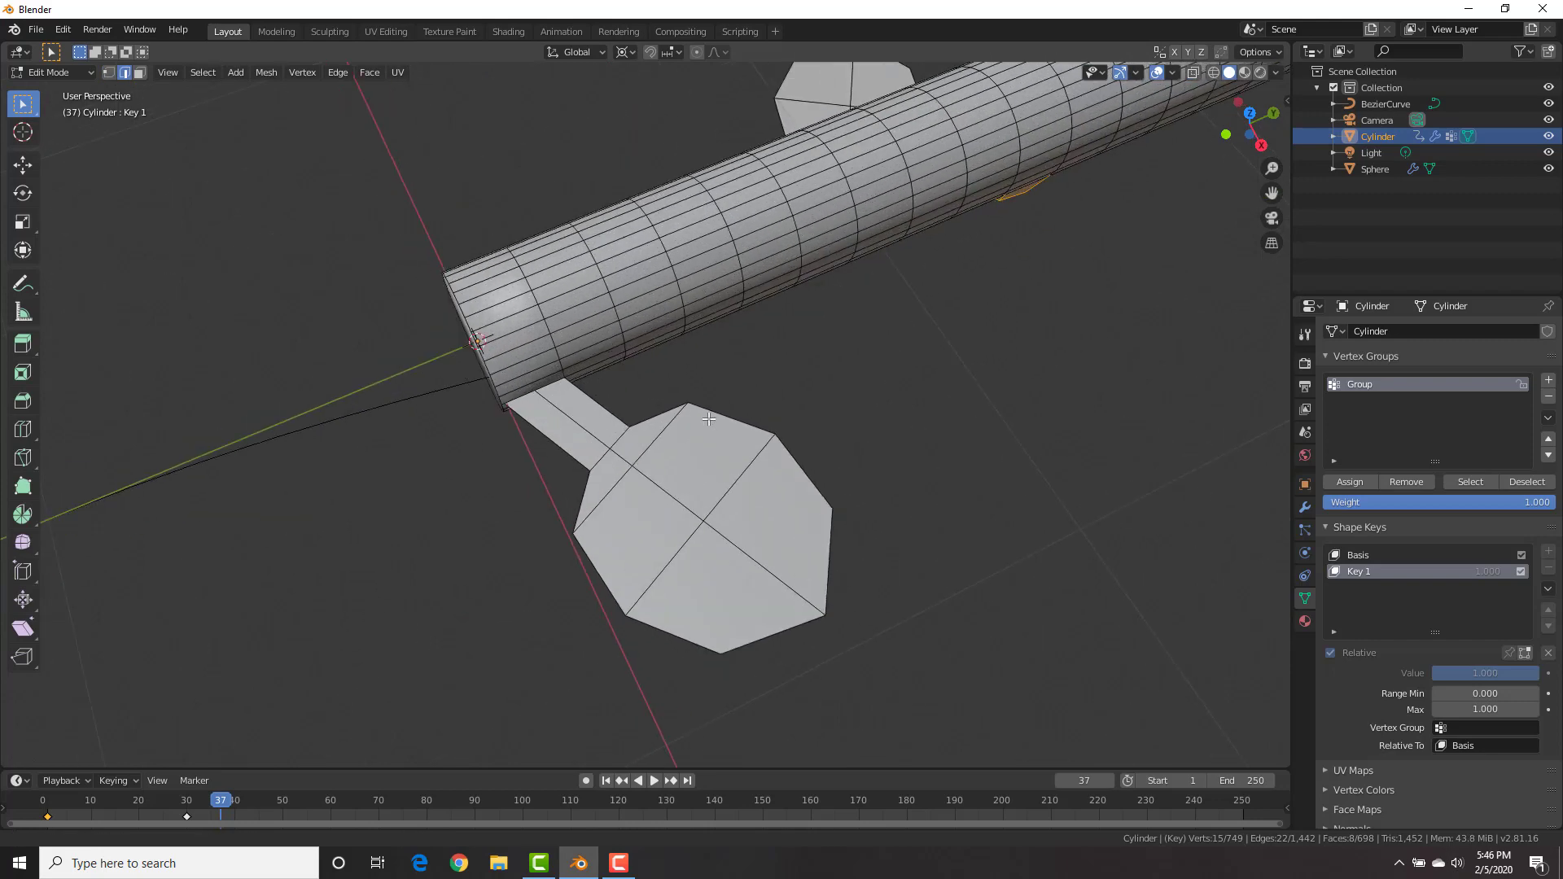
key("z")
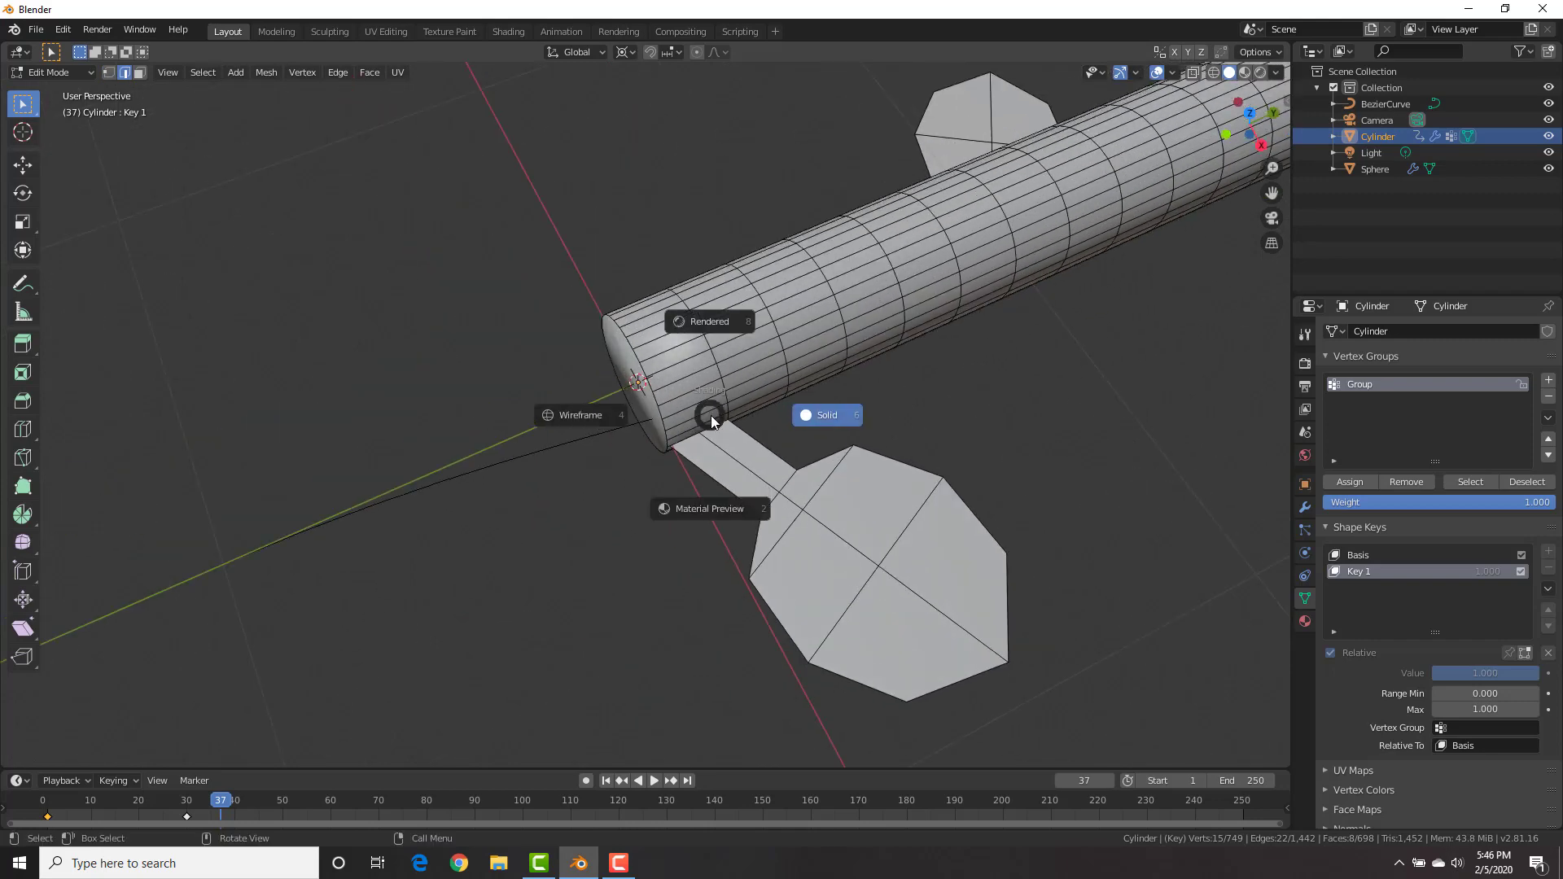
left_click(622, 413)
Select the leaf's stem-base edges and snap the 3D cursor to them
left_click(697, 411)
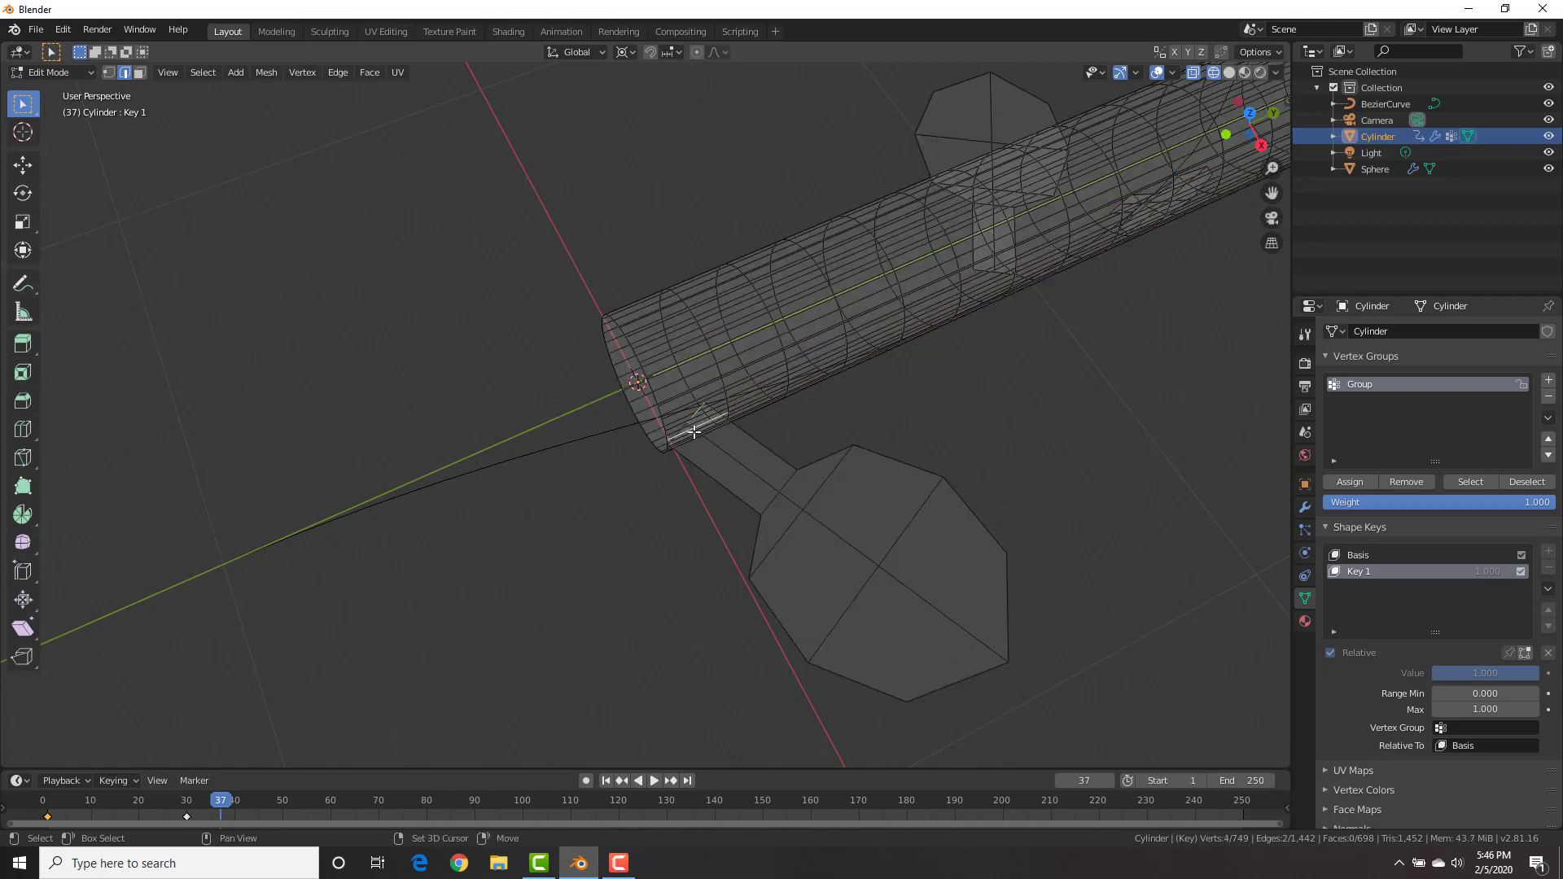
scroll(692, 438, "up", 3)
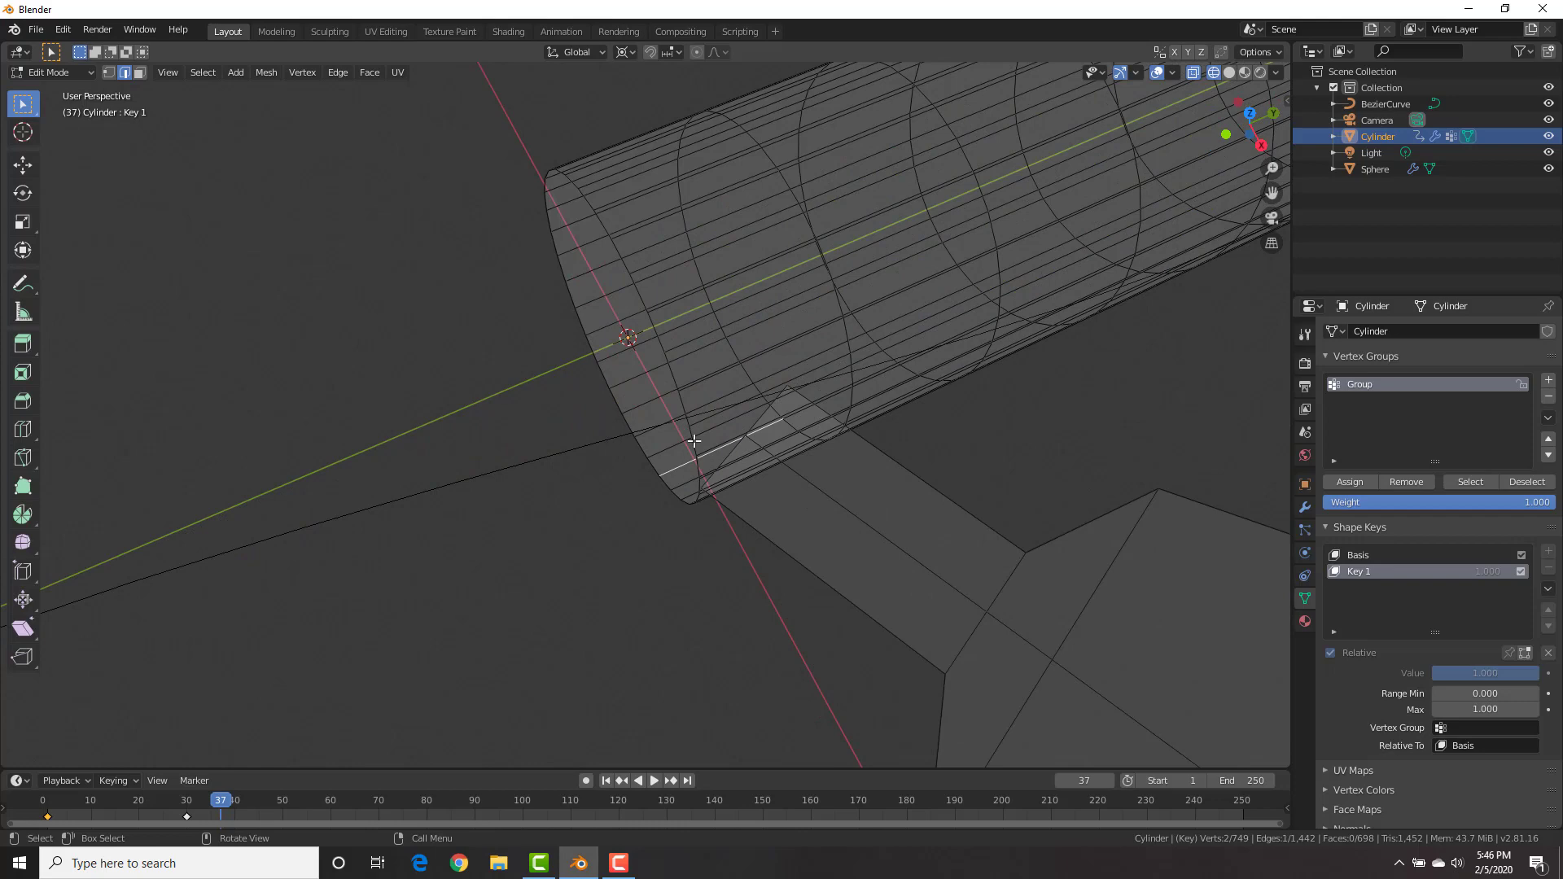
left_click(737, 452)
left_click(756, 424, "shift")
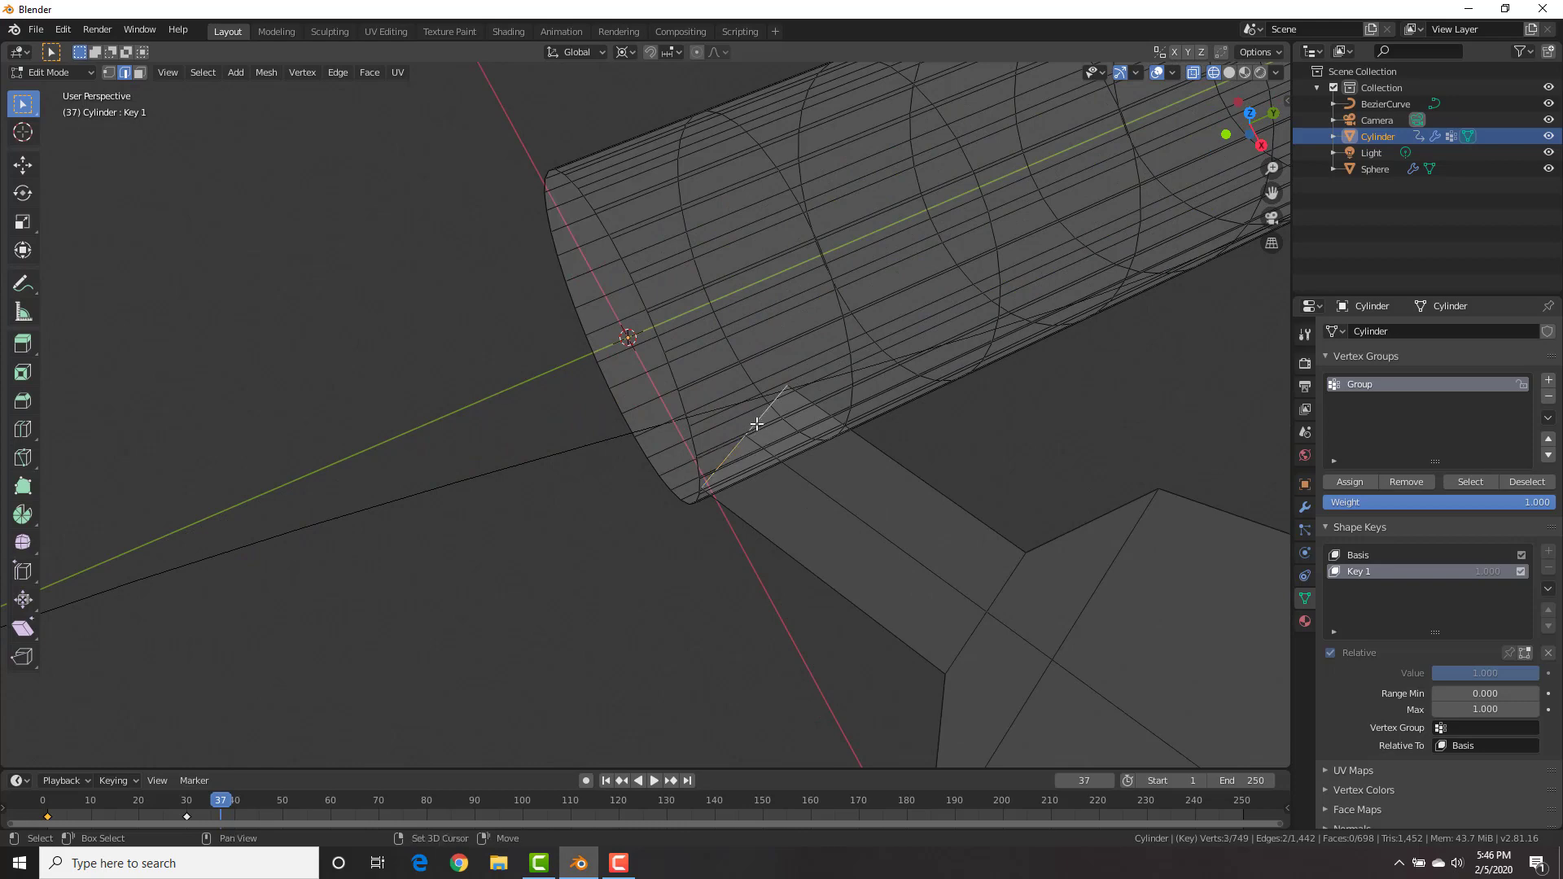
scroll(781, 417, "down", 3)
key("g")
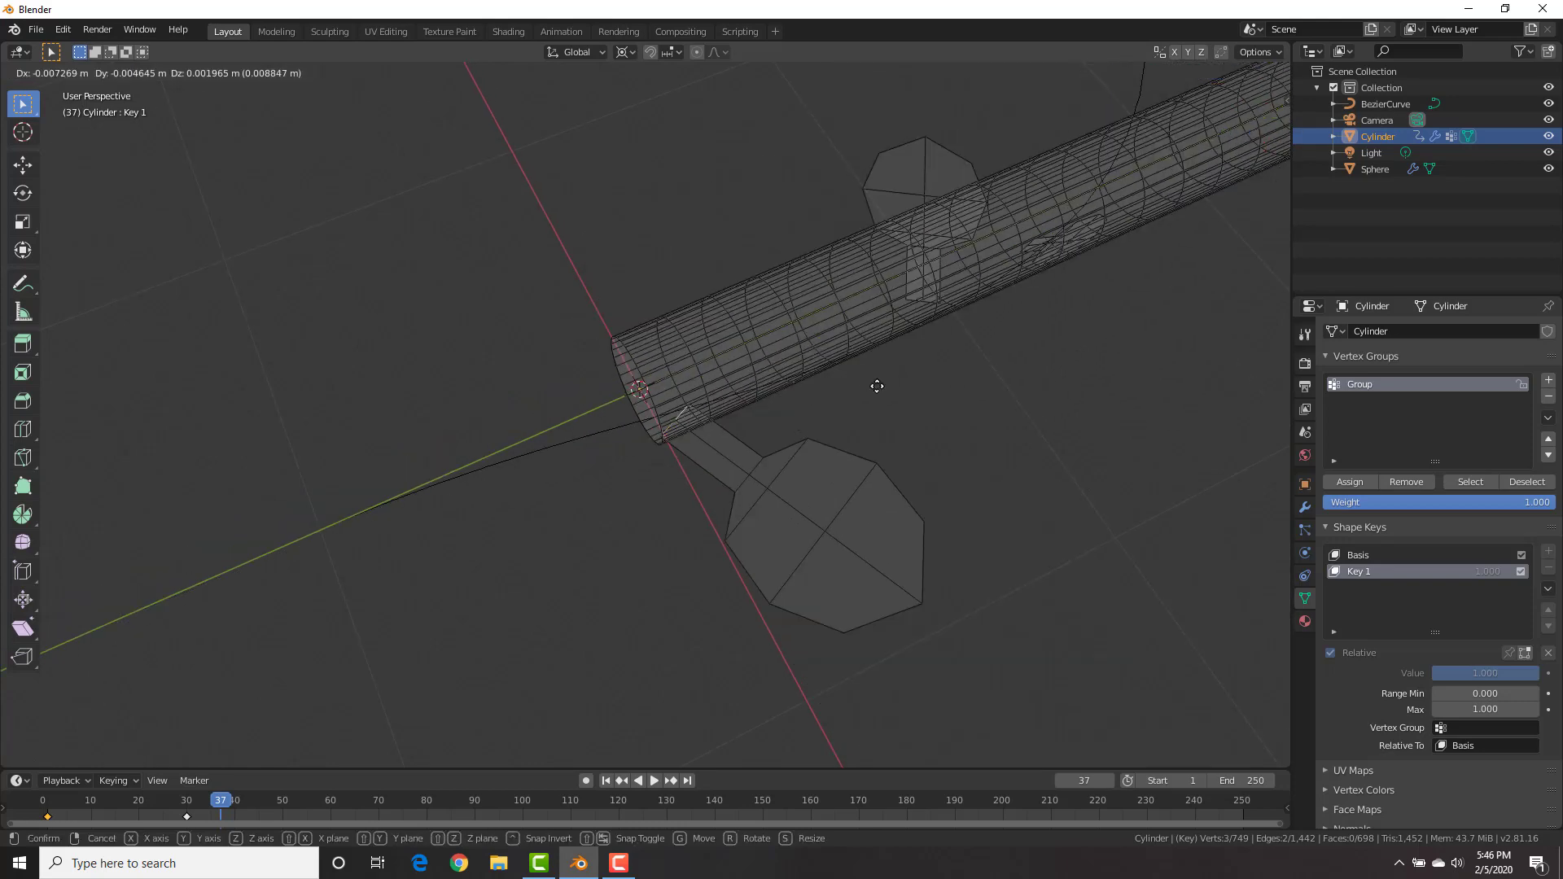
left_click(813, 394)
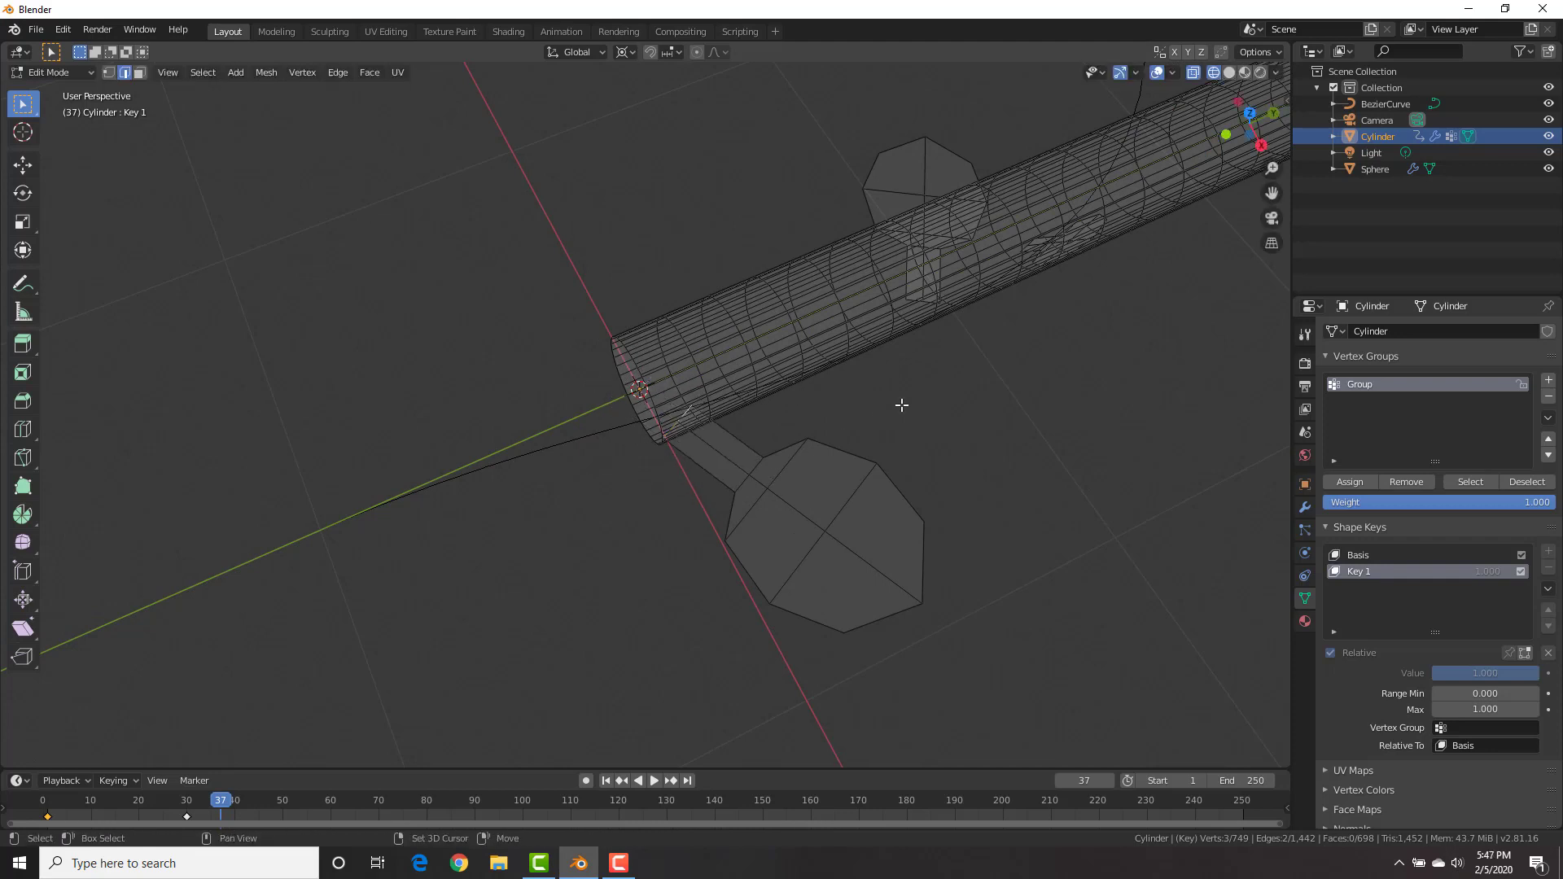
key("shift+s")
left_click(913, 501)
Select the linked leaf and stem and scale them to 0 at the cursor
key("ctrl+l")
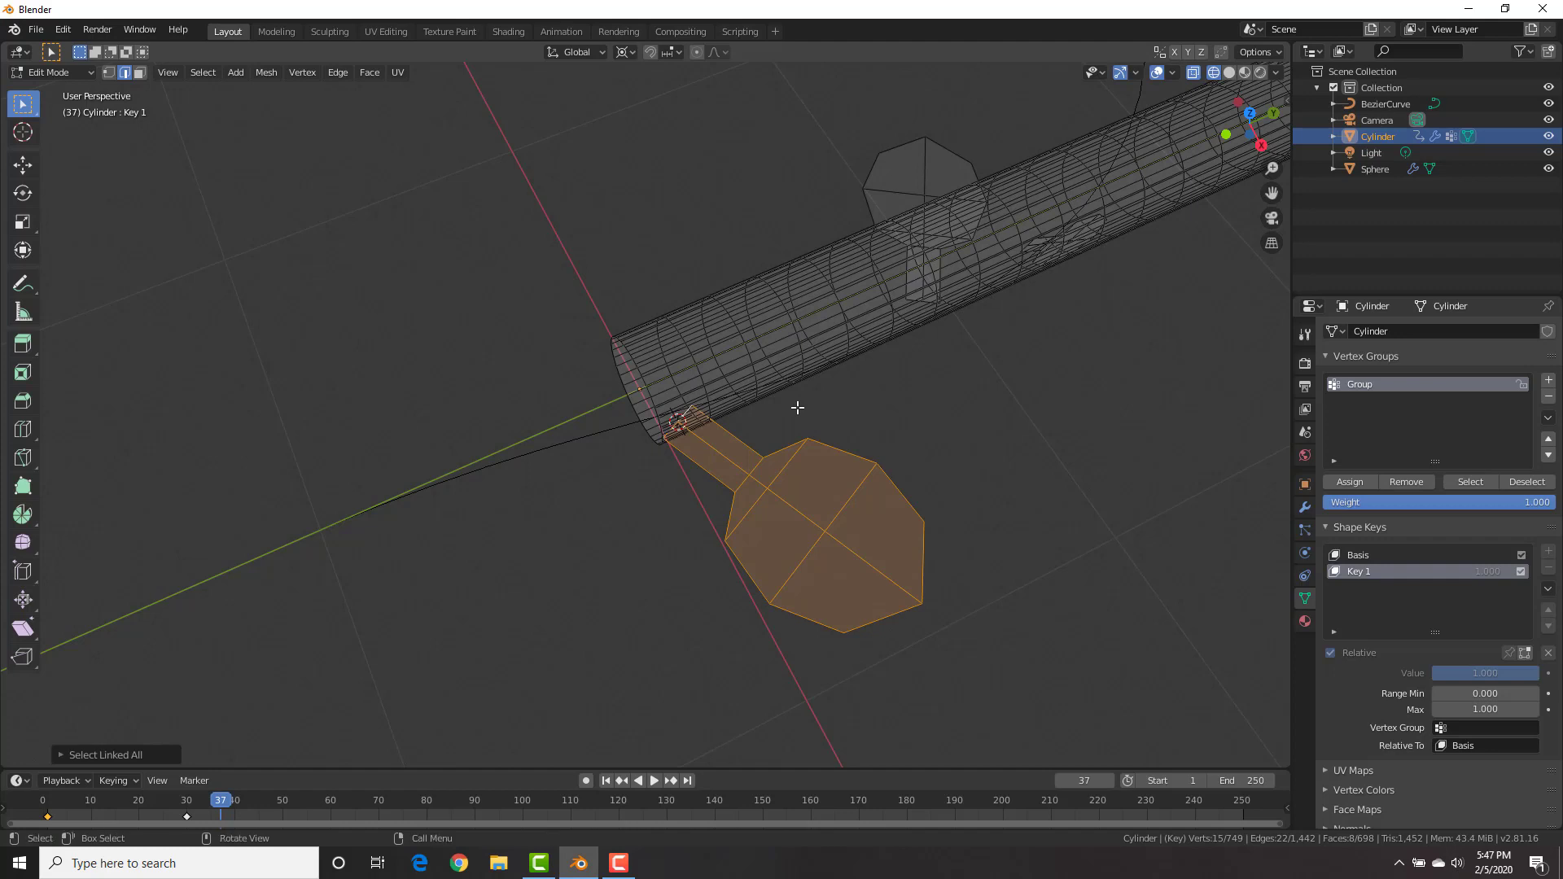
key("s")
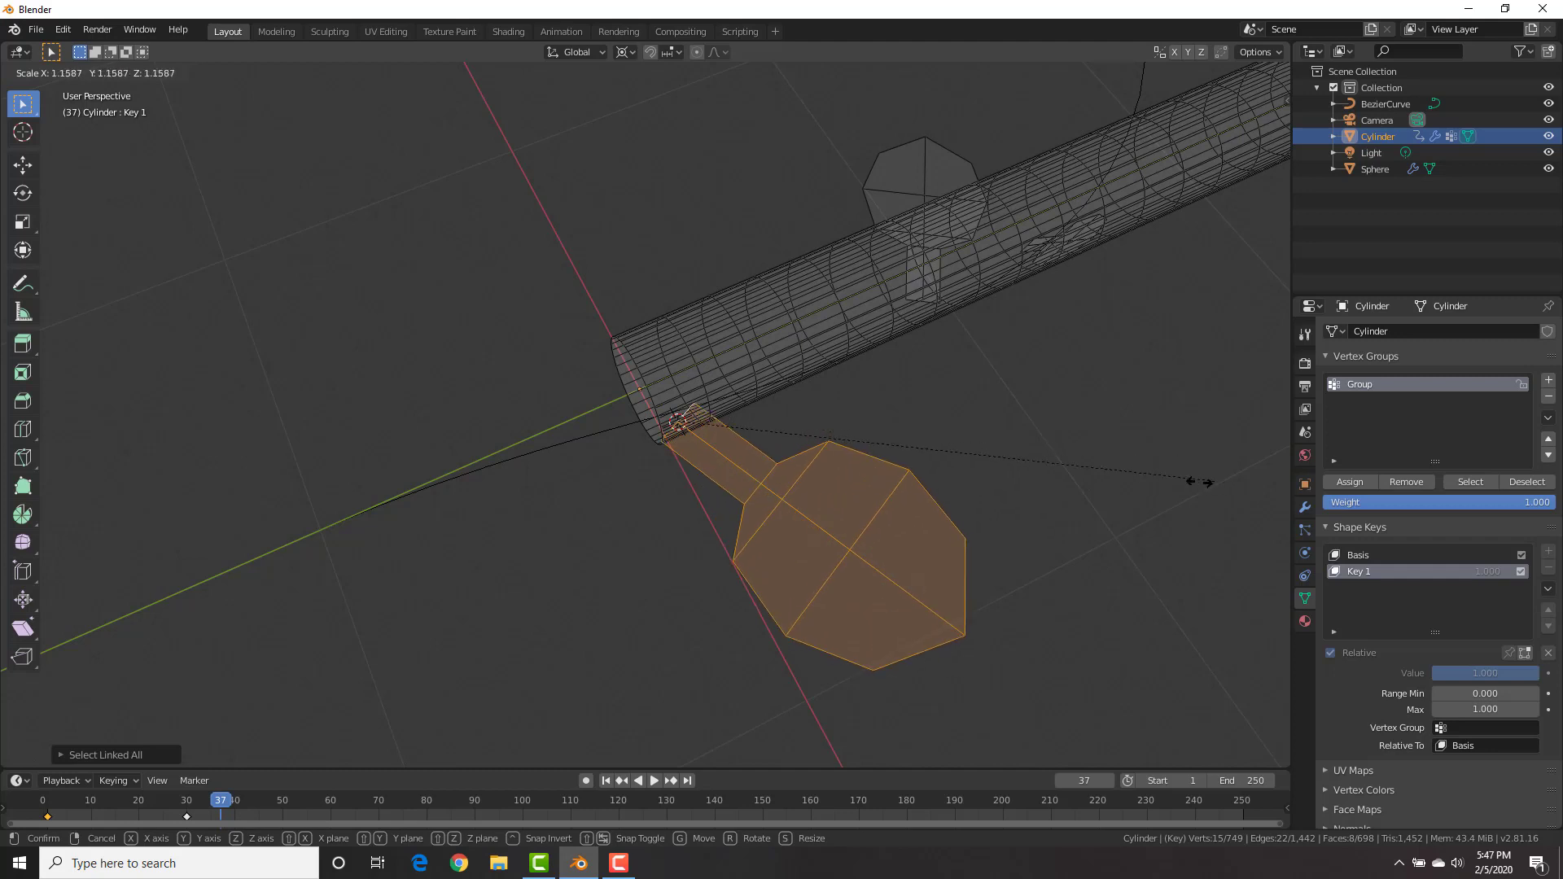
right_click(979, 415)
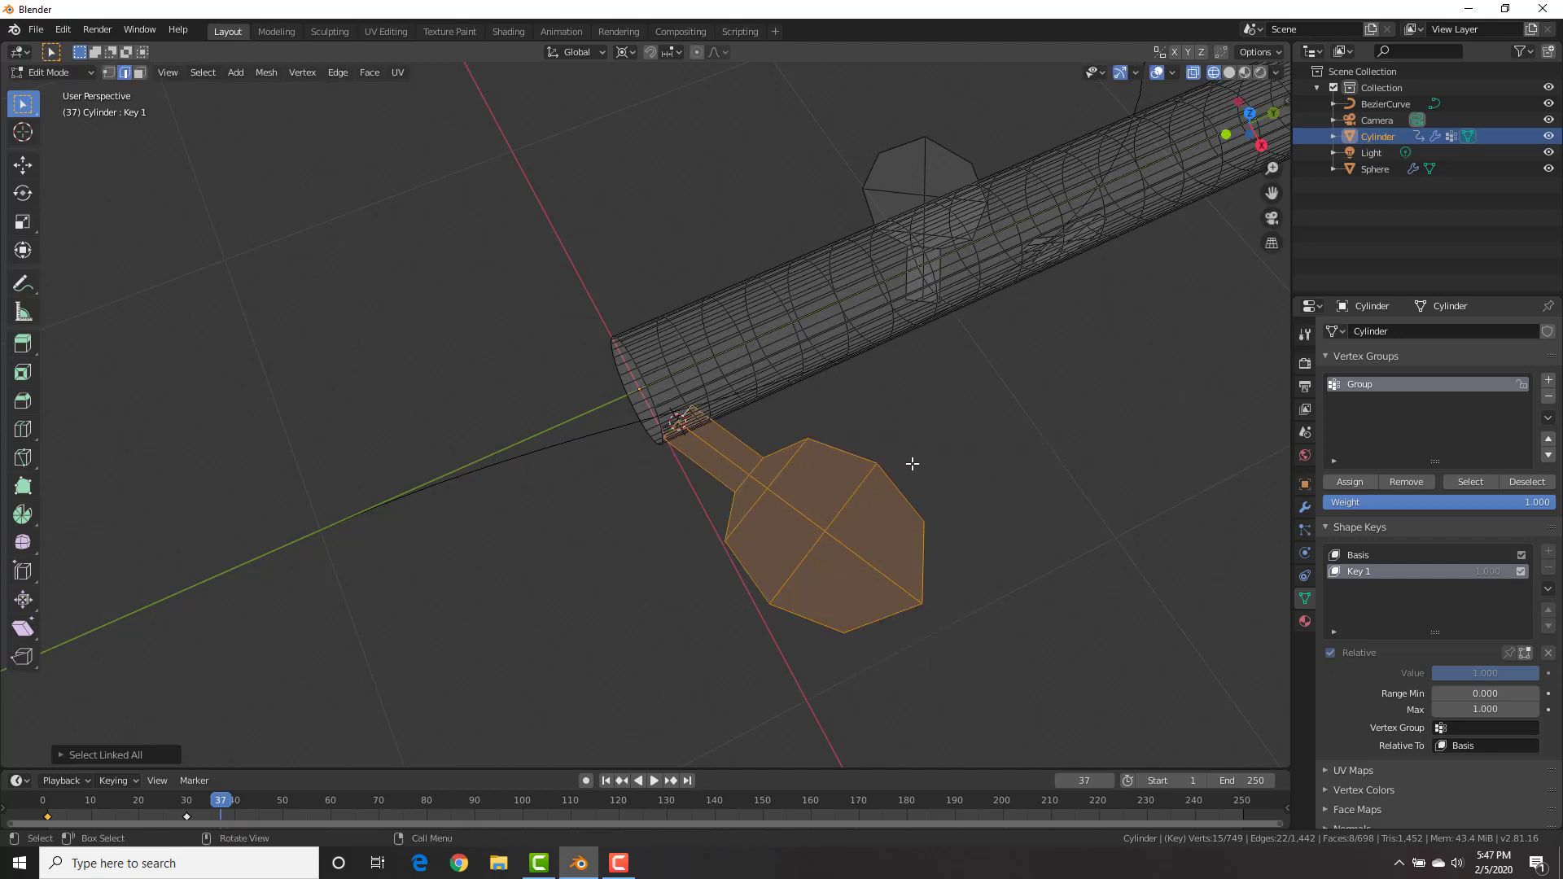
key("s")
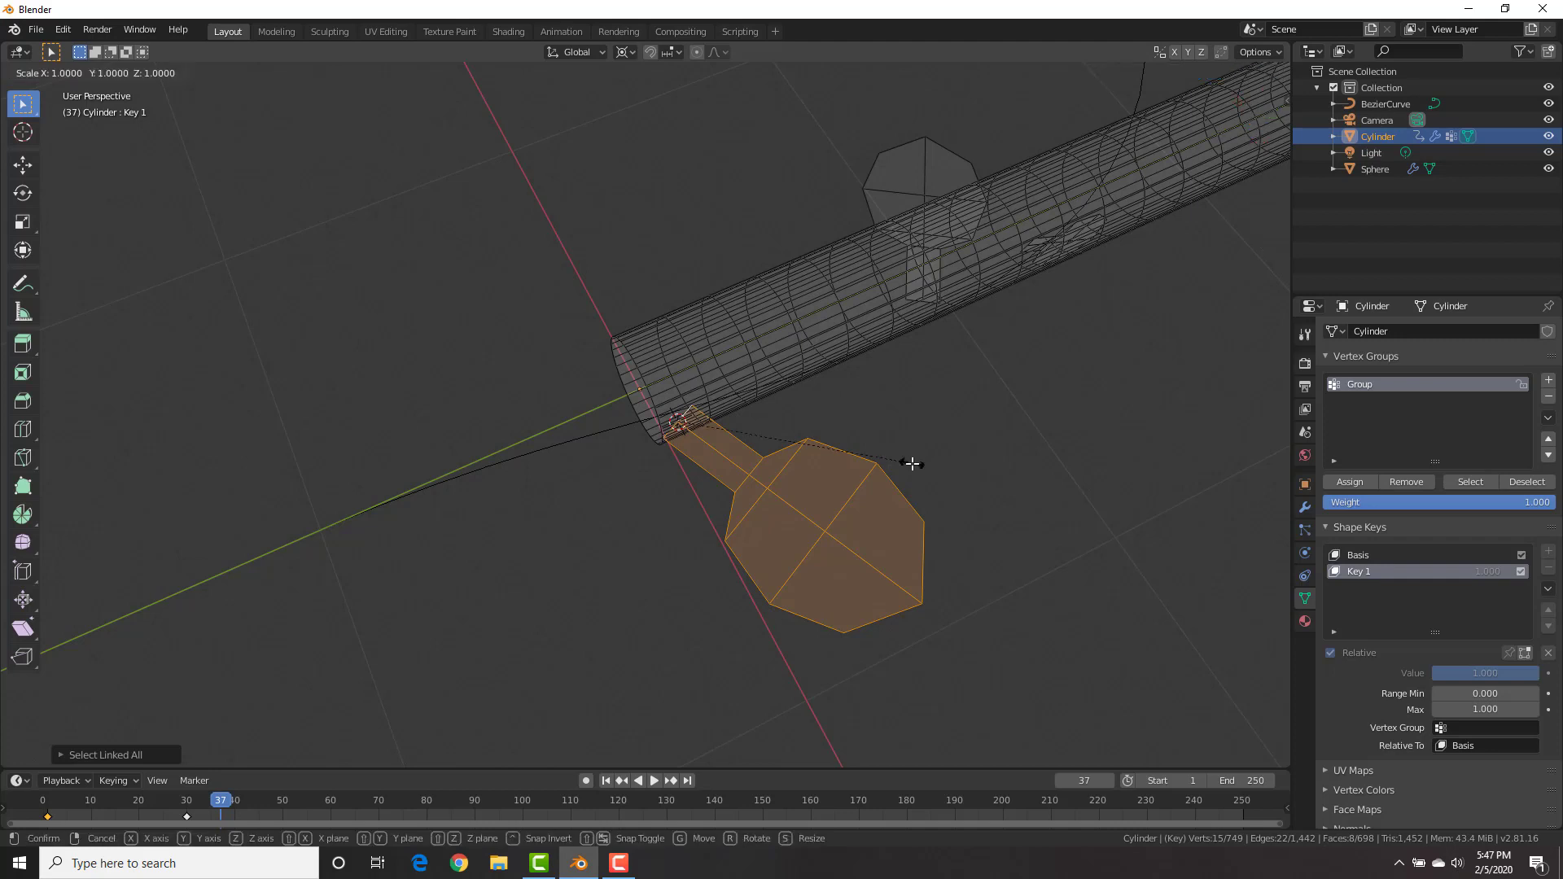
key("0")
key("Return")
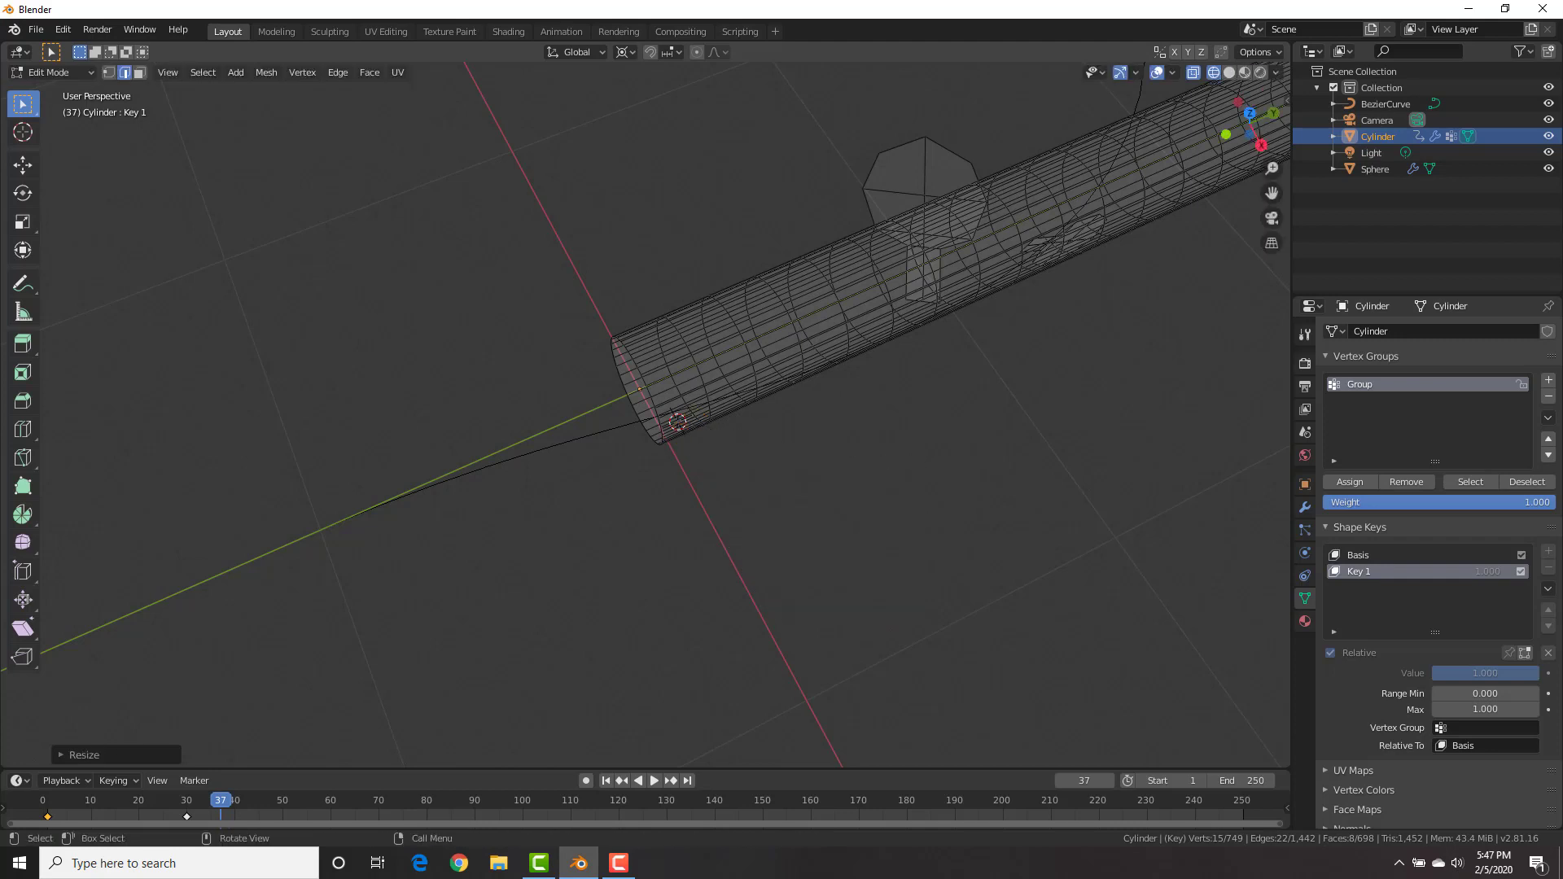
Snap the cursor to the upper leaf's stem-base edge and scale that leaf to 0
middle_click_drag(1015, 244, 847, 418, "shift")
scroll(614, 558, "up", 3)
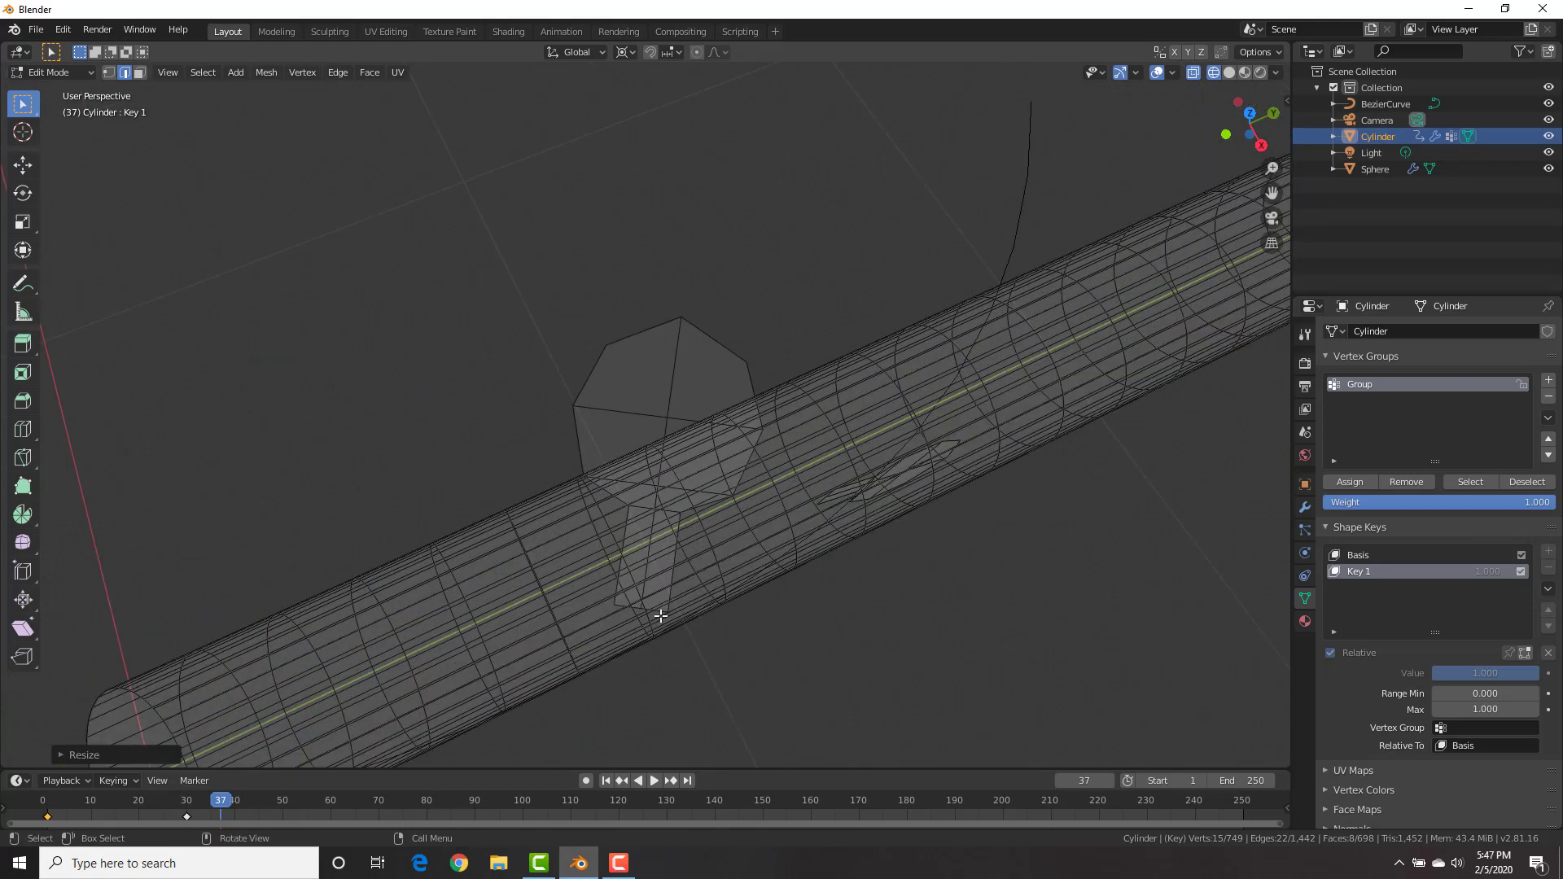
scroll(656, 622, "up", 1)
left_click(654, 667)
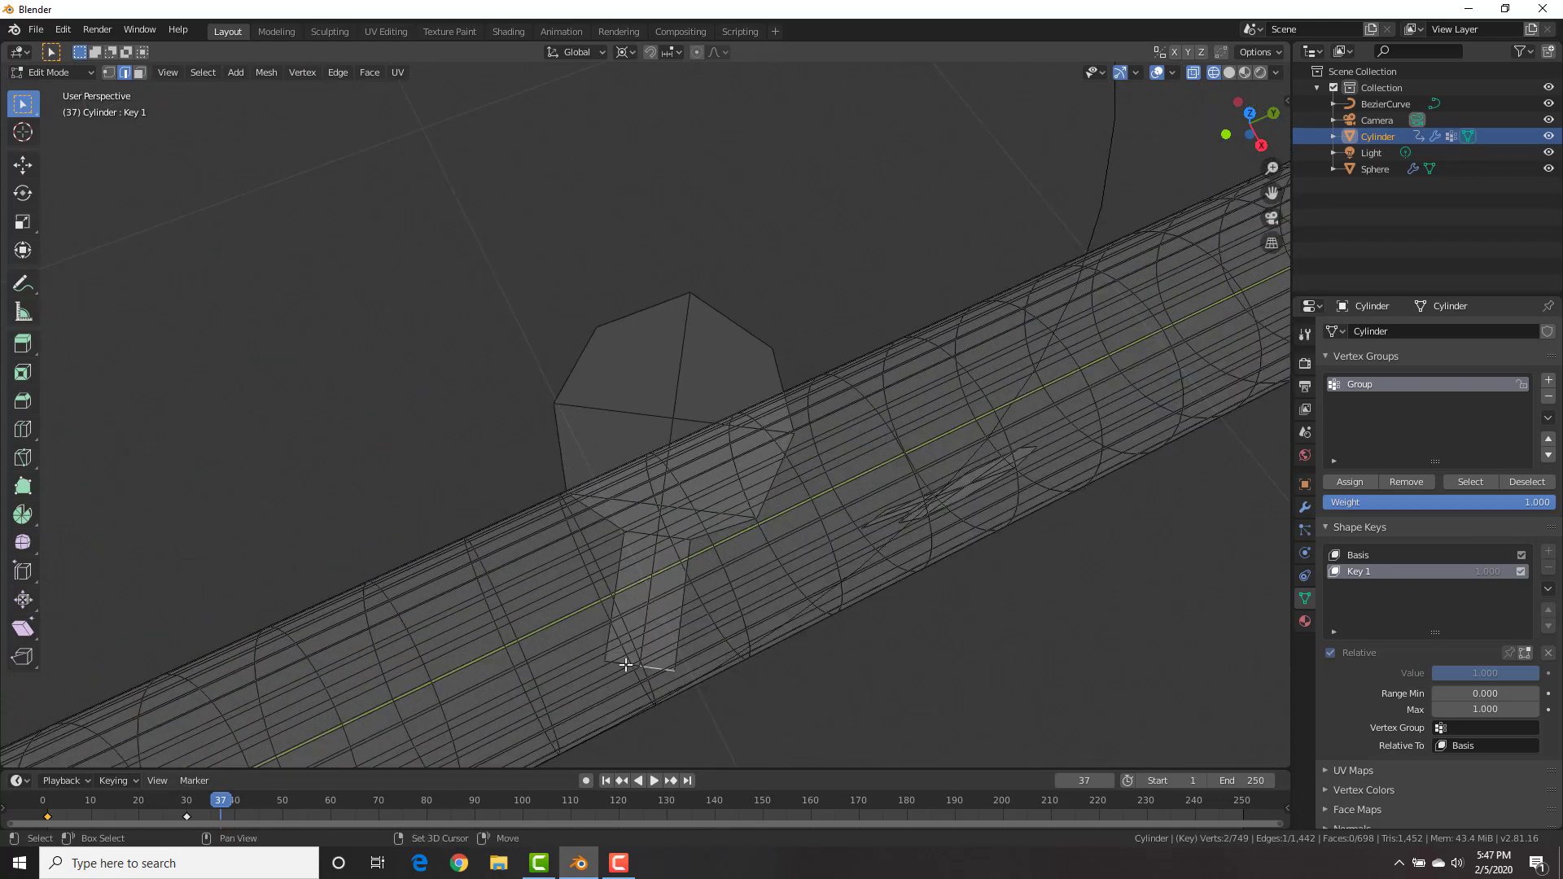
key("shift+s")
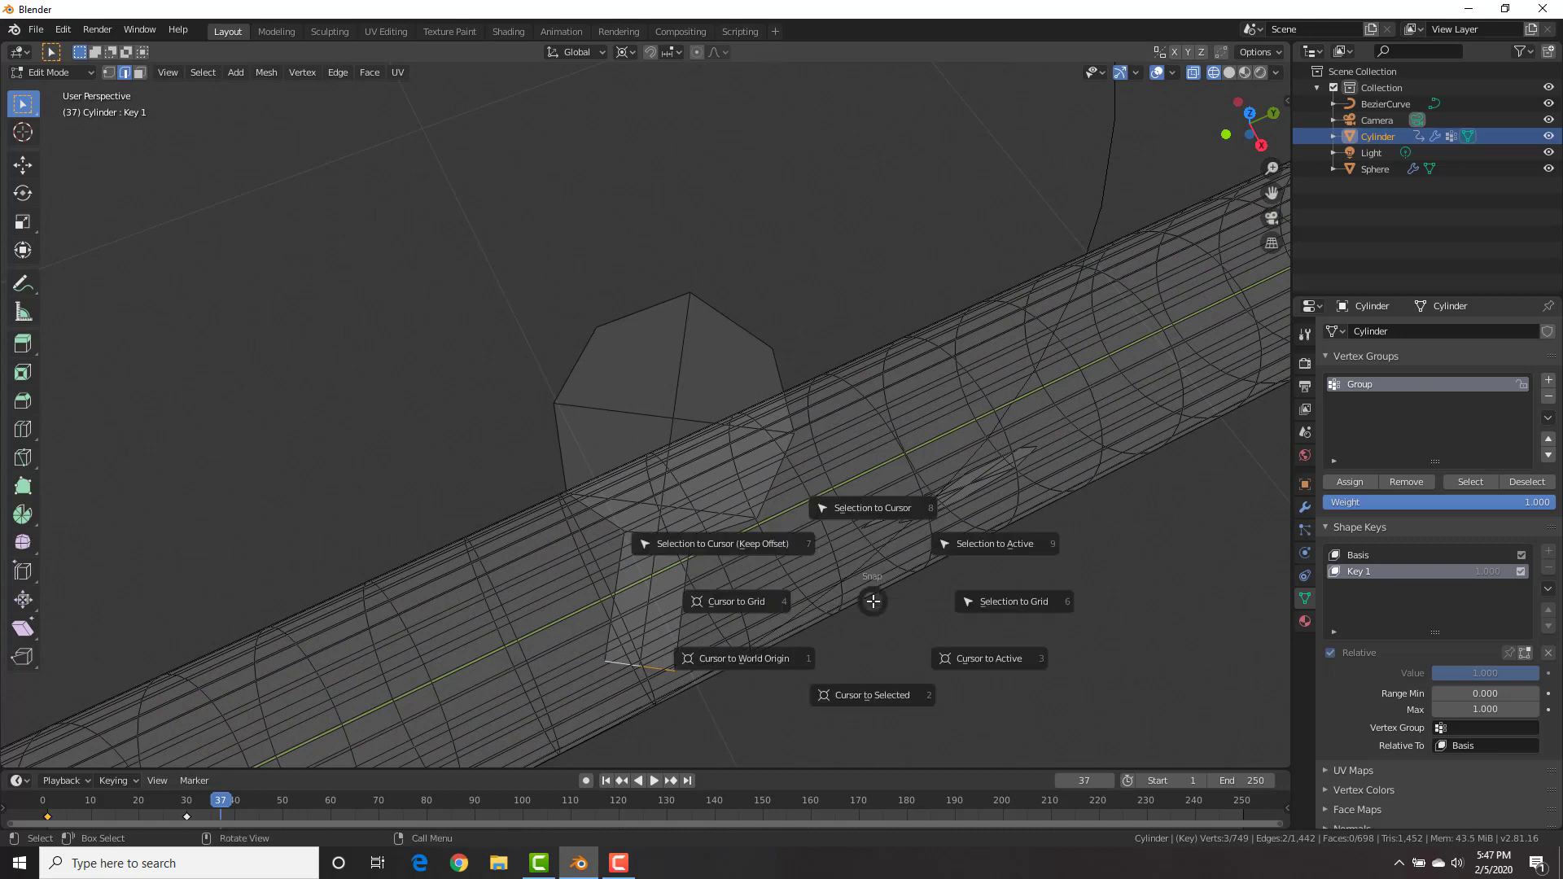
left_click(869, 689)
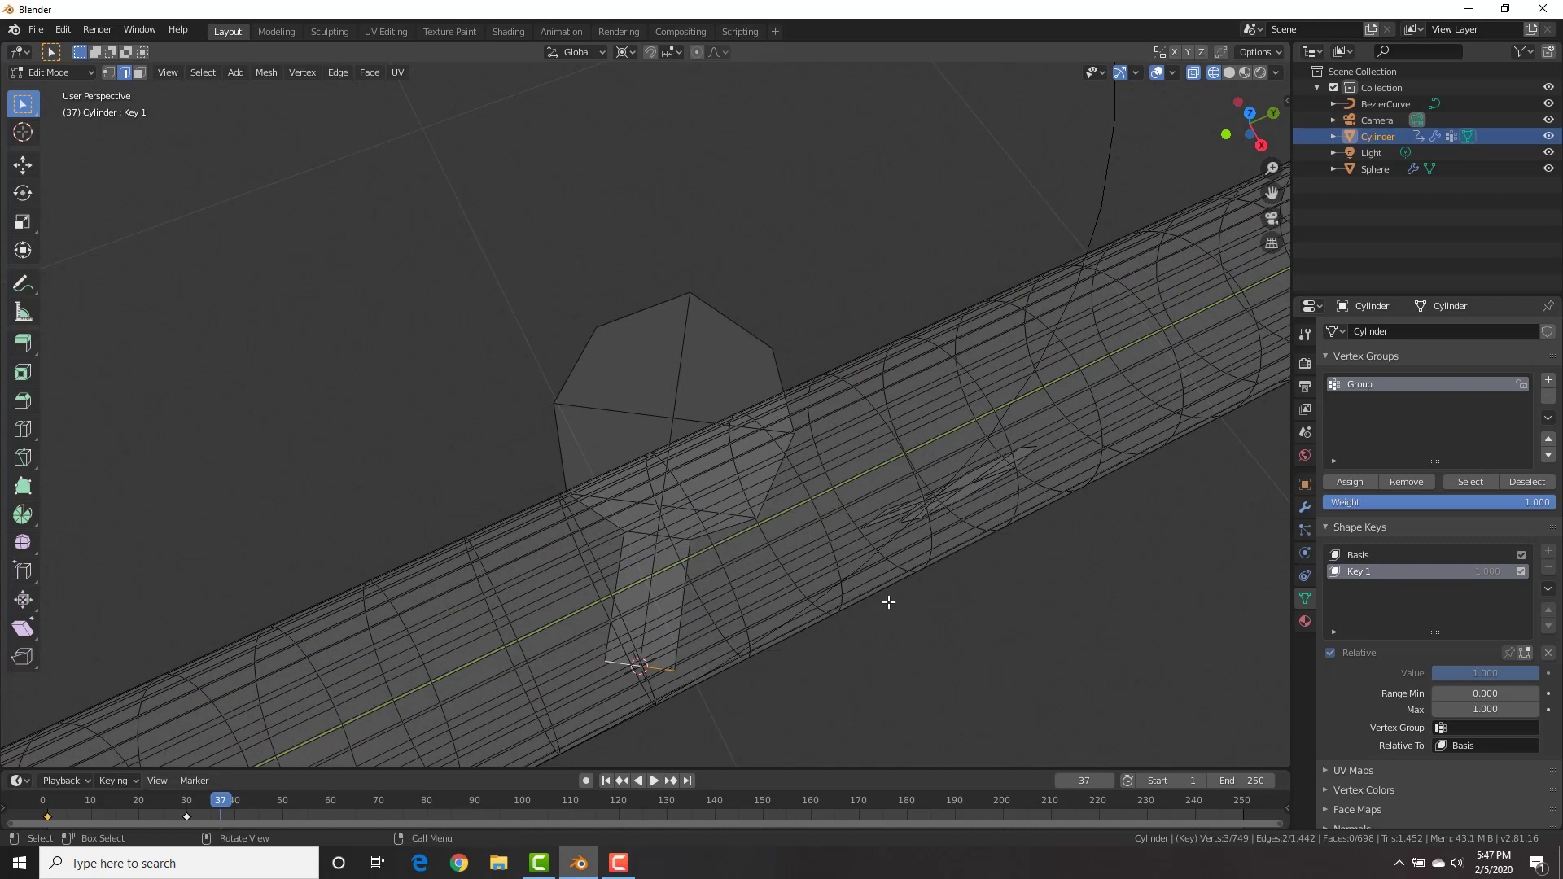
key("ctrl+l")
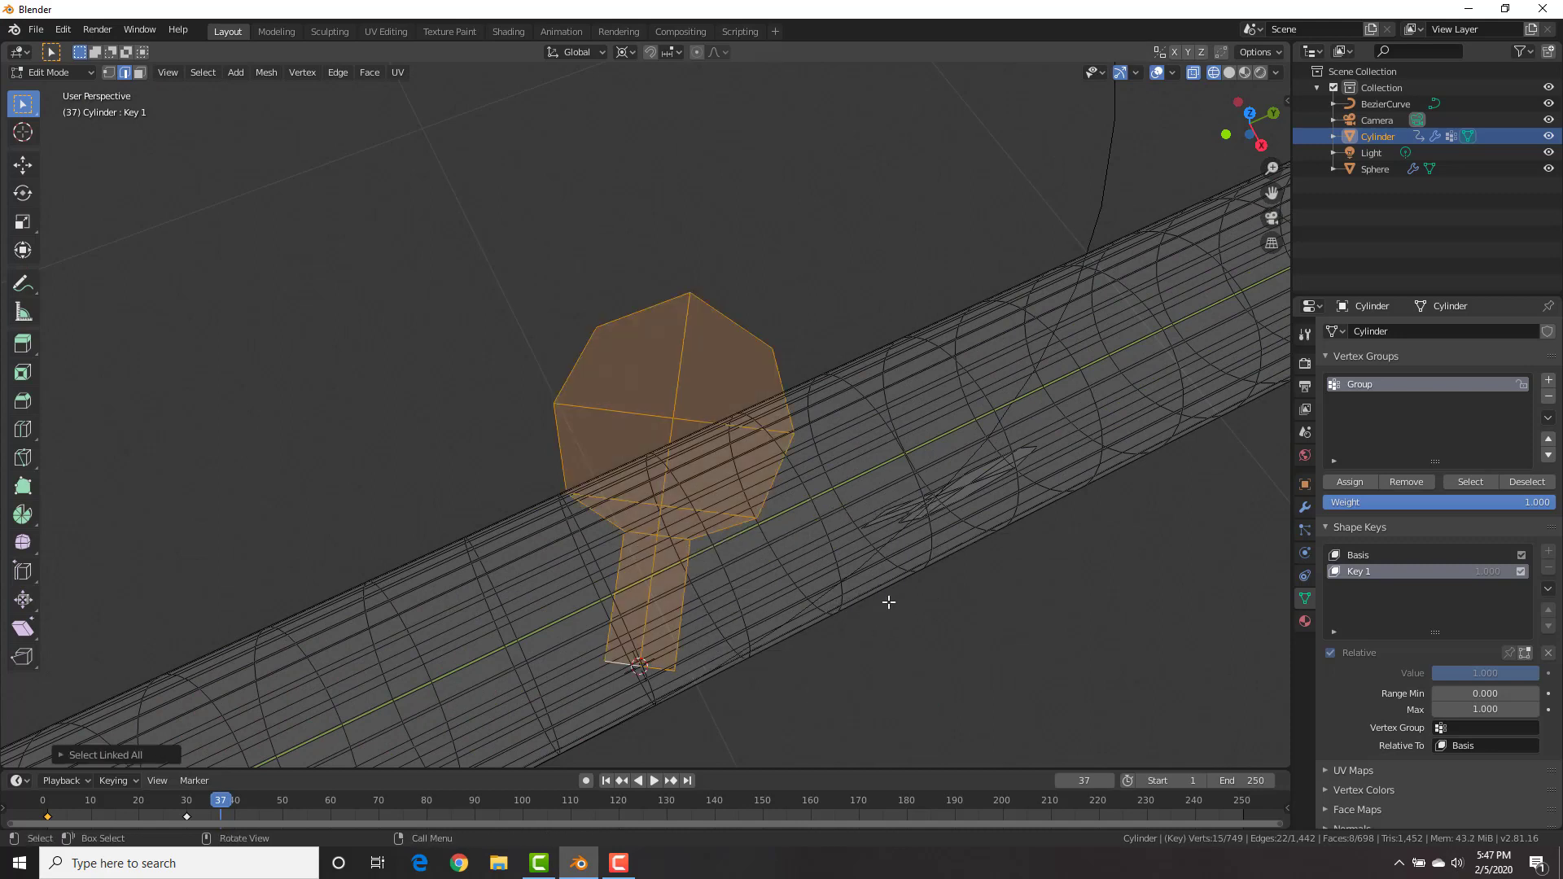
key("s")
key("0")
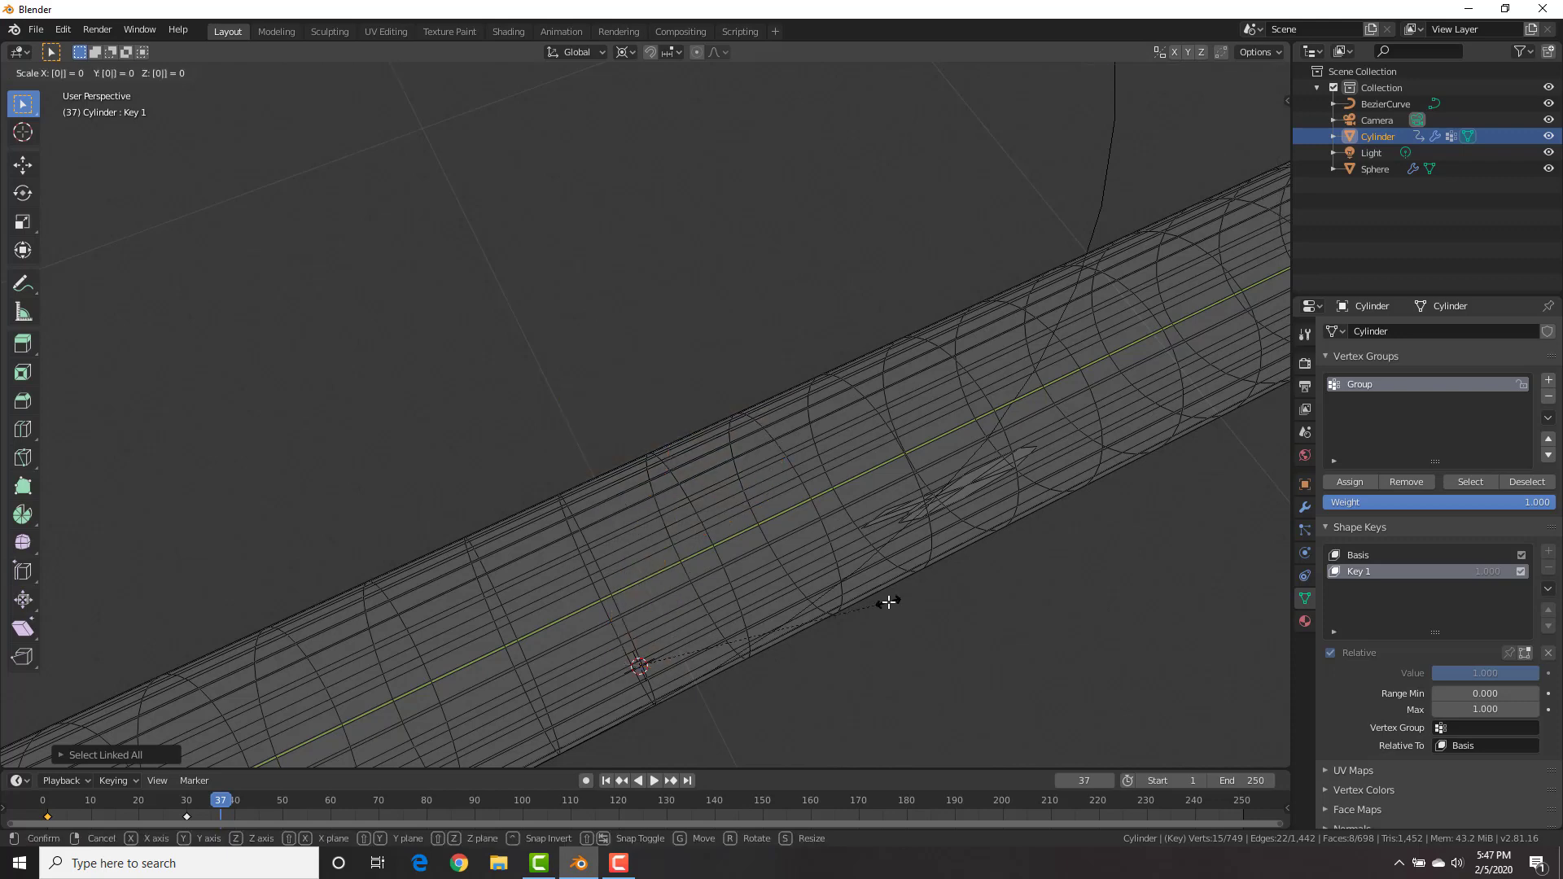
left_click(887, 603)
Collapse the remaining leaf to 0 at its stem base and return to Object Mode
middle_click_drag(973, 593, 775, 346)
left_click(744, 343)
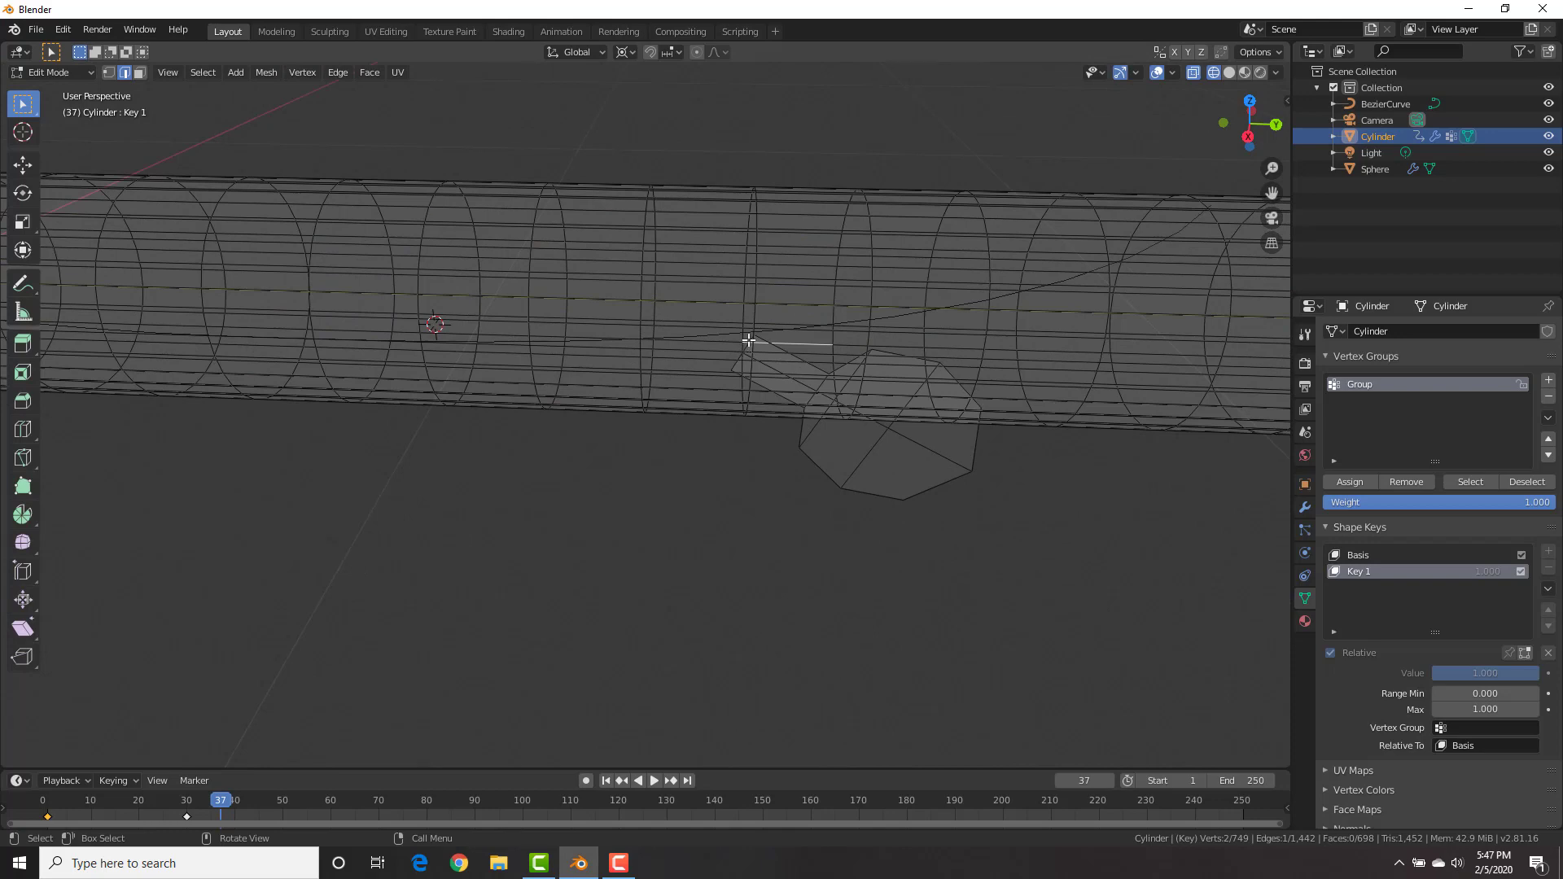
scroll(756, 341, "up", 4)
left_click(797, 334, "shift")
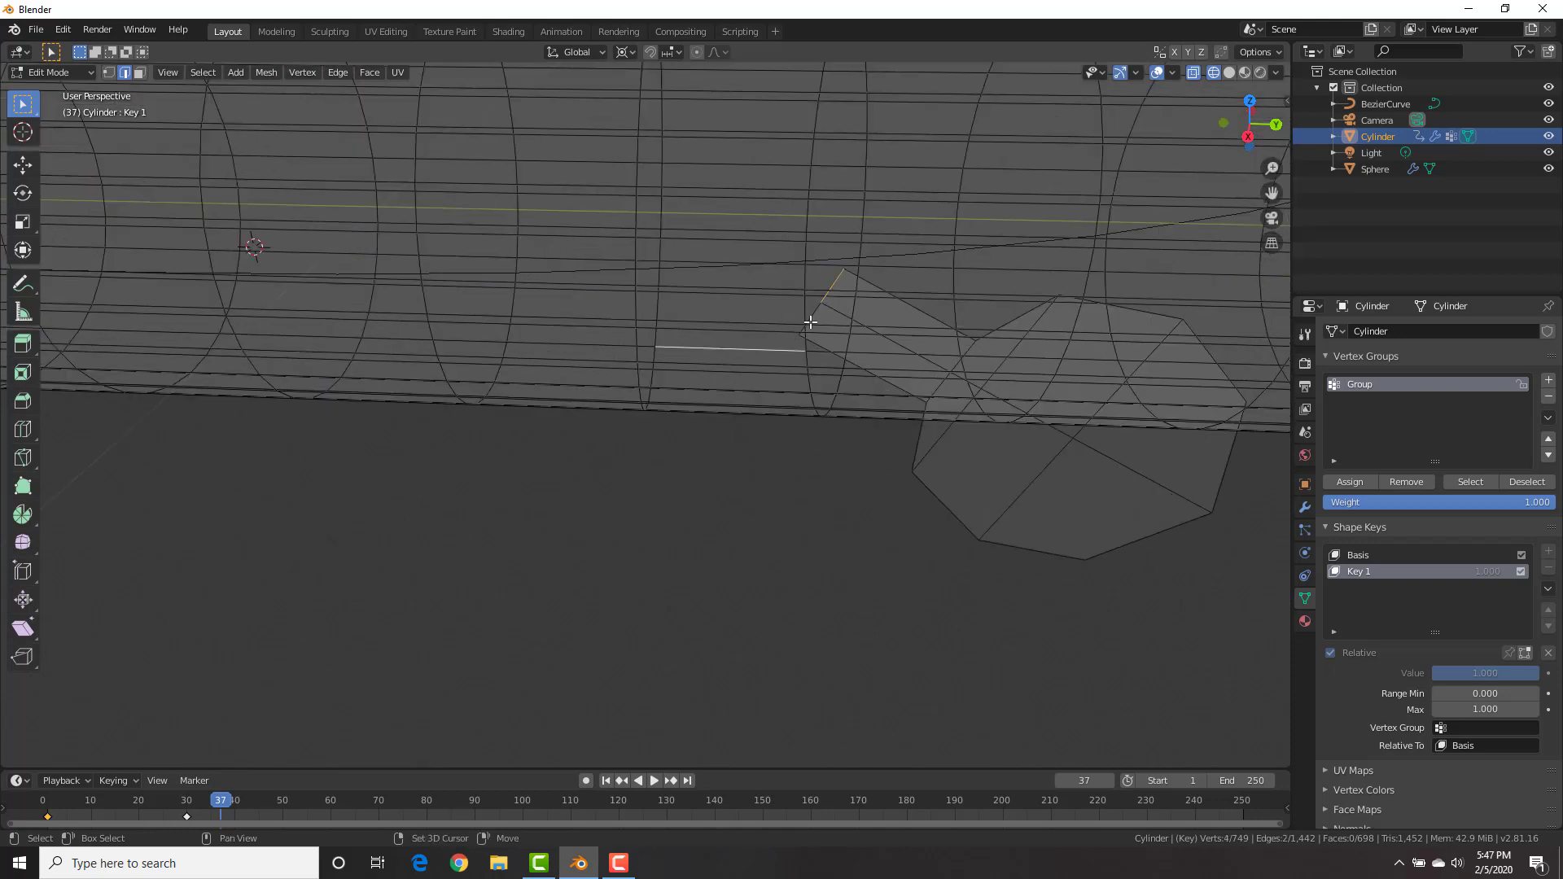
left_click(823, 315, "ctrl")
key("shift+s")
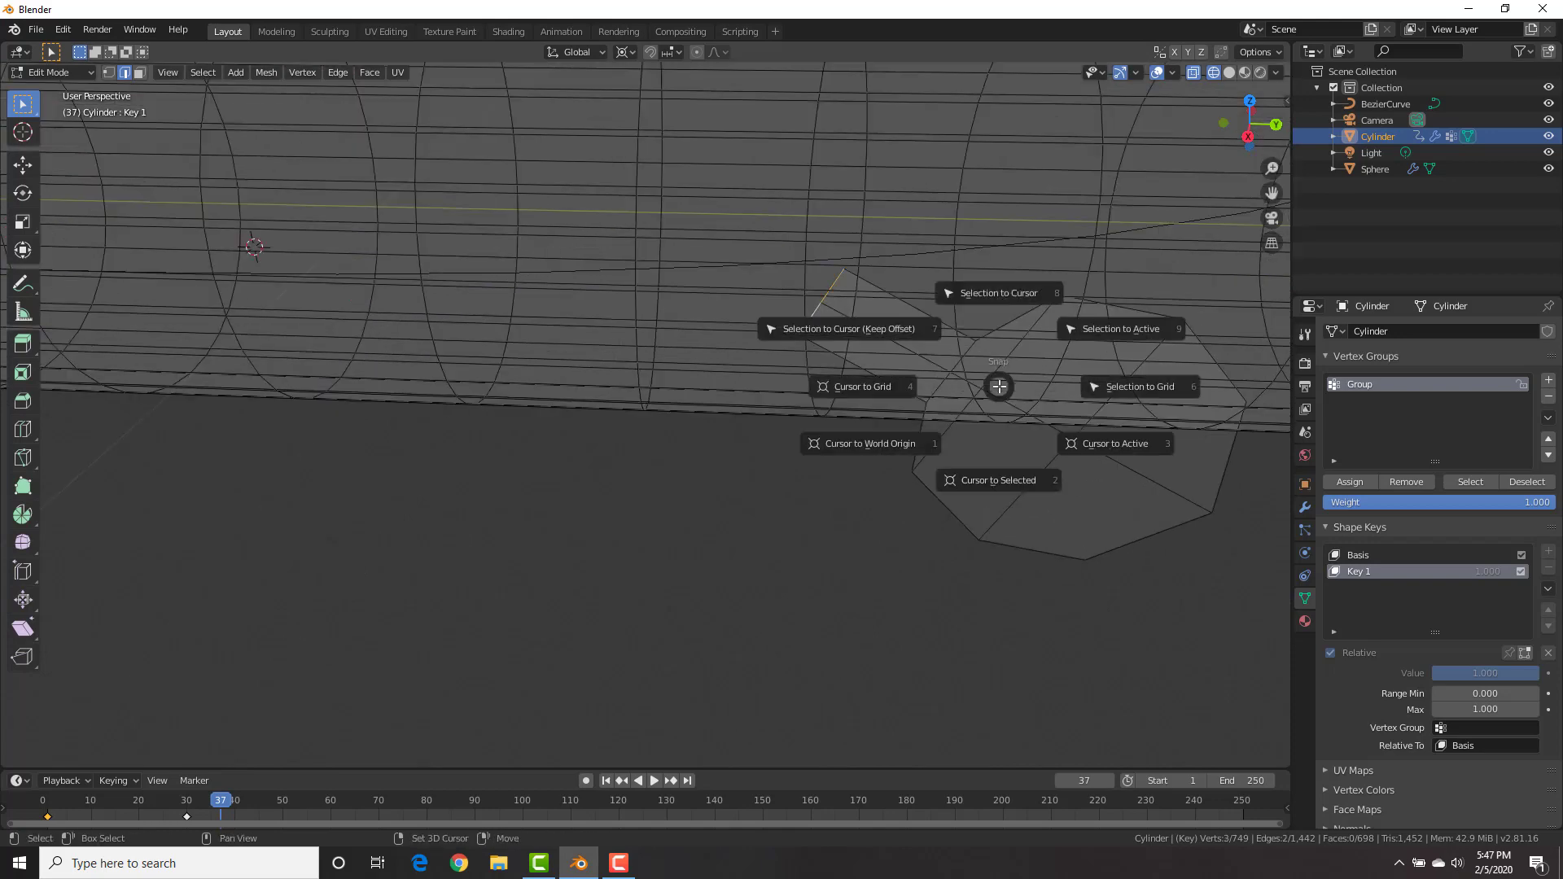
left_click(1017, 493)
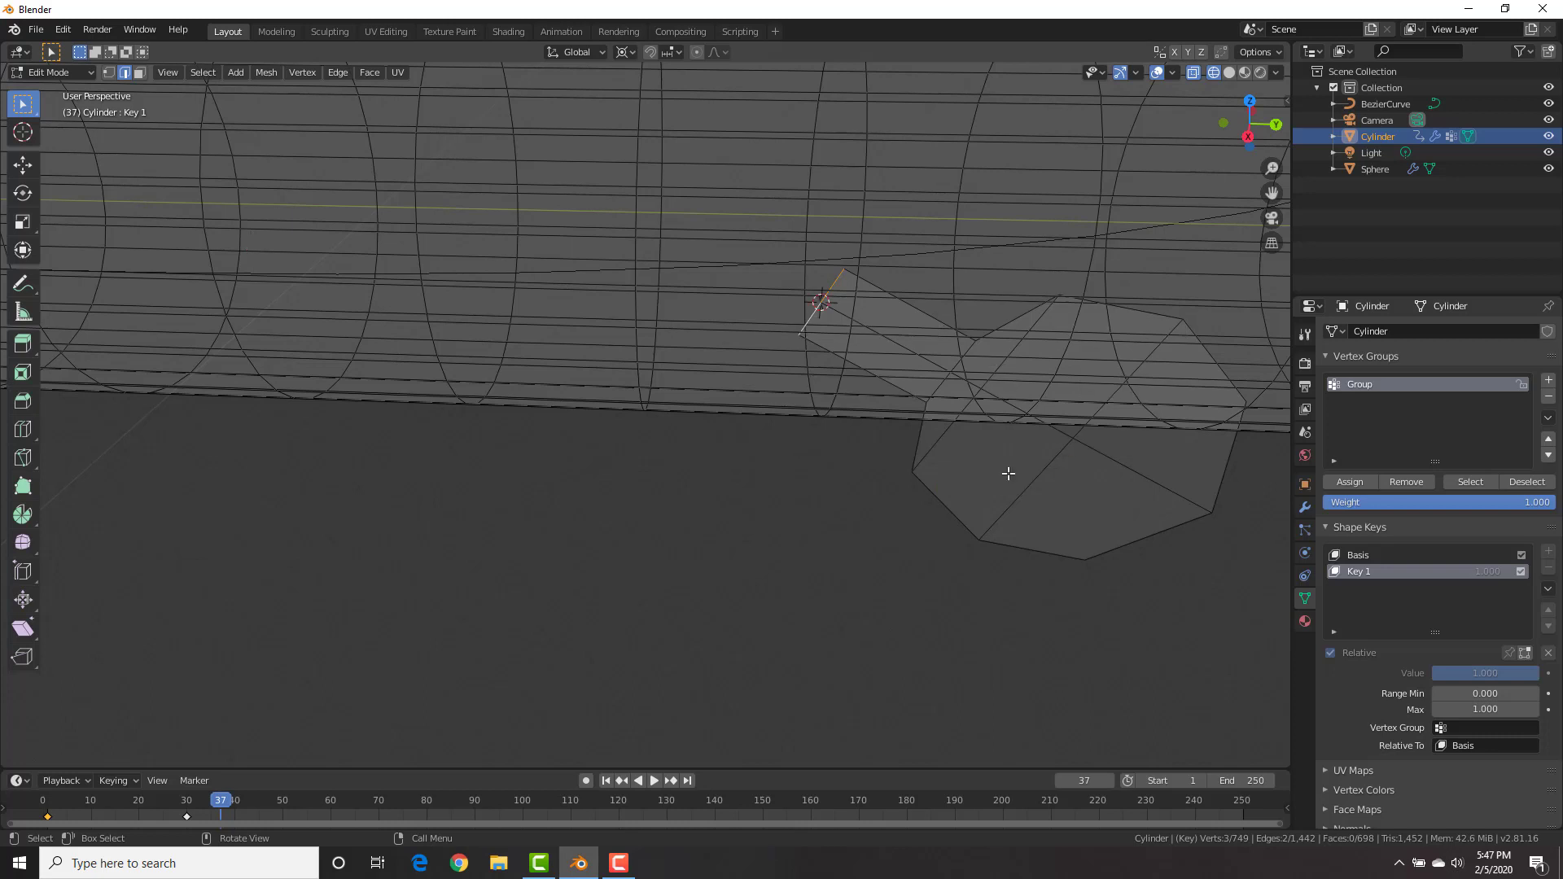
key("ctrl+l")
type("s")
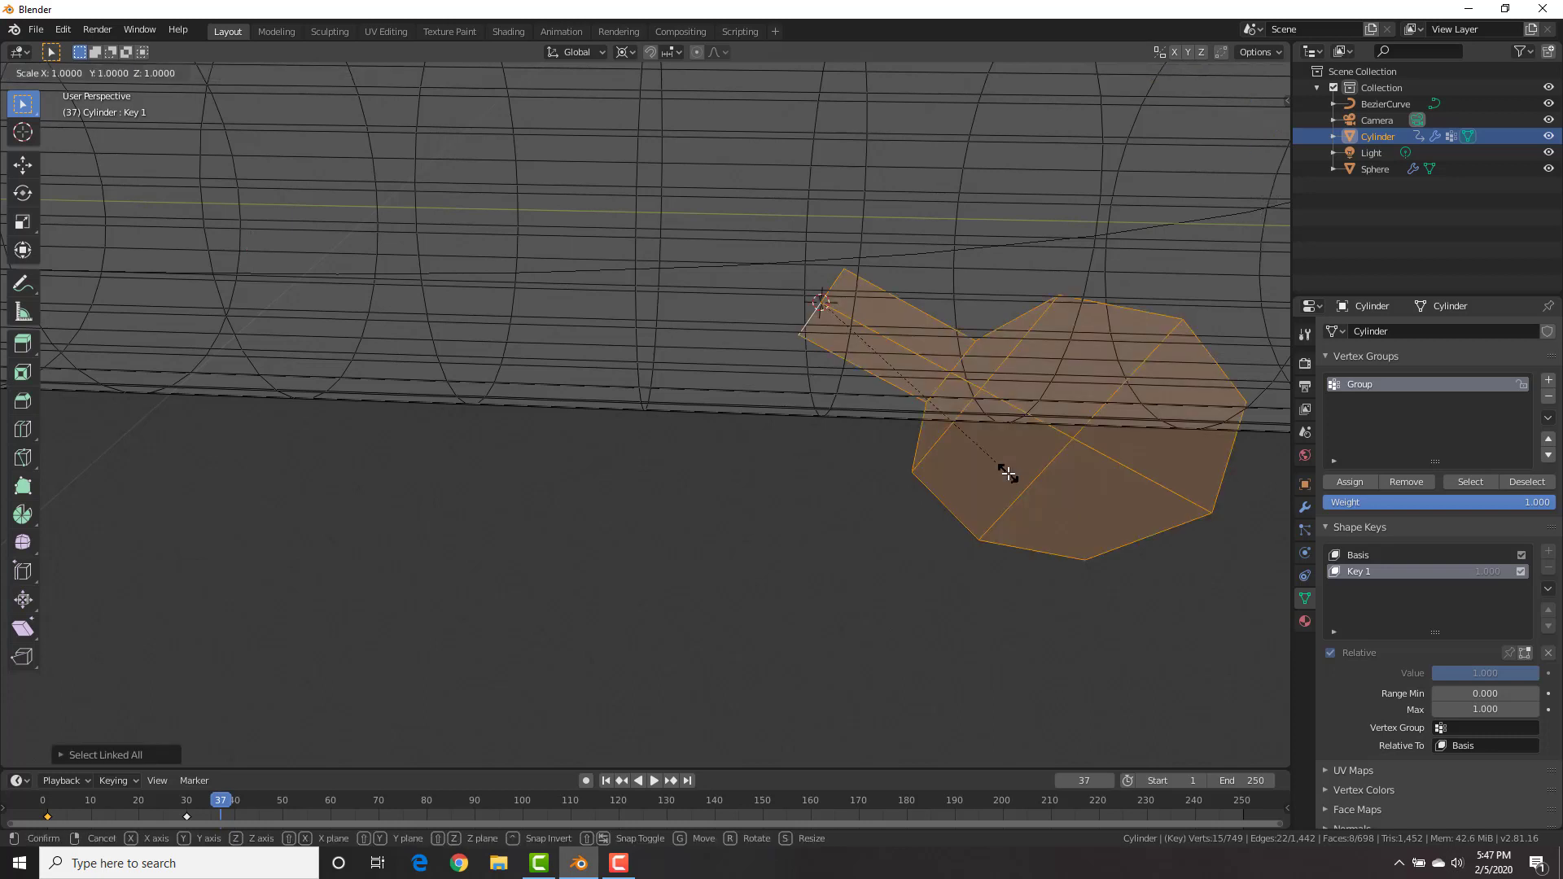
type("0")
key("Return")
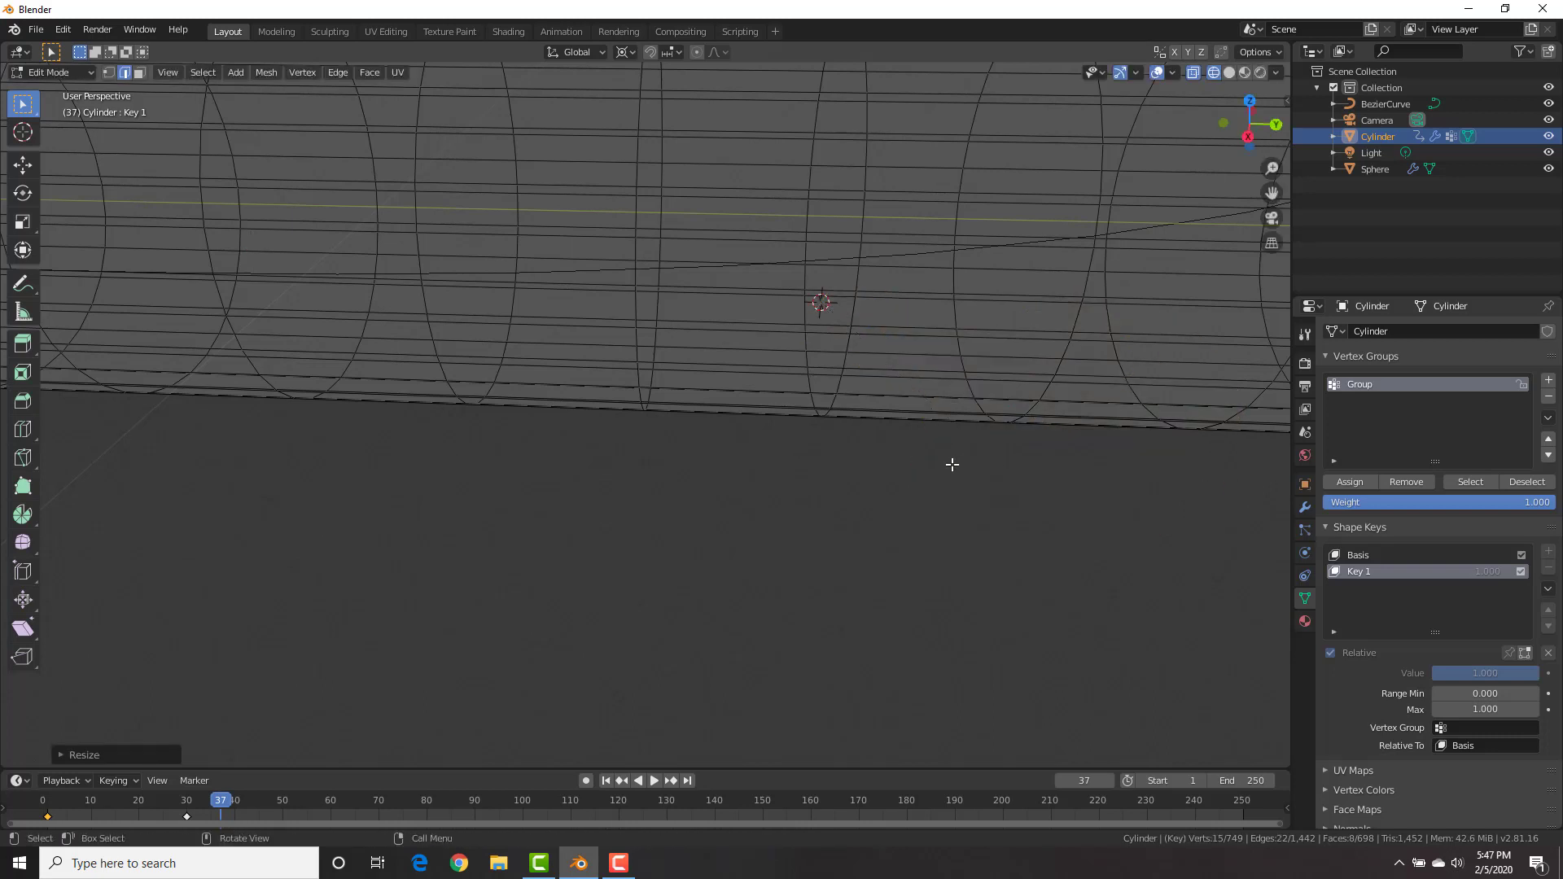
scroll(886, 436, "down", 5)
key("Tab")
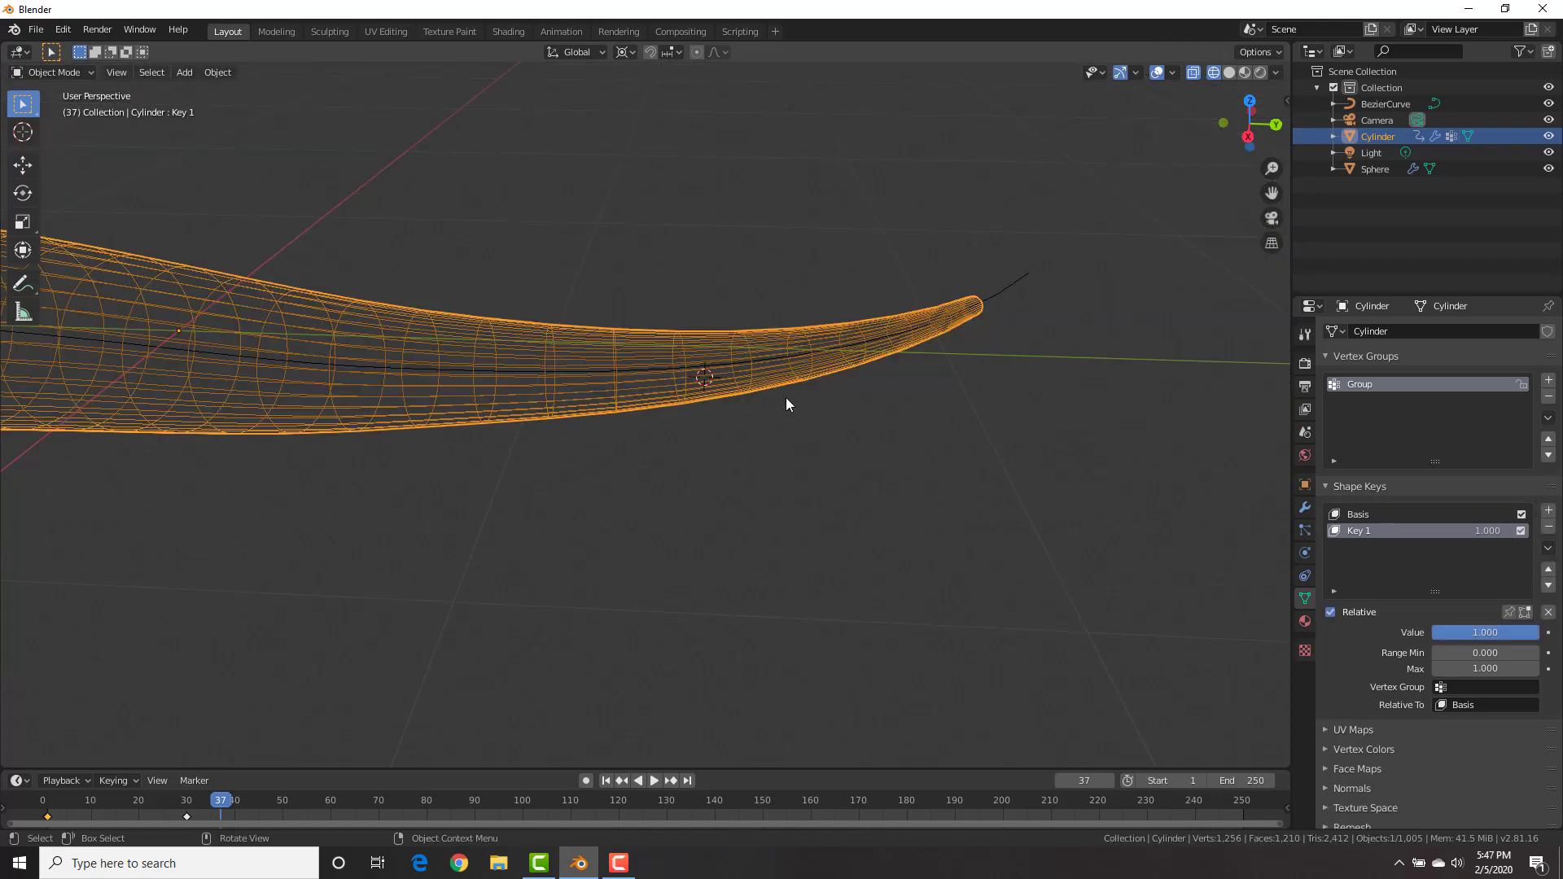
Switch to solid shading and preview the leaves by lowering Key 1, then restore 1.000
key("z")
left_click(867, 394)
mouse_move(866, 394)
middle_mouse_down()
mouse_move(496, 358)
mouse_move(576, 427)
mouse_move(704, 428)
middle_mouse_up()
scroll(822, 426, "down", 2)
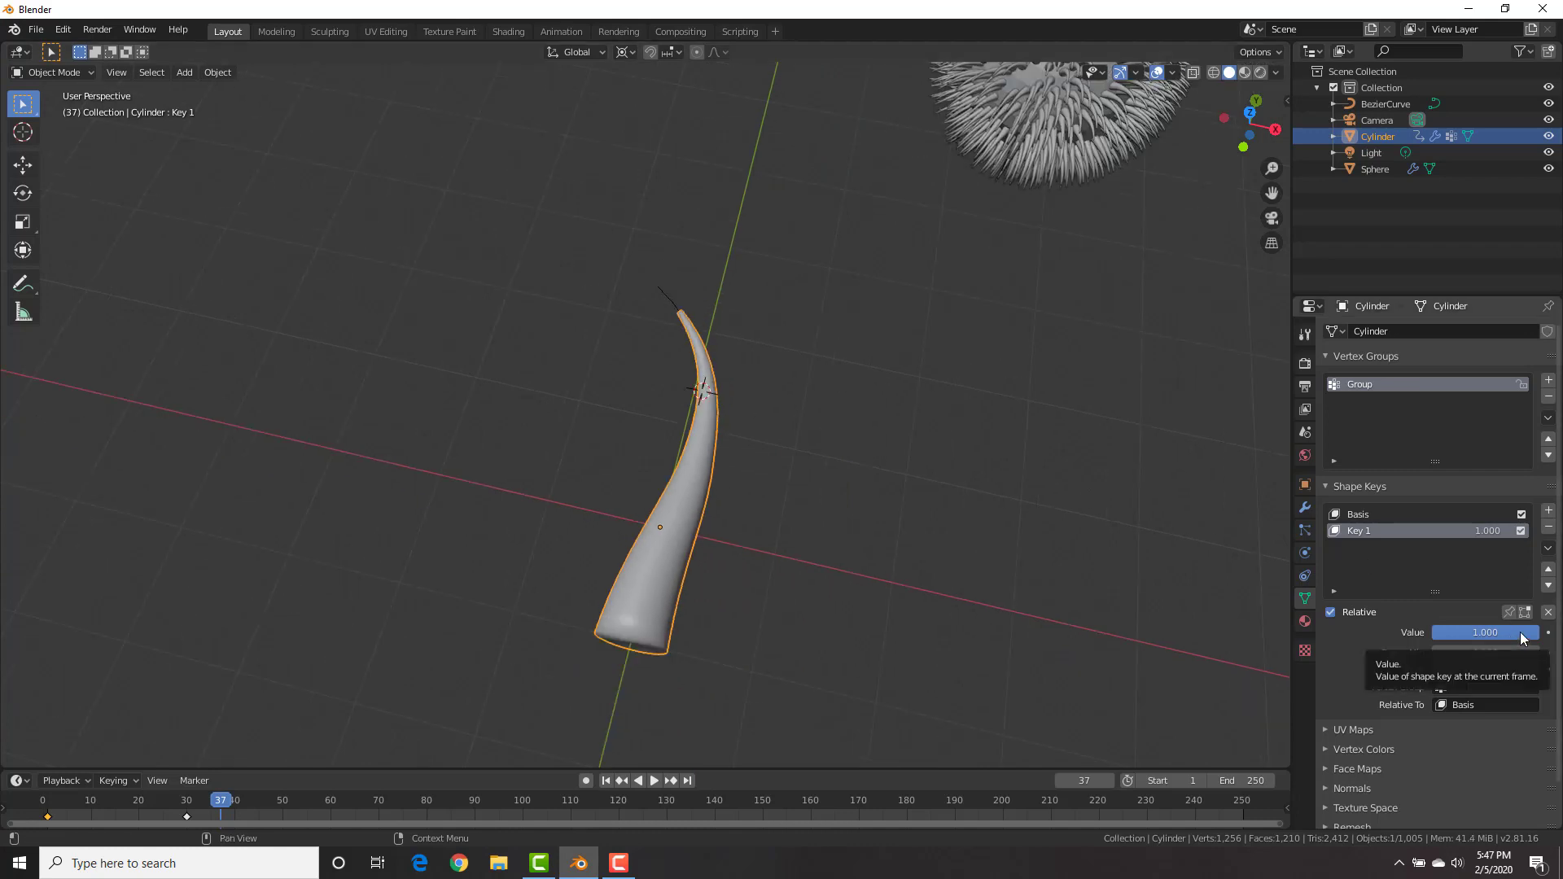
left_click_drag(1521, 637, 1436, 633)
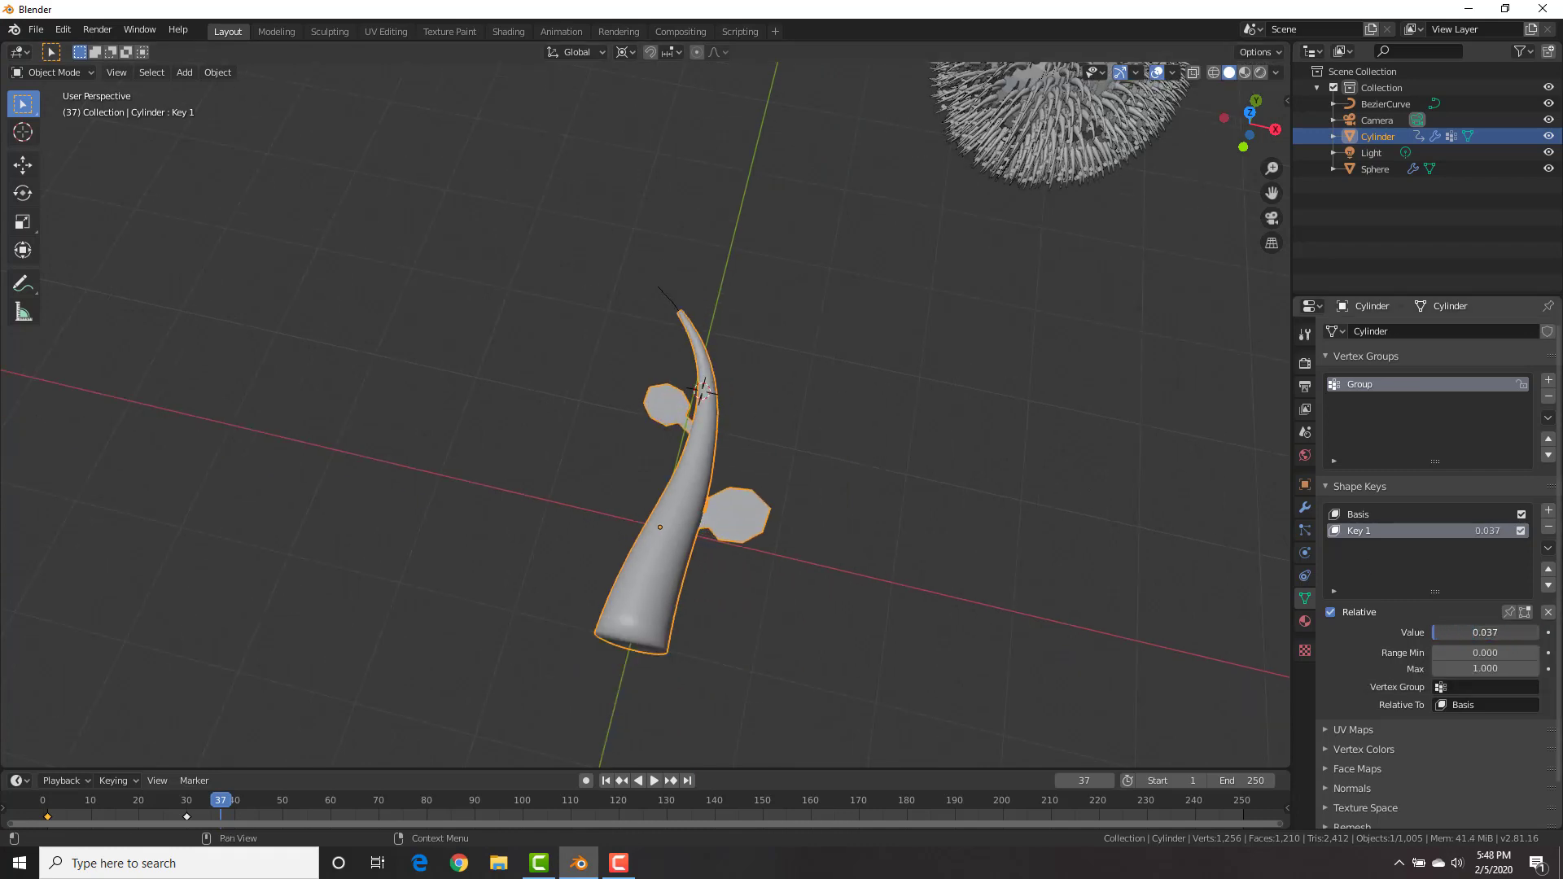
middle_click_drag(779, 447, 656, 424)
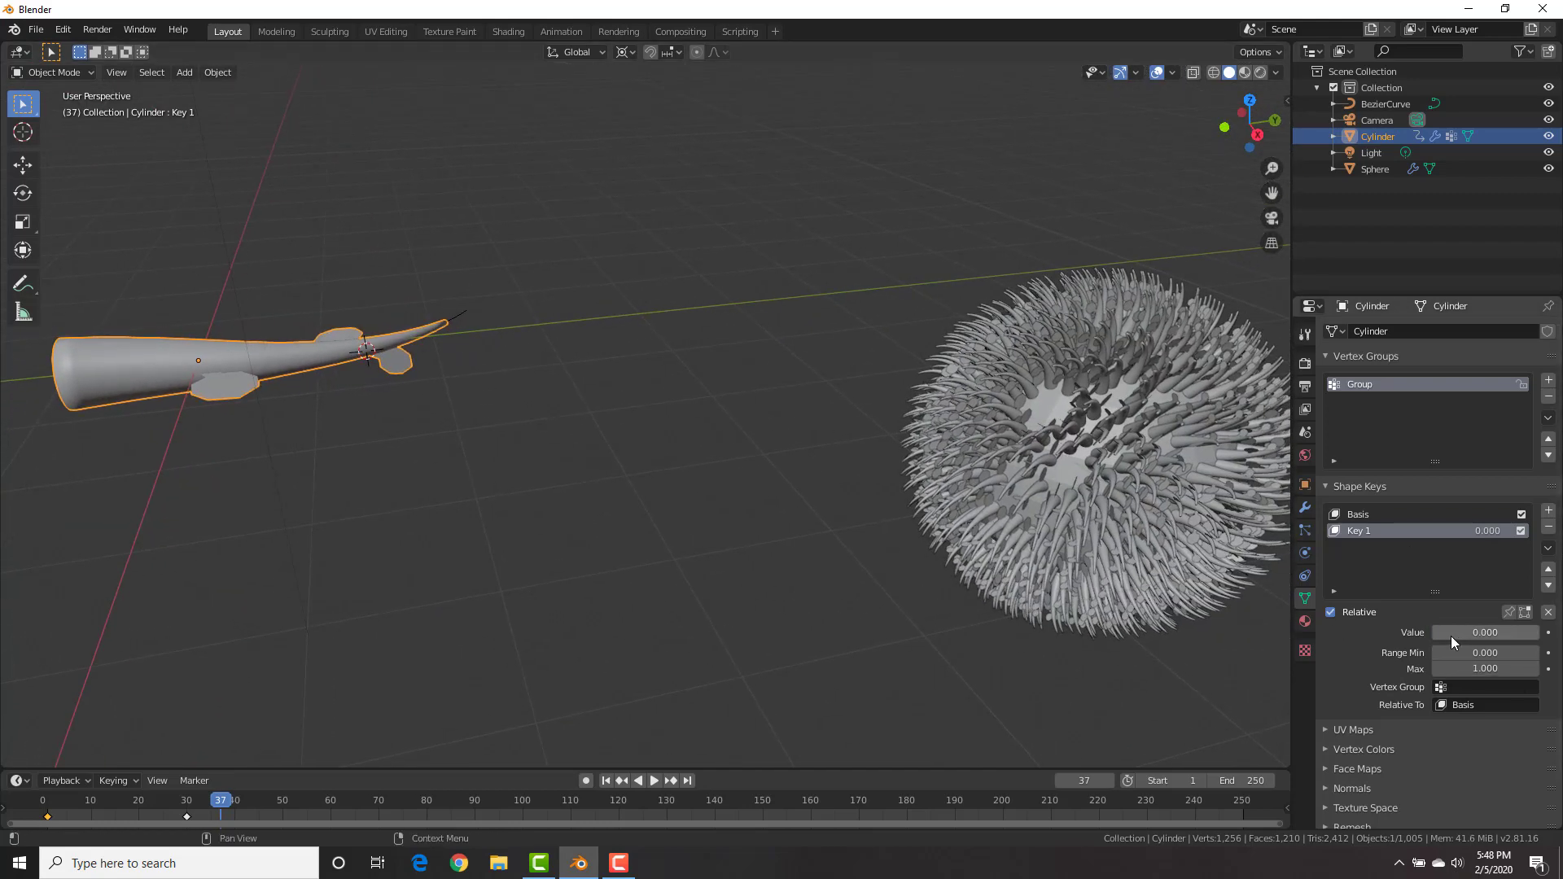
left_click_drag(1451, 632, 1538, 633)
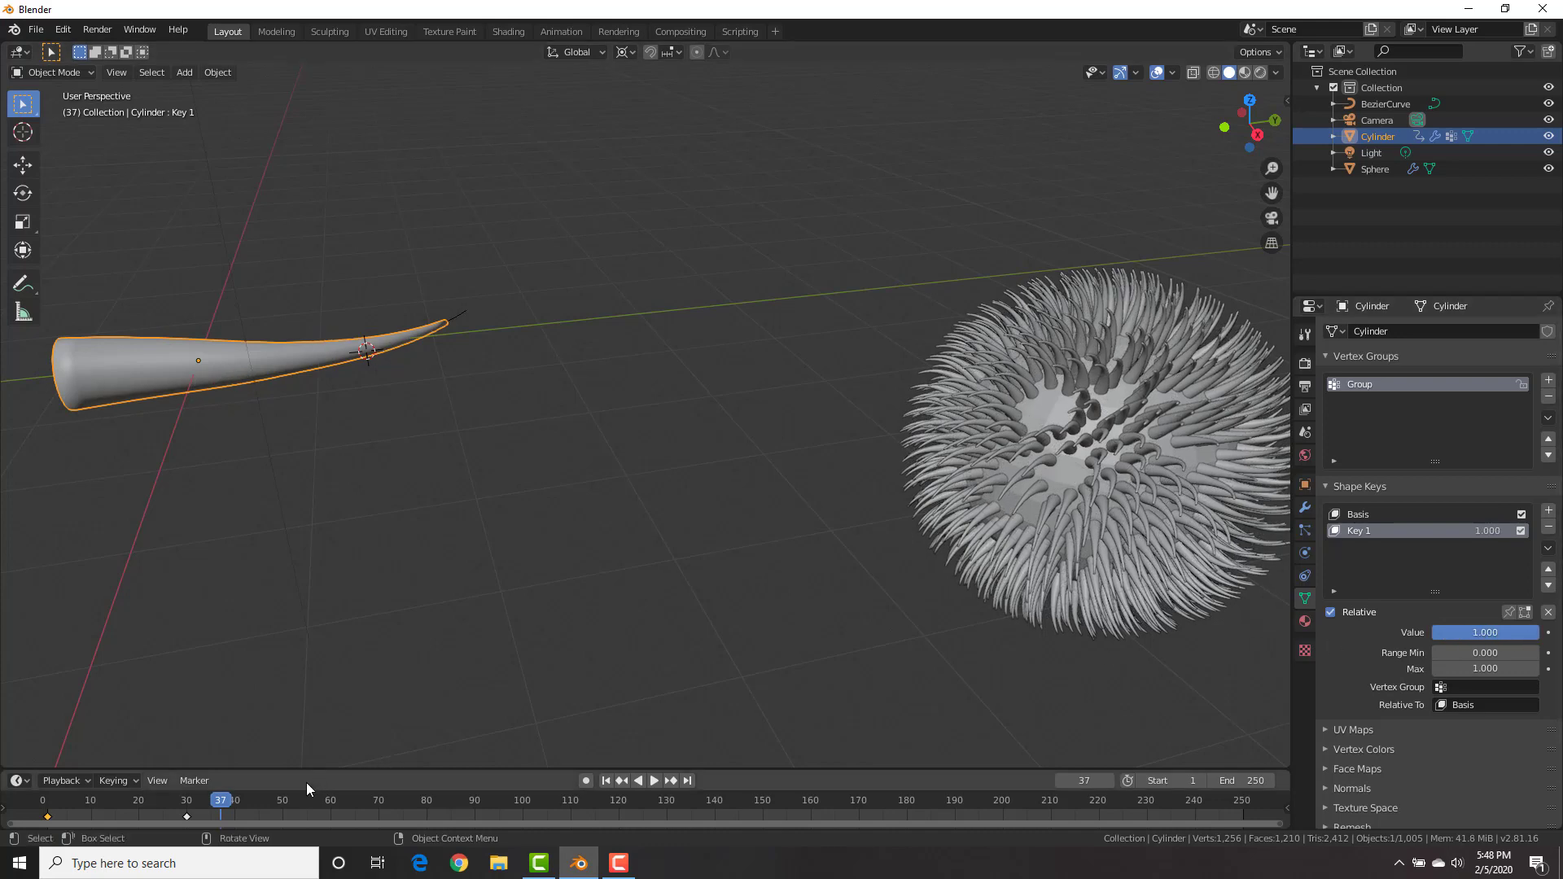
Keyframe Key 1's value at 1.000 on frame 26
left_click_drag(208, 801, 158, 797)
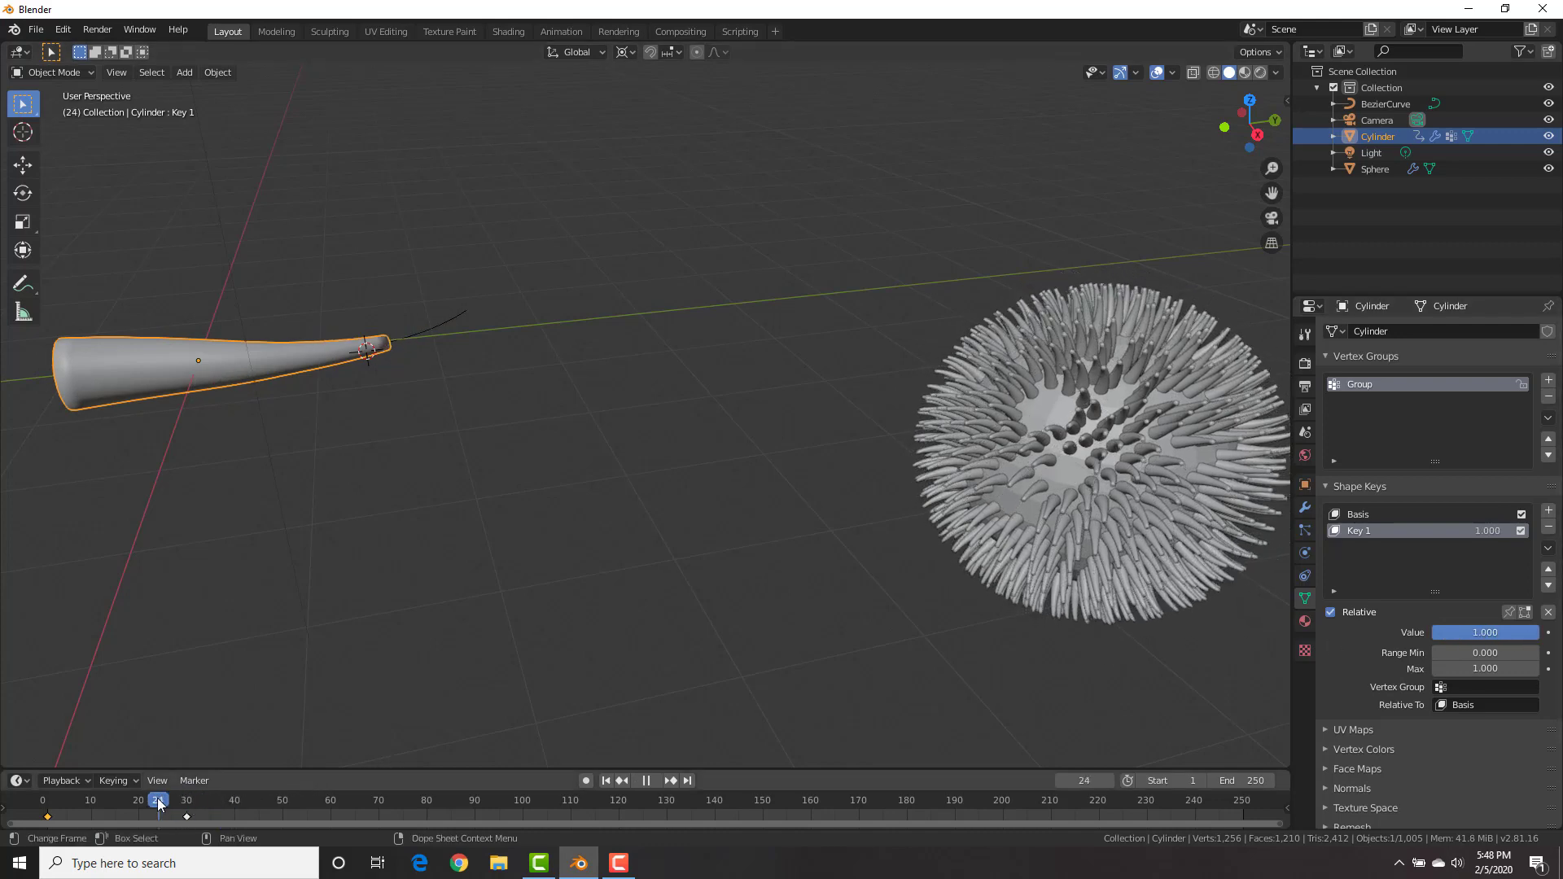
key("space")
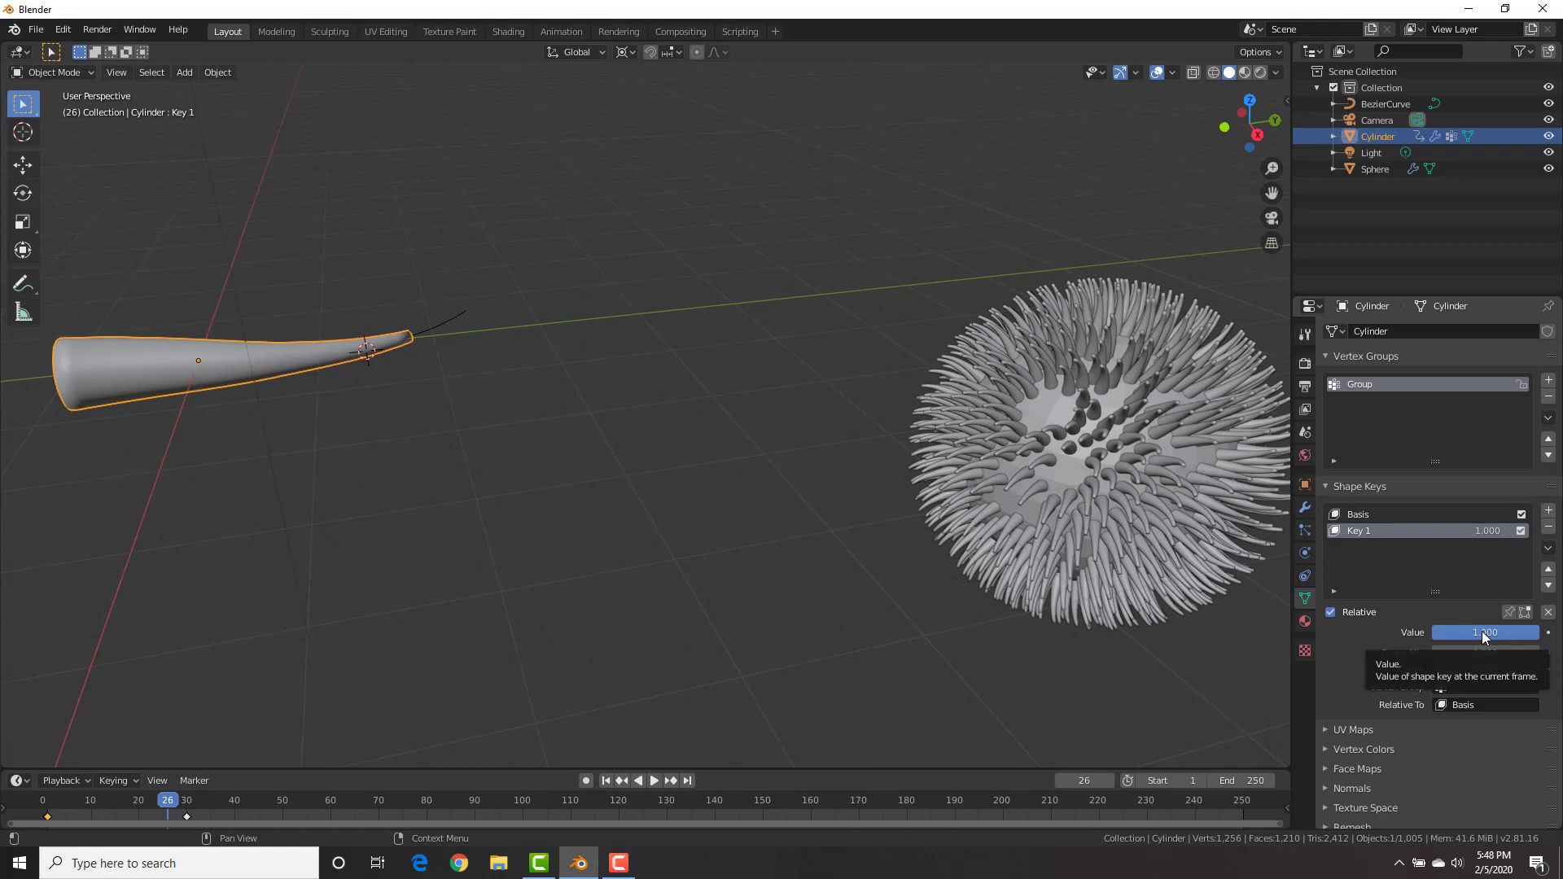
key("i")
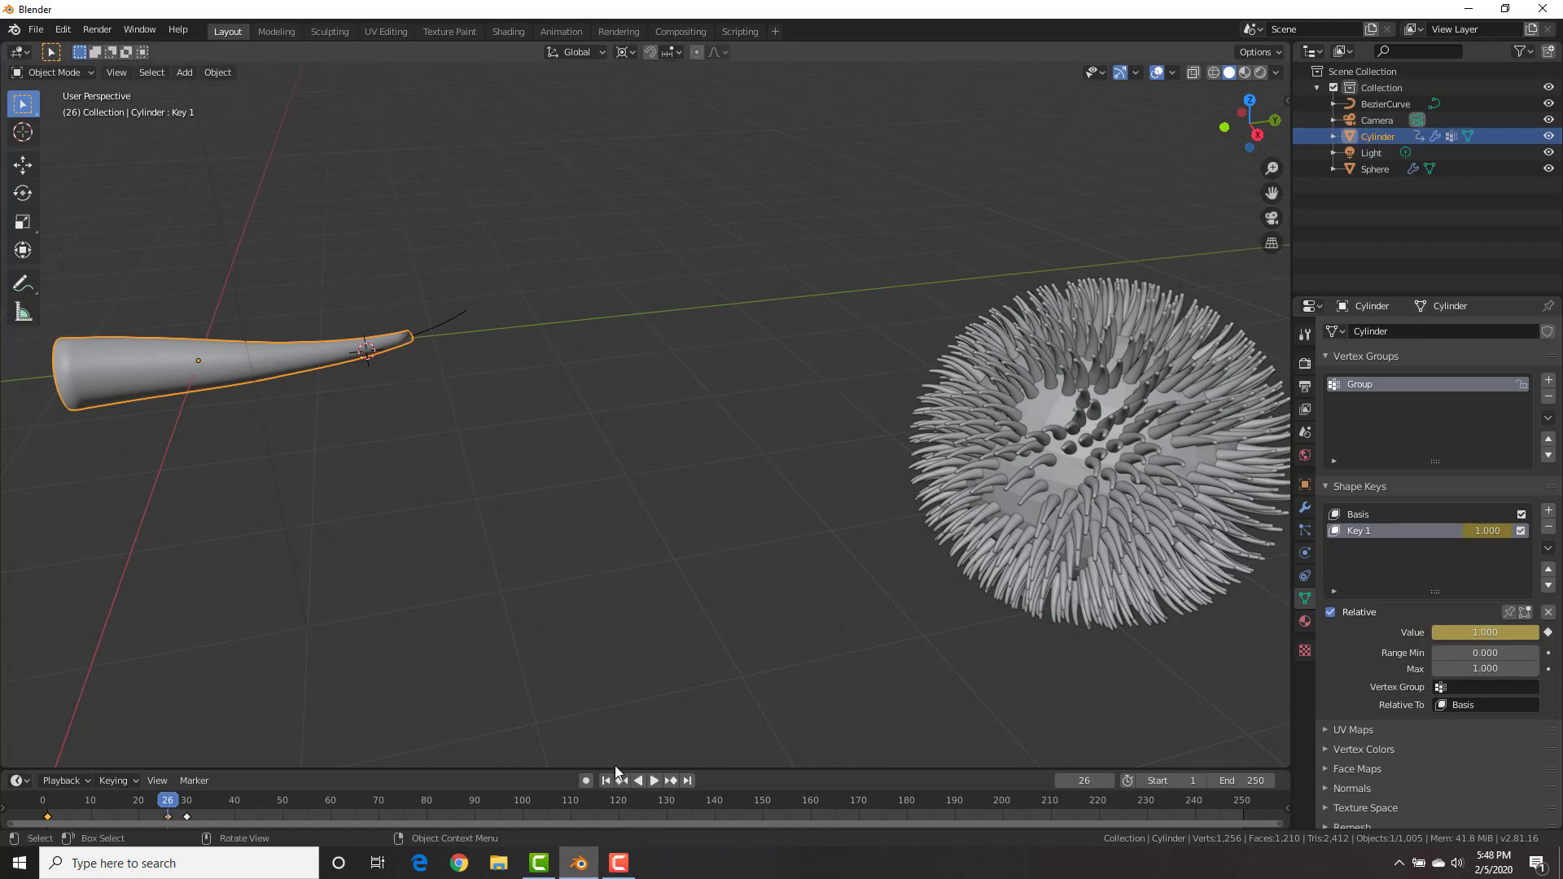
Keyframe Key 1's value at 0.000 on frame 45
left_click_drag(183, 806, 204, 807)
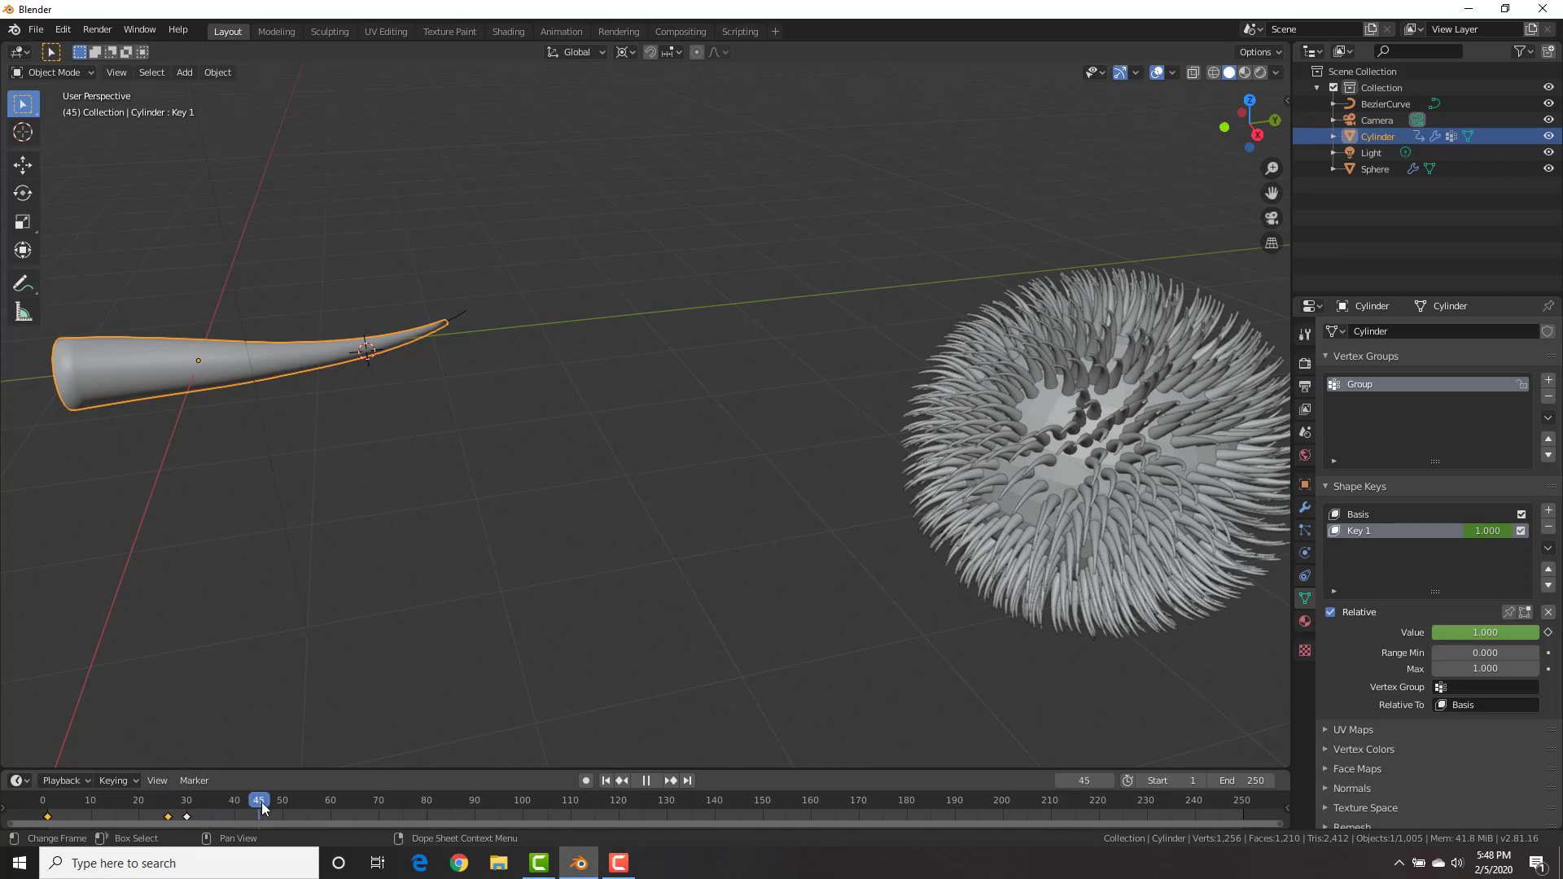
left_click_drag(261, 803, 261, 803)
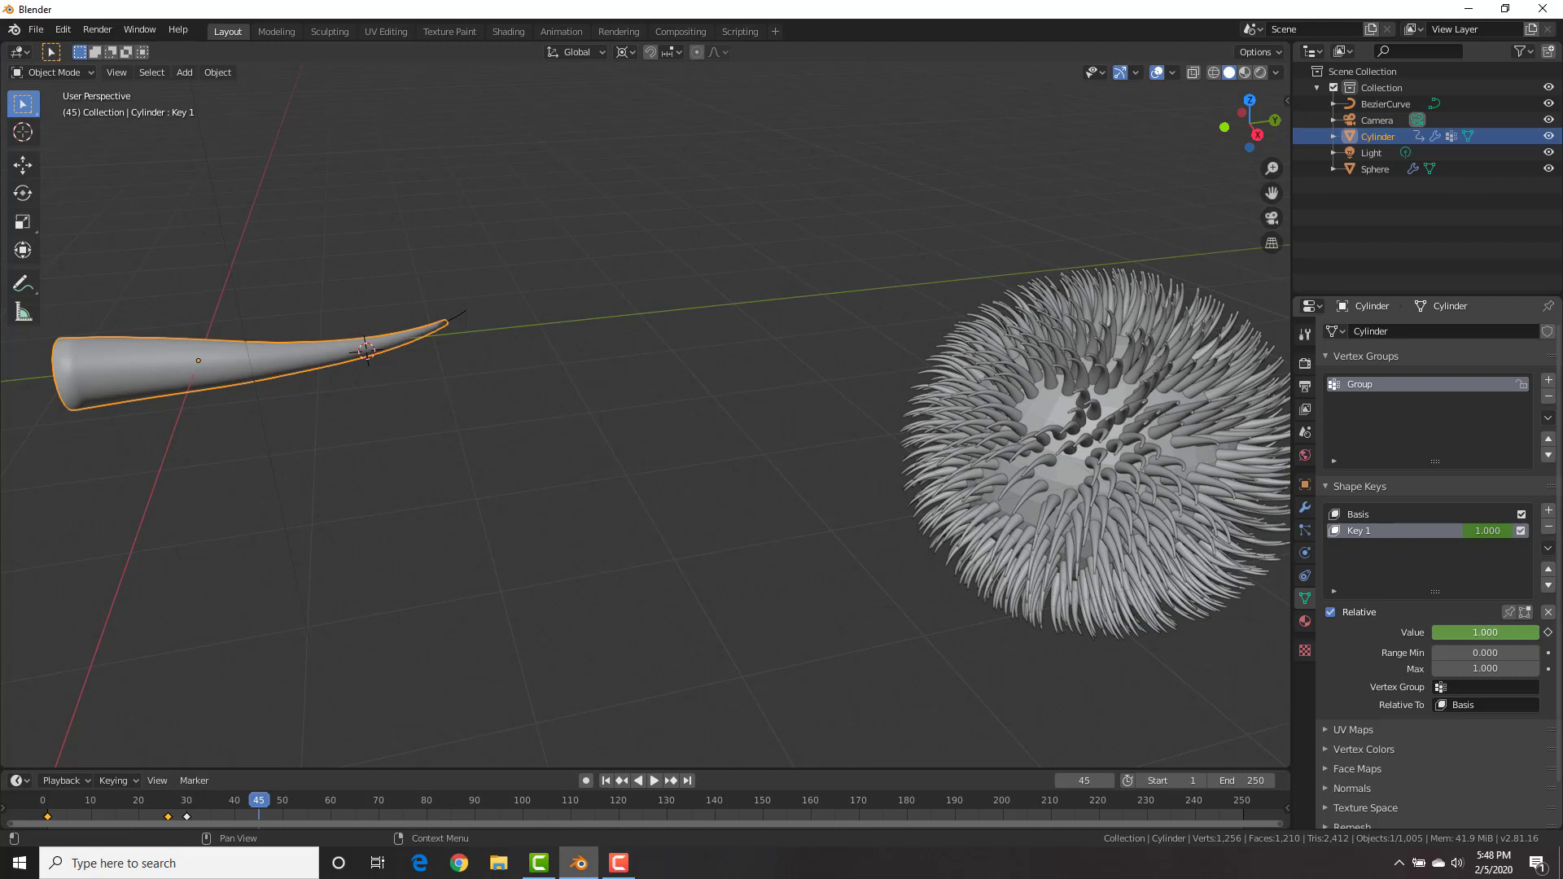
key("BackSpace")
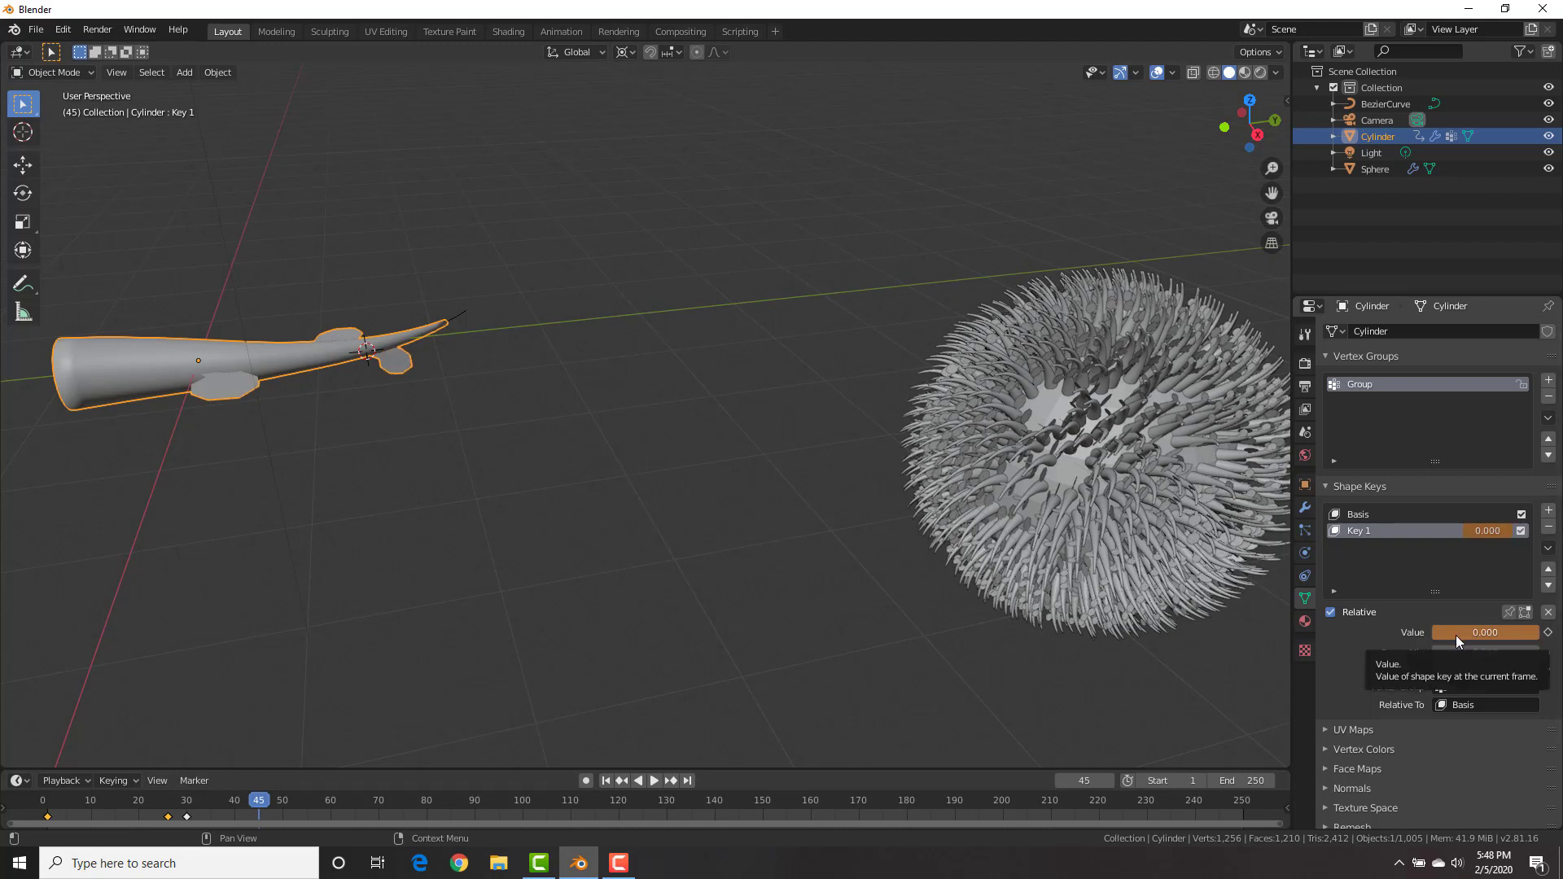
key("i")
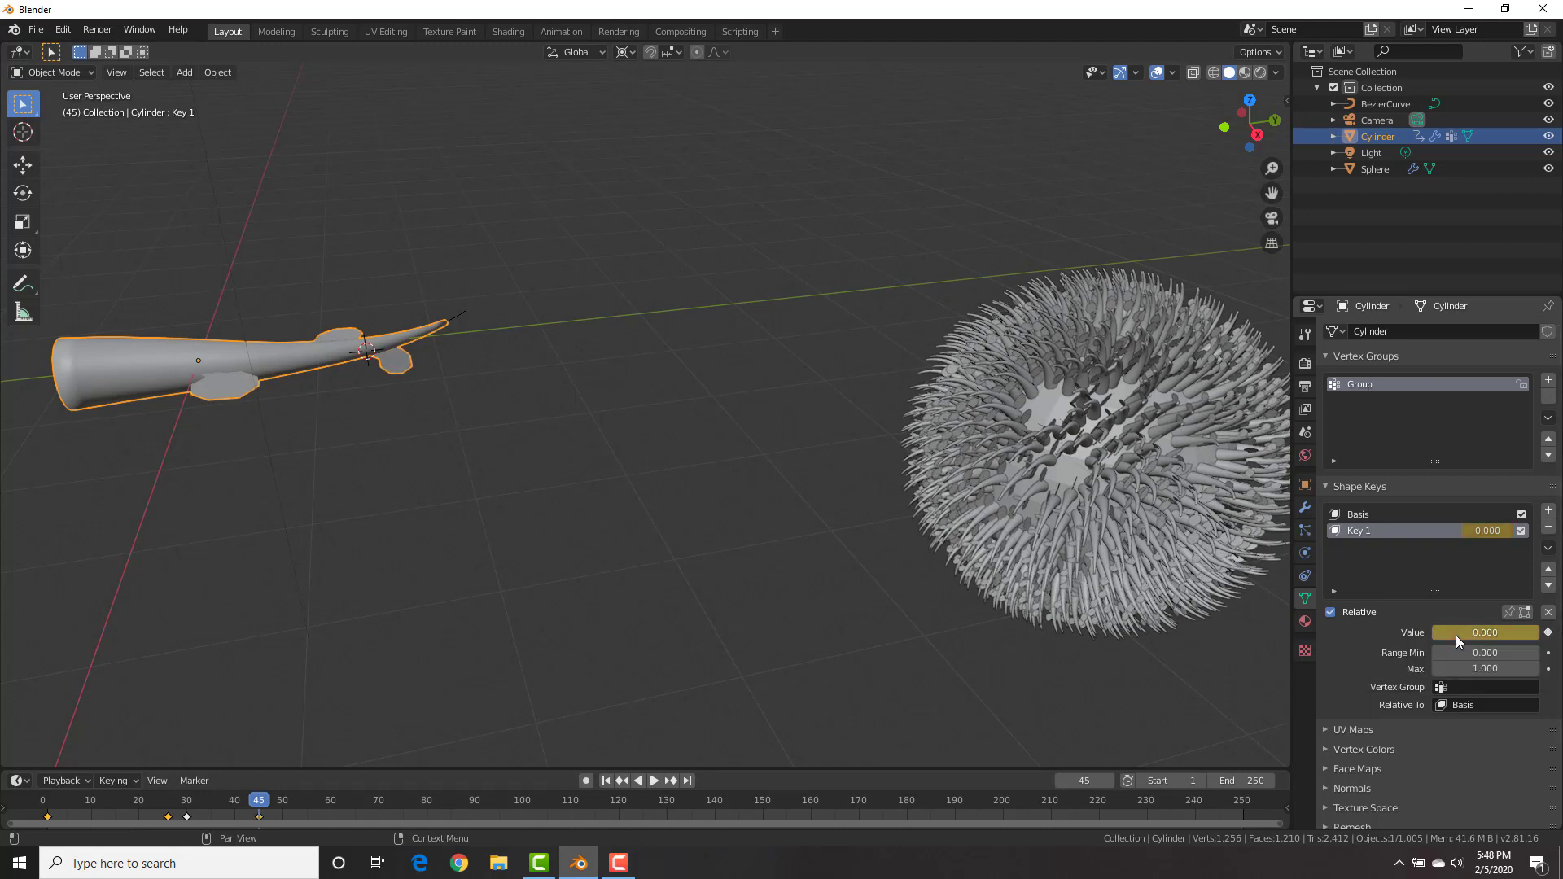
scroll(1135, 431, "up", 2)
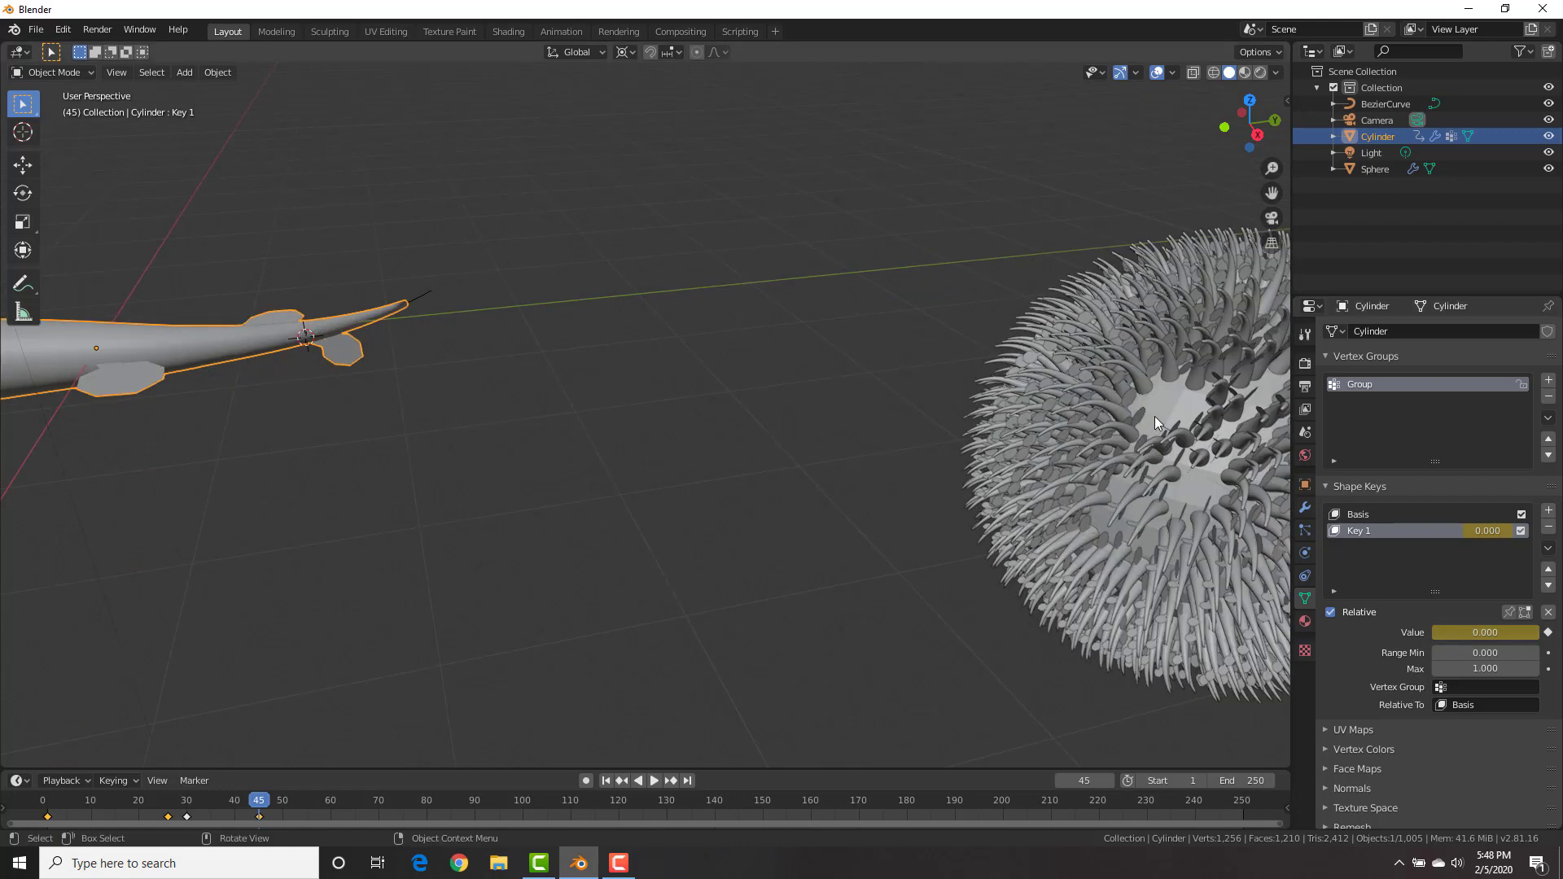
middle_click_drag(1136, 404, 900, 392, "shift")
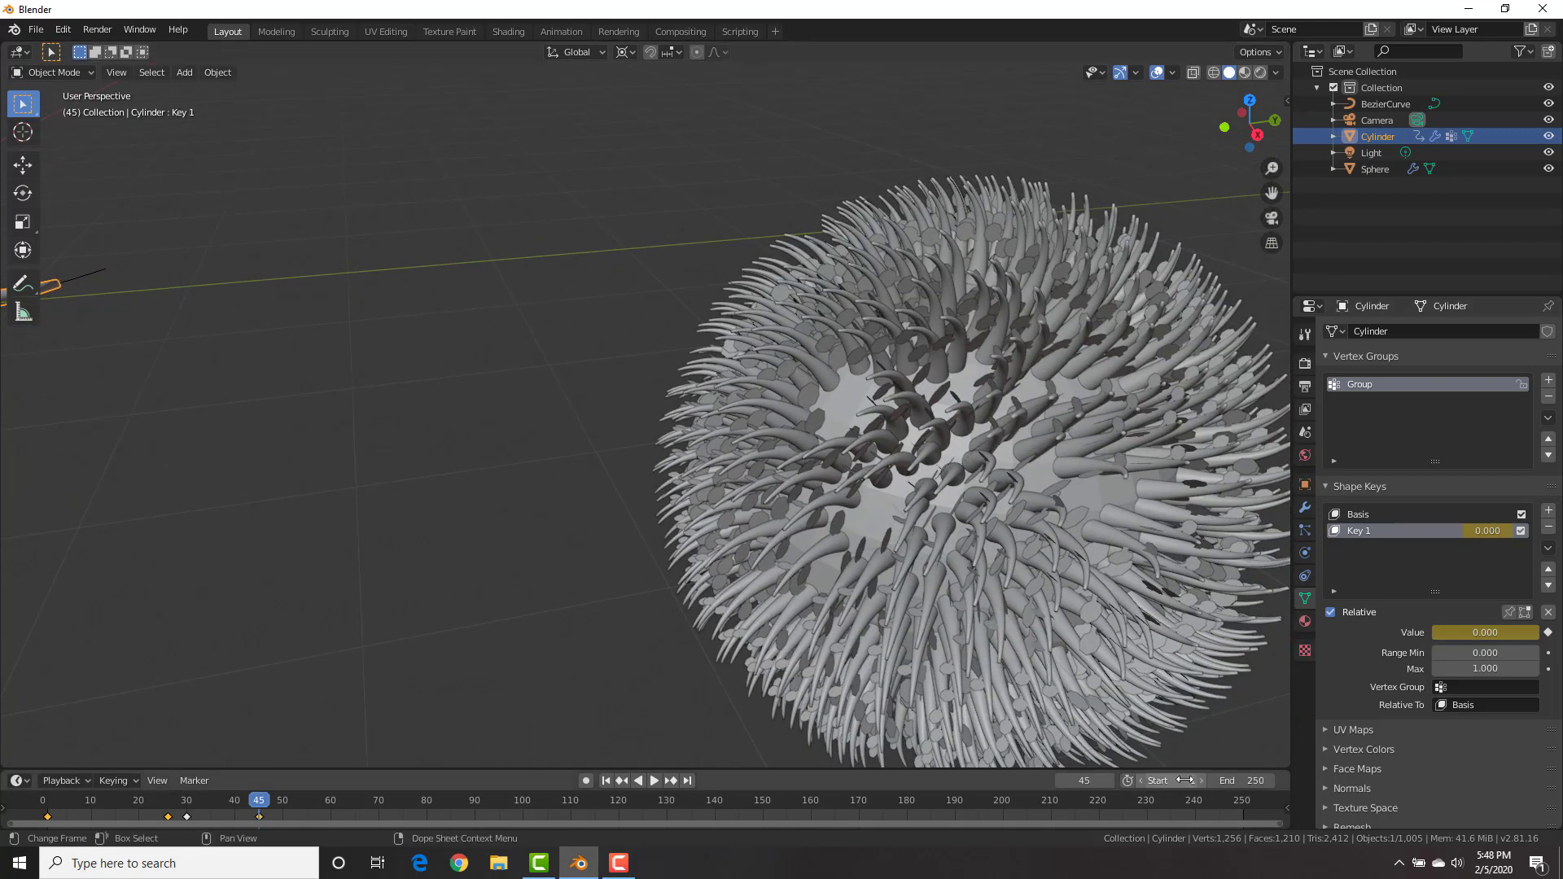
Set the end frame to 60, rewind to frame 1 and play the sprouting blades
left_click(1242, 780)
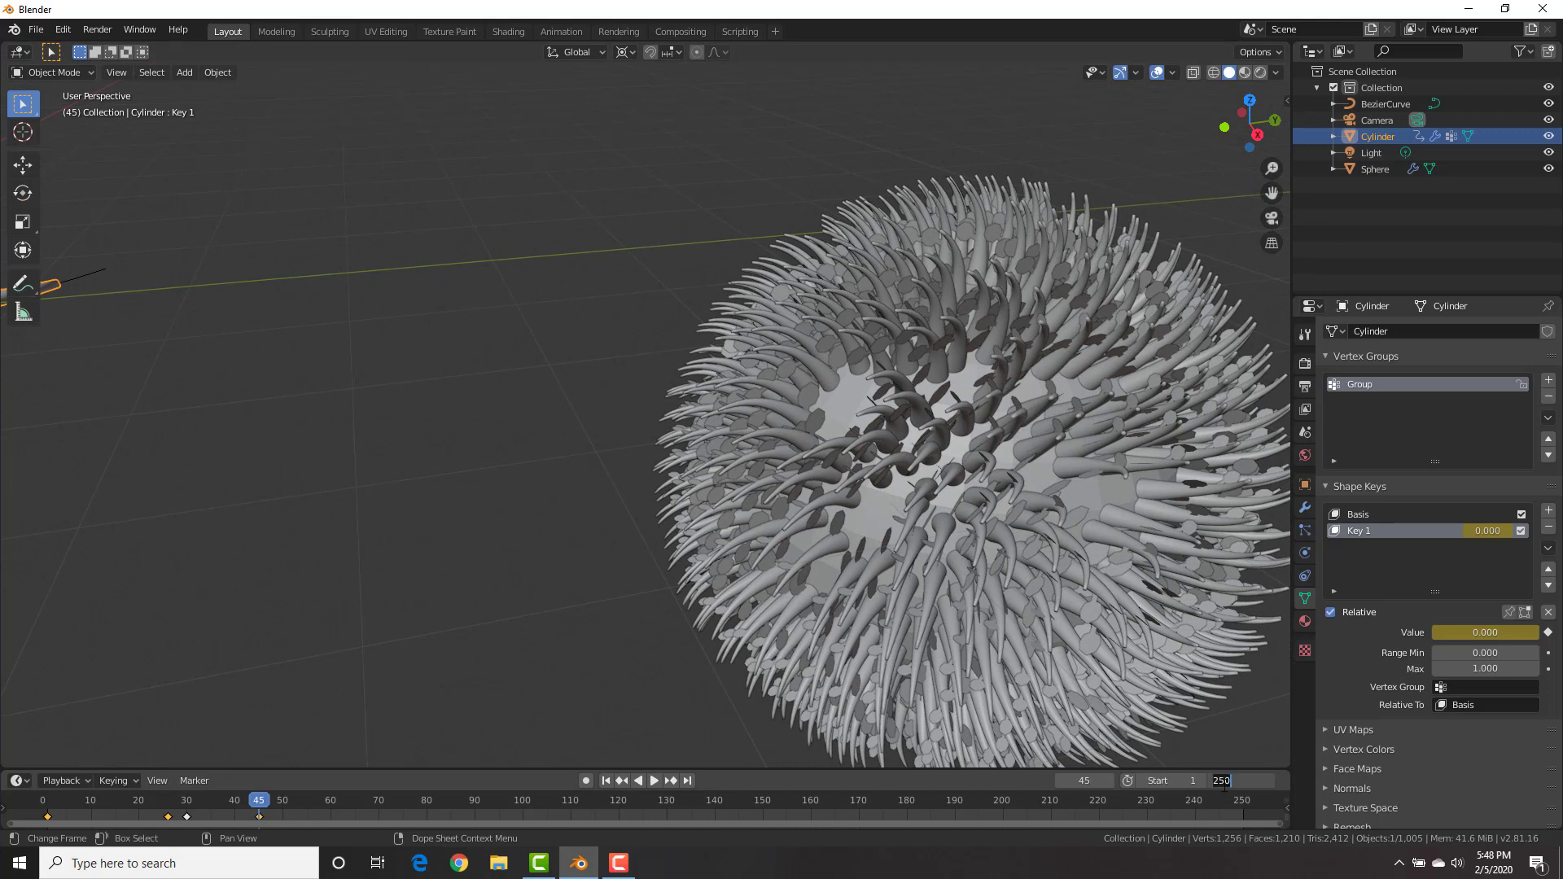
key("Return")
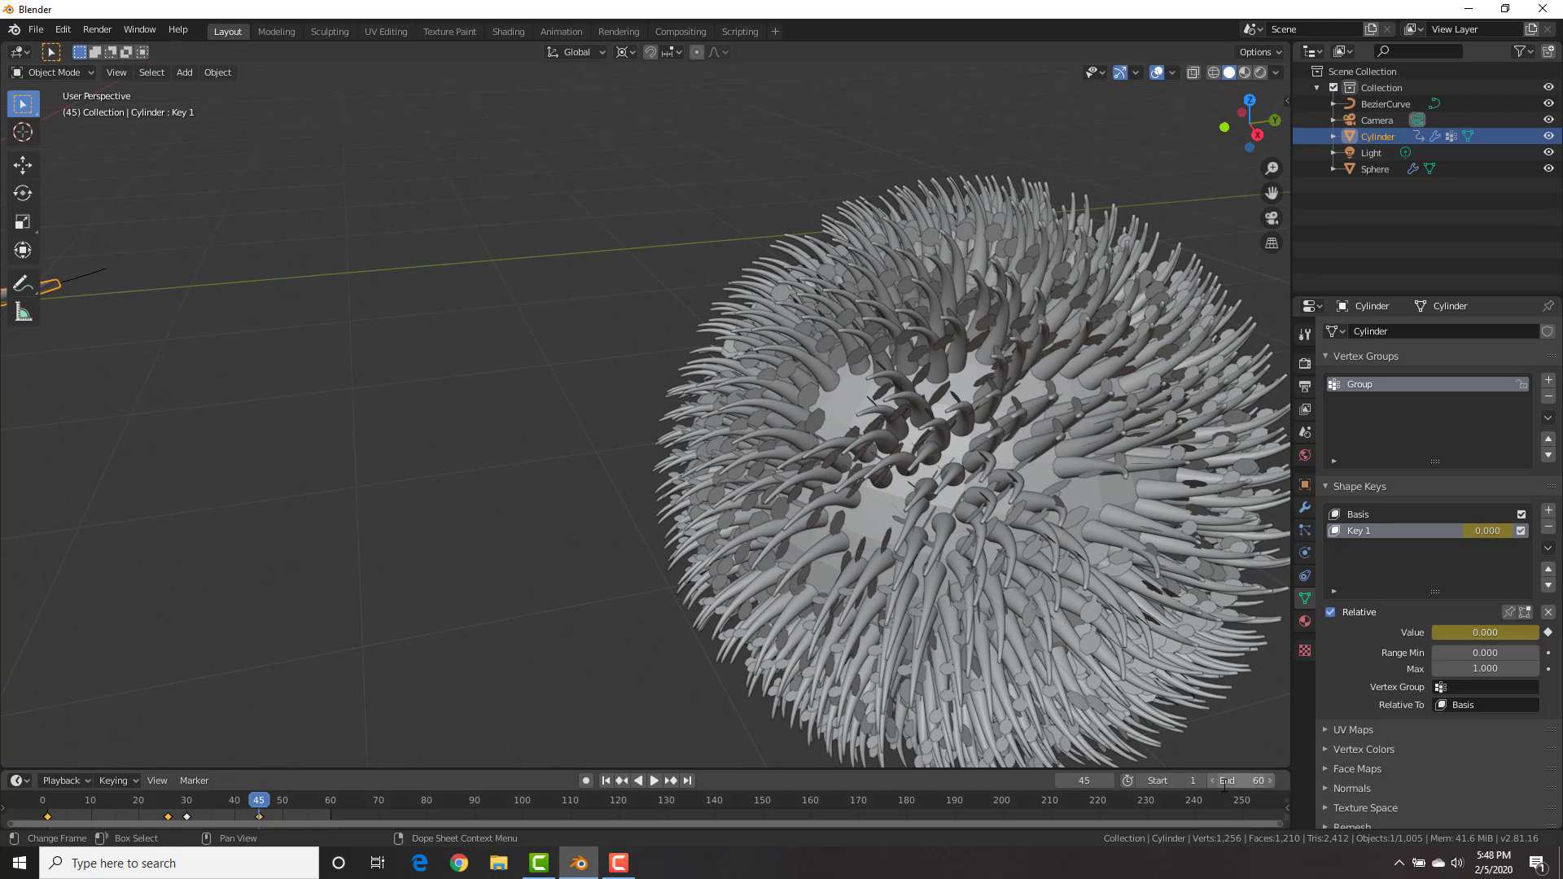
key("shift+Left")
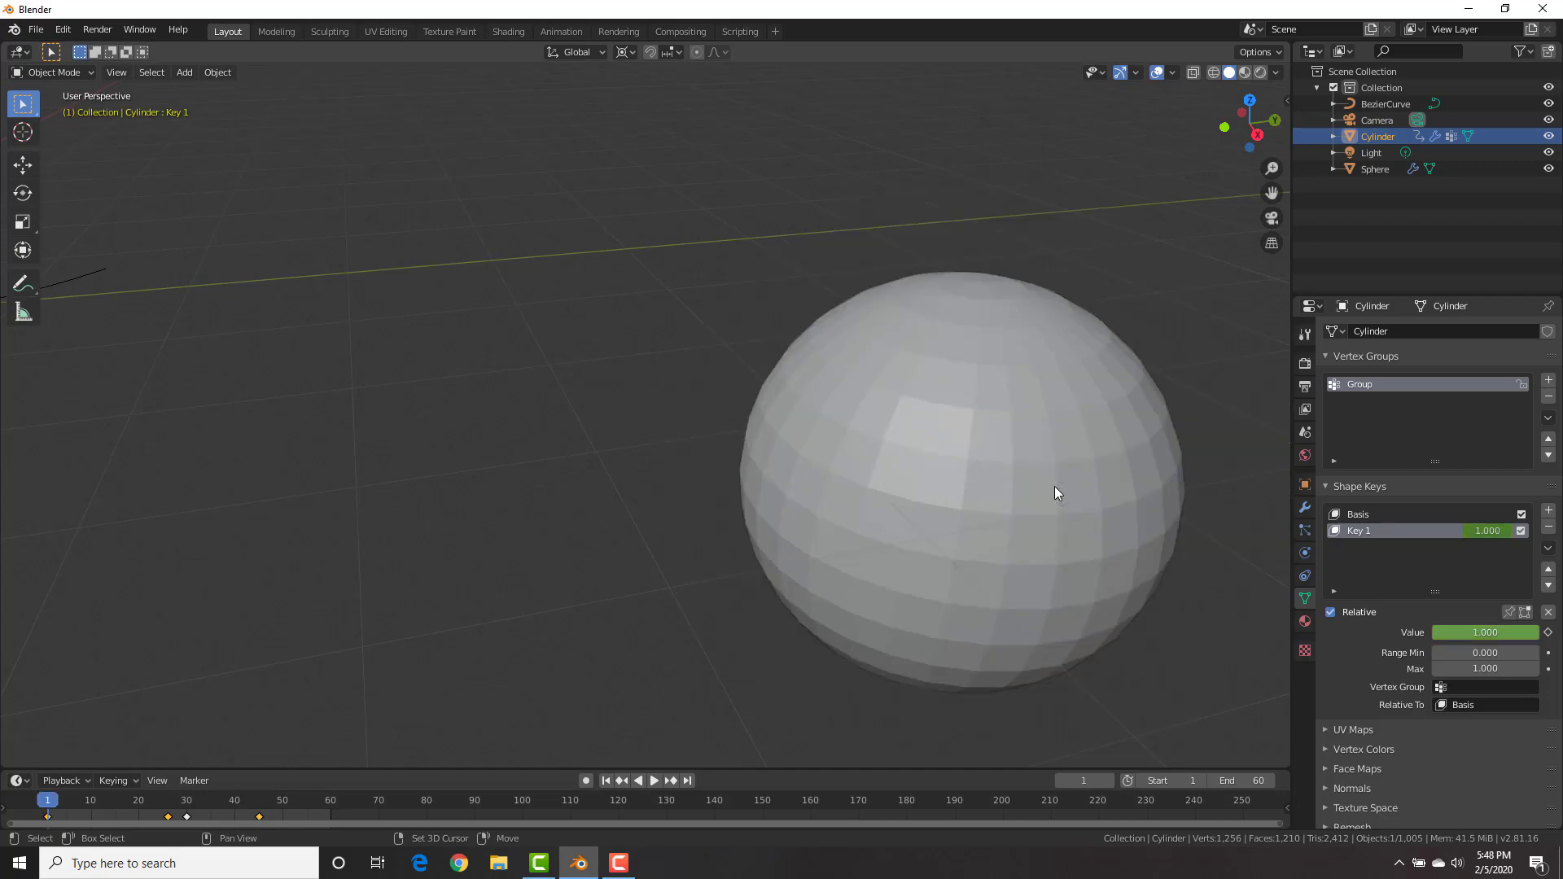
key("space")
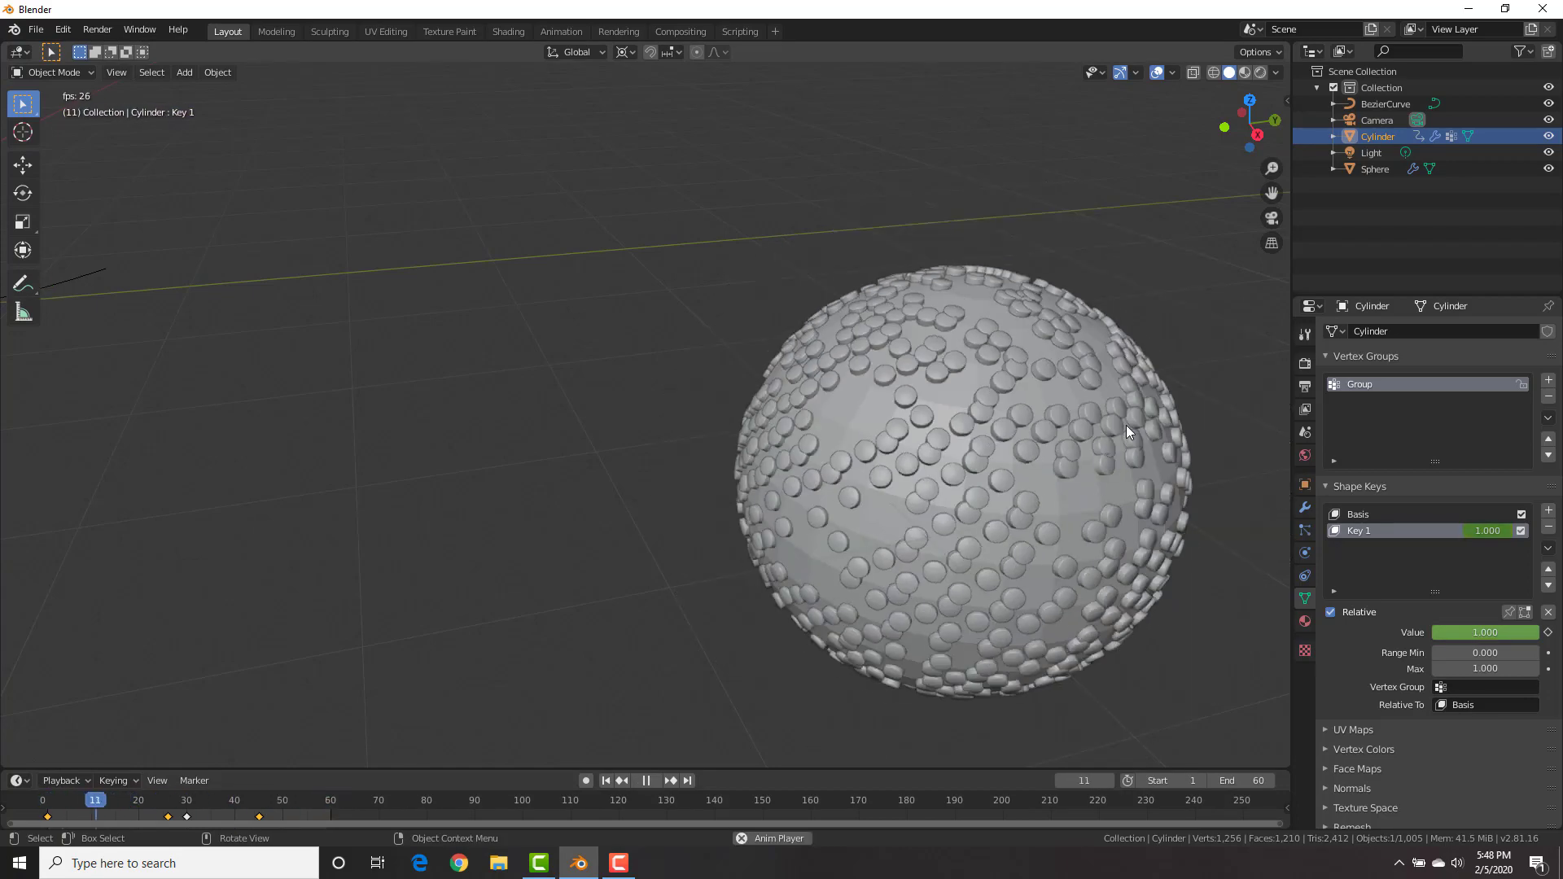
left_click(942, 380)
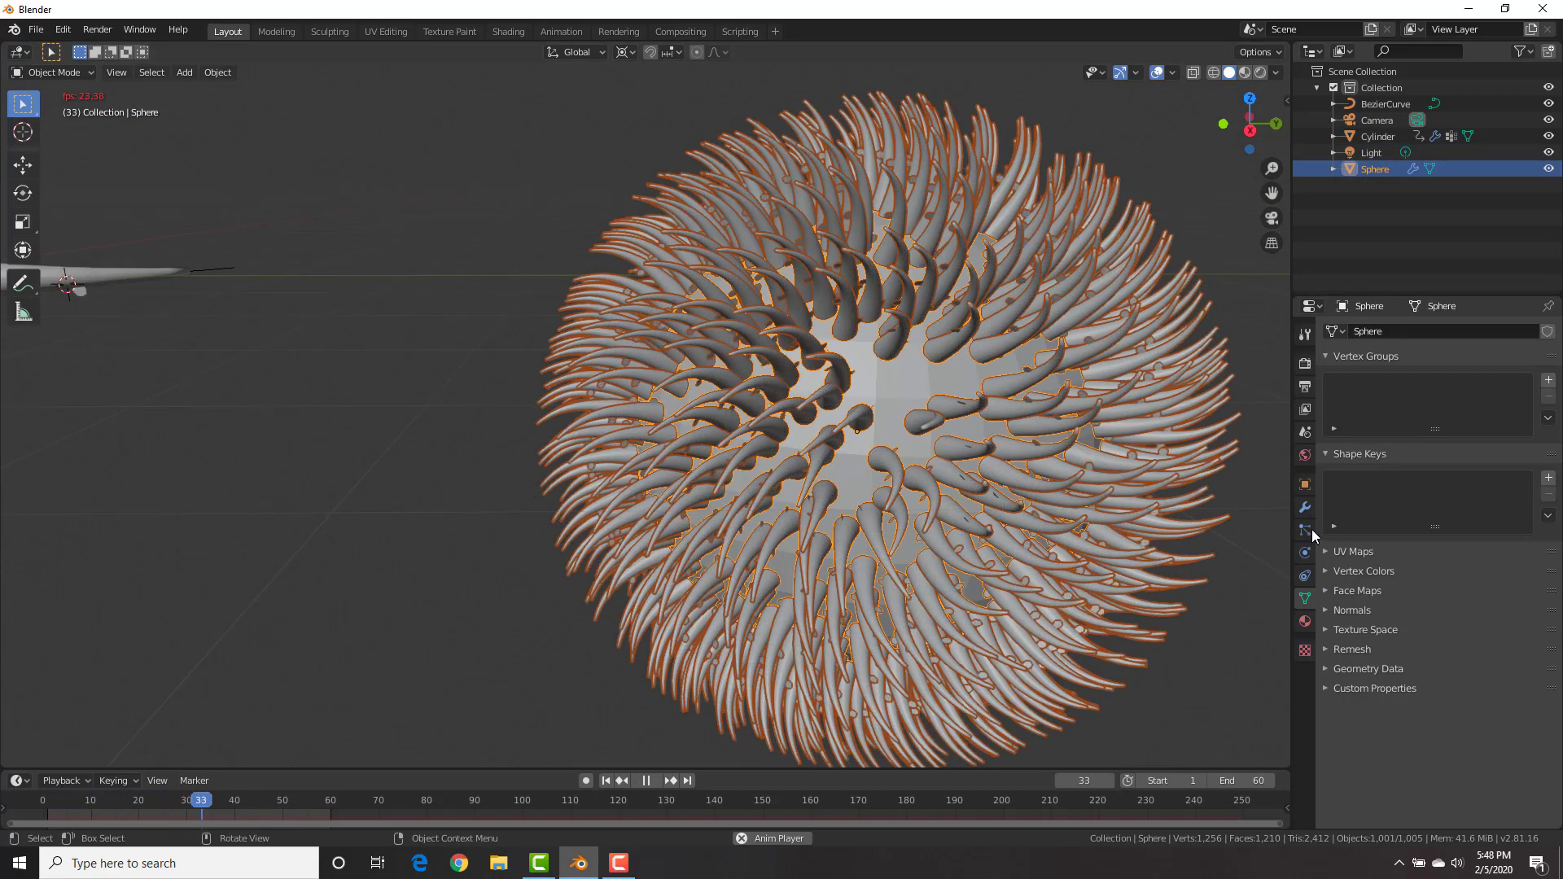
Enable particle rotation with phase 0.433 and phase randomness 1.224
left_click(1309, 531)
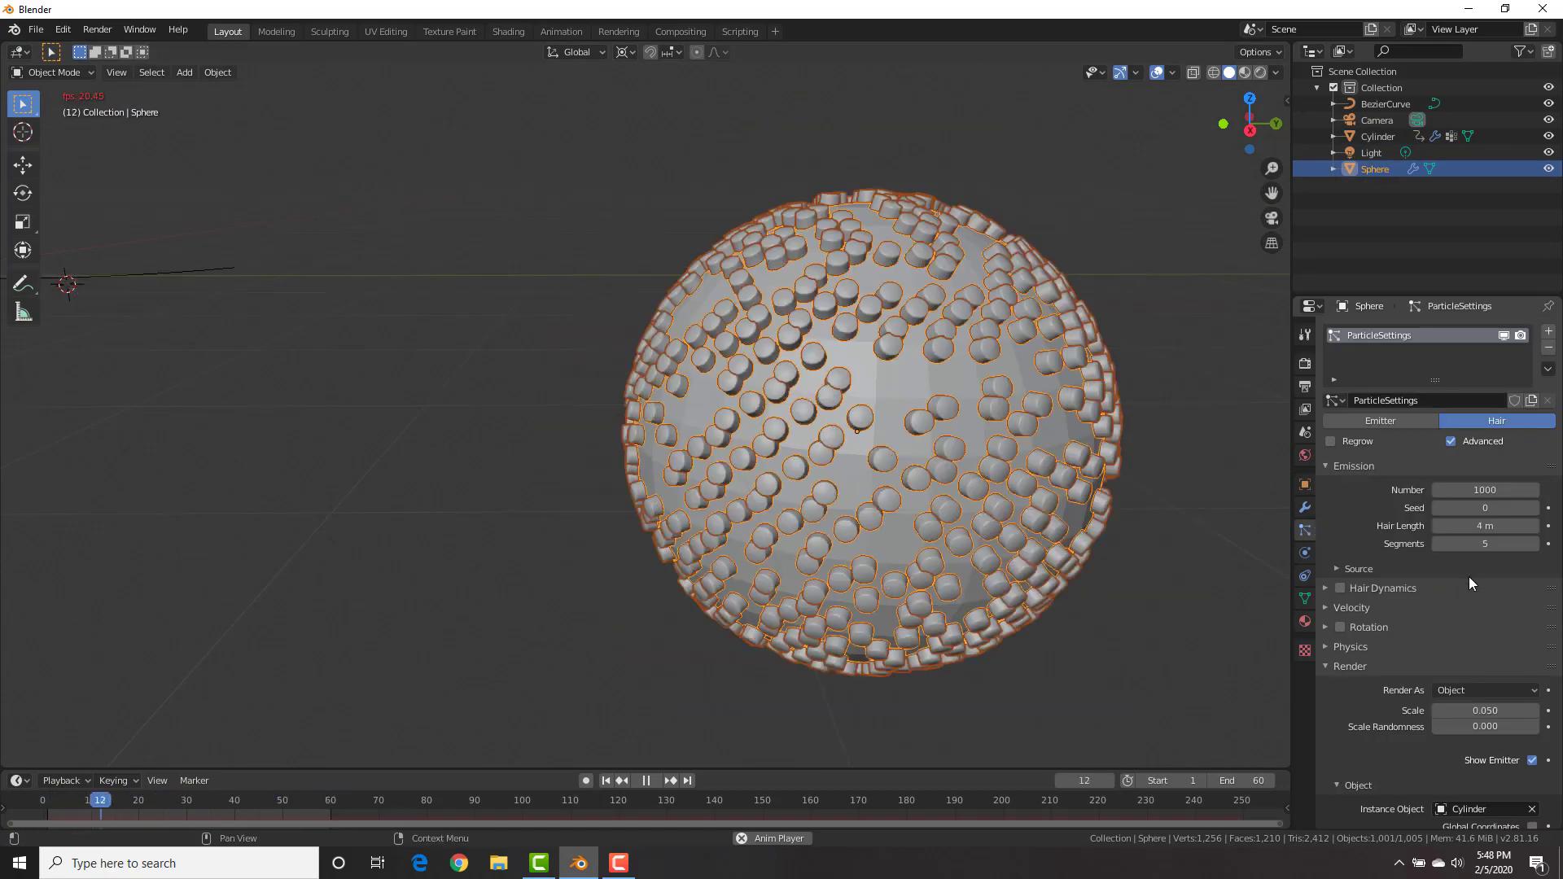
scroll(1468, 577, "down", 1)
scroll(1468, 576, "down", 5)
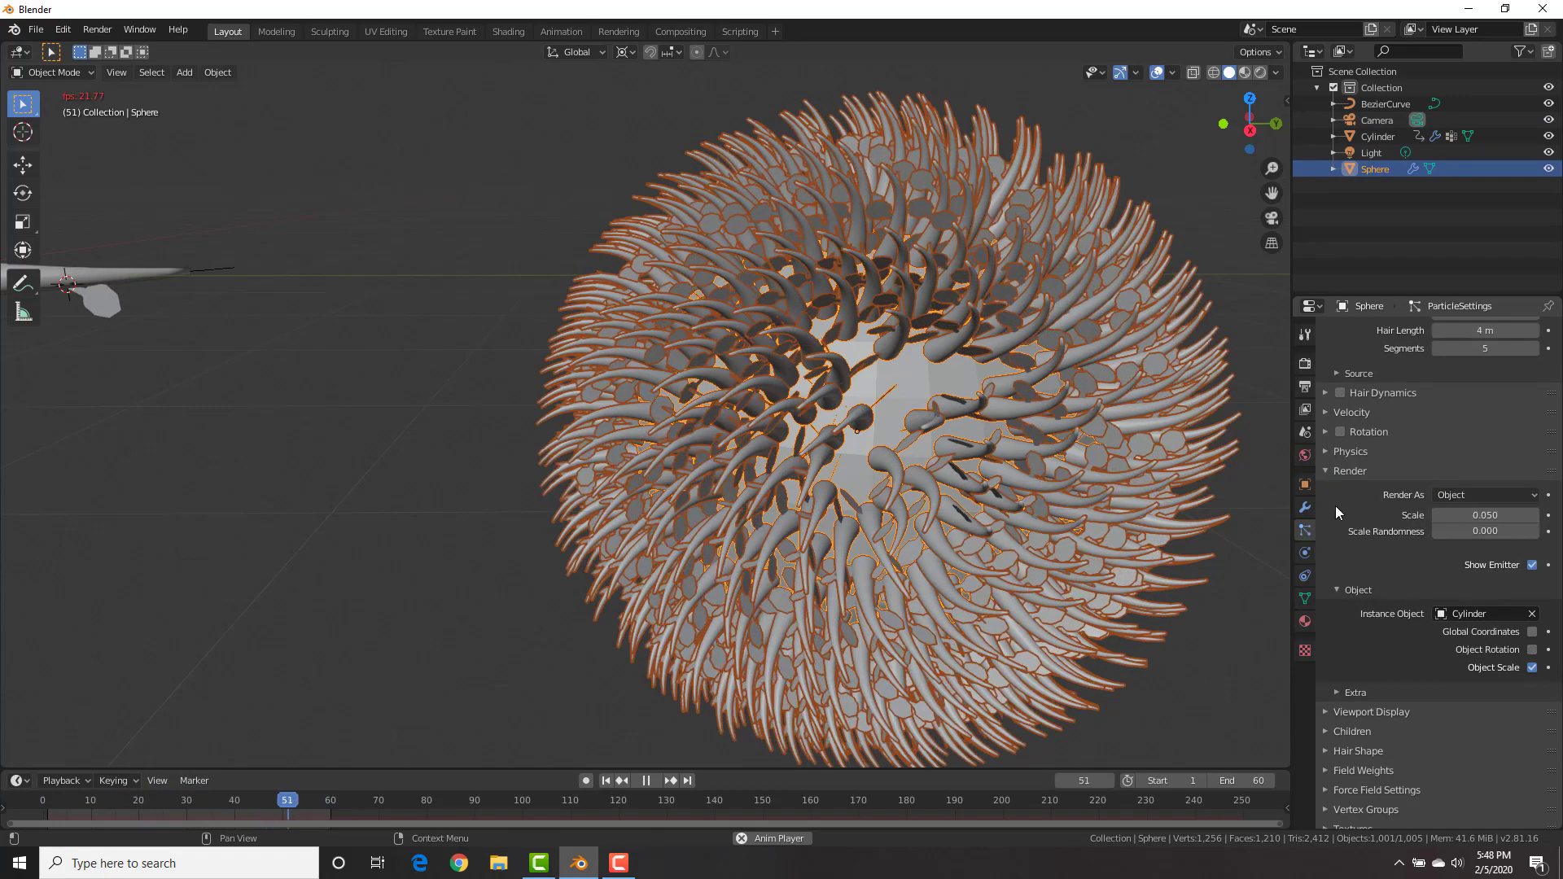
left_click(1340, 431)
left_click(1327, 431)
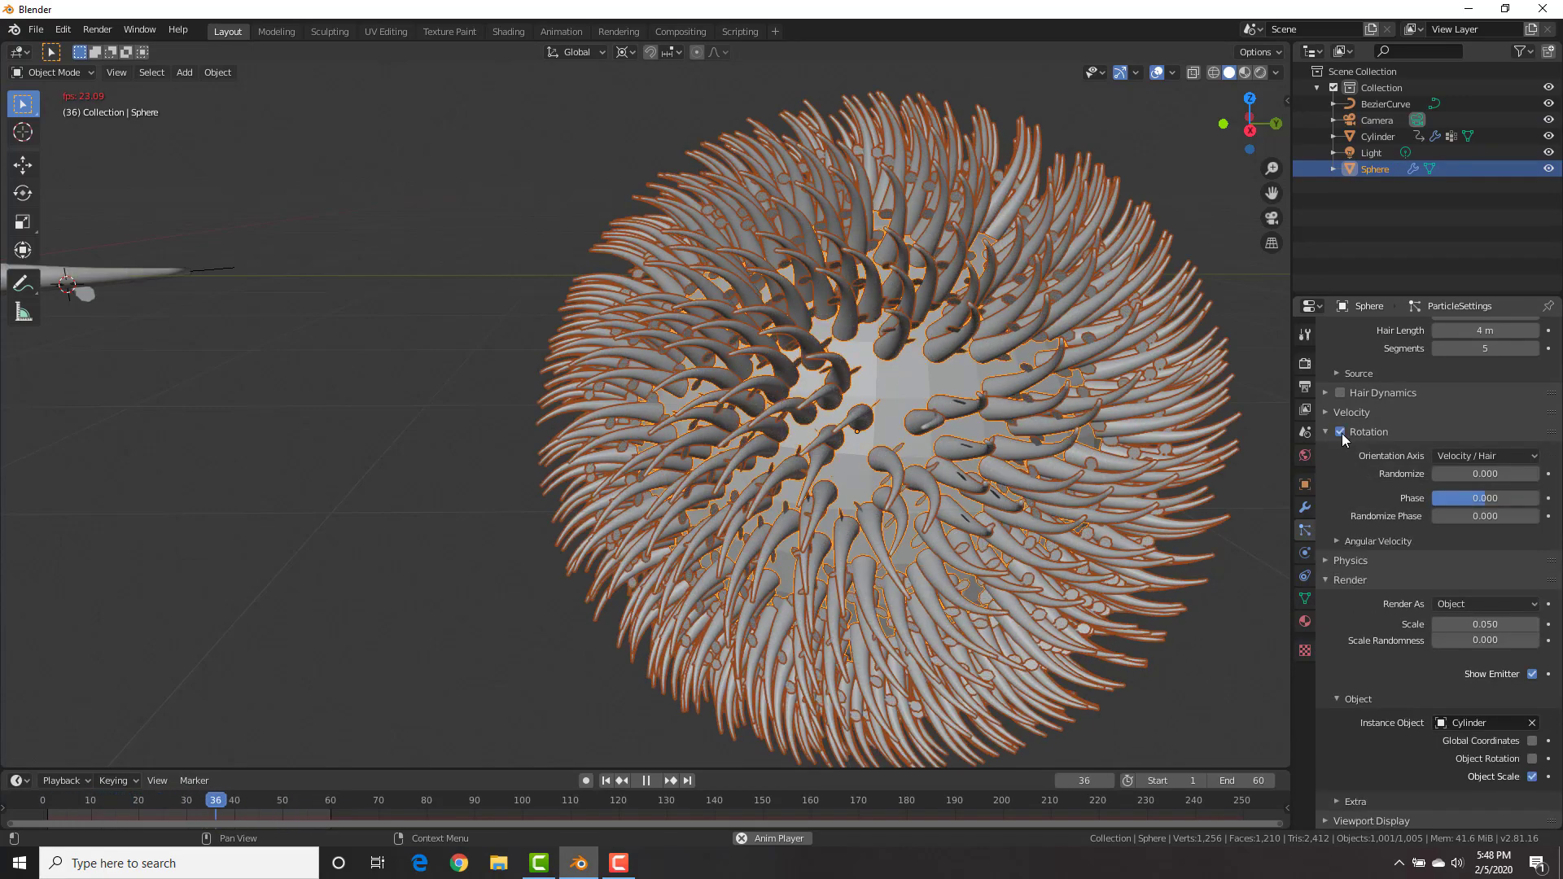
left_click_drag(1482, 496, 1511, 540)
Set particle scale to 0.140 with 0.664 scale randomness and inspect the horns
scroll(1452, 544, "down", 1)
scroll(1452, 544, "down", 2)
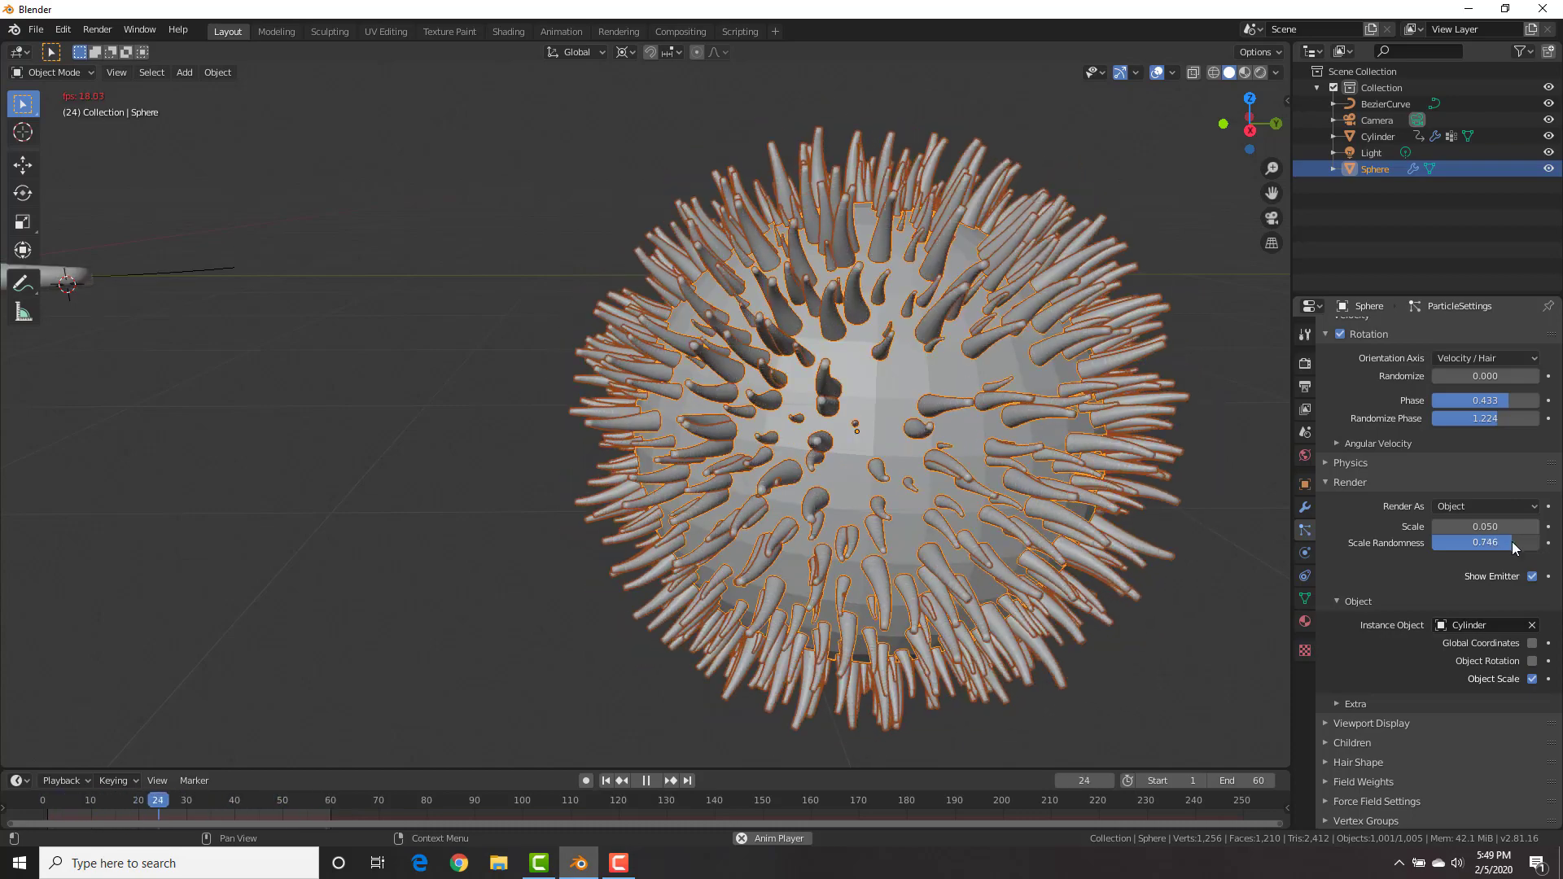
middle_click_drag(881, 414, 920, 412)
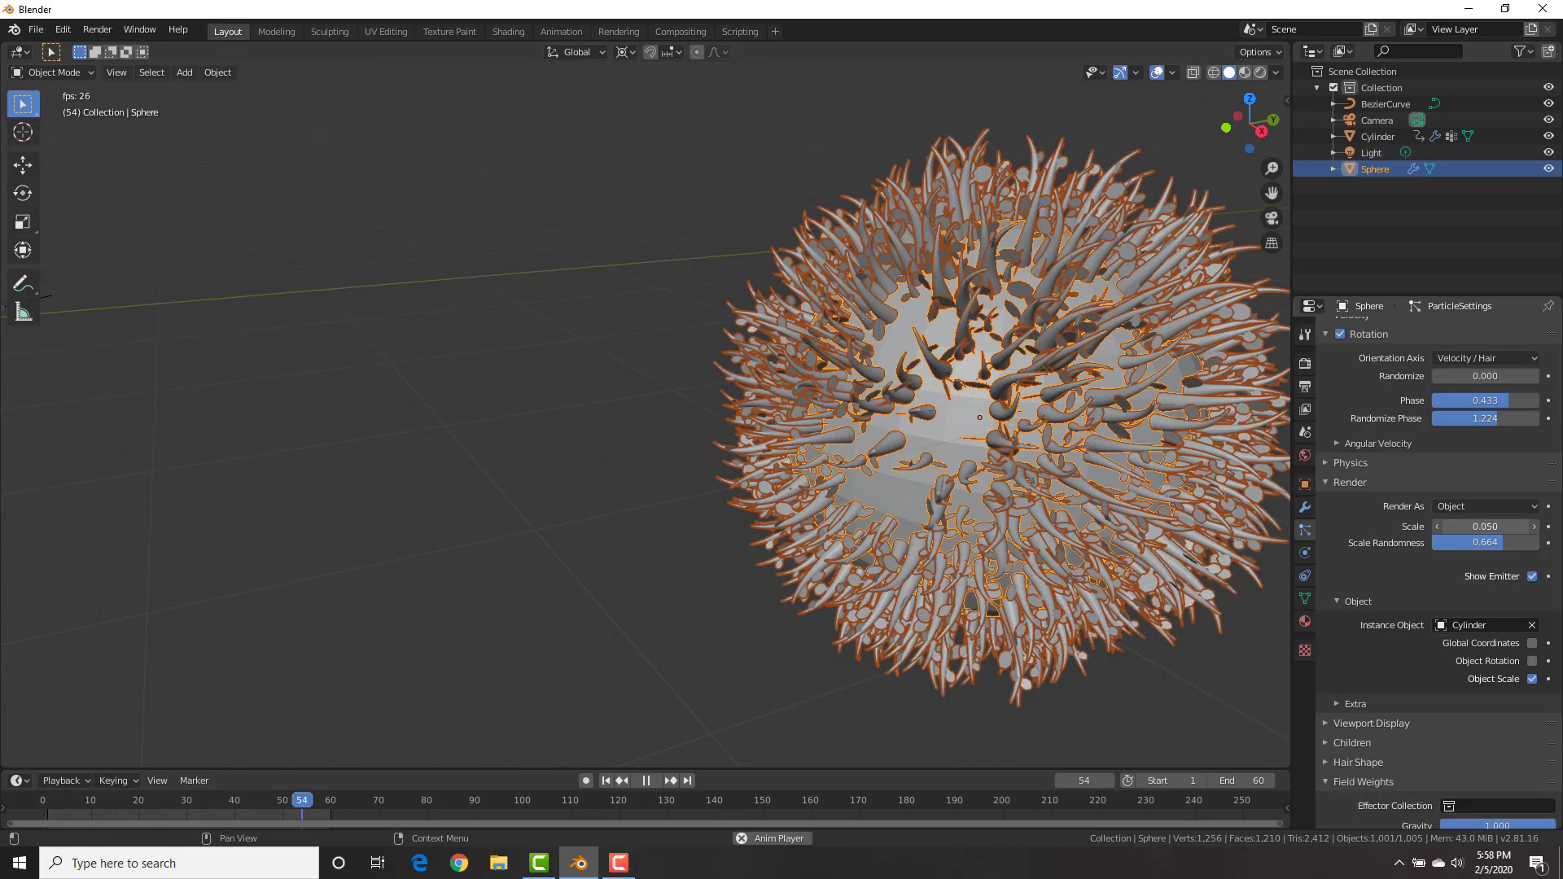
left_click_drag(1484, 526, 1522, 527)
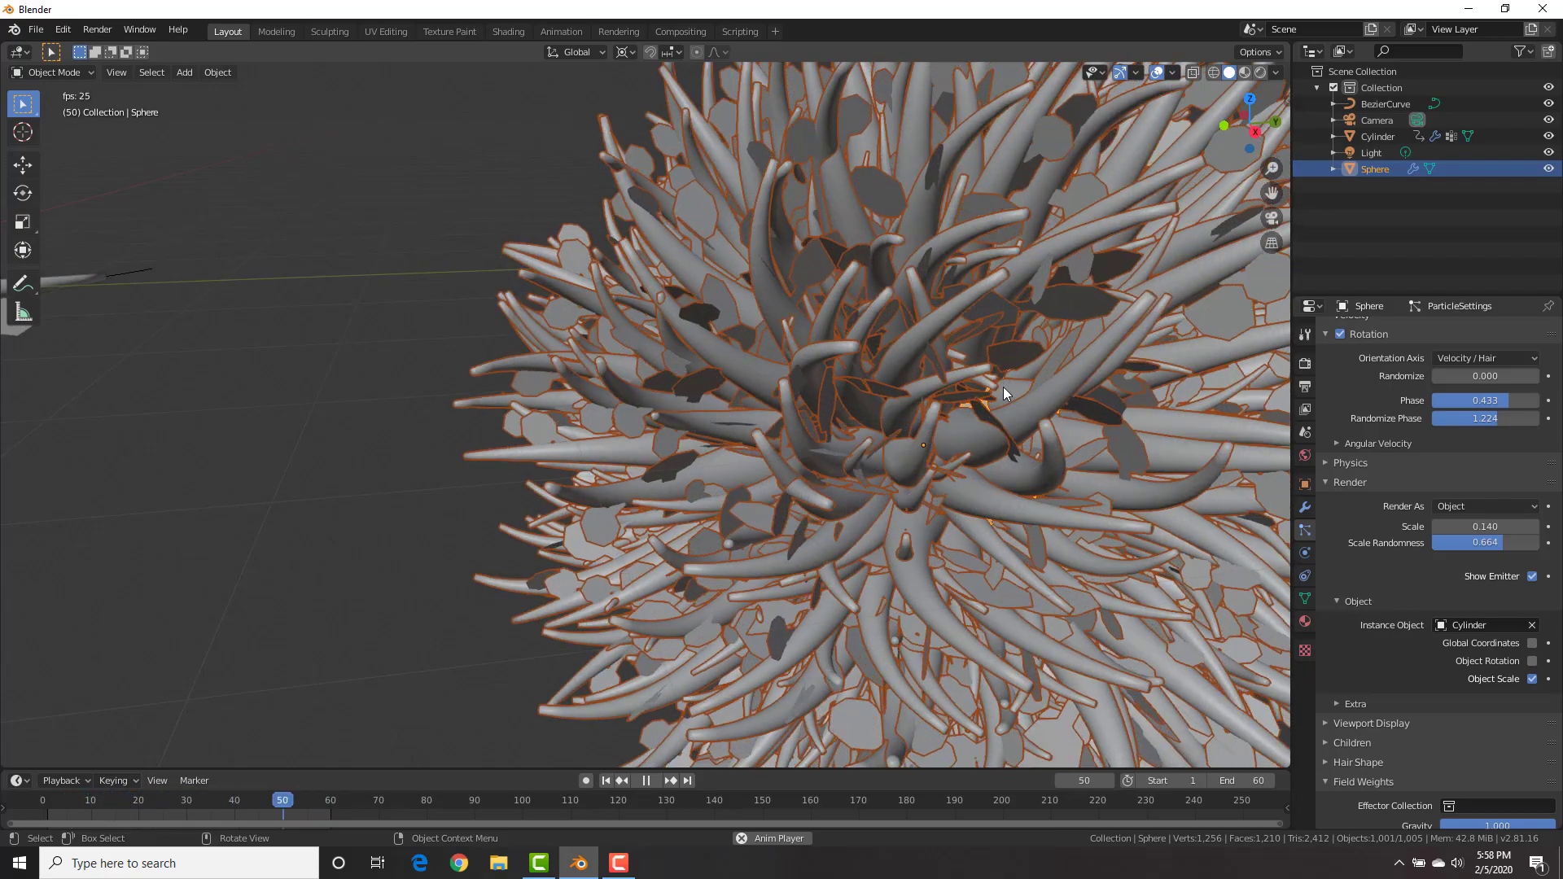
scroll(1003, 387, "down", 3)
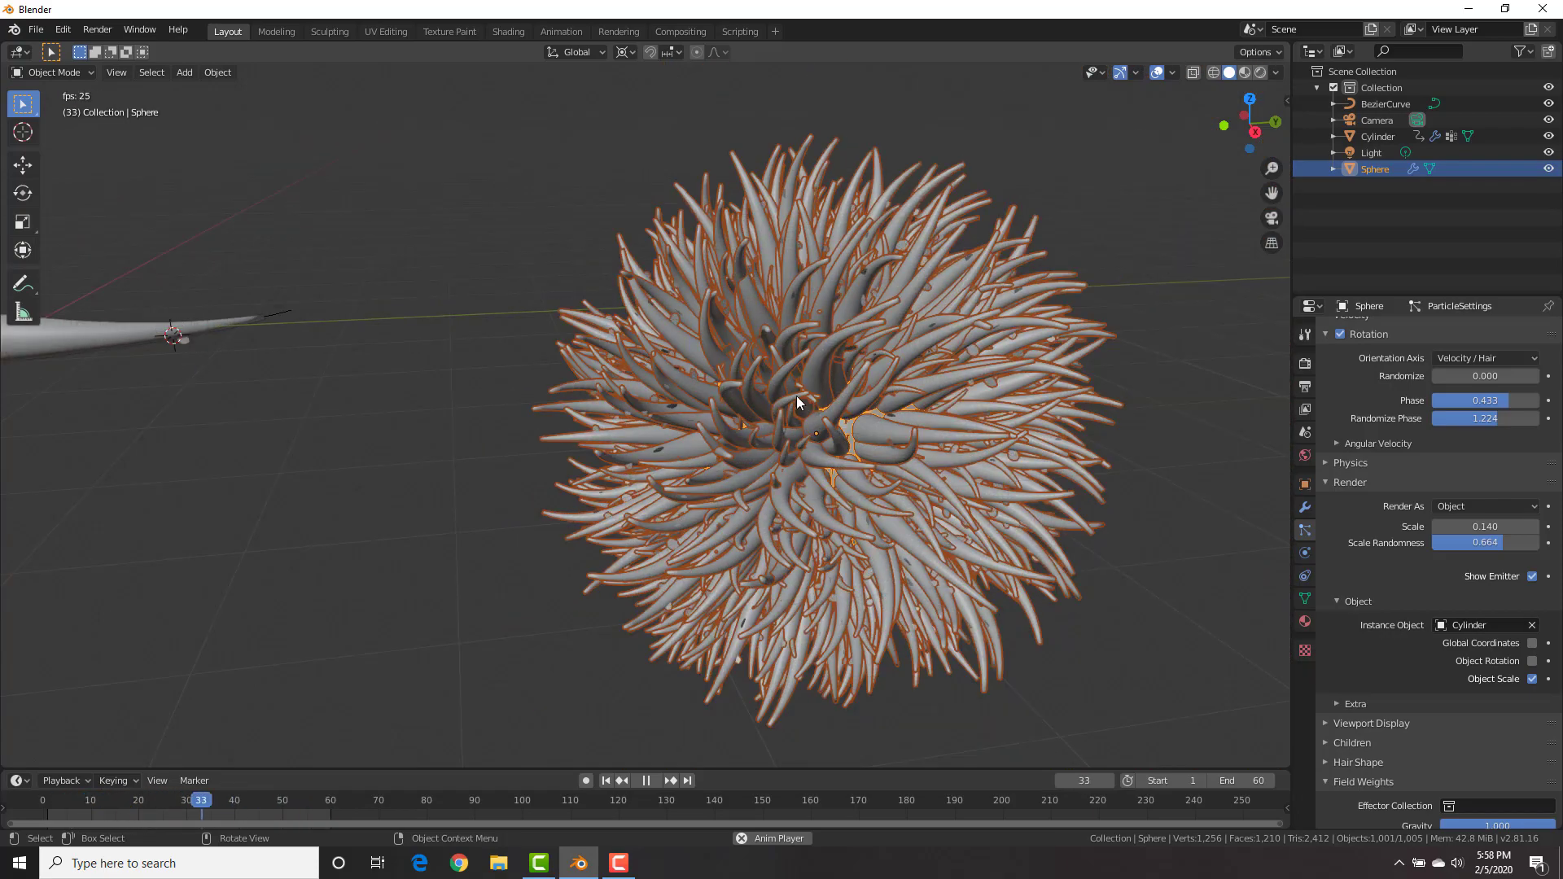
middle_click_drag(809, 407, 791, 371)
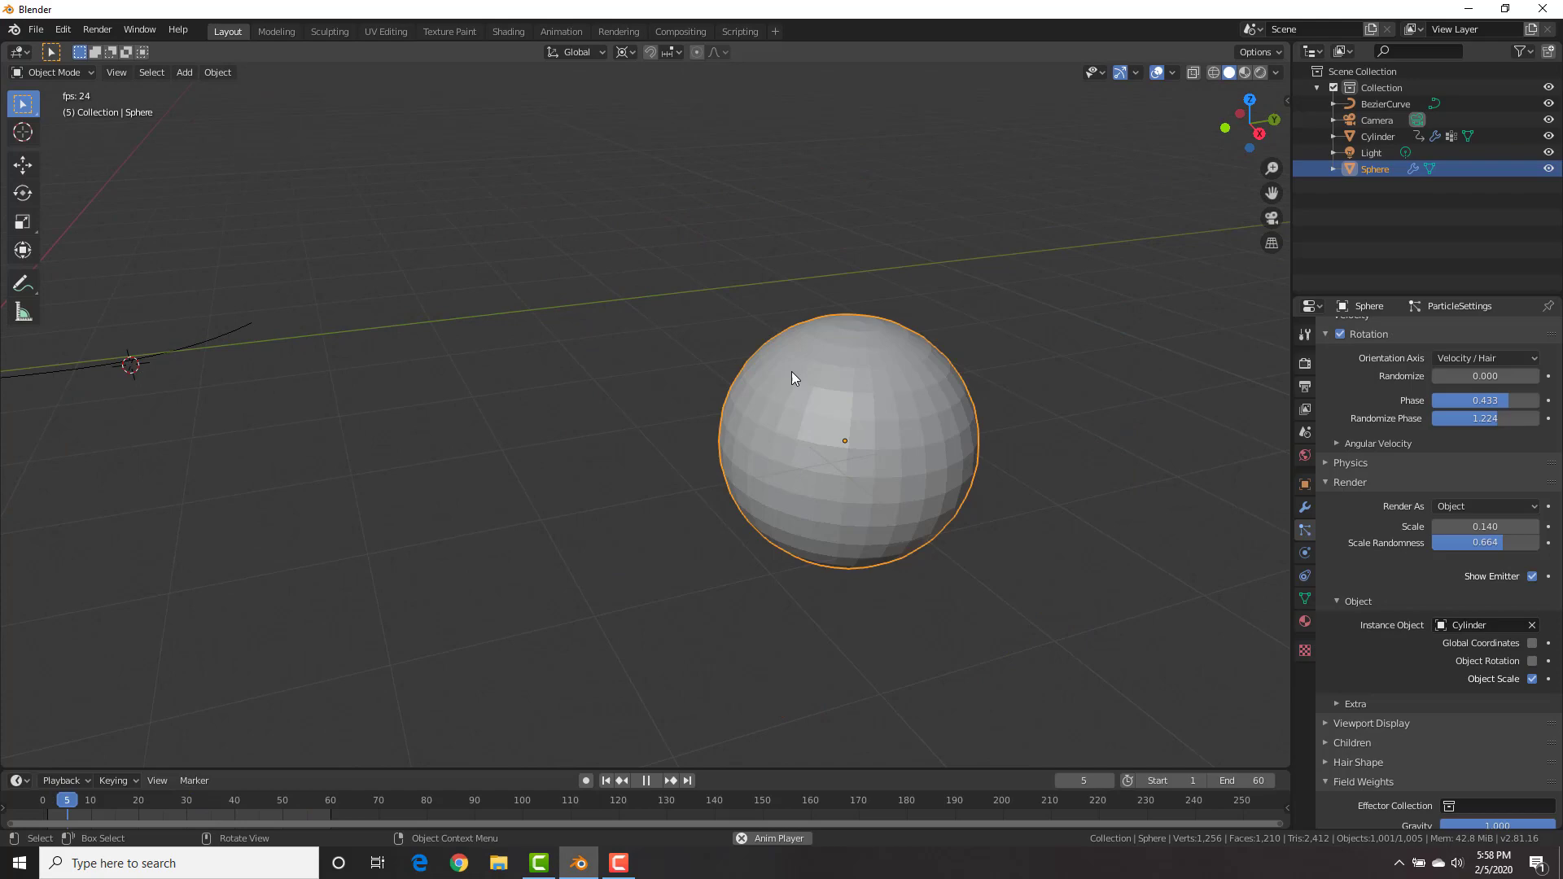
left_click(684, 286)
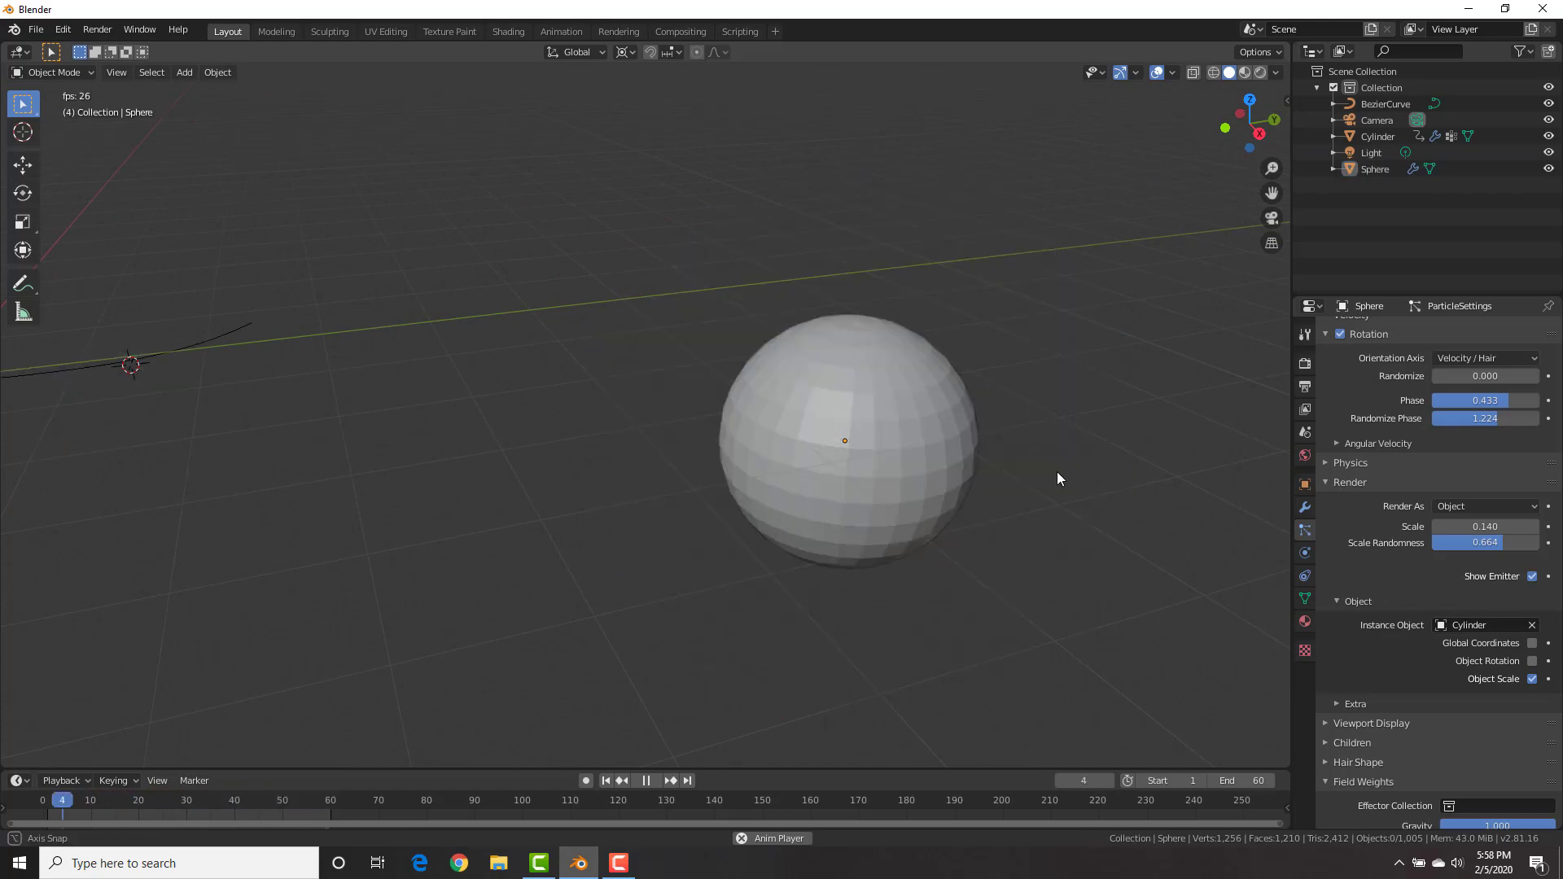
middle_click_drag(1057, 471, 674, 461)
middle_click_drag(534, 497, 656, 444)
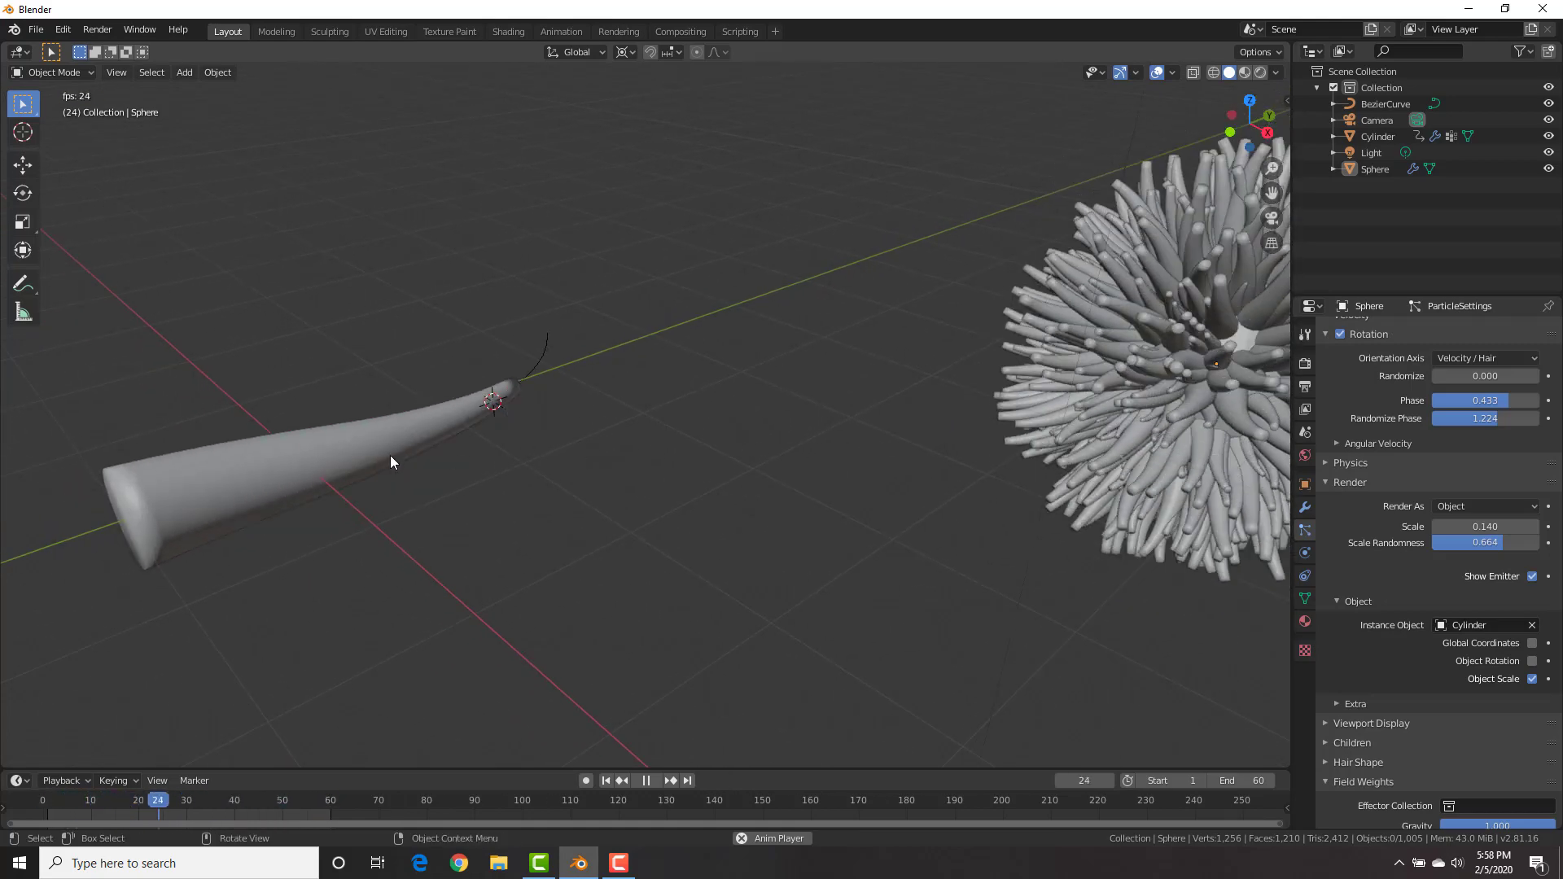
Stop playback and select the Cylinder grass blade, centring it in view
left_click(399, 438)
key("Tab")
key("Tab")
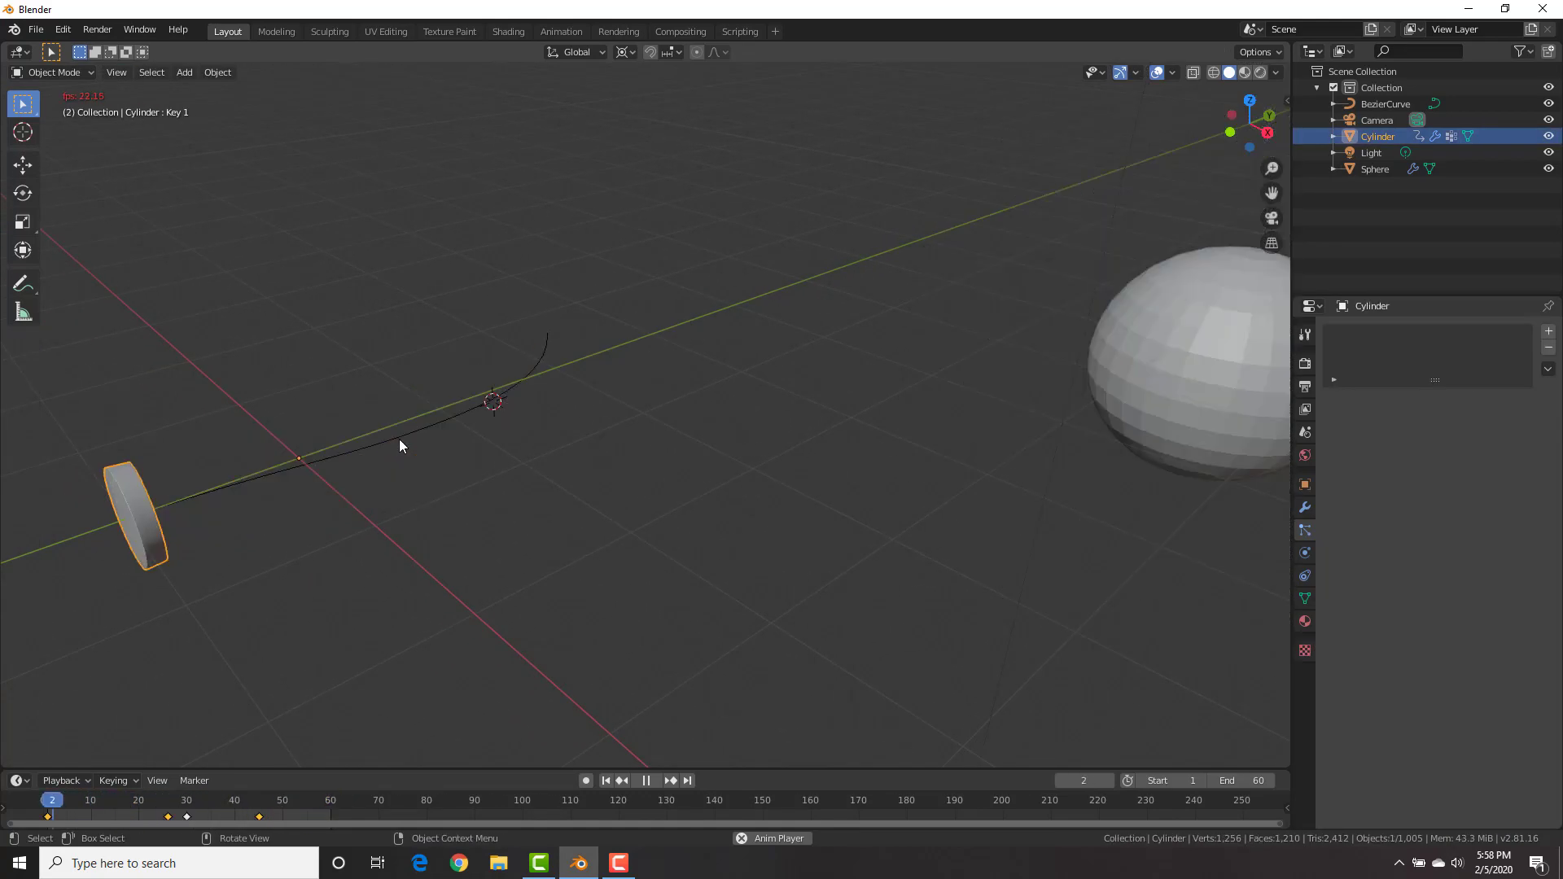
key("space")
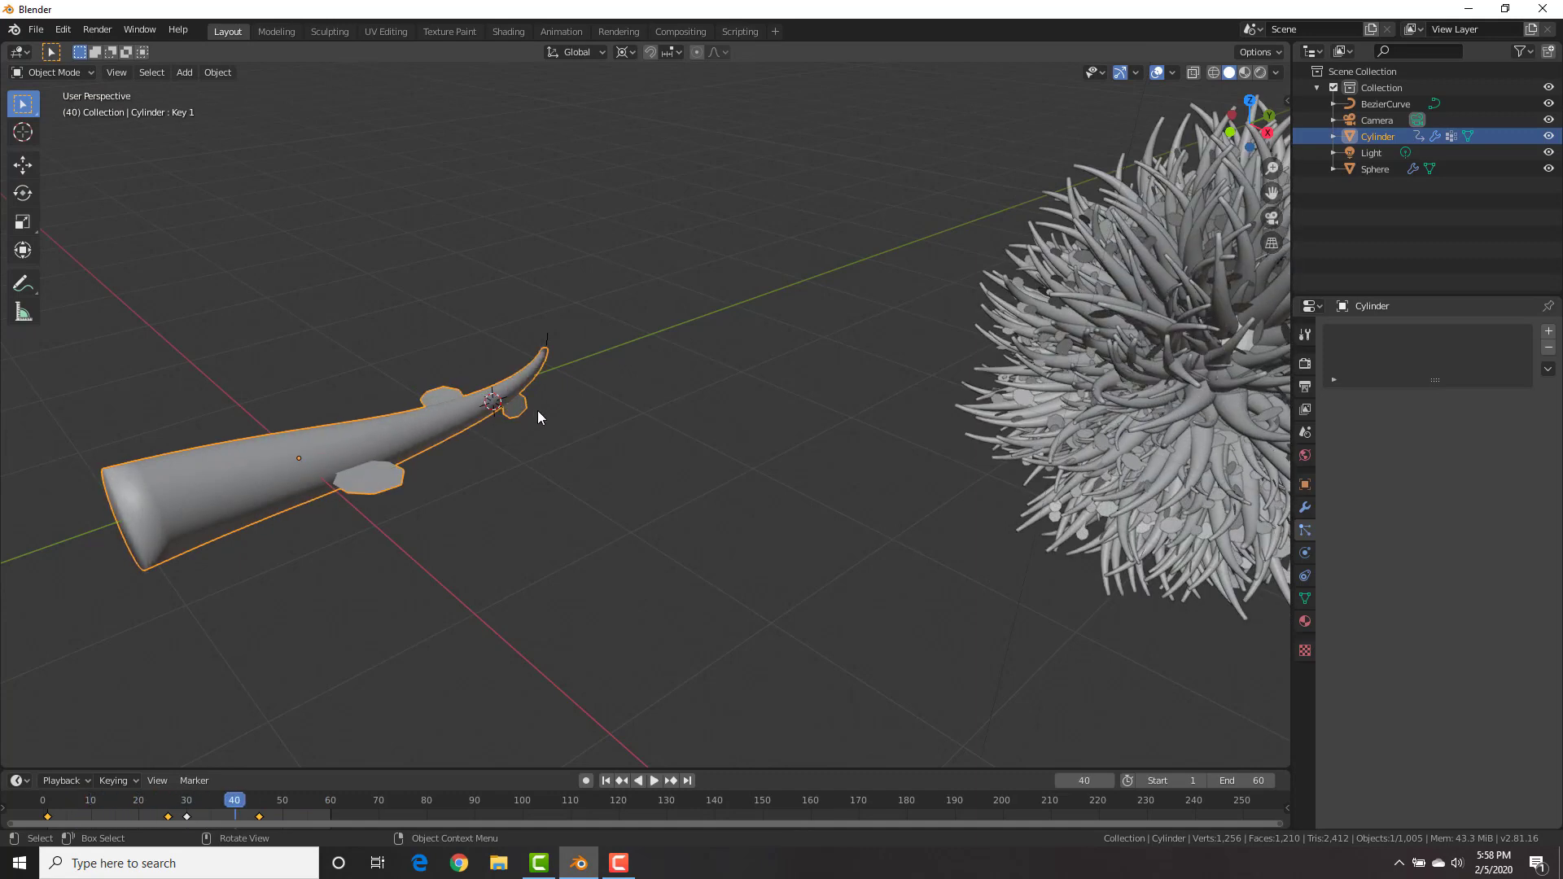
middle_click_drag(537, 410, 770, 418, "shift")
scroll(769, 420, "up", 3)
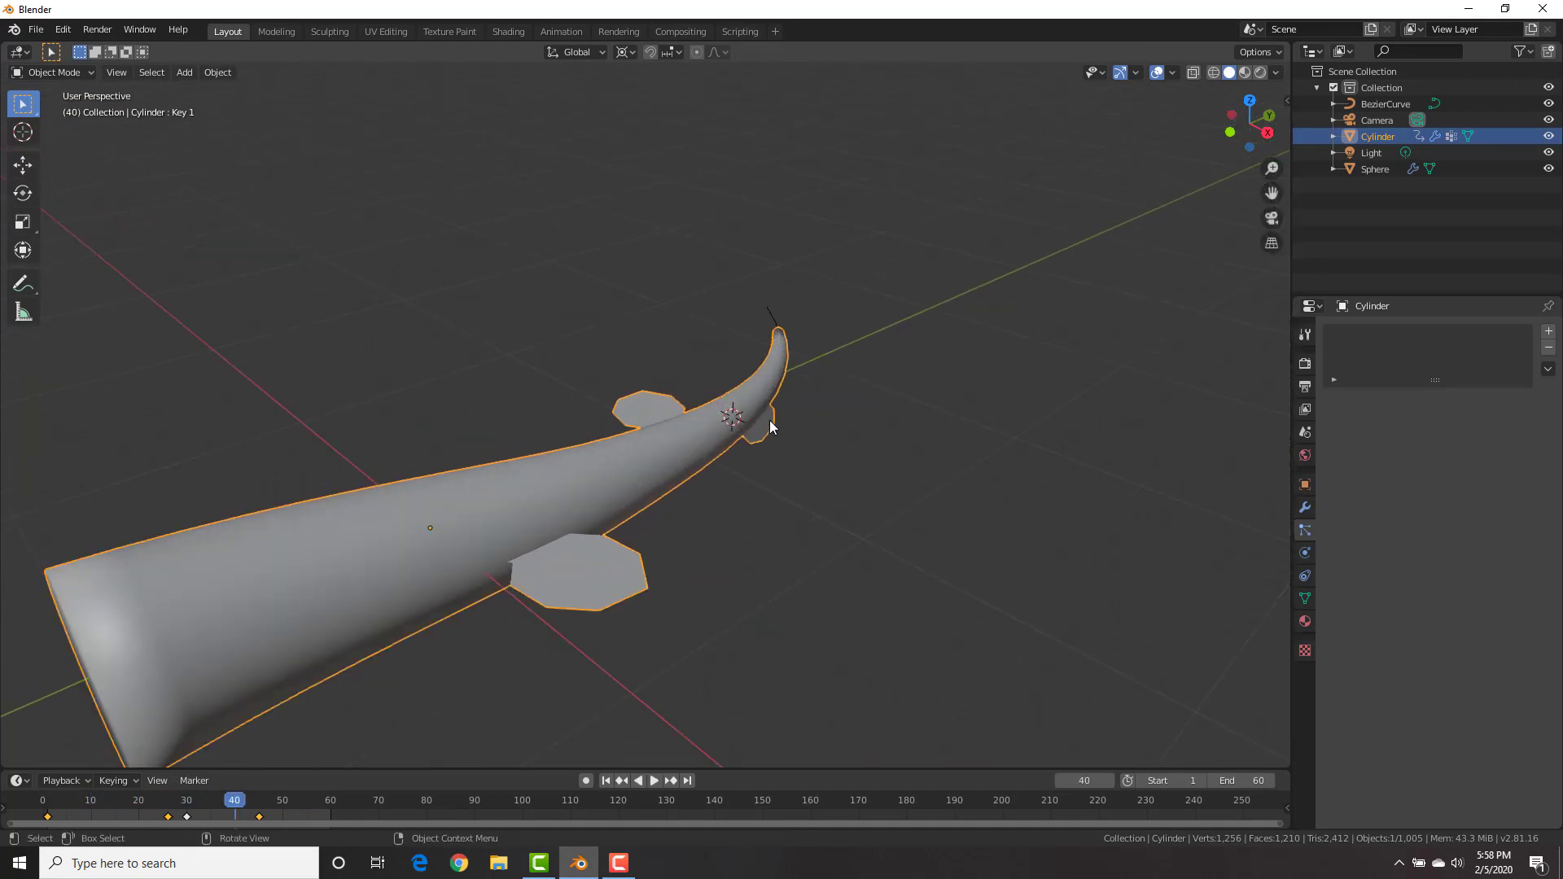
Give the blade new Material.001 with a dark green base colour, shown in Material Preview
left_click(1305, 622)
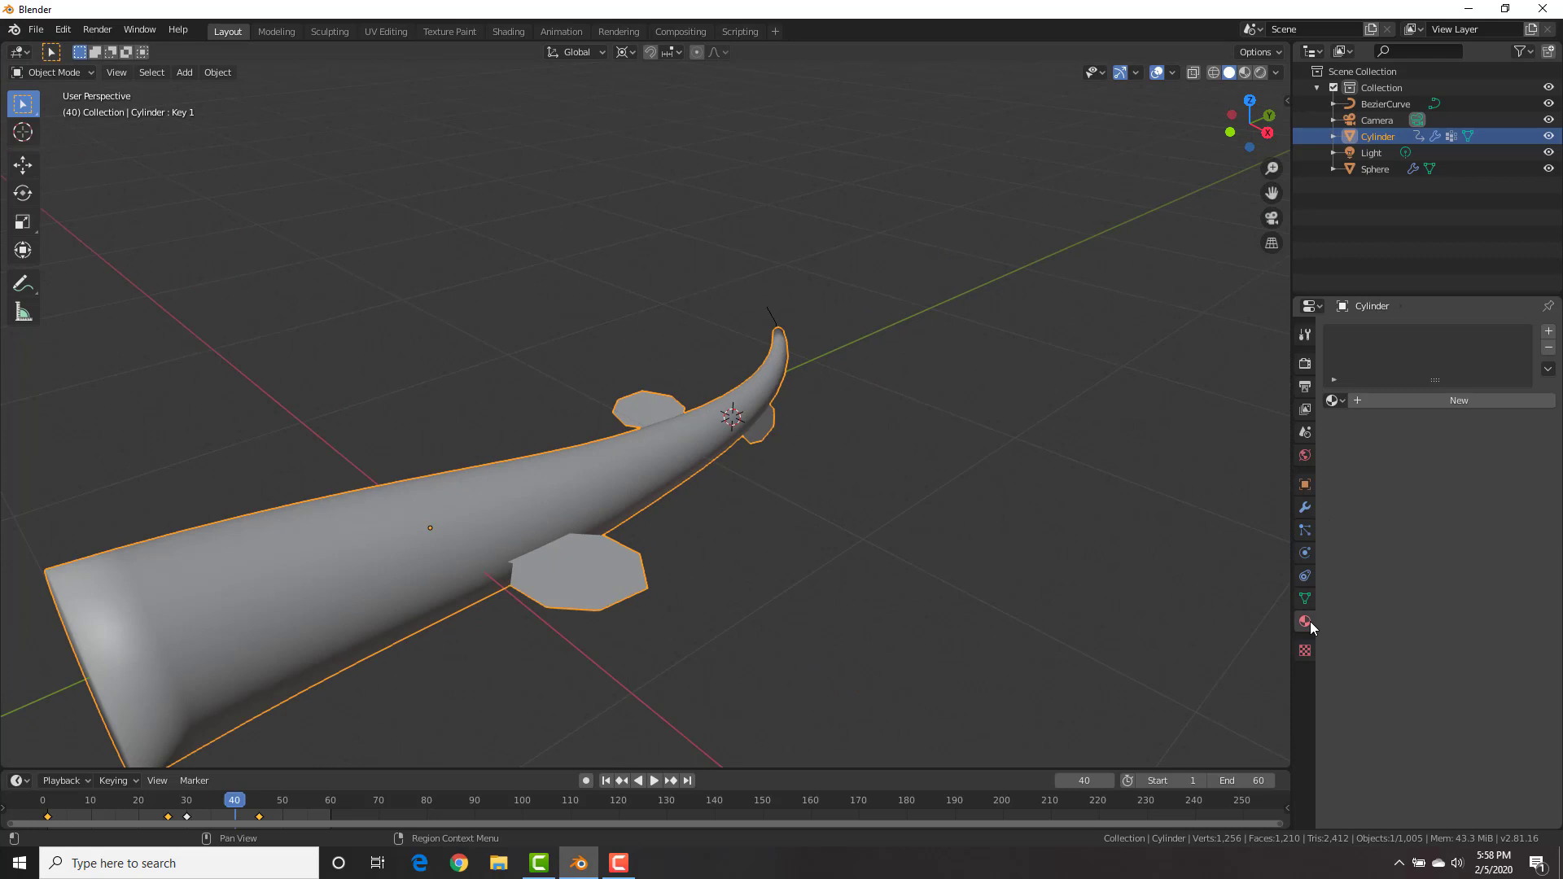
left_click(1462, 403)
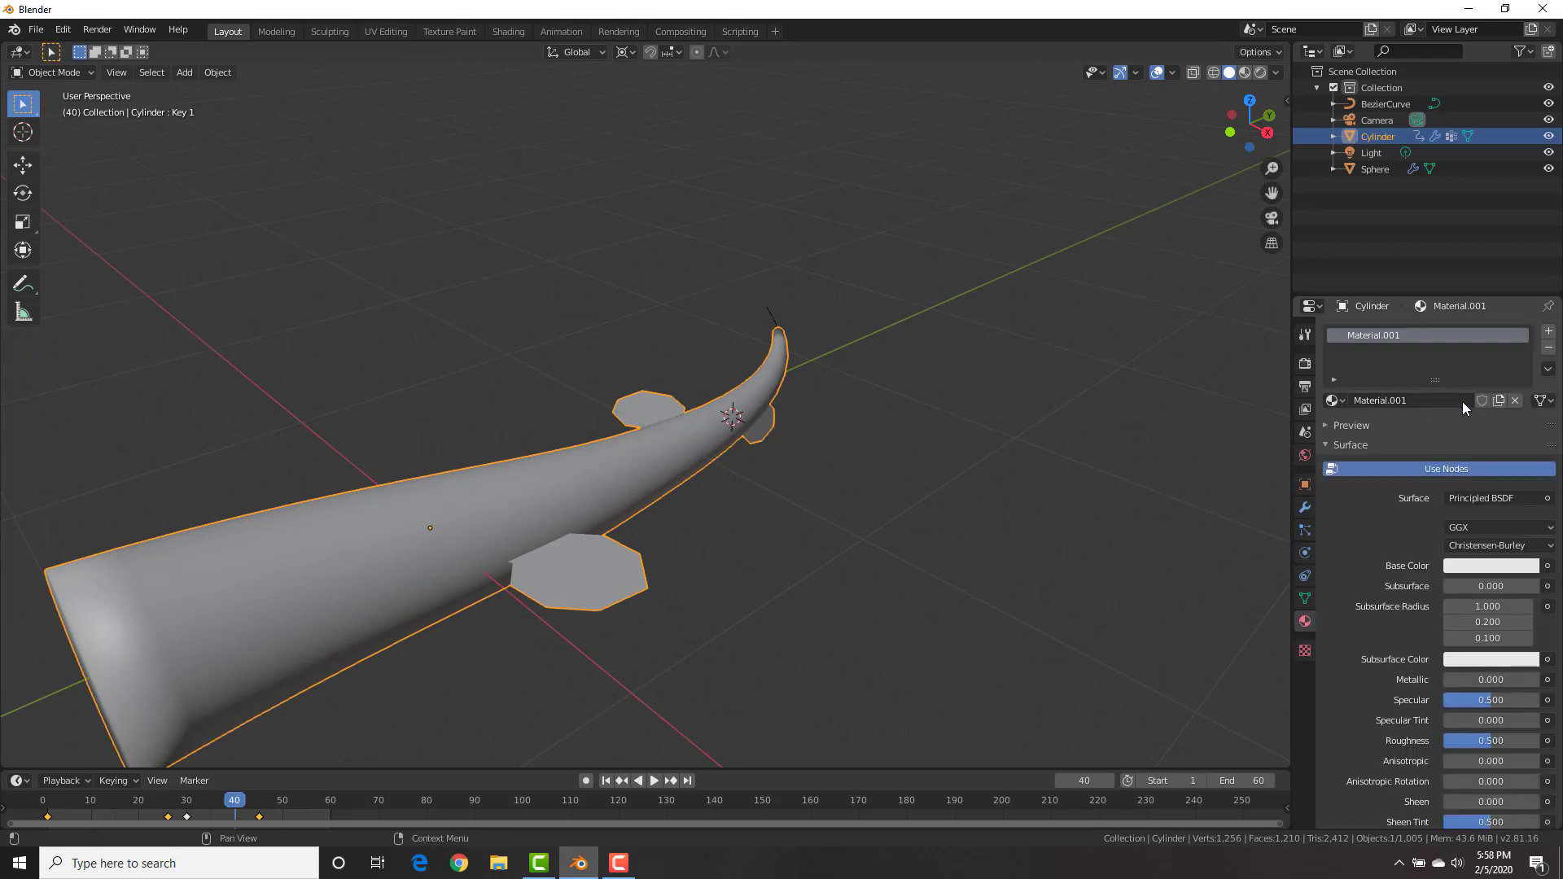
left_click(1473, 565)
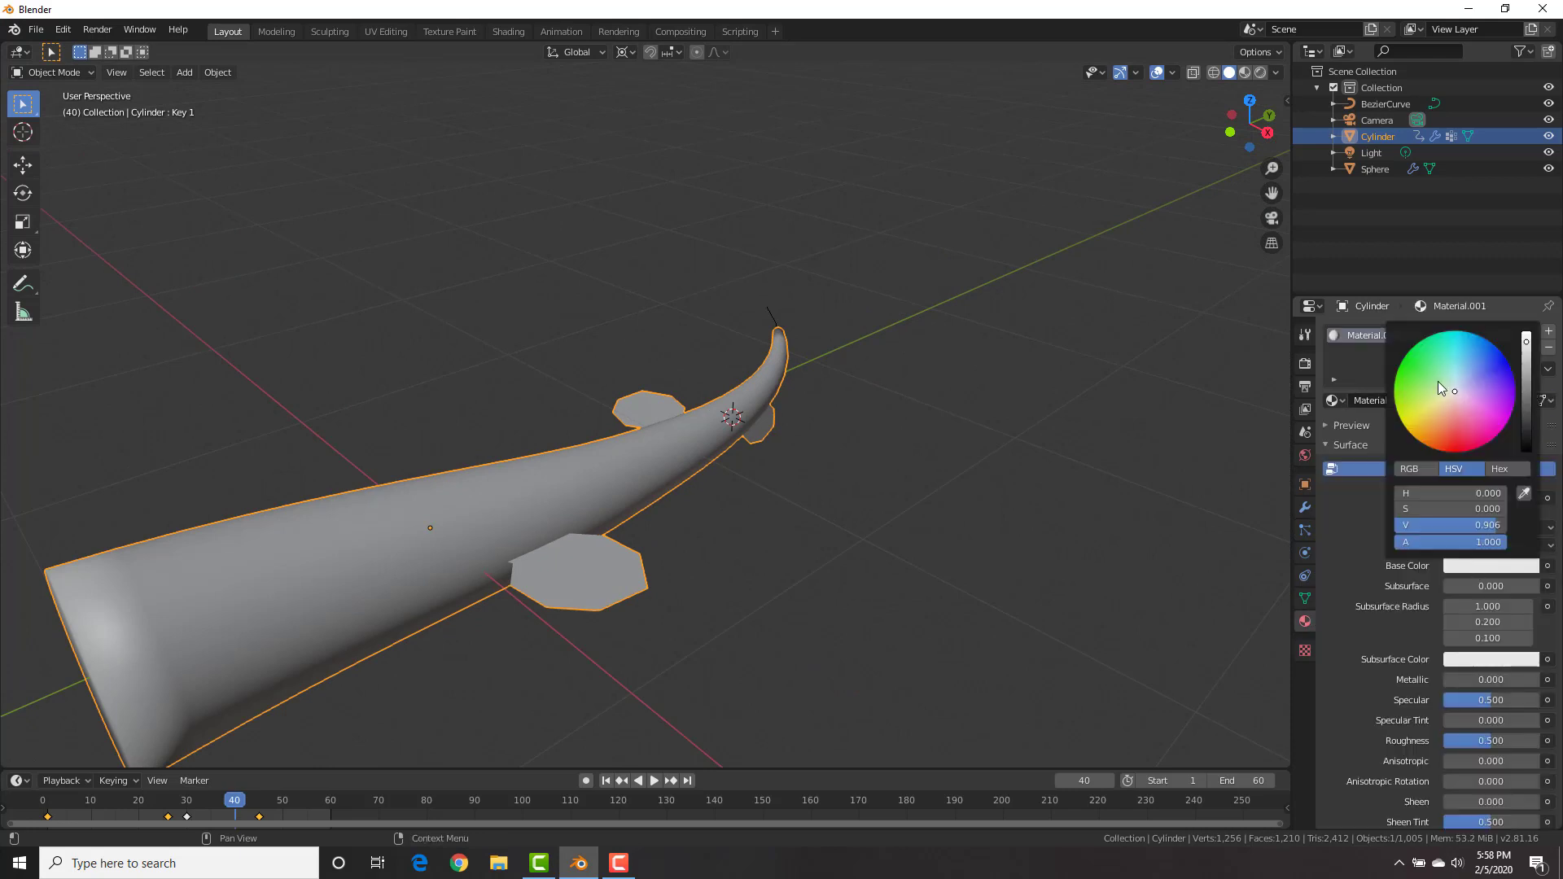
left_click_drag(1438, 381, 1394, 379)
scroll(1389, 378, "down", 5)
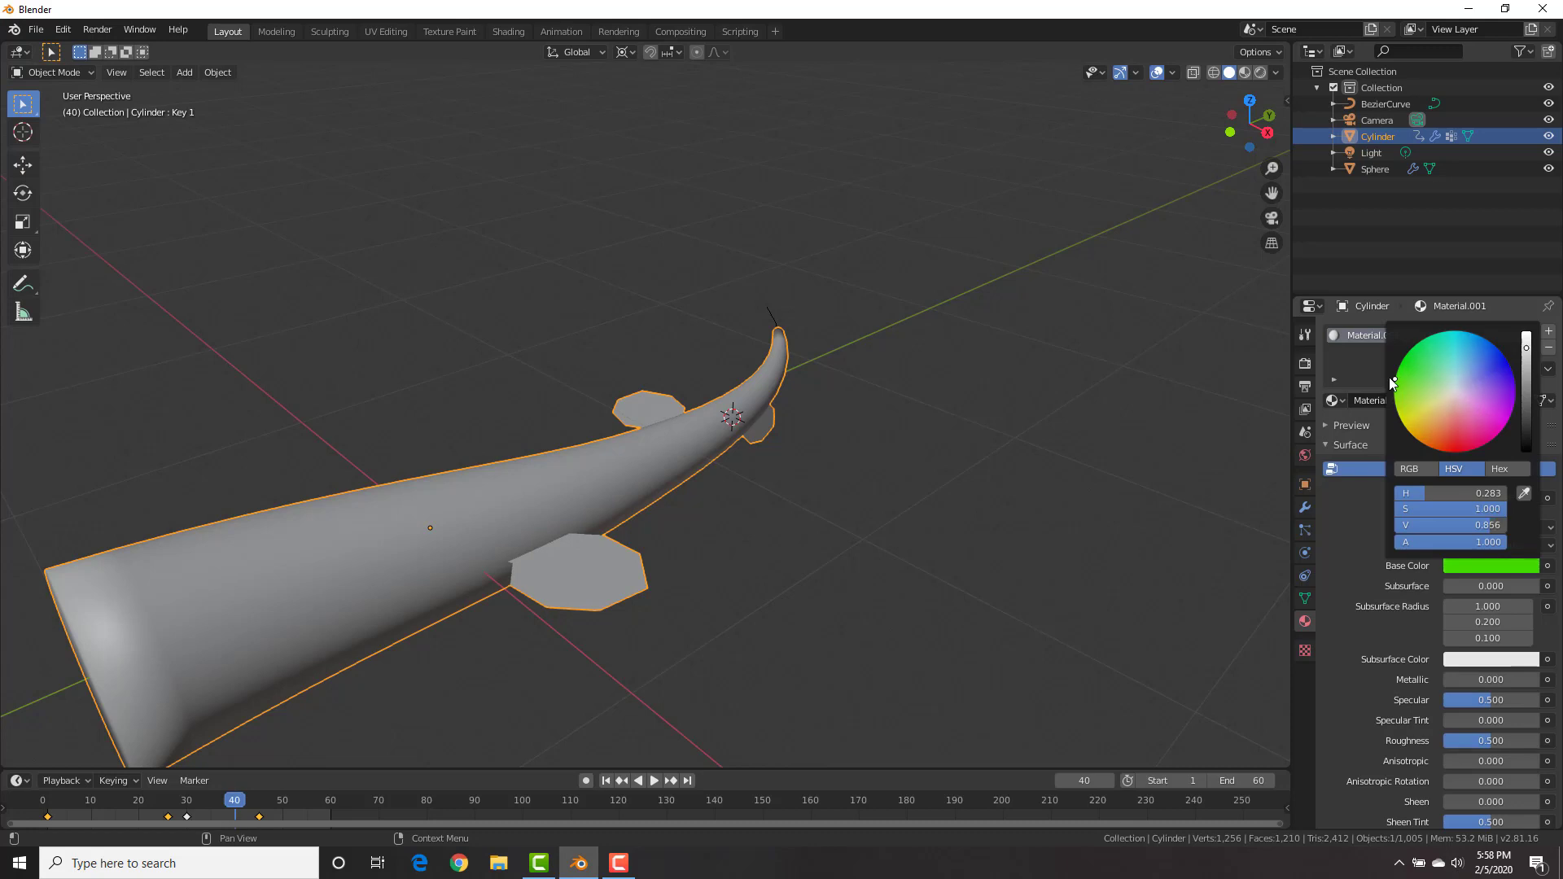
left_click(1244, 74)
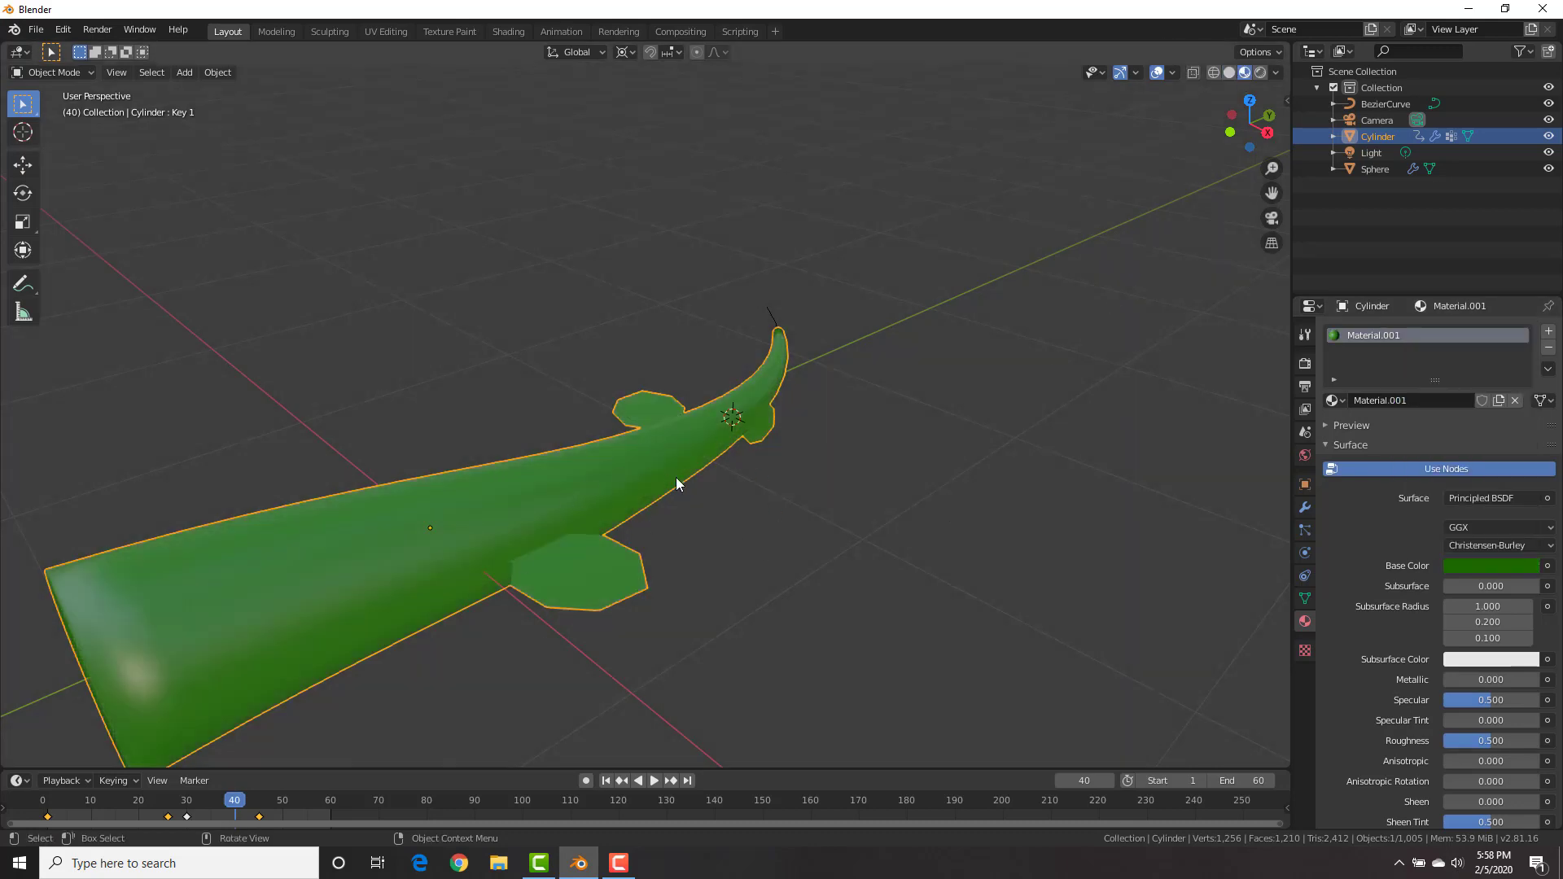
key("Tab")
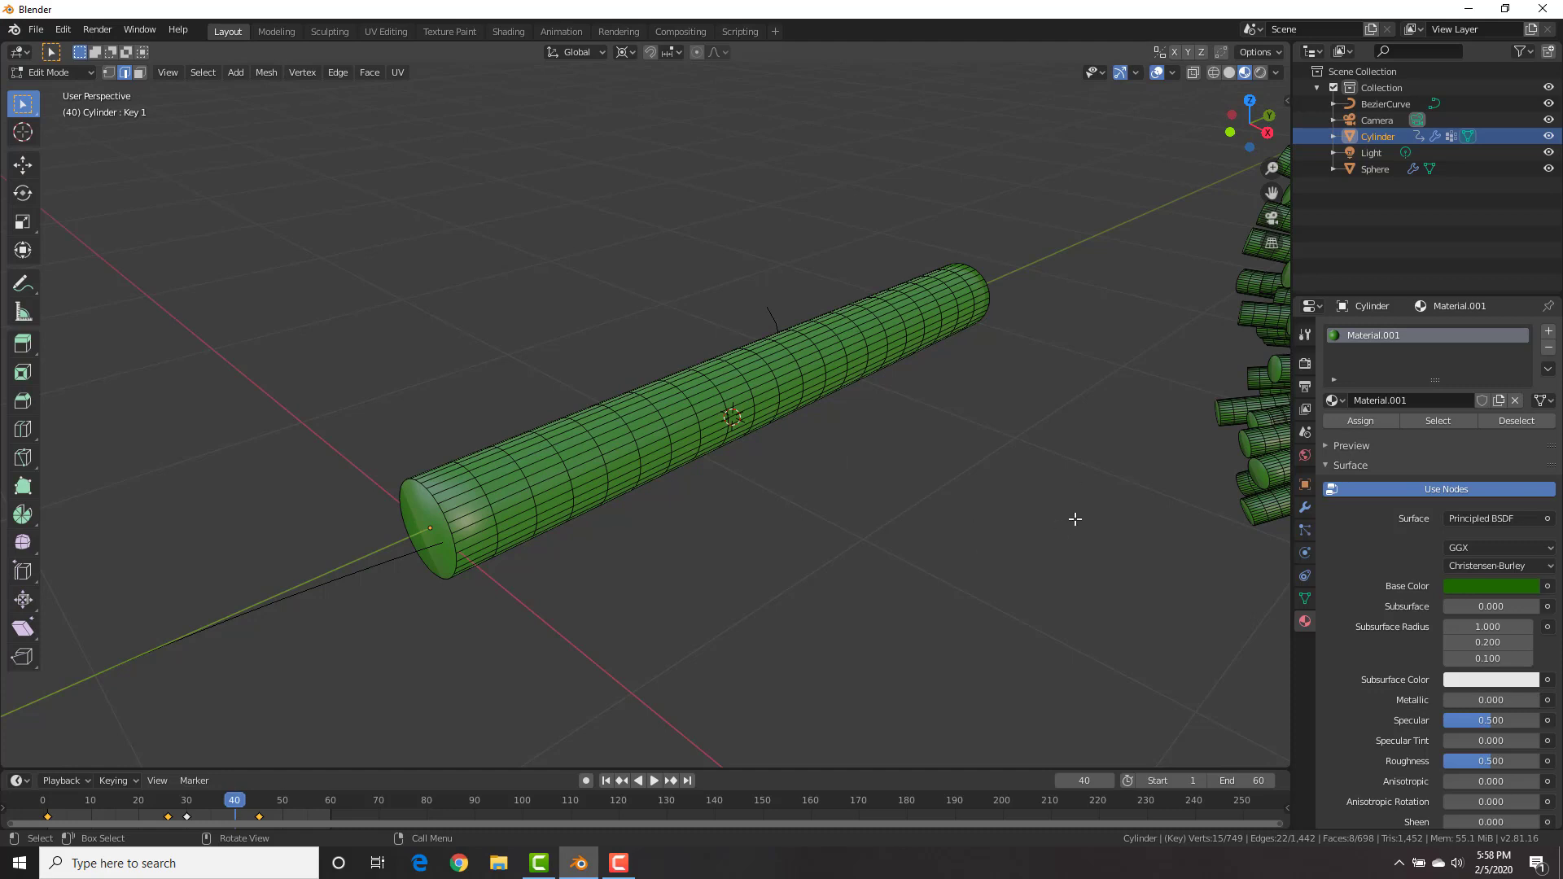
Make the Basis shape key active and select all linked leaves and fins
left_click(1307, 599)
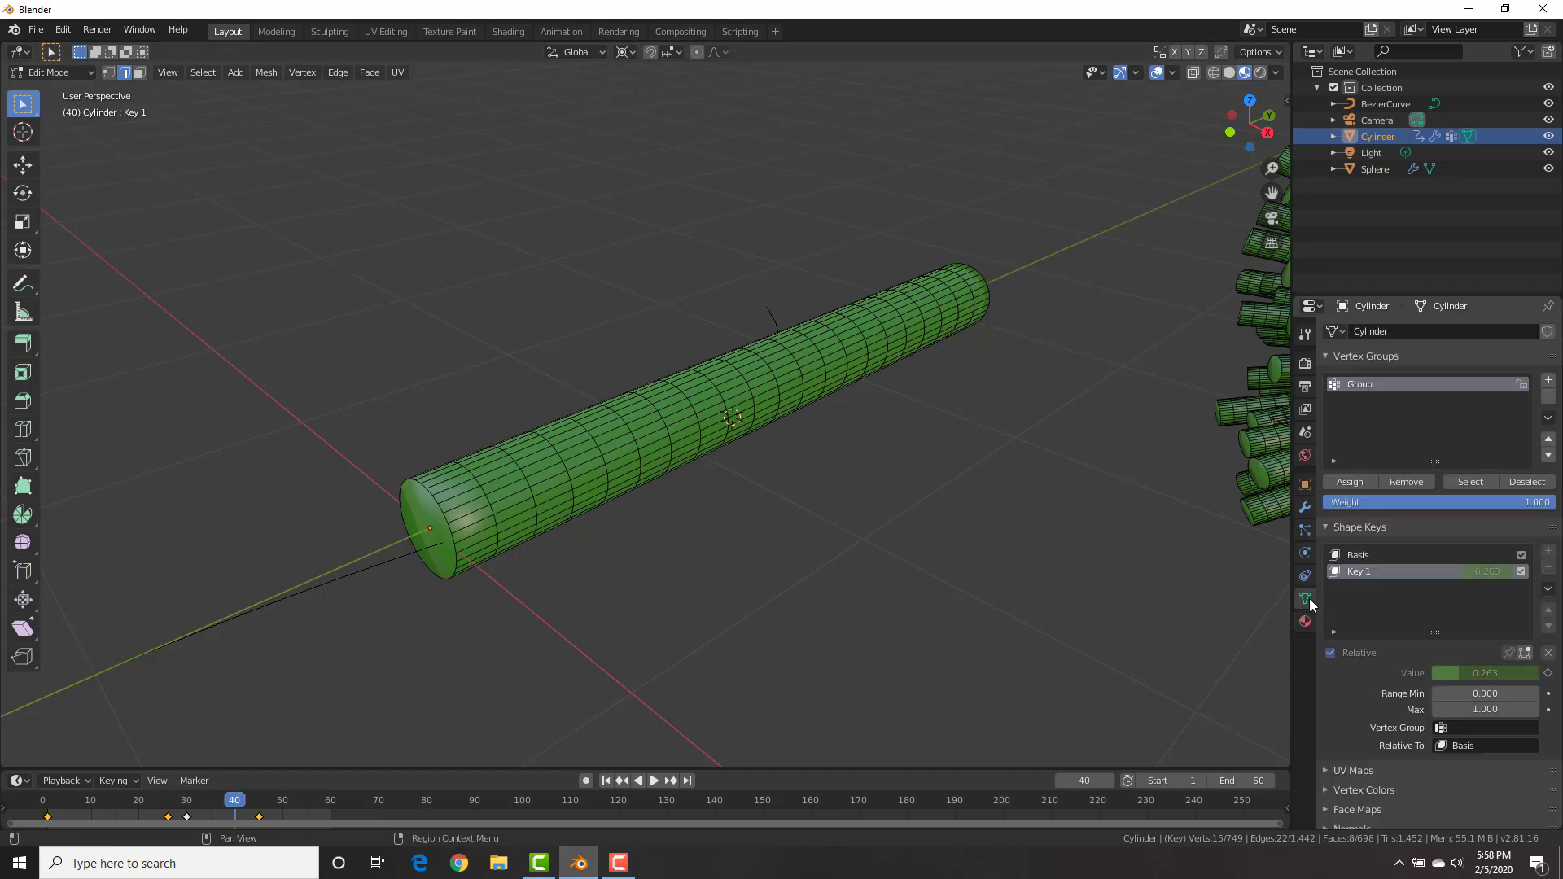
left_click(1356, 557)
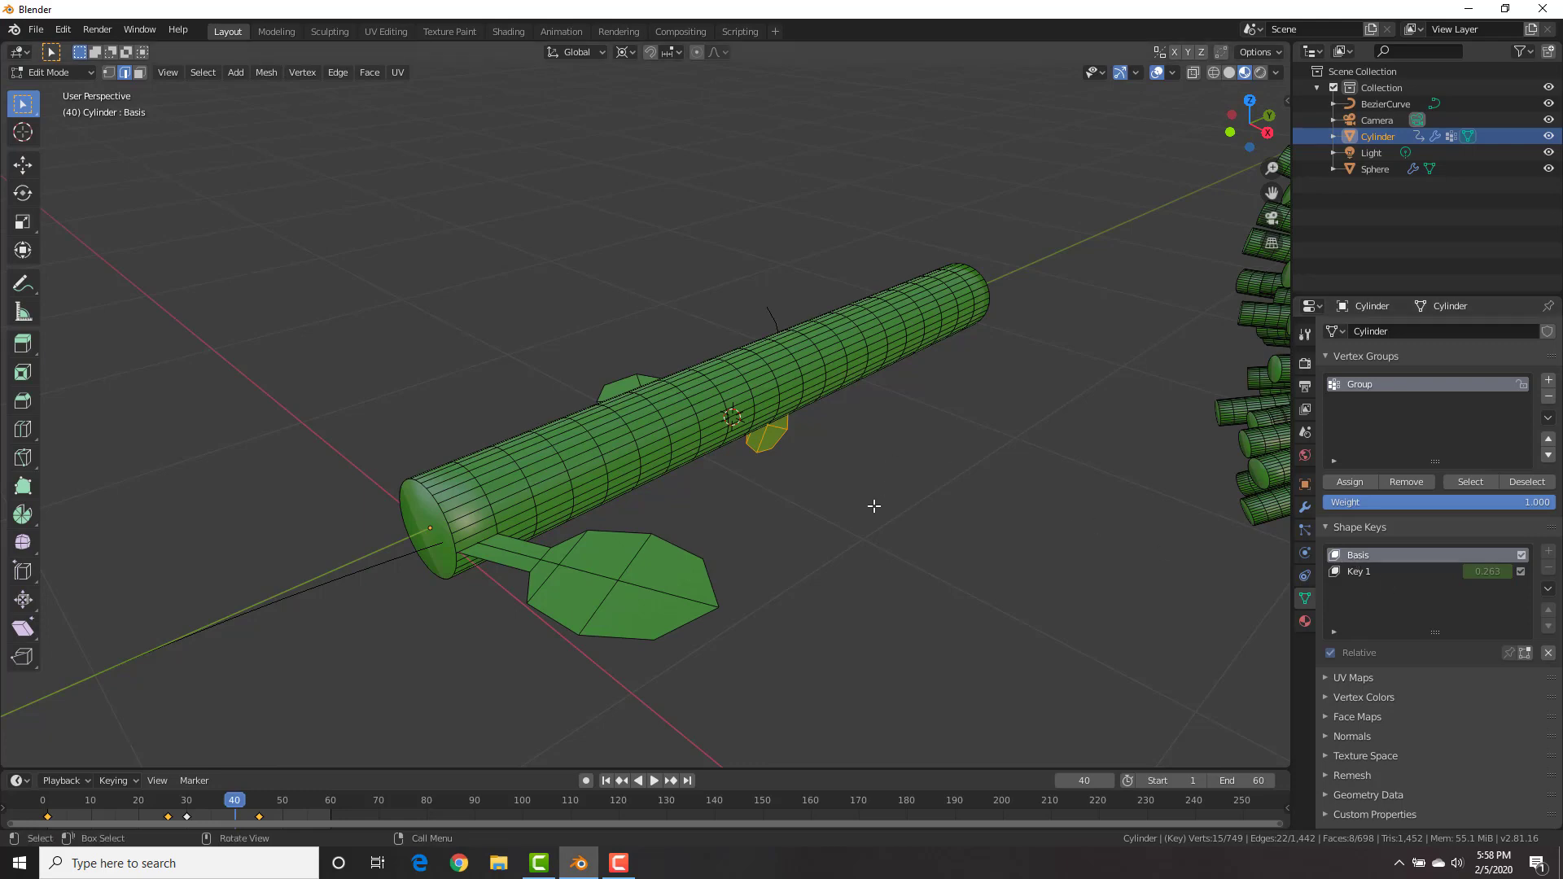
middle_click_drag(751, 433, 613, 567)
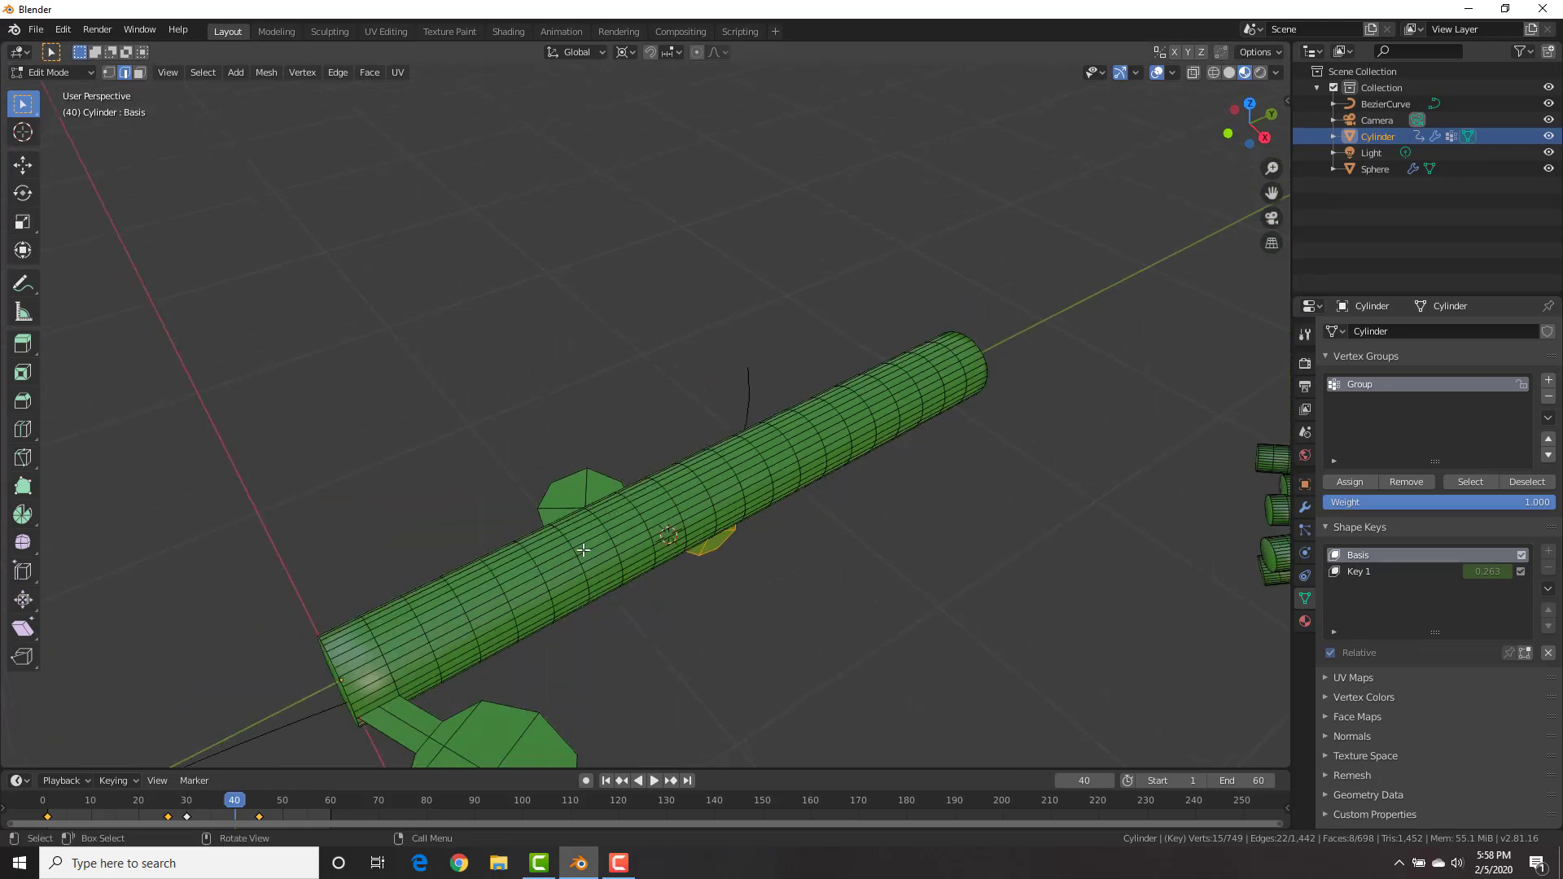
scroll(583, 550, "down", 2)
left_click(601, 466)
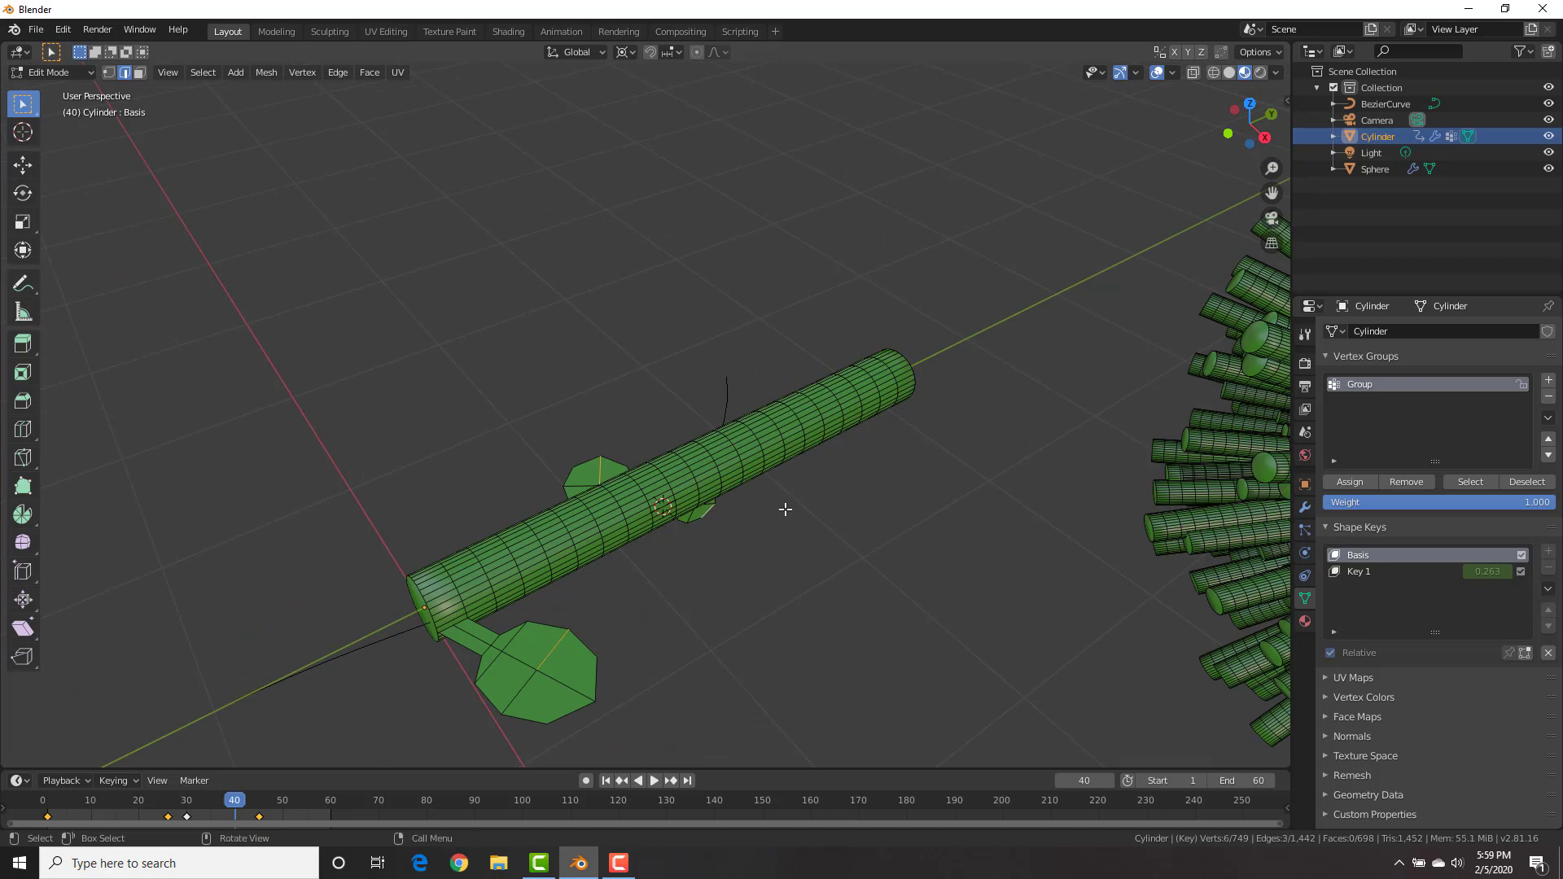
key("ctrl")
key("ctrl+l")
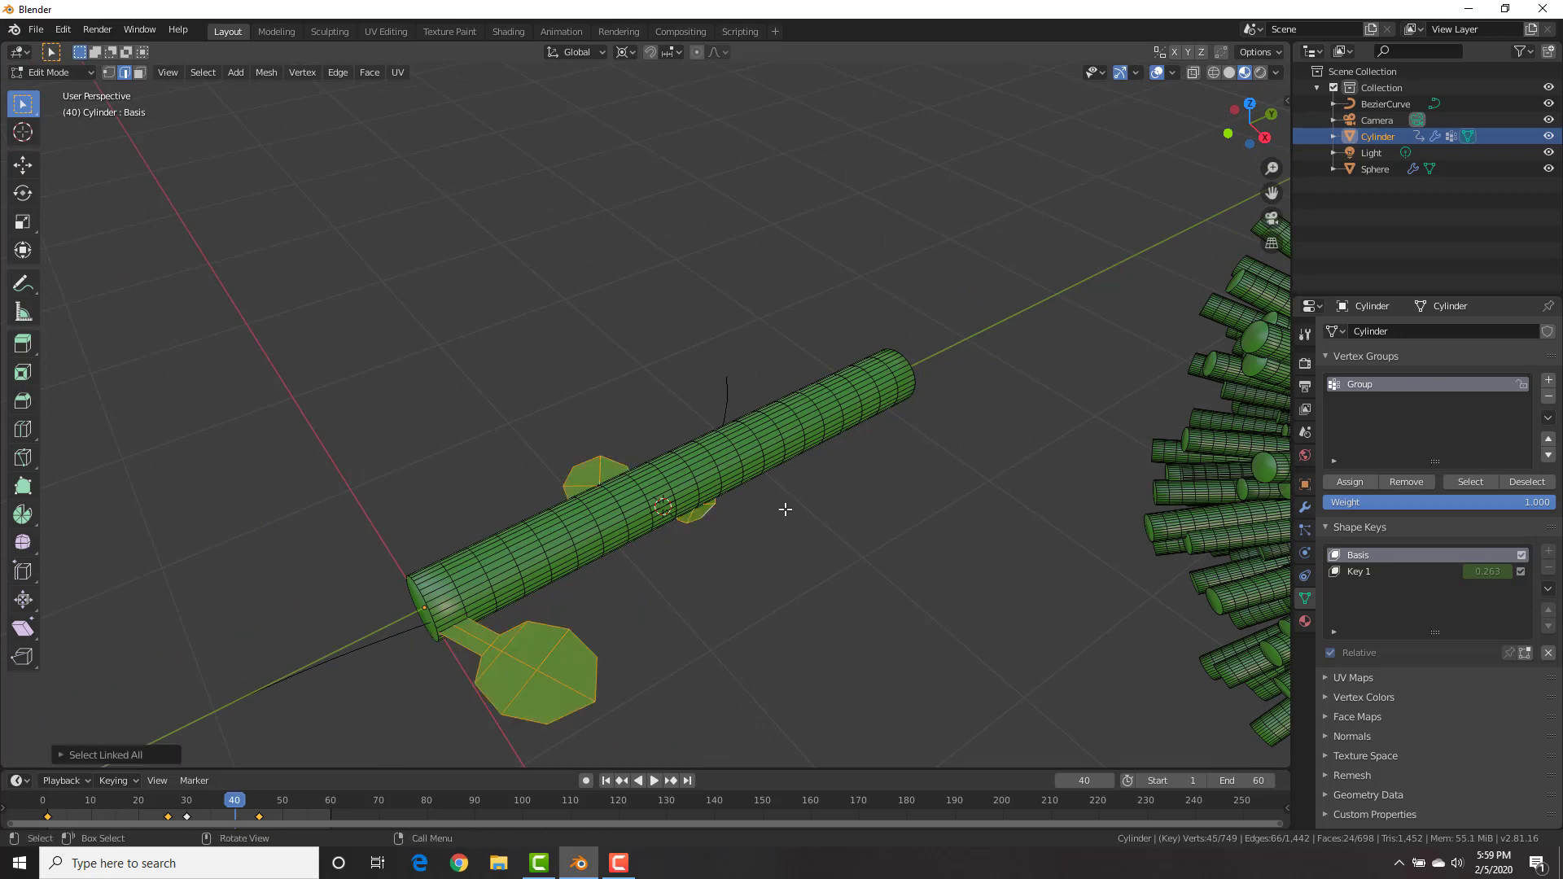
Assign a second material, Material.002, with a red base colour to the selected leaves
left_click(1305, 622)
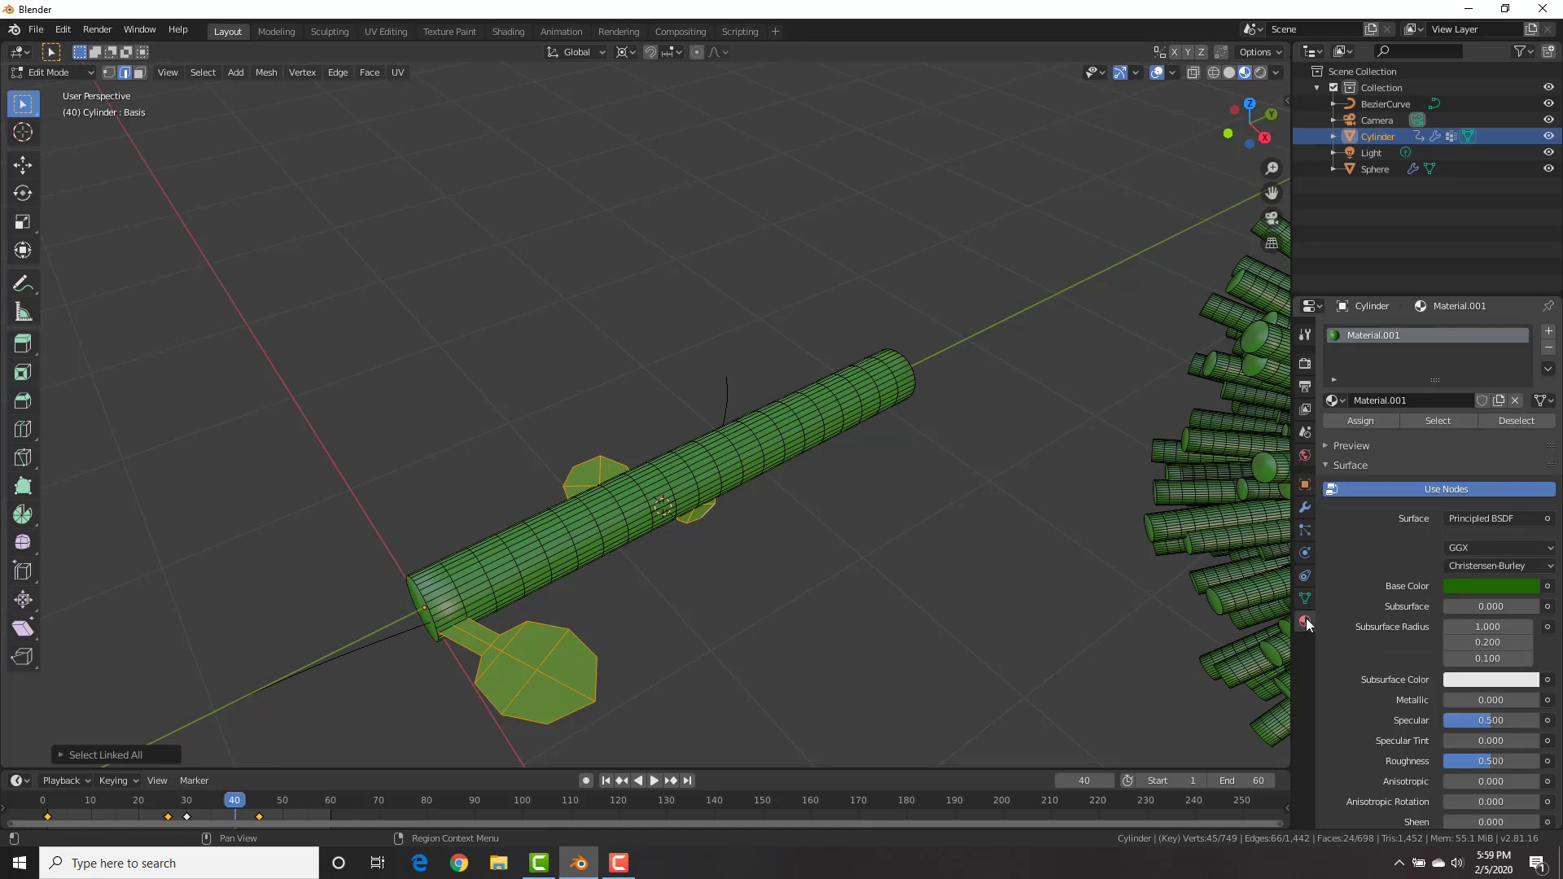
left_click(1548, 333)
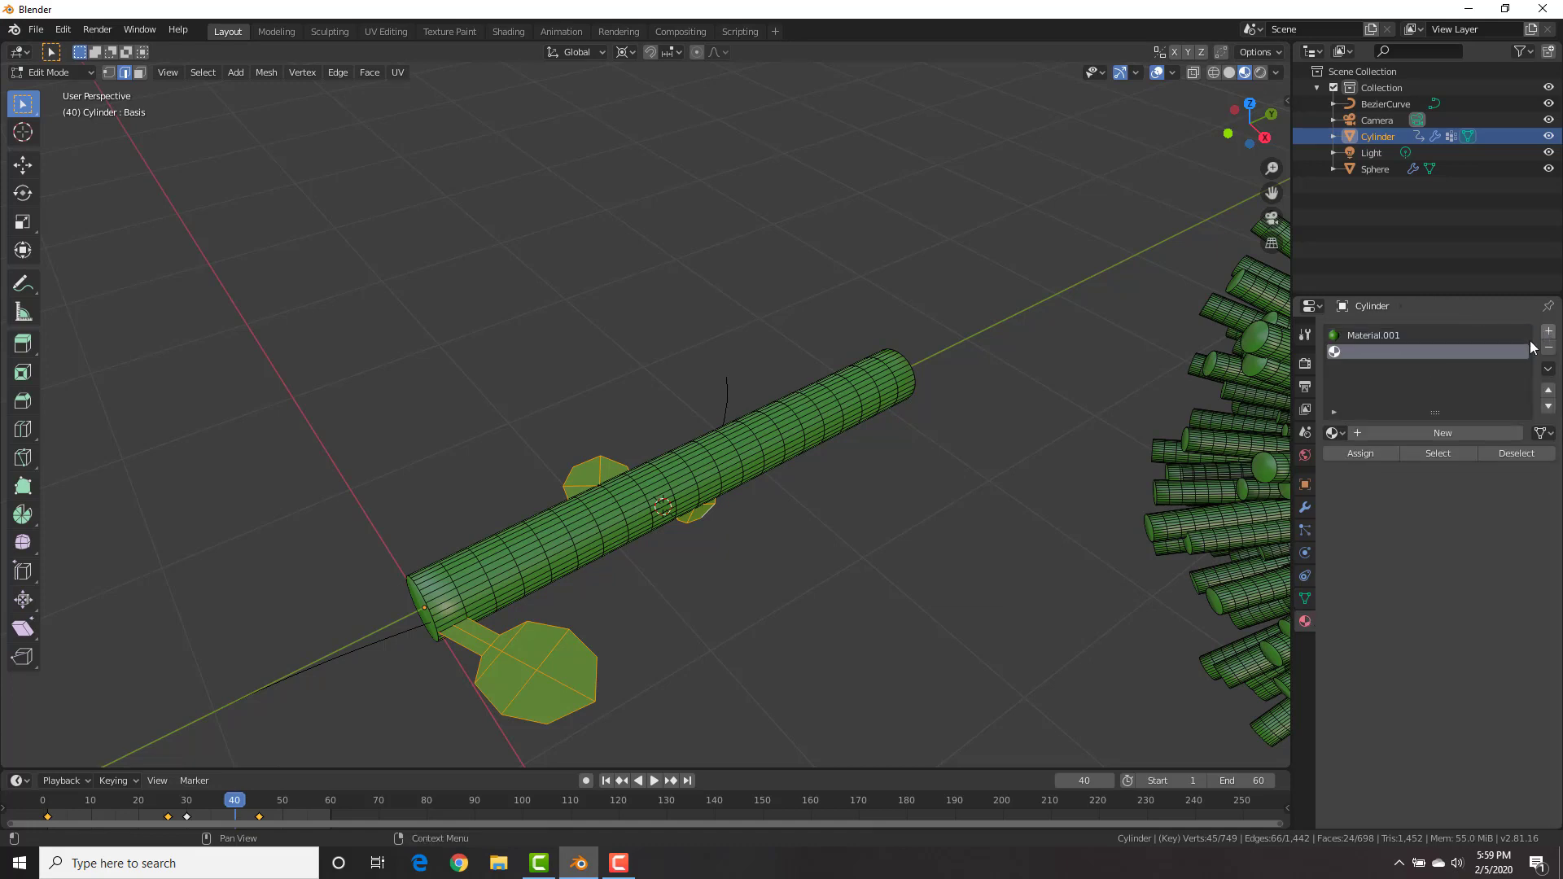
left_click(1428, 433)
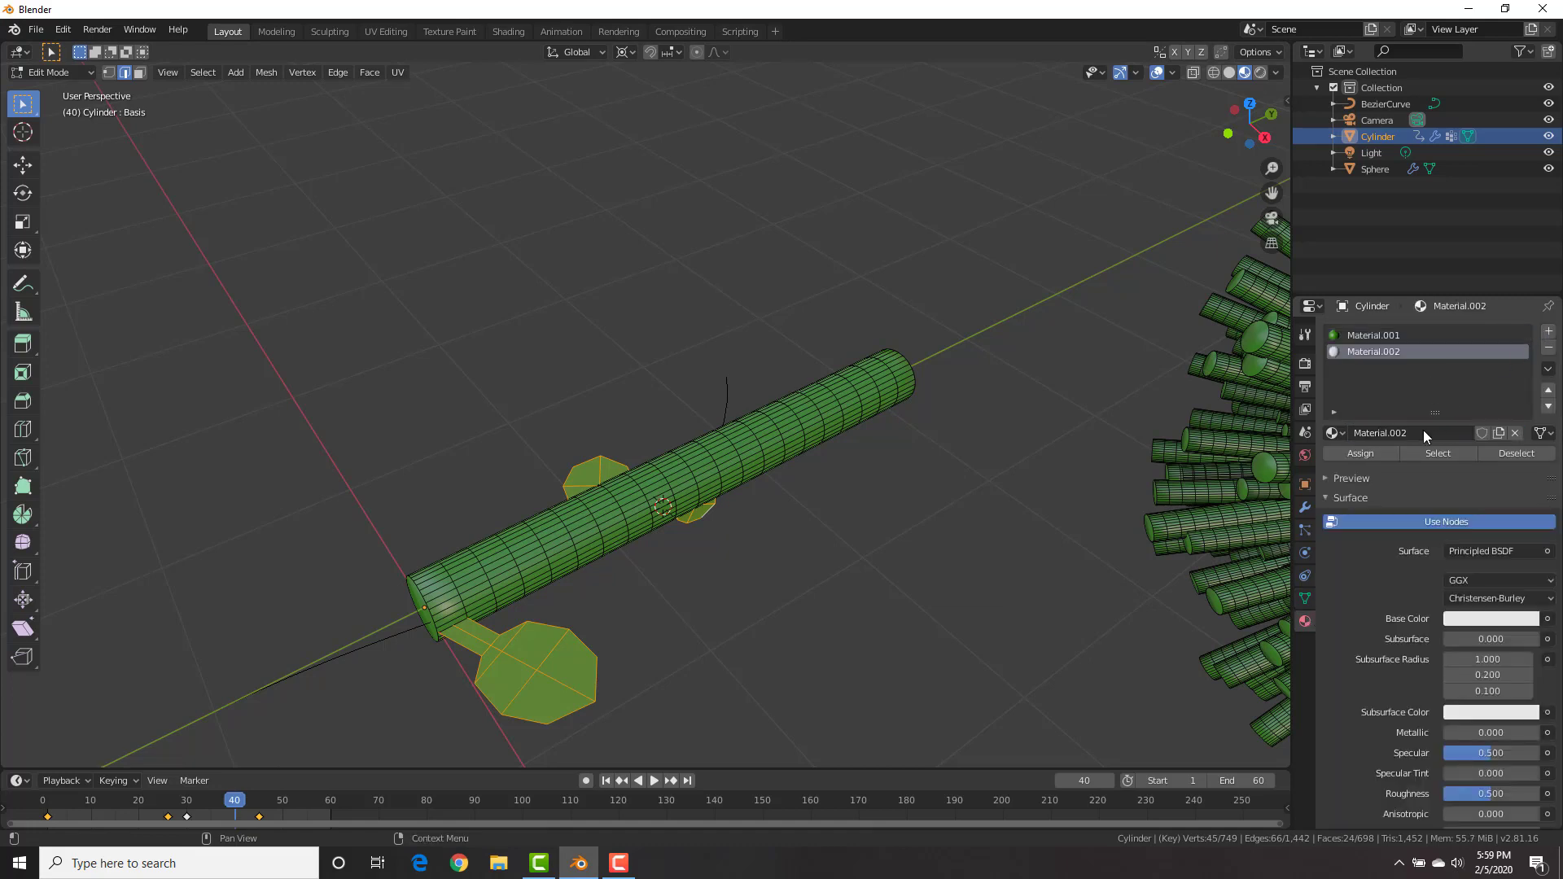
left_click(1374, 453)
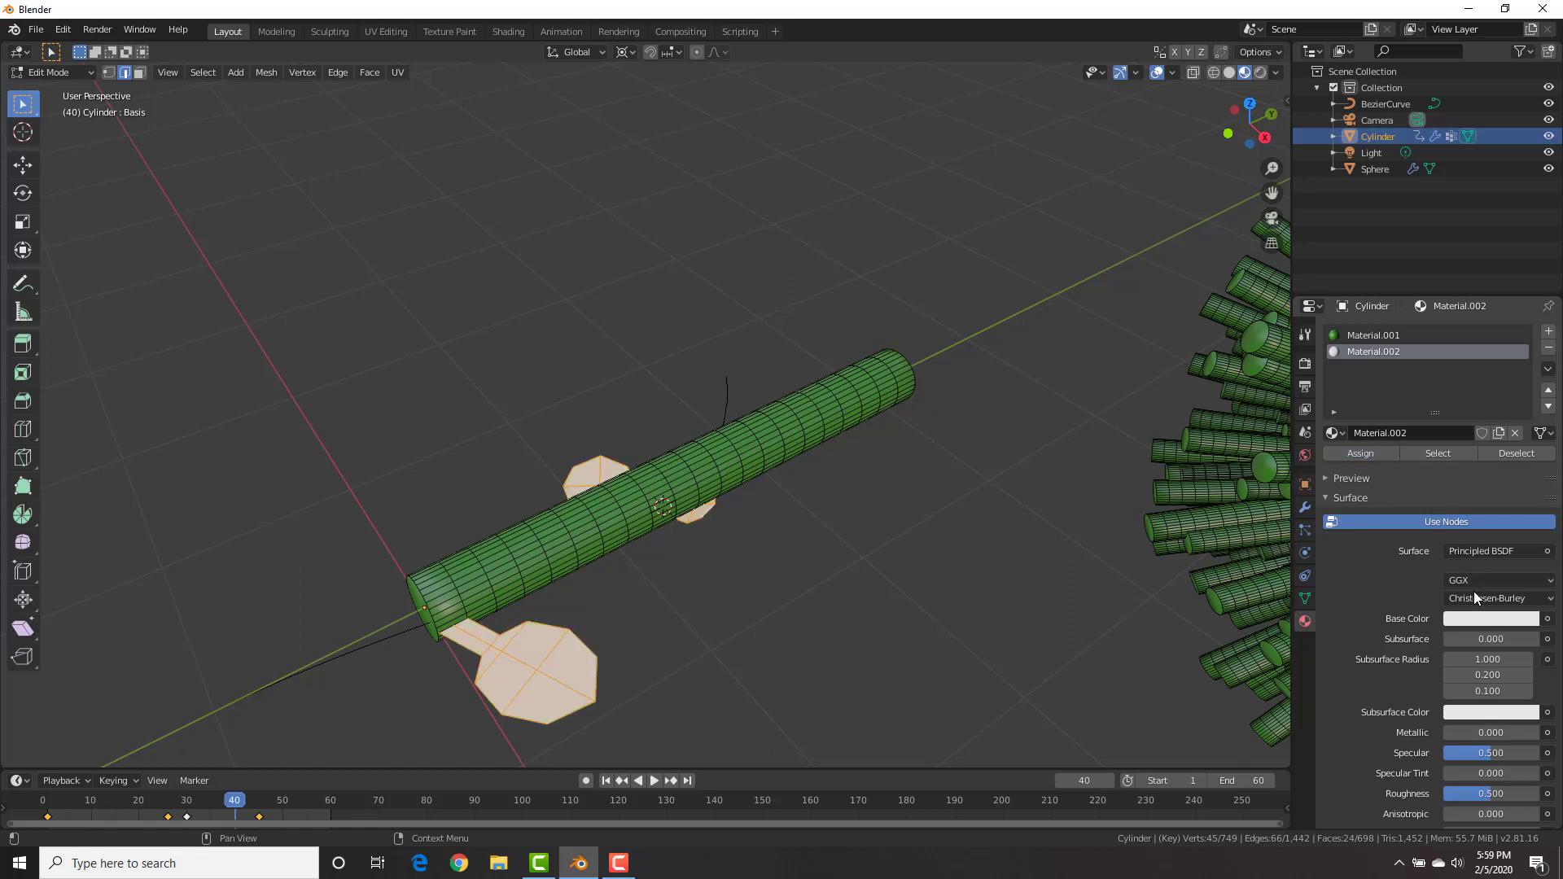
left_click(1467, 617)
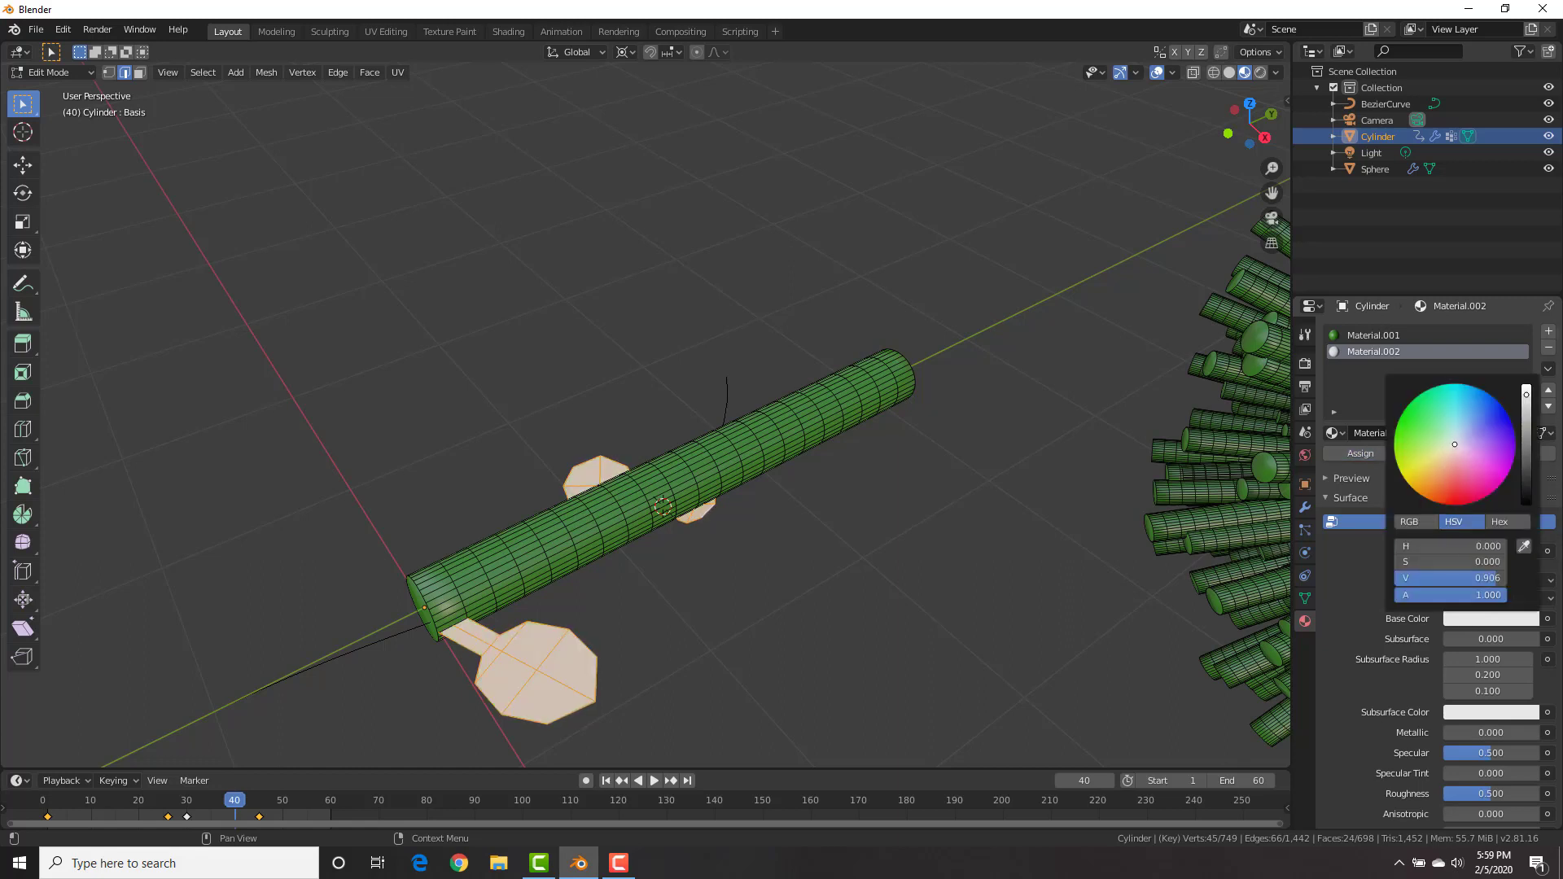
left_click(1451, 505)
middle_click_drag(761, 325, 909, 326)
Back in Object Mode, change Material.002's base colour to bright green
key("Tab")
scroll(827, 296, "down", 4)
scroll(908, 325, "up", 4)
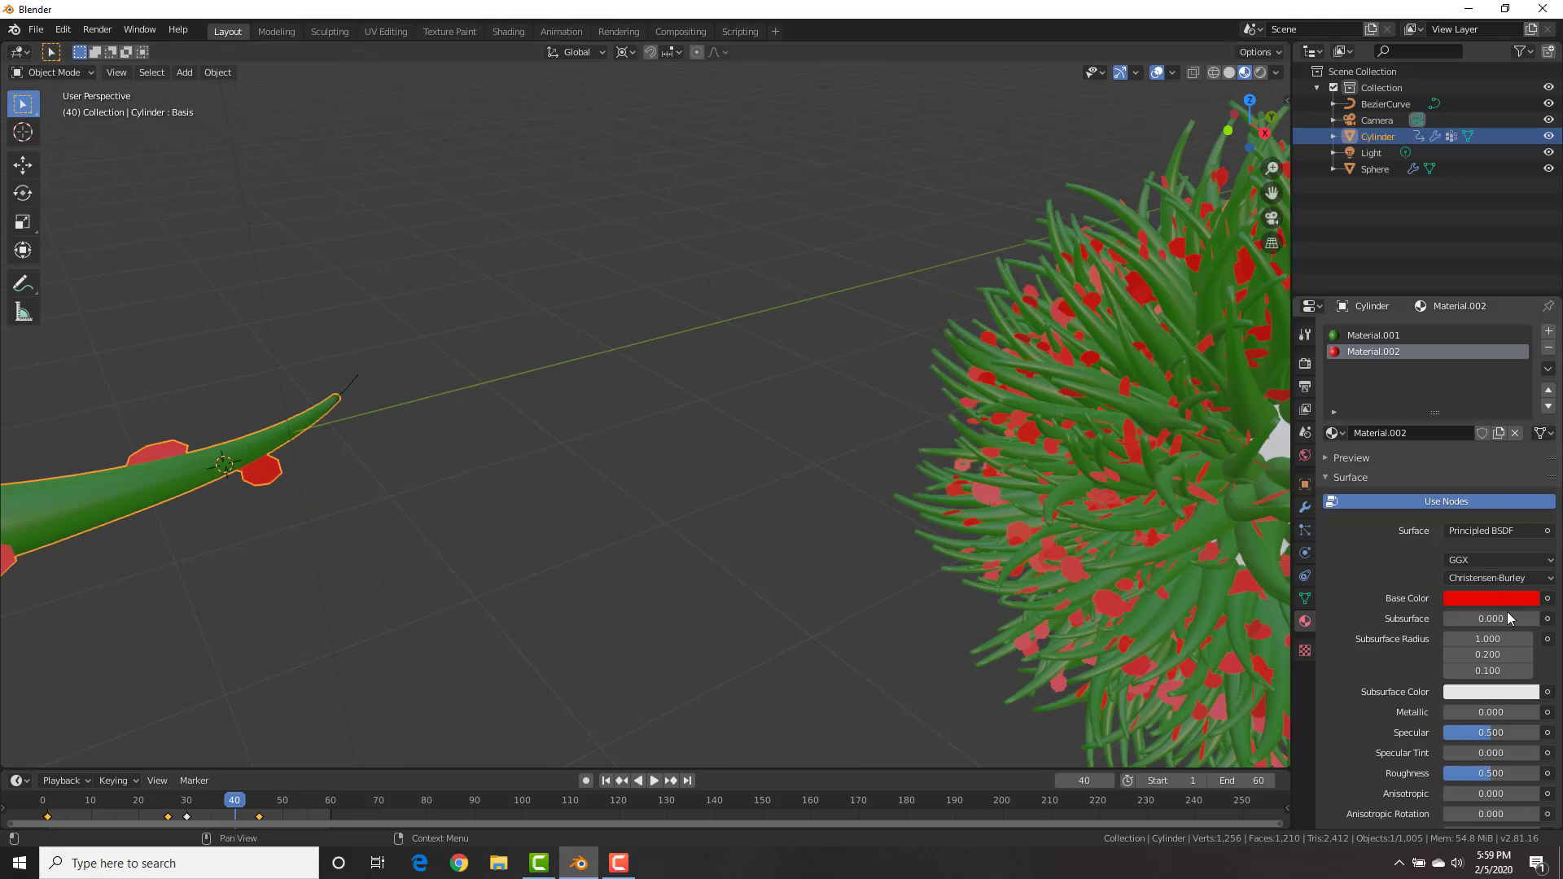
left_click(1502, 599)
left_click(1397, 405)
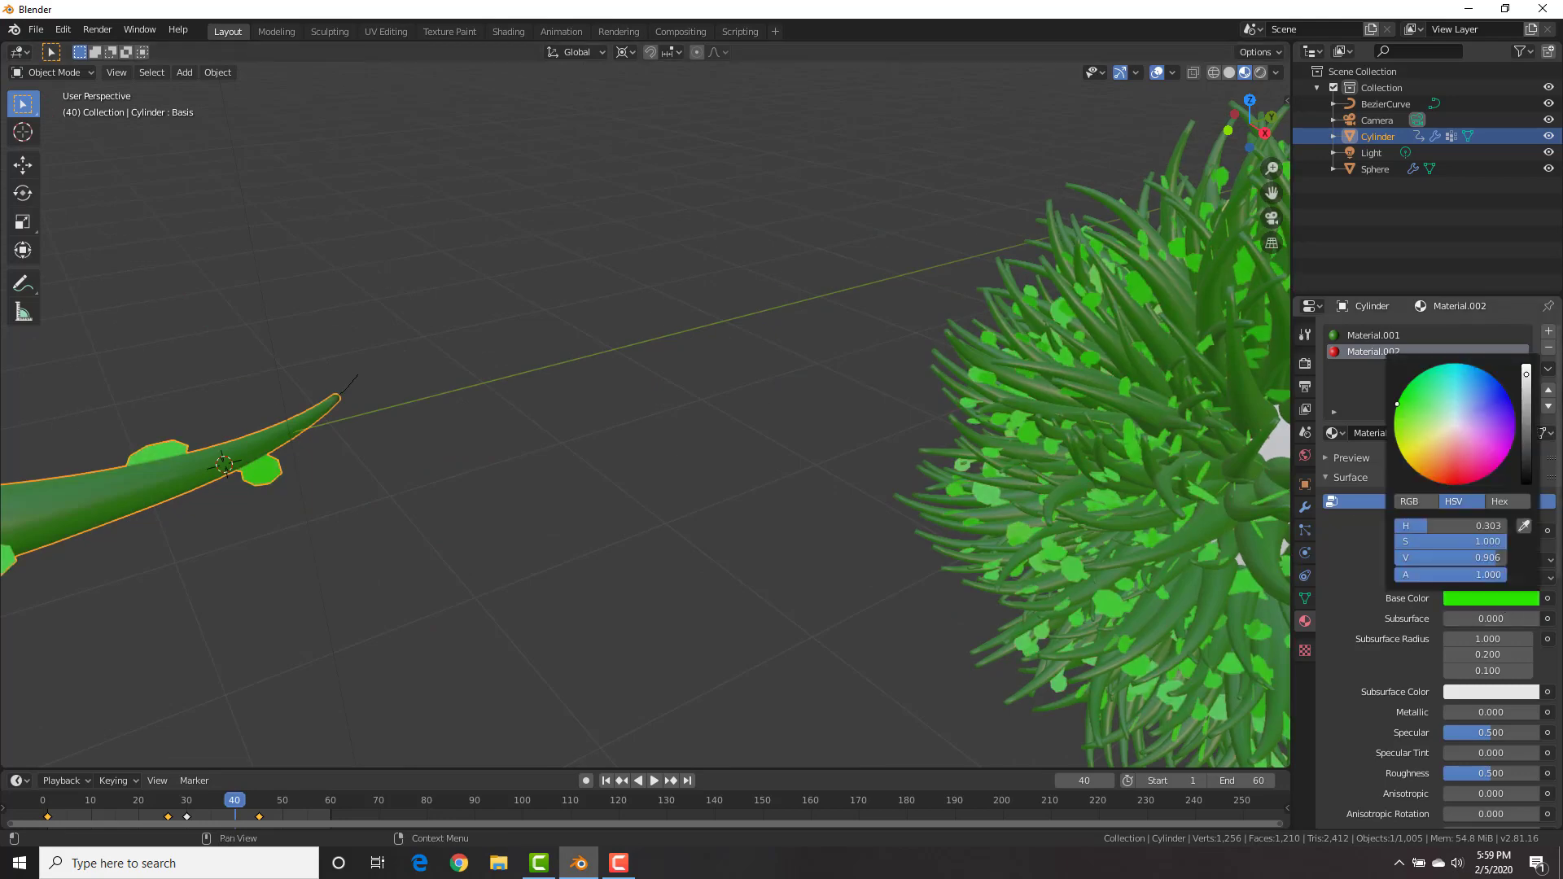
Play the animation to watch the grass grow in, then stop it
scroll(1041, 417, "up", 5)
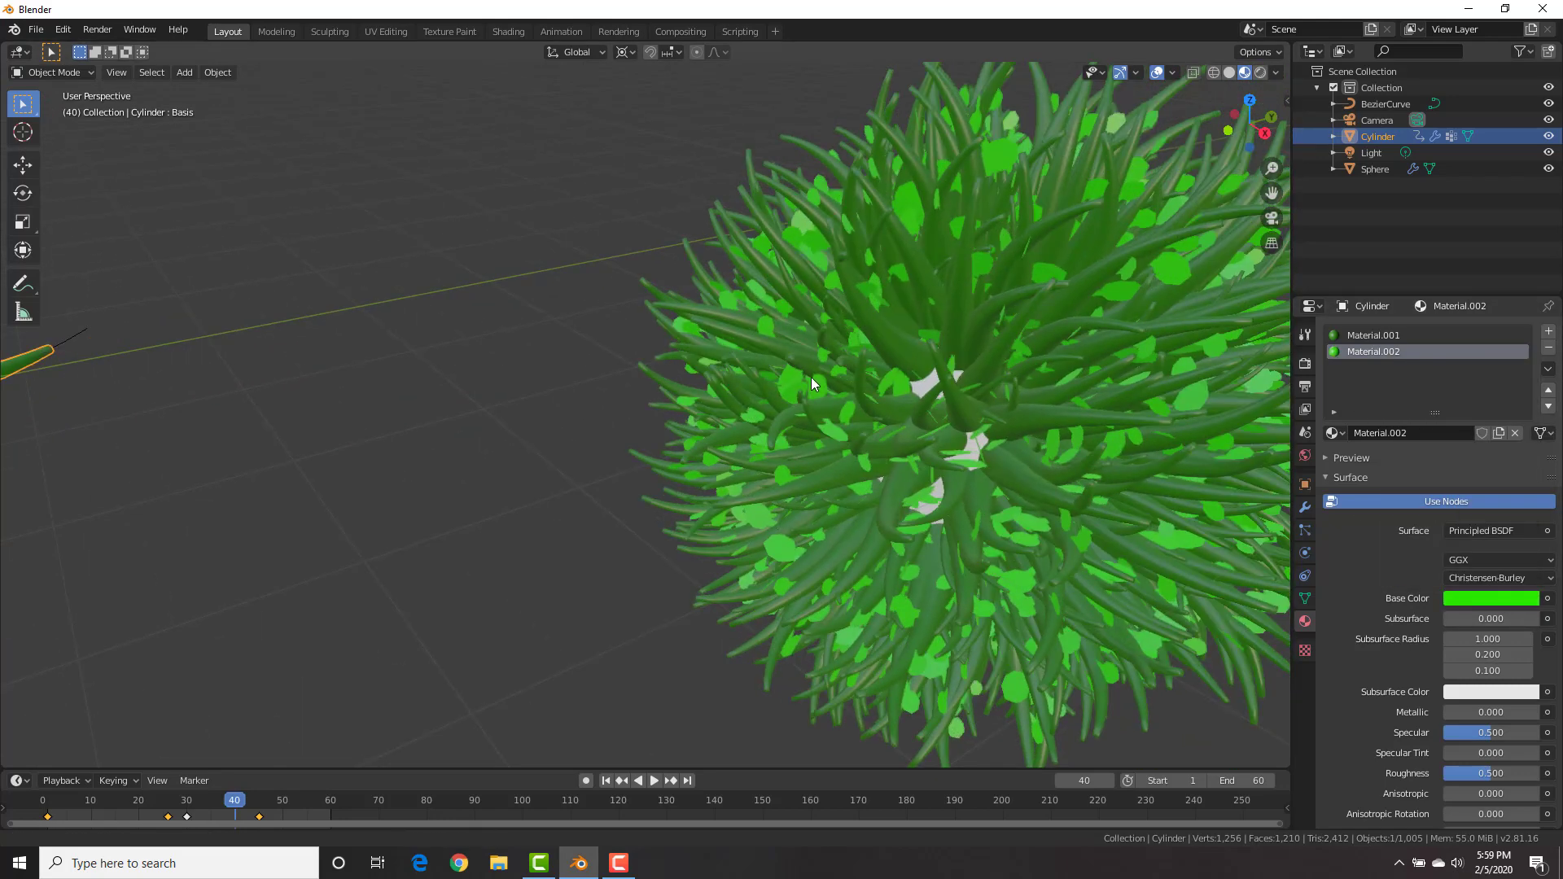
key("space")
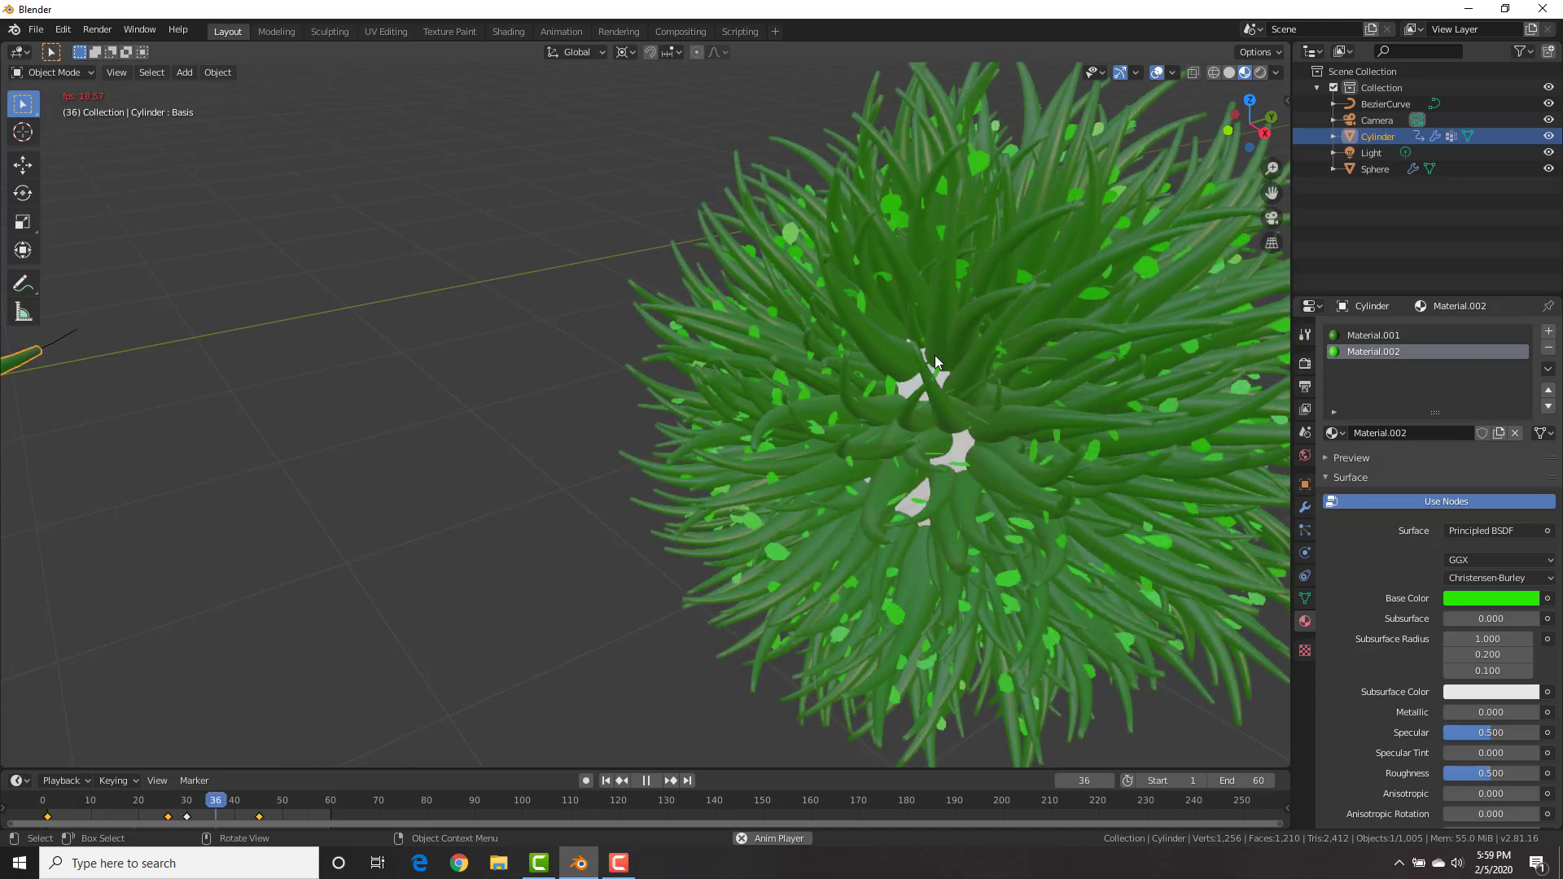
key("space")
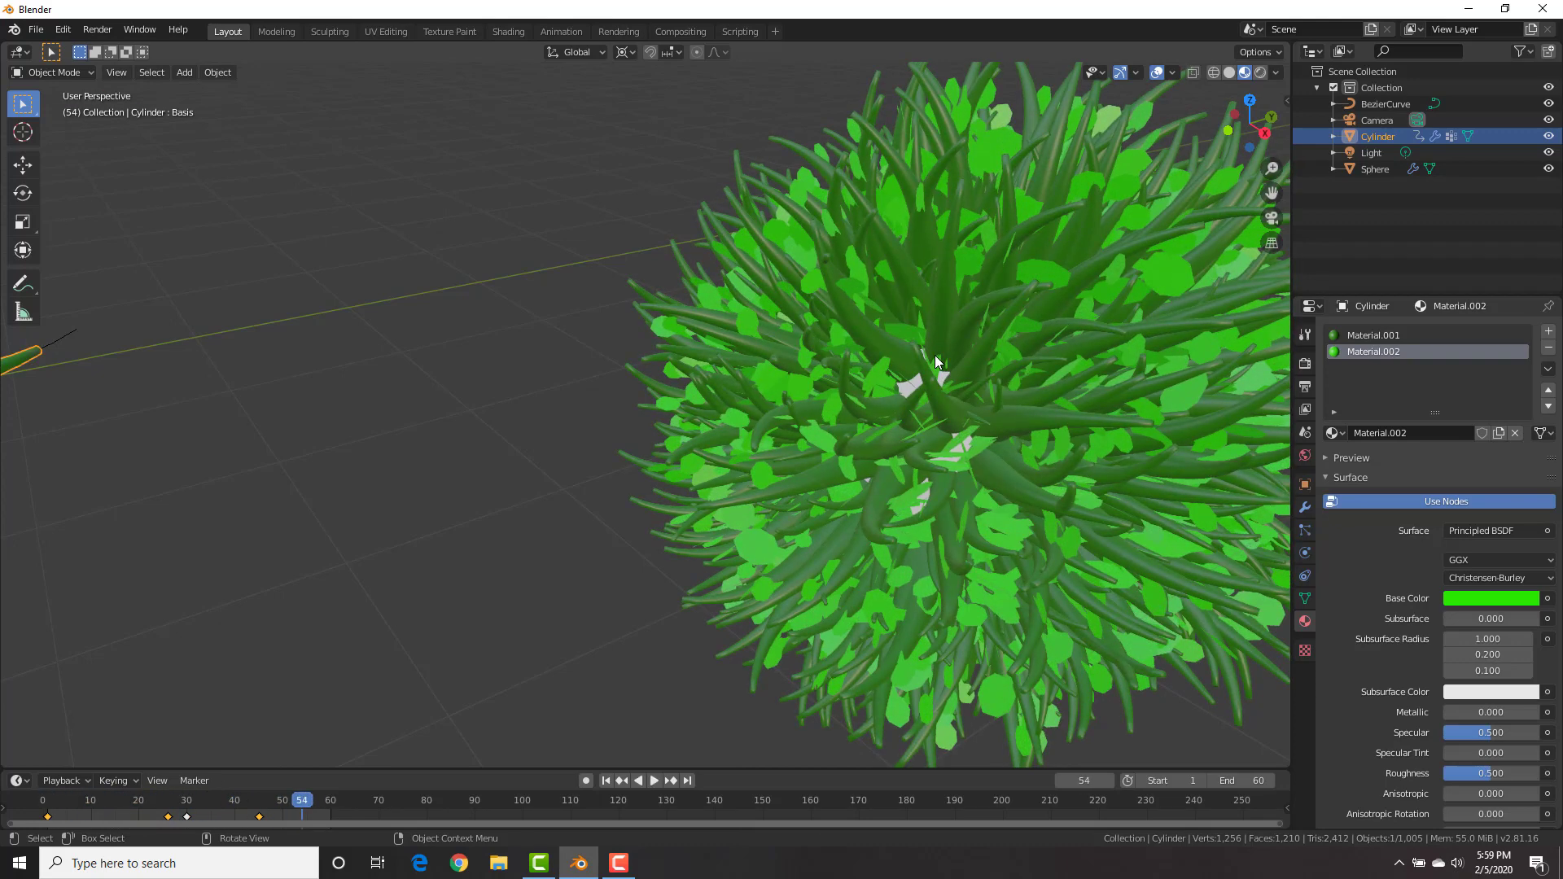